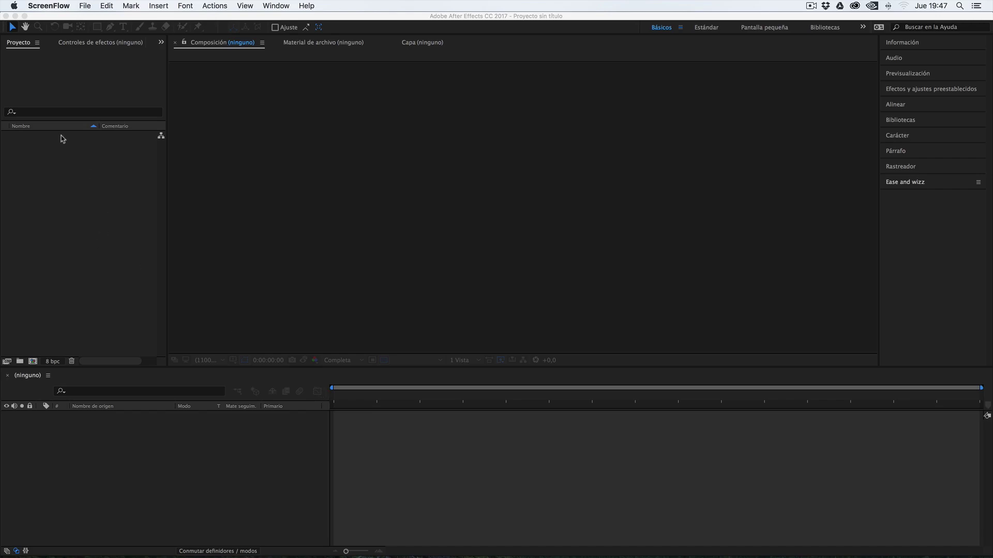
Step: Create a 1920 x 1080 composition named "Pelotita orgánica" at 29,97 fps with a duration of 5 seconds
{"action": "left_click", "coordinate": [351, 286]}
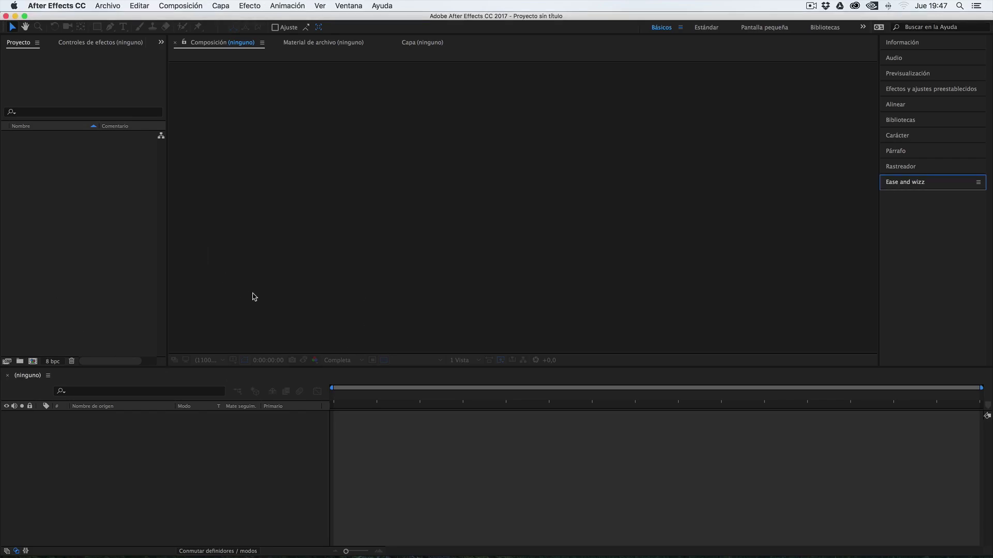
{"action": "left_click", "coordinate": [180, 6]}
{"action": "left_click", "coordinate": [194, 20]}
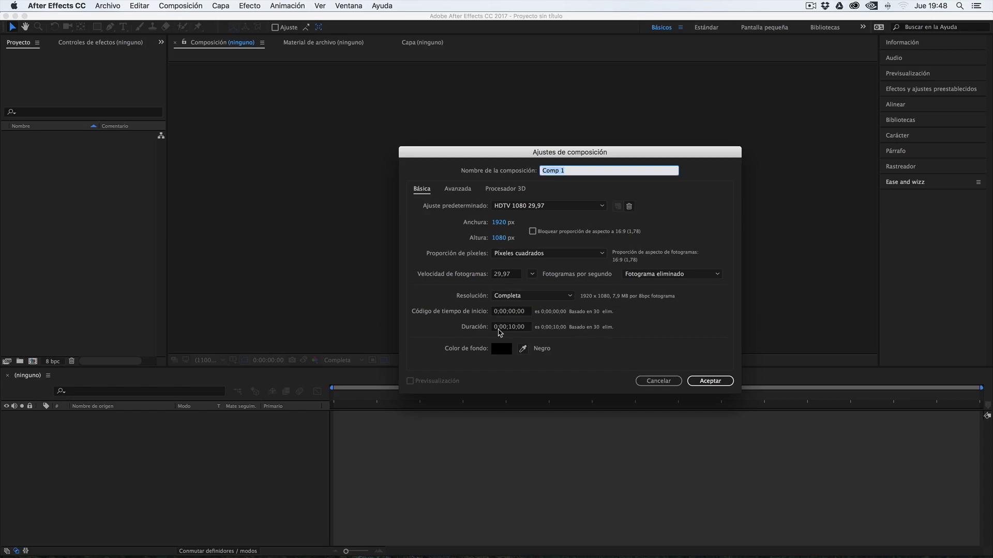
{"action": "left_click", "coordinate": [510, 328]}
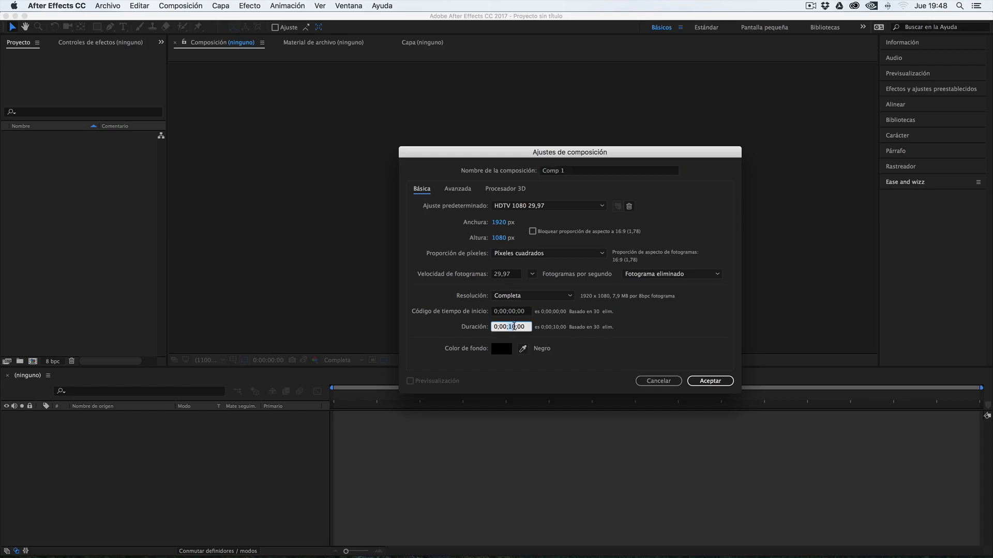
{"action": "type", "text": "5"}
{"action": "left_click", "coordinate": [579, 171]}
{"action": "type", "text": "Pelotita orgánica"}
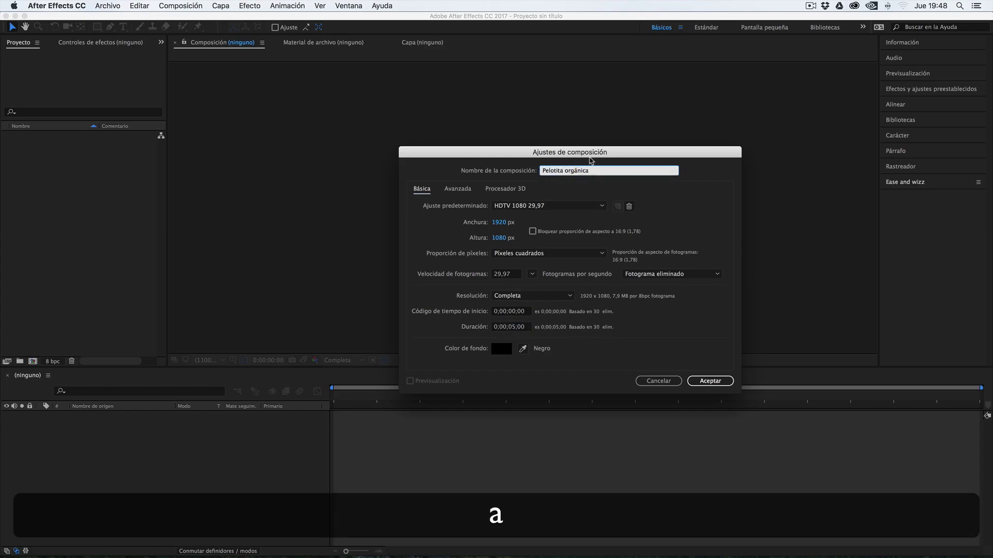
{"action": "left_click", "coordinate": [708, 382]}
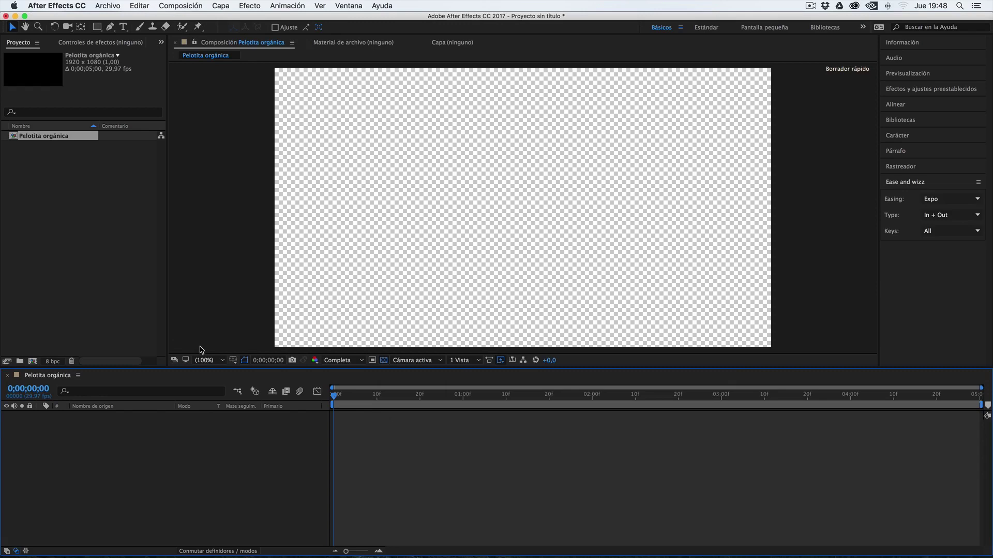
Step: Draw a perfect circle slightly above the centre of the composition with the Ellipse tool
{"action": "left_click", "coordinate": [102, 29]}
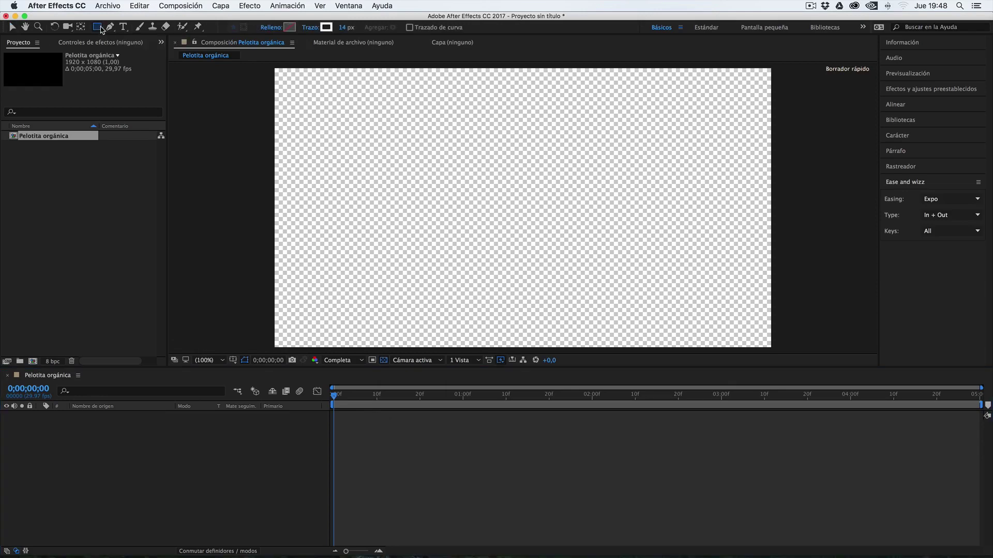
{"action": "key", "text": "q"}
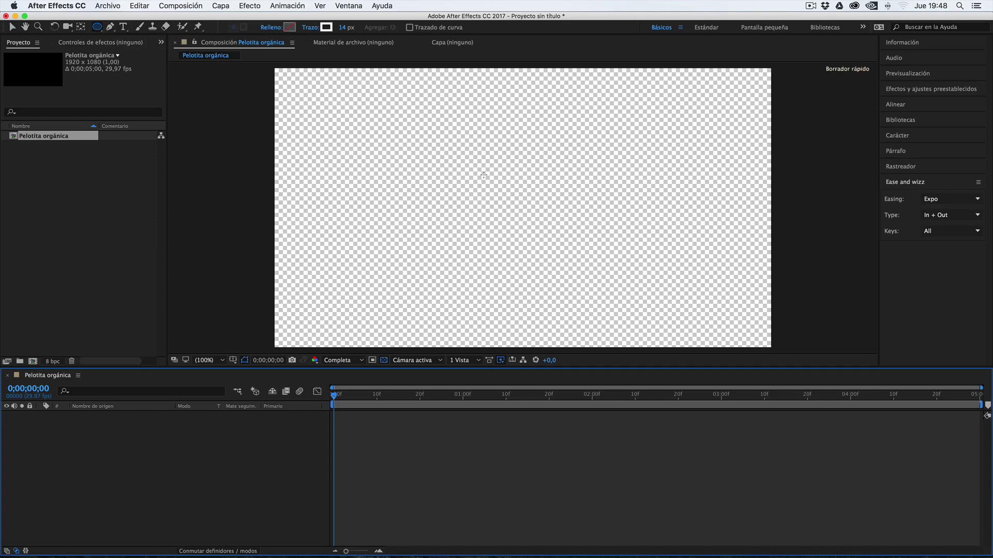
{"action": "key", "text": "shift"}
{"action": "left_click_drag", "start_coordinate": [463, 150], "coordinate": [537, 208]}
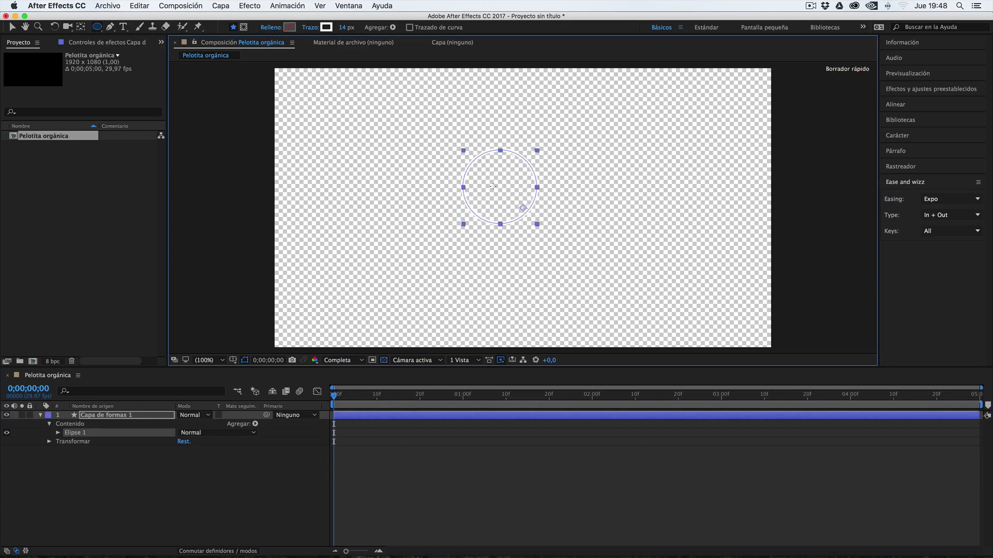
Step: Give the circle a solid fill and set its colour to bright red
{"action": "left_click", "coordinate": [291, 30], "text": "alt"}
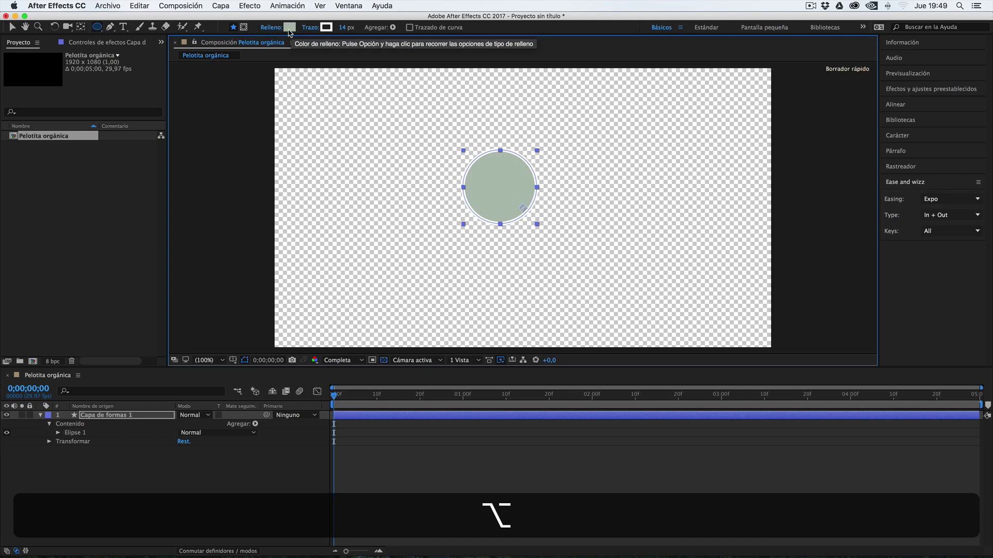
{"action": "left_click", "coordinate": [289, 28]}
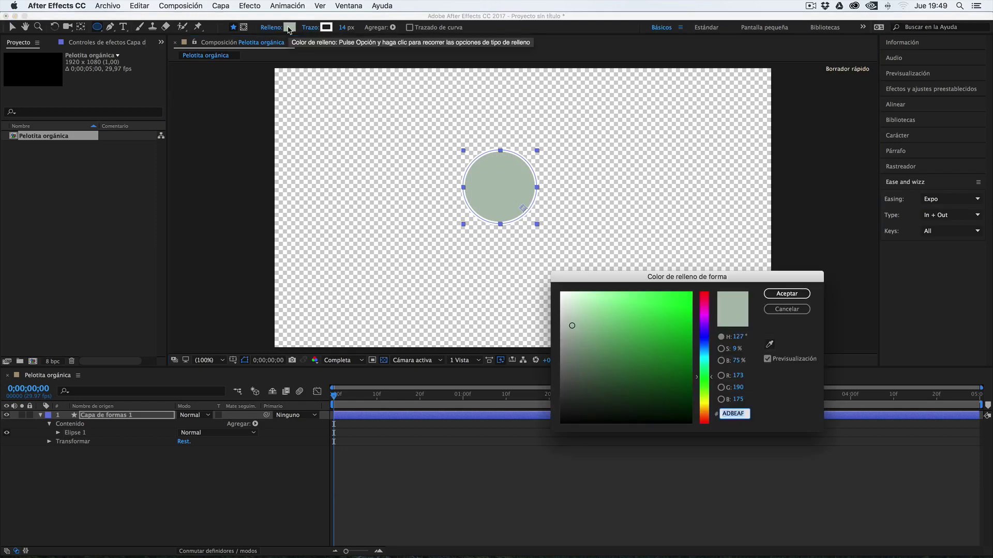
{"action": "mouse_move", "coordinate": [701, 301]}
{"action": "left_mouse_down"}
{"action": "mouse_move", "coordinate": [708, 292]}
{"action": "mouse_move", "coordinate": [695, 290]}
{"action": "left_mouse_up"}
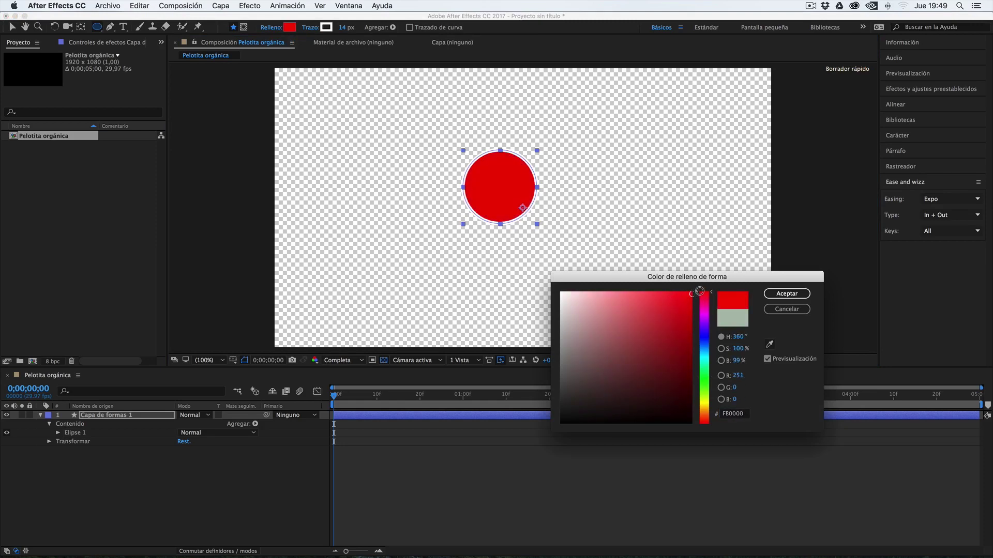
{"action": "left_click", "coordinate": [795, 295]}
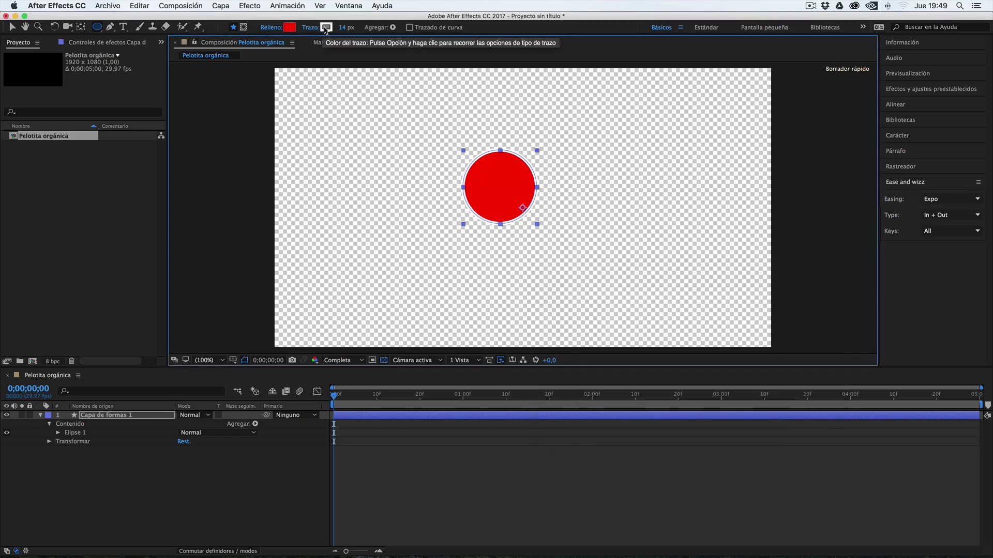
Step: Cycle the circle's stroke type to none, then collapse and deselect the shape layer
{"action": "key", "text": "alt"}
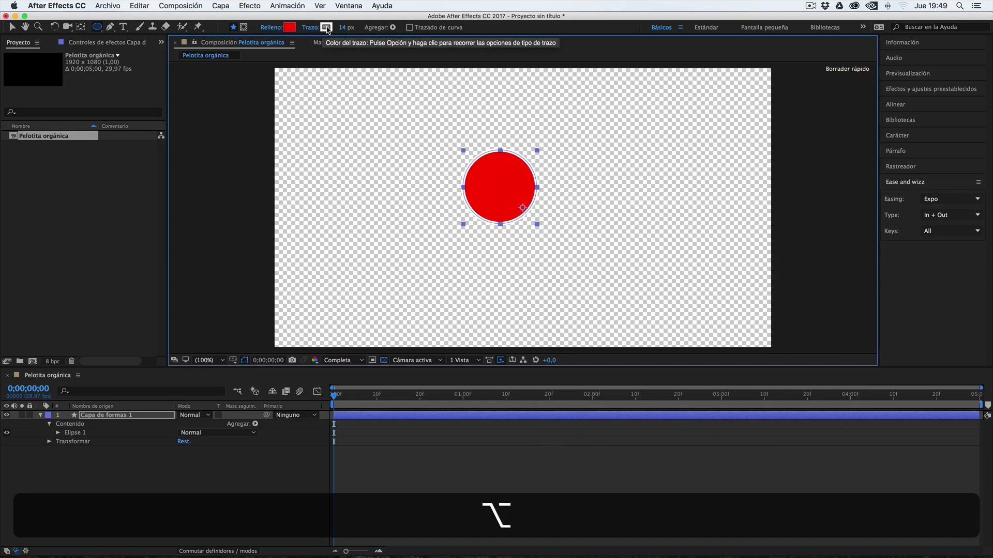
{"action": "left_click", "coordinate": [327, 28], "text": "alt"}
{"action": "left_click", "coordinate": [327, 28], "text": "alt"}
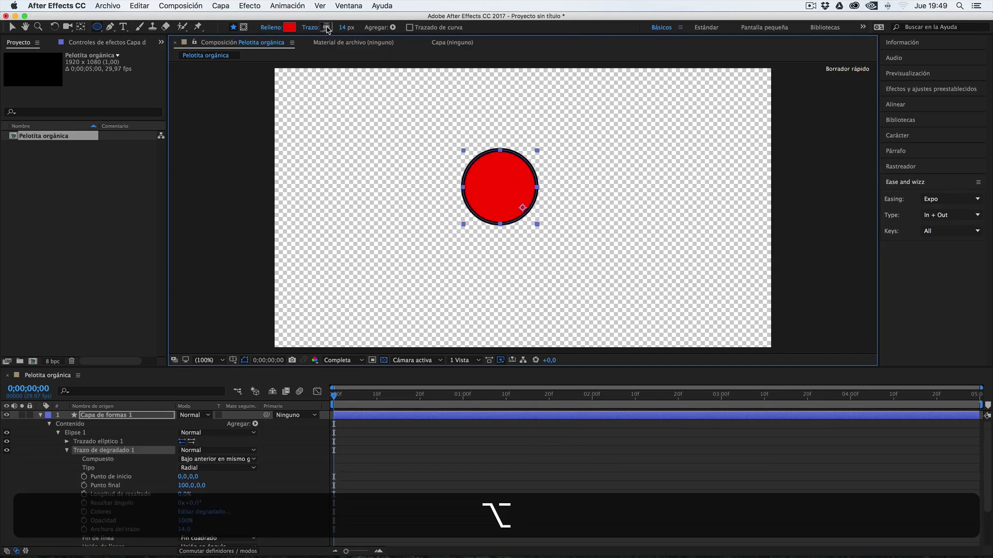
{"action": "left_click", "coordinate": [327, 28], "text": "alt"}
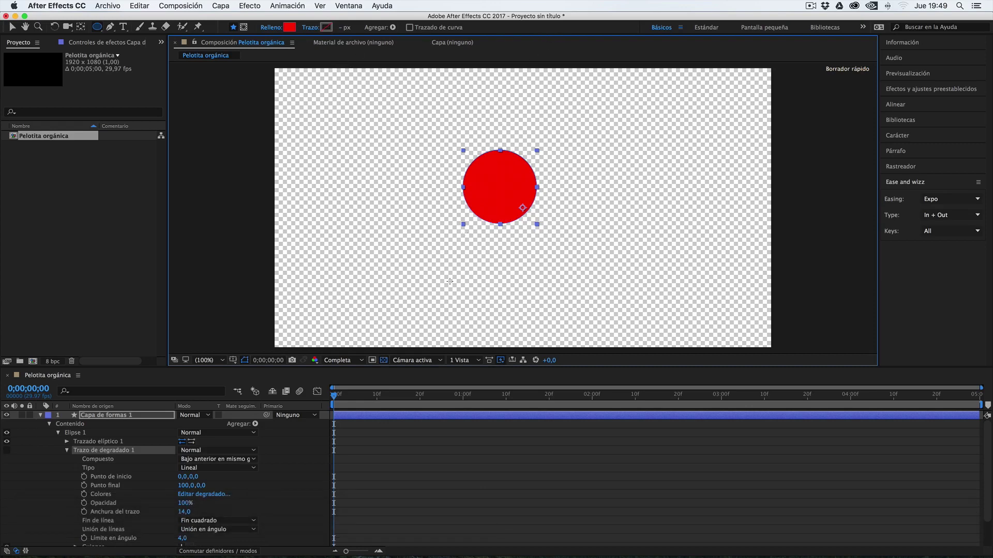
{"action": "left_click", "coordinate": [41, 415]}
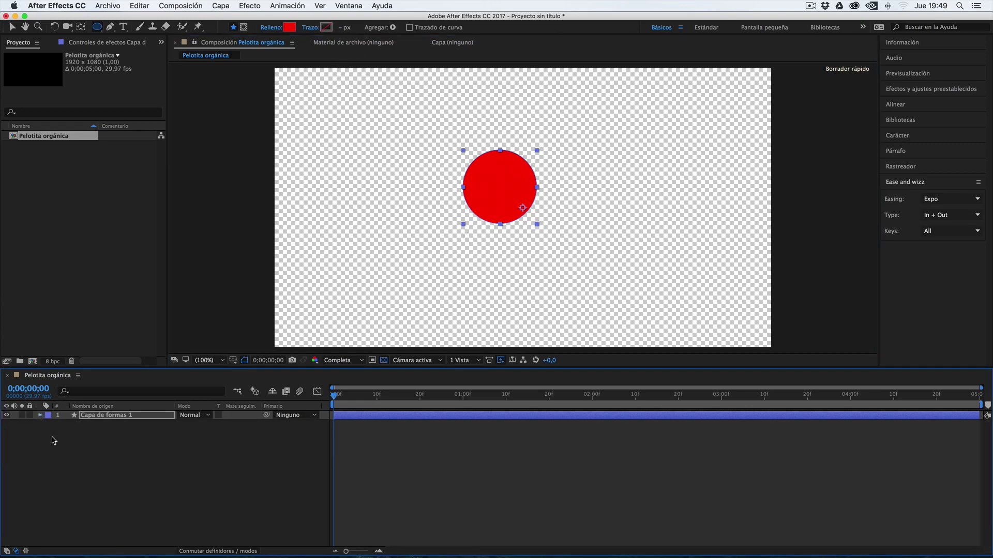
{"action": "left_click", "coordinate": [62, 444]}
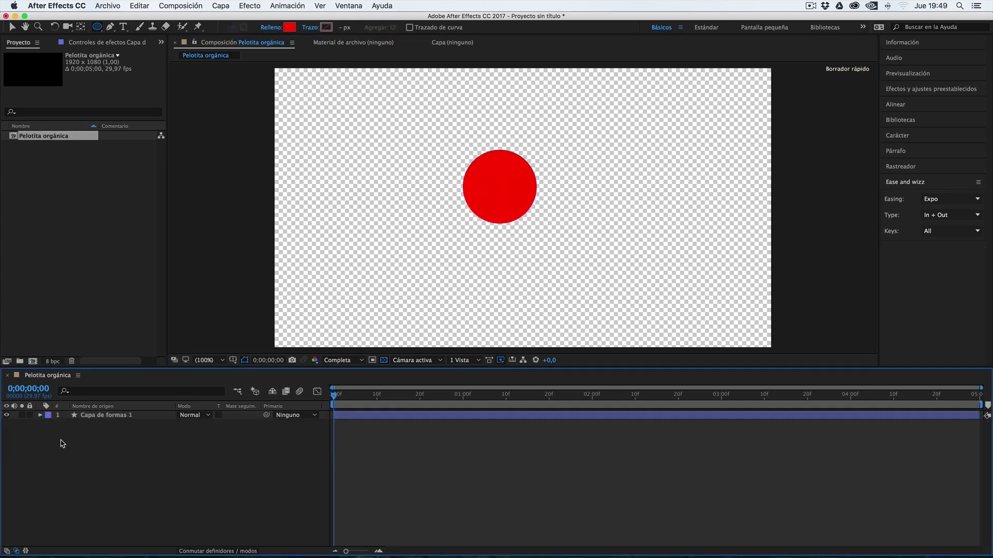
Step: Move the shape layer's anchor point to the centre of the circle
{"action": "left_click", "coordinate": [109, 415]}
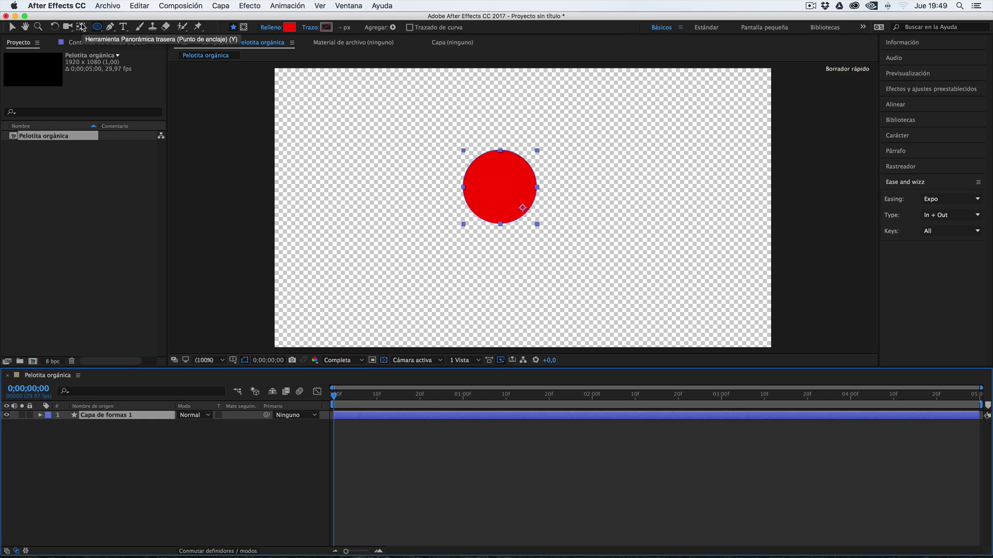
{"action": "key", "text": "y"}
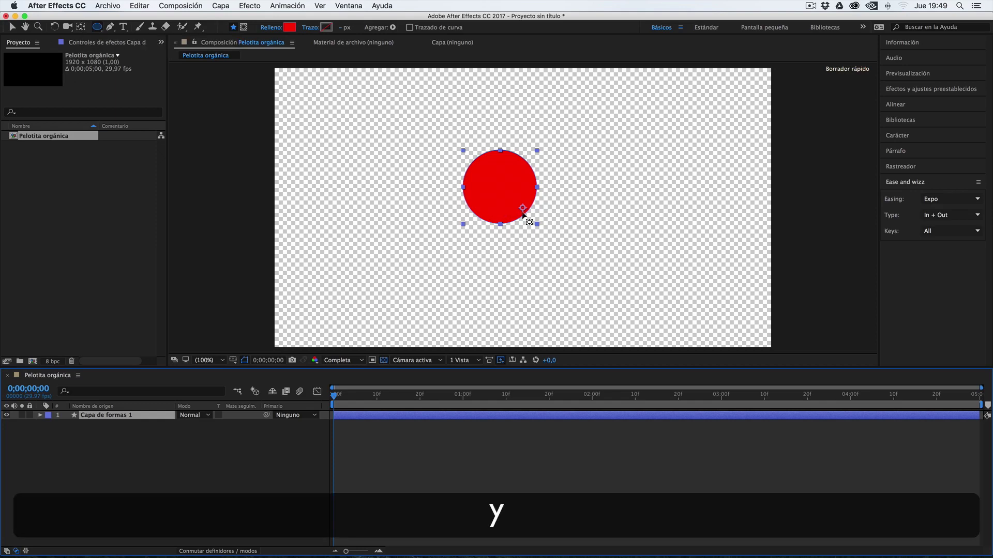
{"action": "left_click_drag", "start_coordinate": [522, 209], "coordinate": [501, 192]}
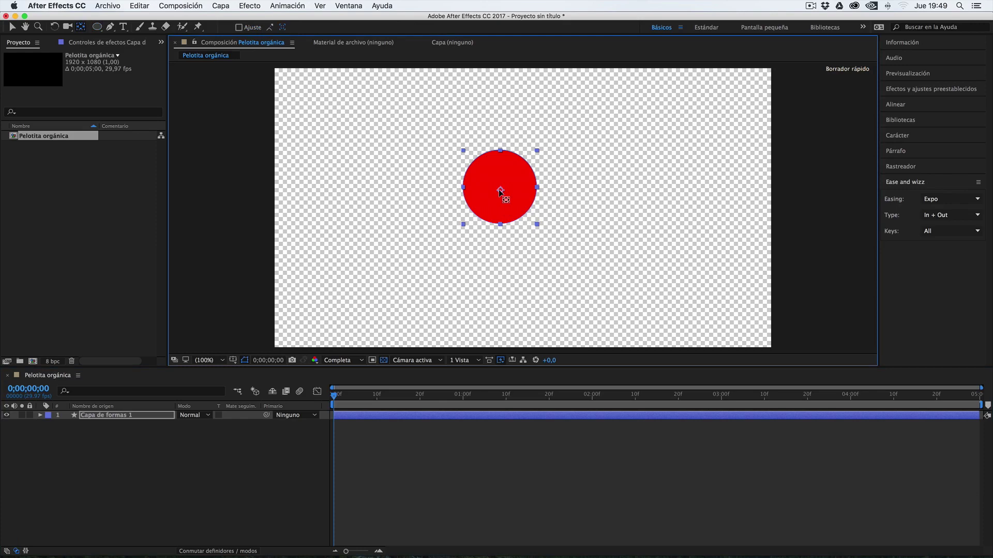
{"action": "left_click_drag", "start_coordinate": [499, 189], "coordinate": [499, 187]}
Step: Lower the circle out of frame to a Y position of 1246,6 and set a Position keyframe at 0;00;00;00
{"action": "left_click", "coordinate": [126, 420]}
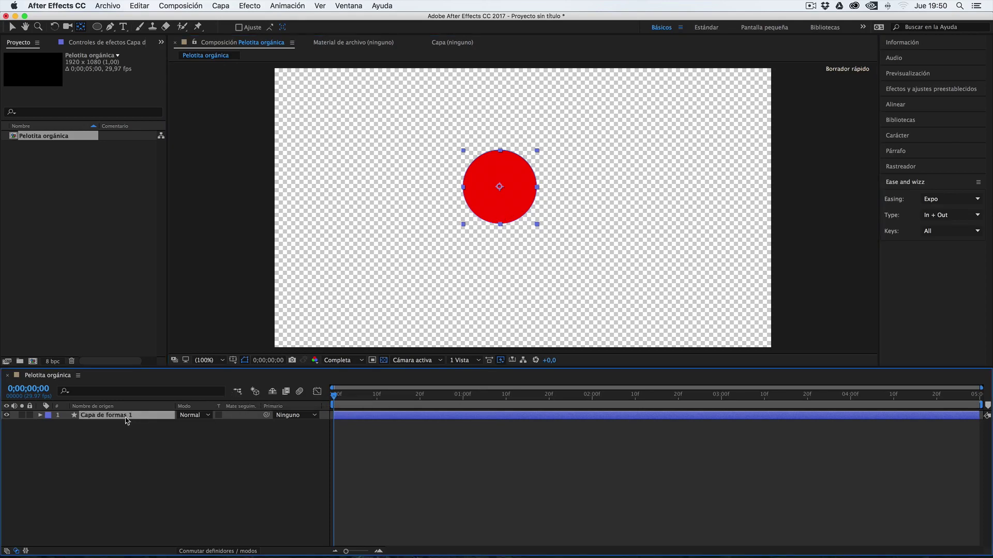
{"action": "key", "text": "p"}
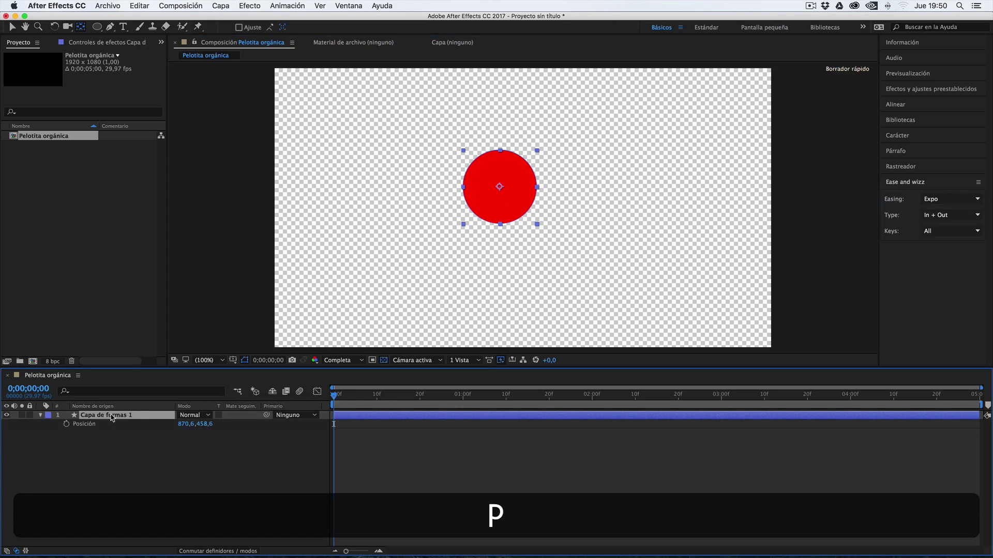
{"action": "mouse_move", "coordinate": [331, 397]}
{"action": "left_mouse_down"}
{"action": "mouse_move", "coordinate": [372, 397]}
{"action": "mouse_move", "coordinate": [329, 398]}
{"action": "left_mouse_up"}
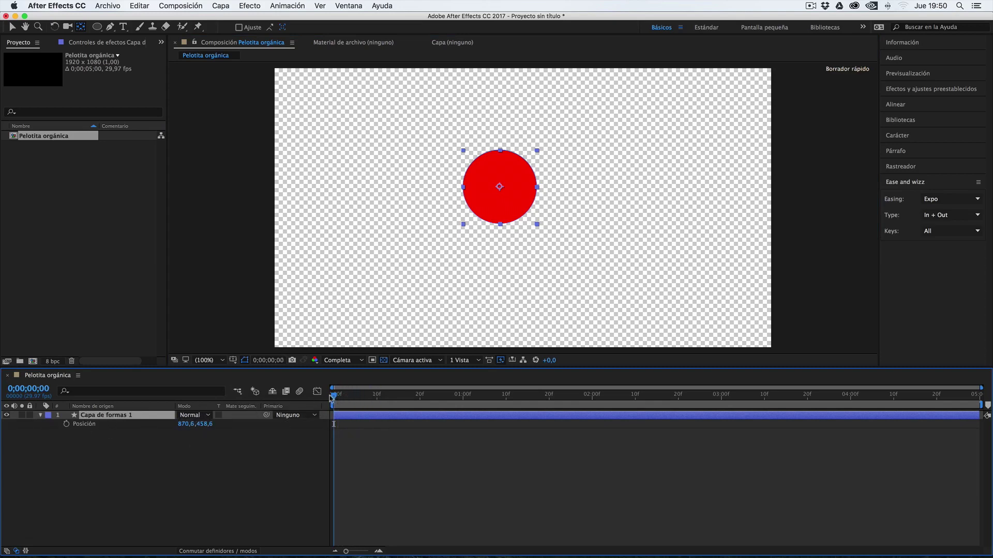
{"action": "key", "text": "super+z"}
{"action": "left_click_drag", "start_coordinate": [208, 427], "coordinate": [613, 428]}
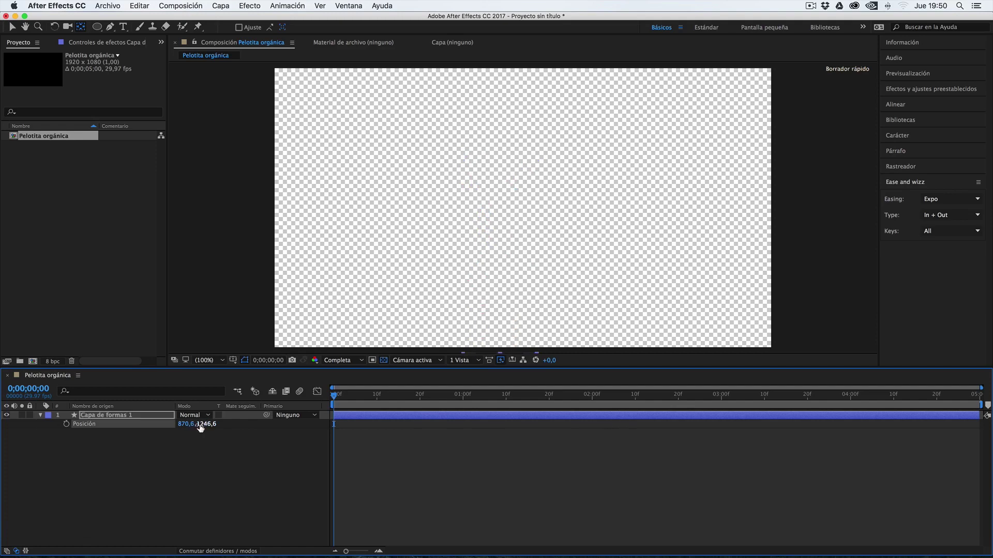
{"action": "left_click", "coordinate": [67, 424]}
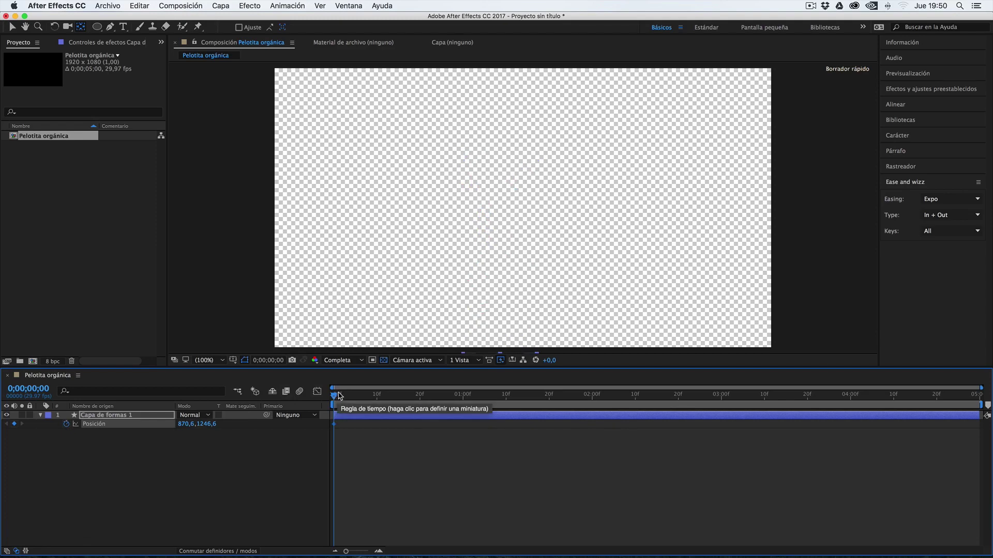
Step: At 0;00;00;20, raise the circle to a Y position of 492,6 to add a second Position keyframe
{"action": "key", "text": "Page_Down"}
{"action": "key", "text": "Page_Up"}
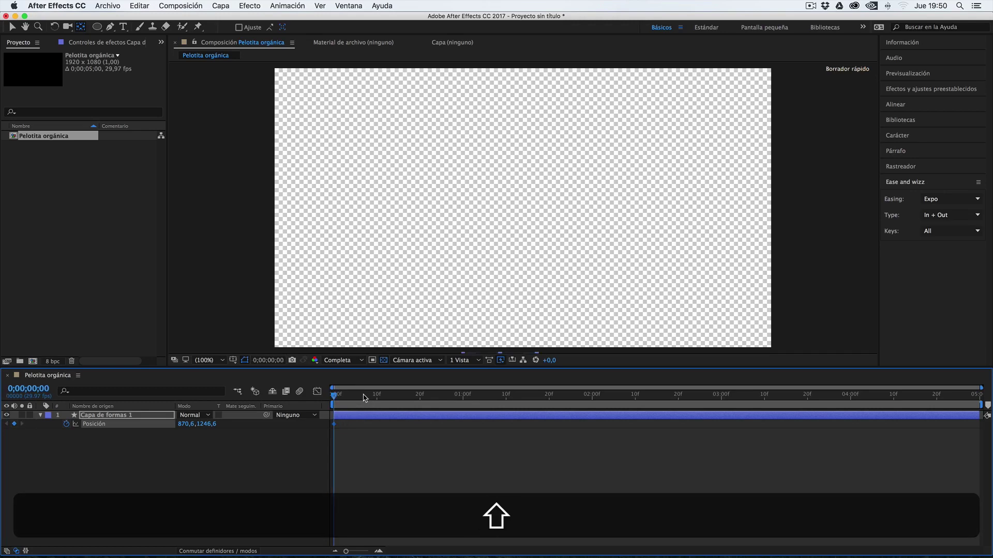
{"action": "key", "text": "shift+Page_Down"}
{"action": "key", "text": "shift+Page_Down"}
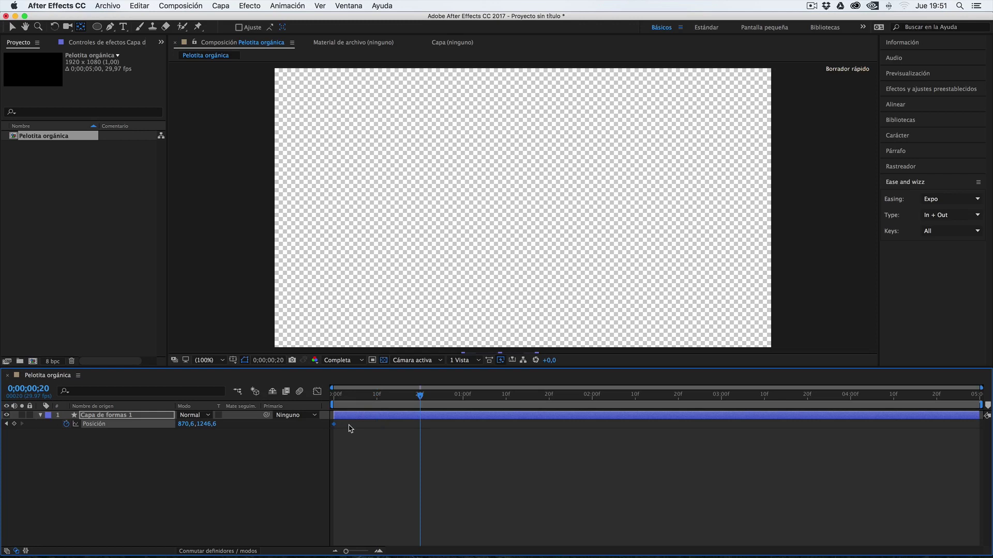
{"action": "left_click_drag", "start_coordinate": [203, 424], "coordinate": [2, 465]}
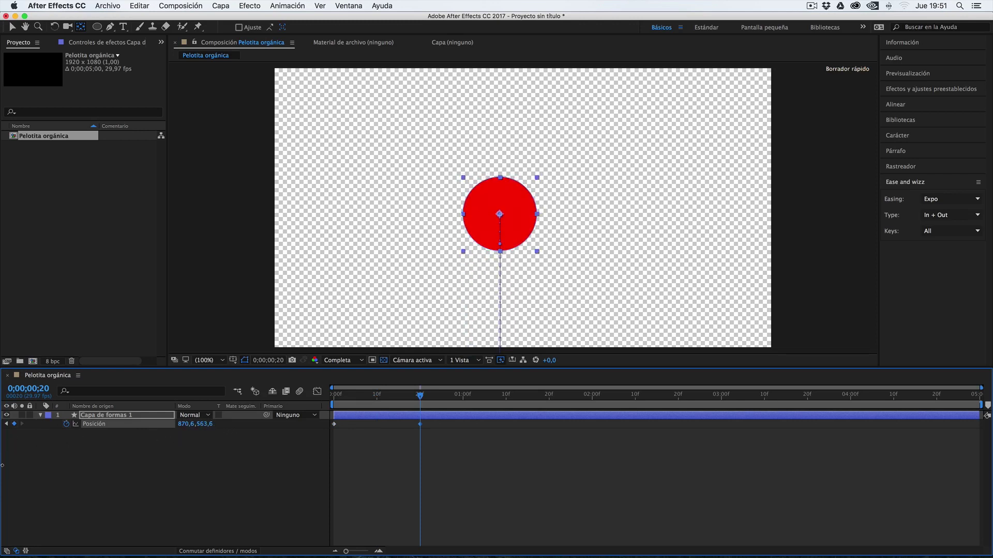
{"action": "left_click_drag", "start_coordinate": [205, 425], "coordinate": [160, 436]}
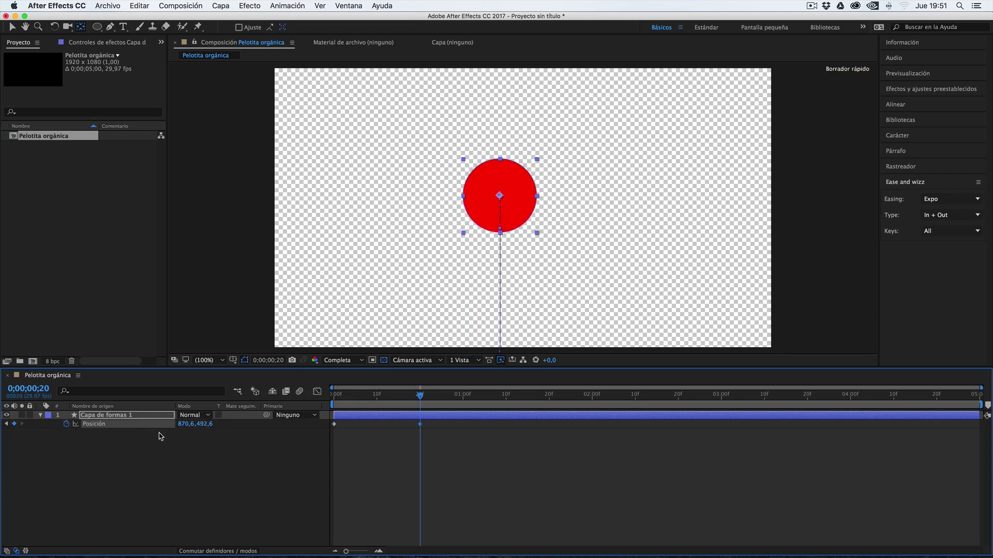
Step: At 0;00;01;00, lower the circle to a Y position of 738,6 as a third keyframe, and preview the animation from the start
{"action": "left_click", "coordinate": [425, 395]}
{"action": "left_click_drag", "start_coordinate": [425, 395], "coordinate": [462, 395]}
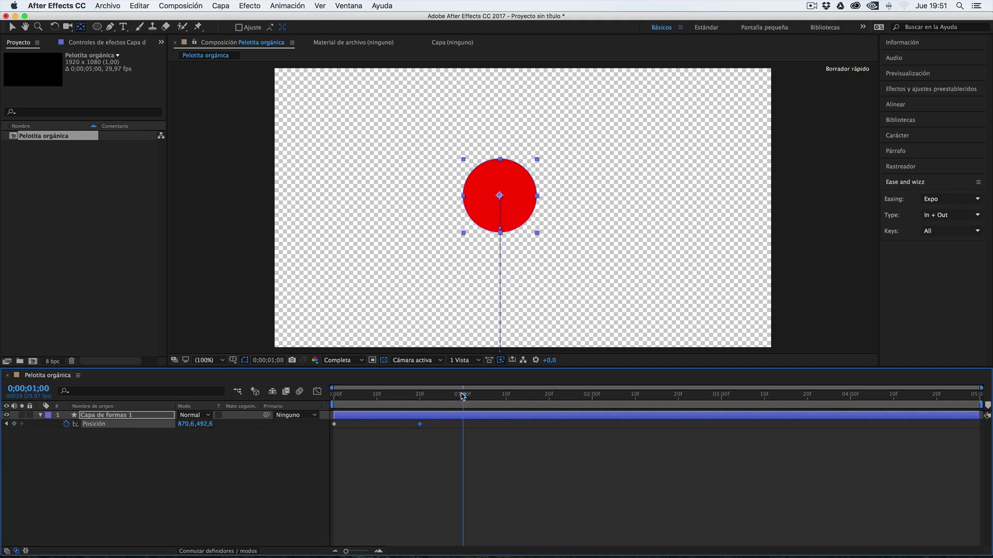
{"action": "left_click_drag", "start_coordinate": [204, 425], "coordinate": [337, 423]}
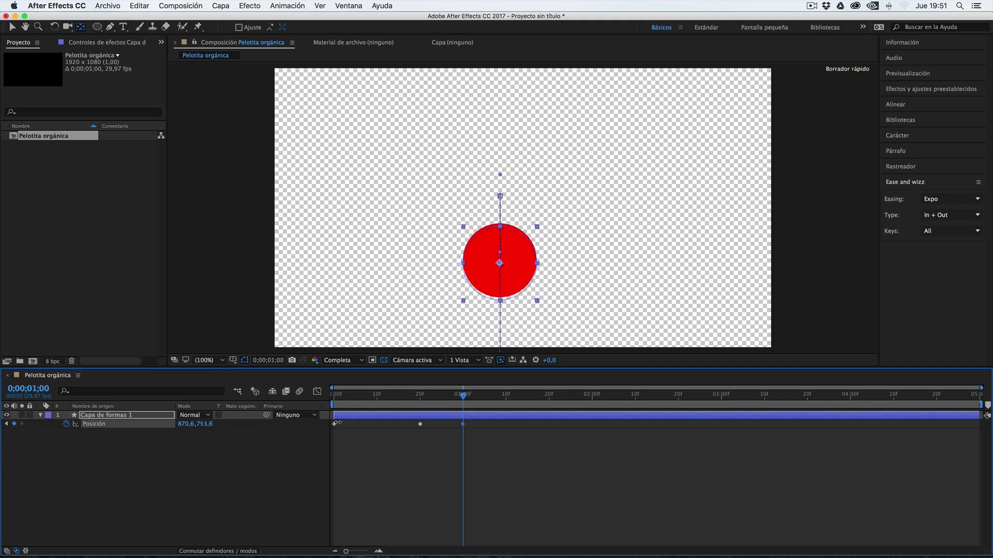
{"action": "left_click_drag", "start_coordinate": [384, 397], "coordinate": [297, 401]}
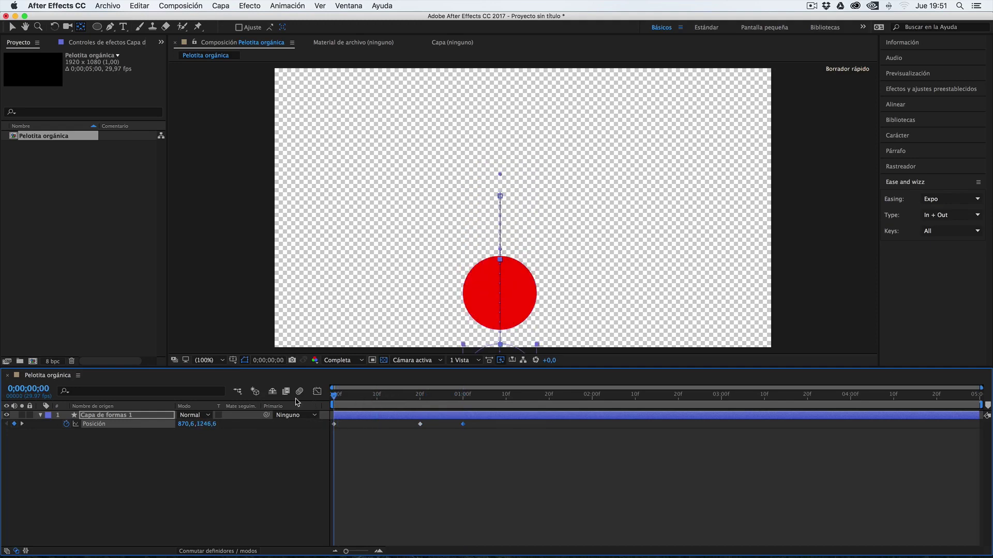
{"action": "key", "text": "space"}
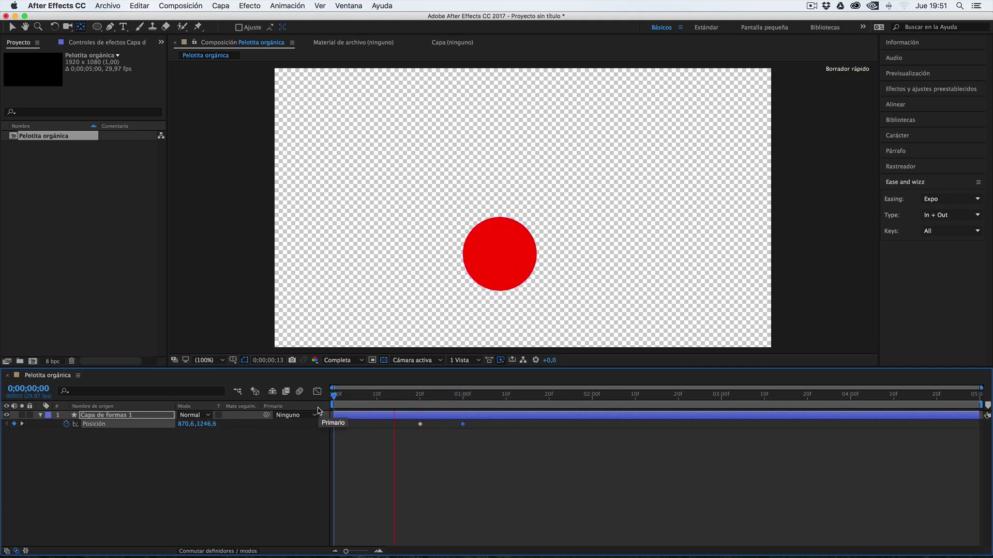
Step: Set the work area to end at 0;00;02;00 and preview the animation within it
{"action": "left_click", "coordinate": [498, 396]}
{"action": "left_click_drag", "start_coordinate": [500, 397], "coordinate": [581, 396]}
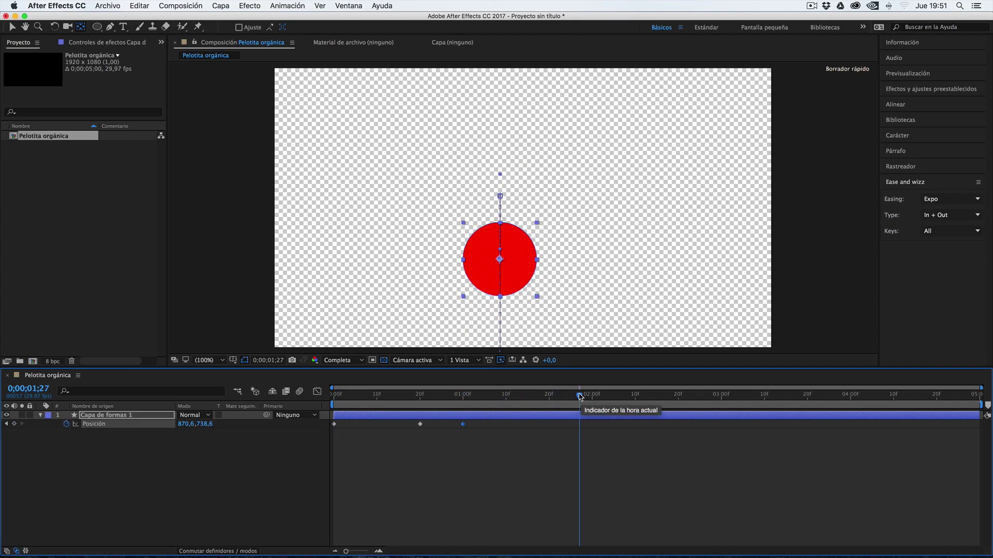
{"action": "left_click_drag", "start_coordinate": [587, 396], "coordinate": [593, 396]}
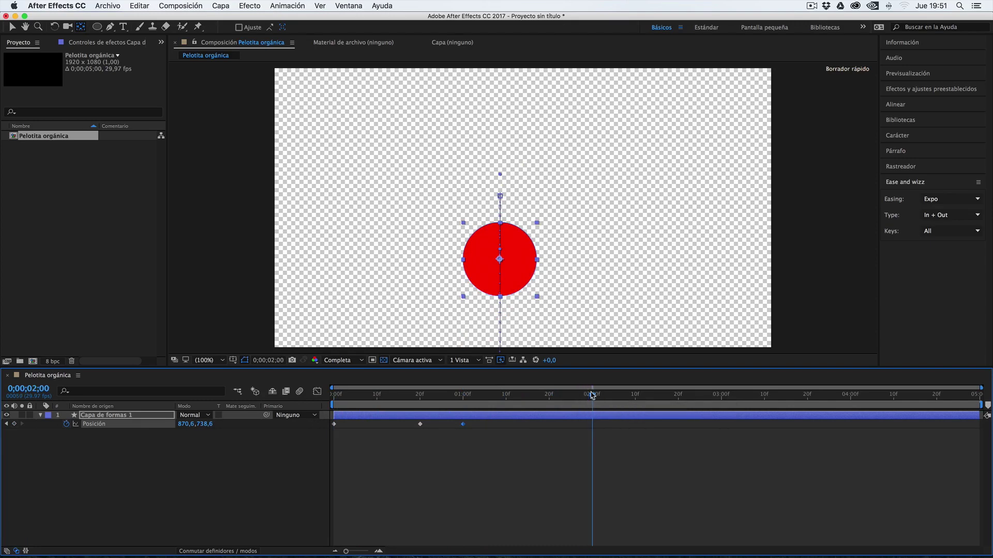
{"action": "key", "text": "n"}
{"action": "key", "text": "space"}
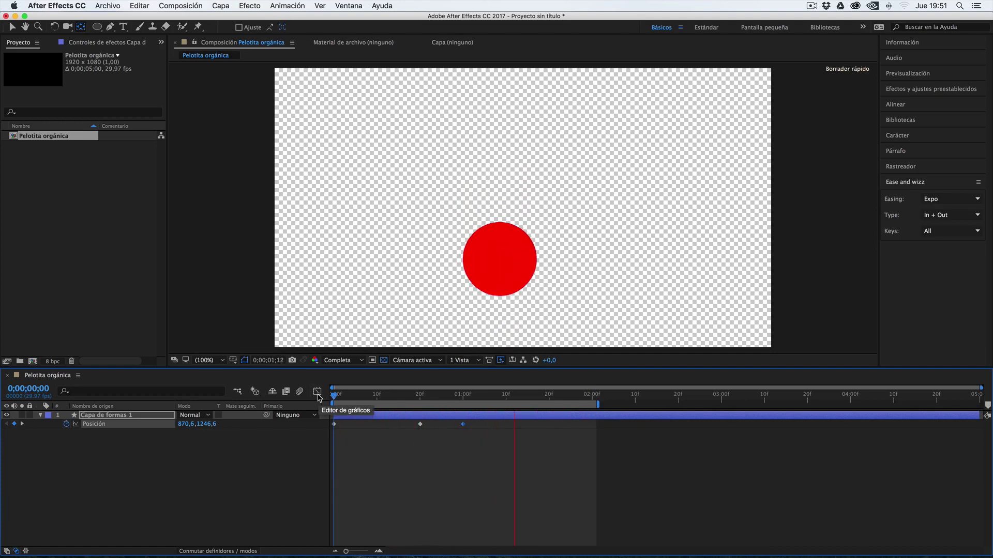
{"action": "key", "text": "space"}
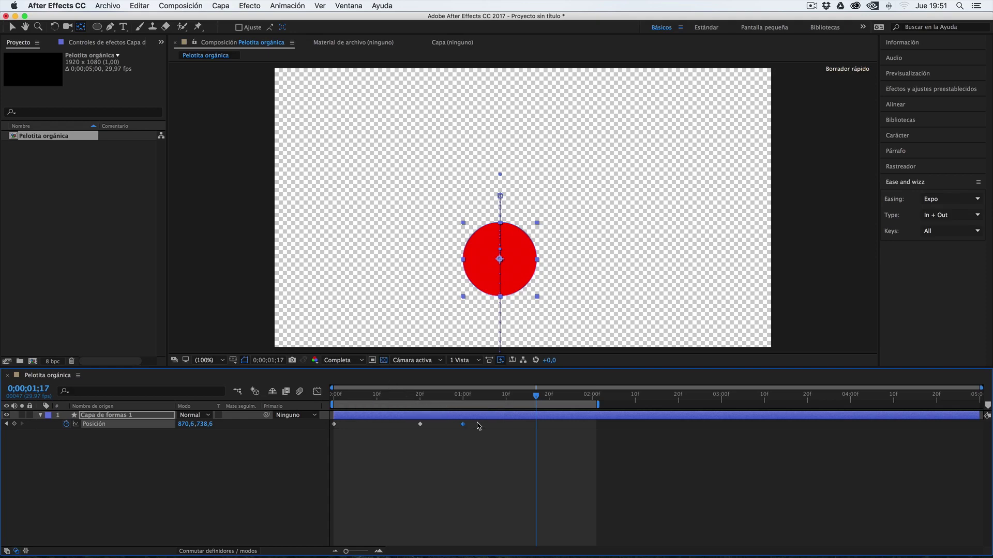
Step: Apply Easy Ease to all three Position keyframes and preview the animation from the start
{"action": "left_click_drag", "start_coordinate": [481, 424], "coordinate": [332, 436]}
{"action": "left_click", "coordinate": [484, 424]}
{"action": "left_click_drag", "start_coordinate": [486, 425], "coordinate": [328, 438]}
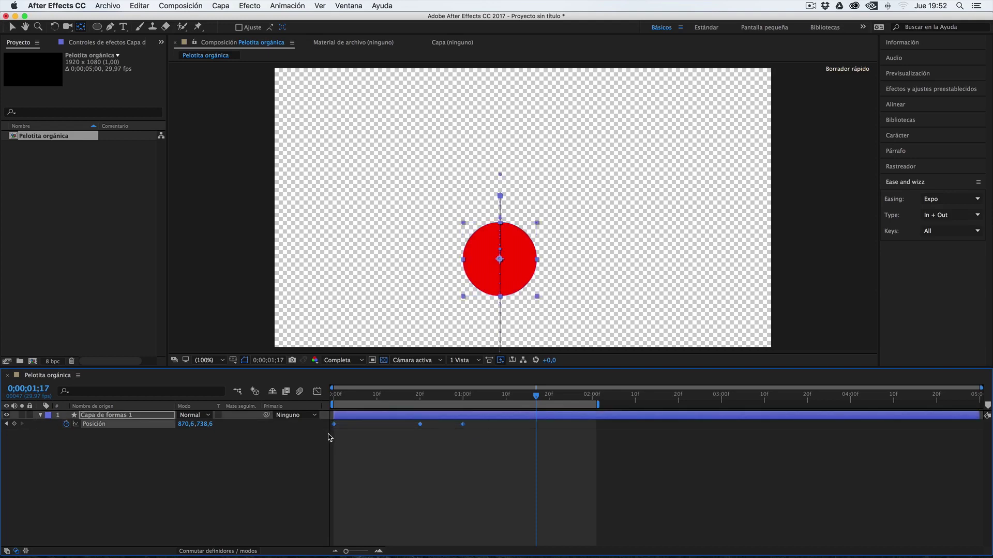
{"action": "key", "text": "F9"}
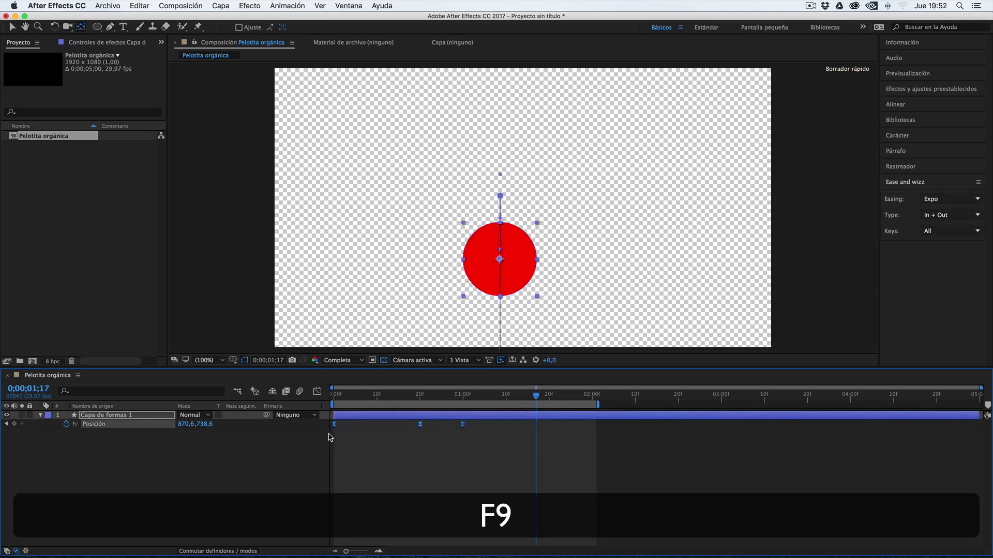
{"action": "left_click", "coordinate": [328, 398]}
{"action": "key", "text": "space"}
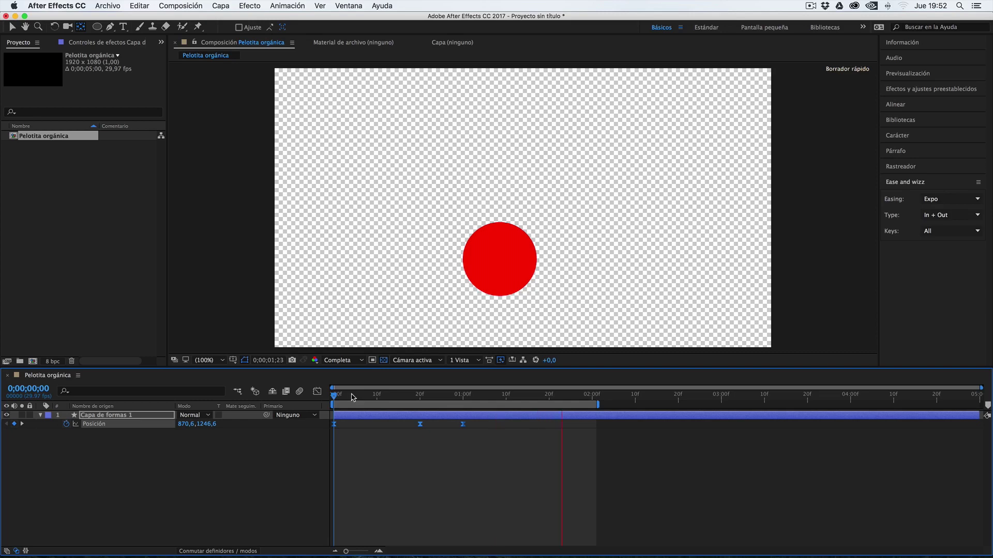
{"action": "key", "text": "space"}
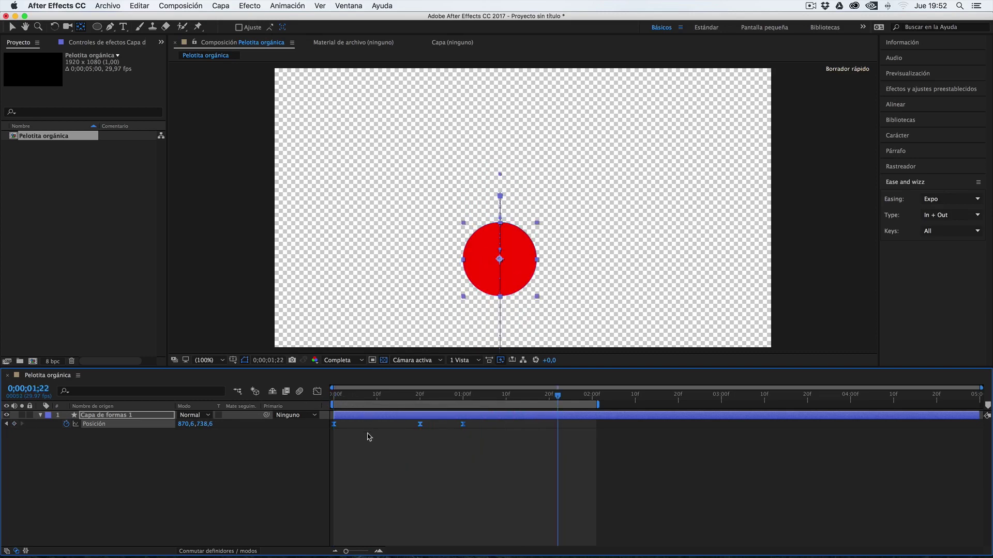
Step: Show the circle's Position speed curve in the Graph Editor and select all three keyframes
{"action": "key", "text": "v"}
{"action": "left_click", "coordinate": [131, 416]}
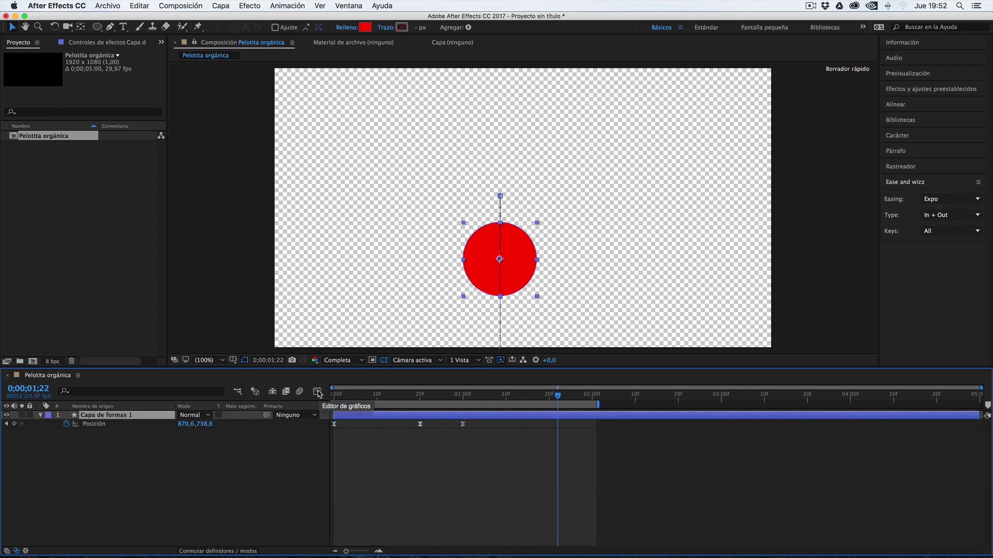
{"action": "left_click", "coordinate": [318, 393]}
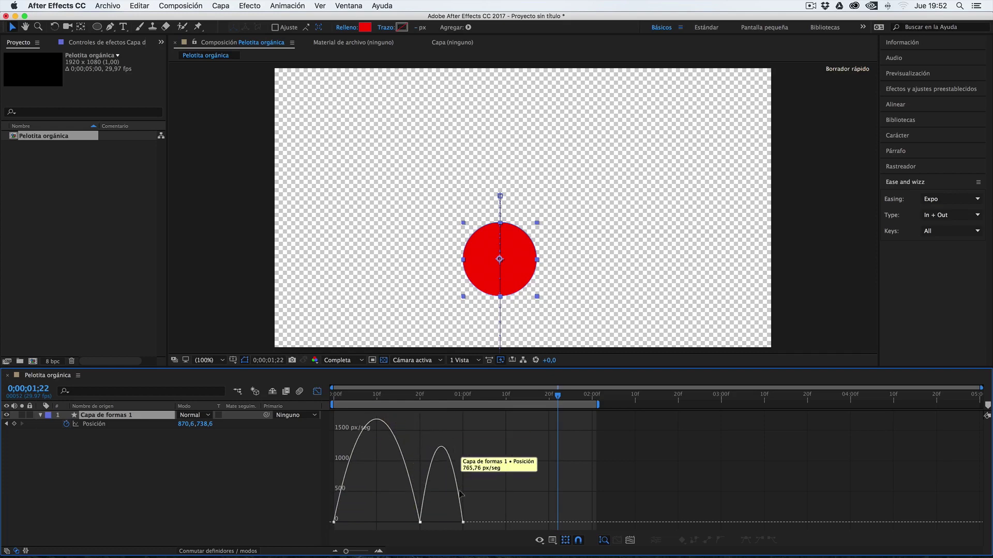
{"action": "left_click_drag", "start_coordinate": [490, 516], "coordinate": [322, 538]}
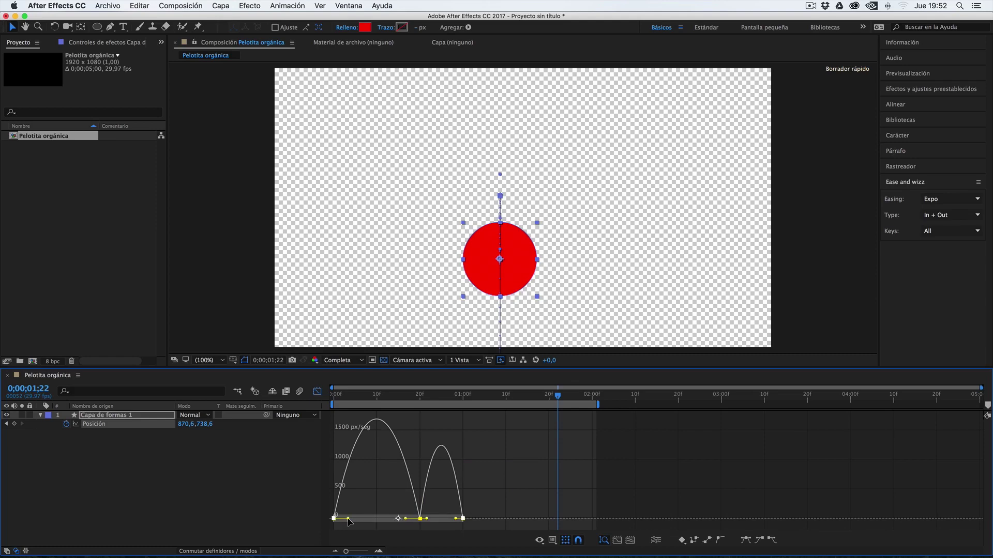
Step: Try lengthening the outgoing ease handles so speed peaks late in each move, preview and scrub the motion, and undo the handle change
{"action": "left_click_drag", "start_coordinate": [349, 519], "coordinate": [382, 520]}
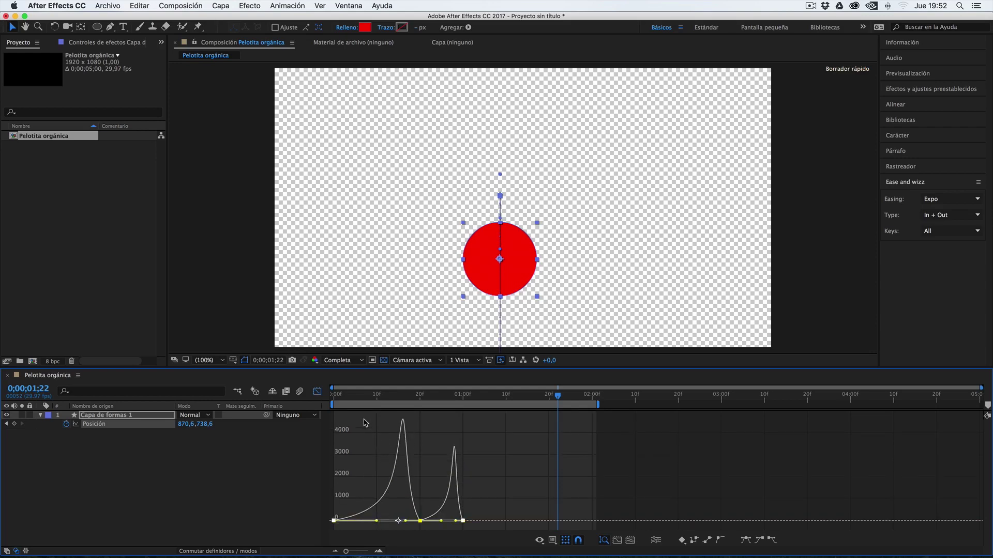
{"action": "left_click_drag", "start_coordinate": [351, 399], "coordinate": [335, 400]}
{"action": "key", "text": "space"}
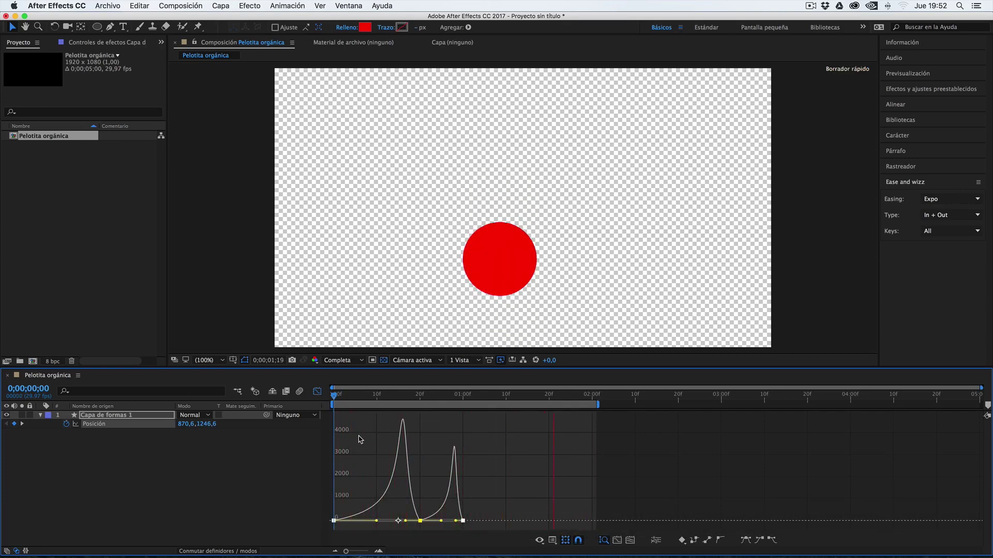
{"action": "key", "text": "space"}
{"action": "left_click_drag", "start_coordinate": [356, 398], "coordinate": [332, 406]}
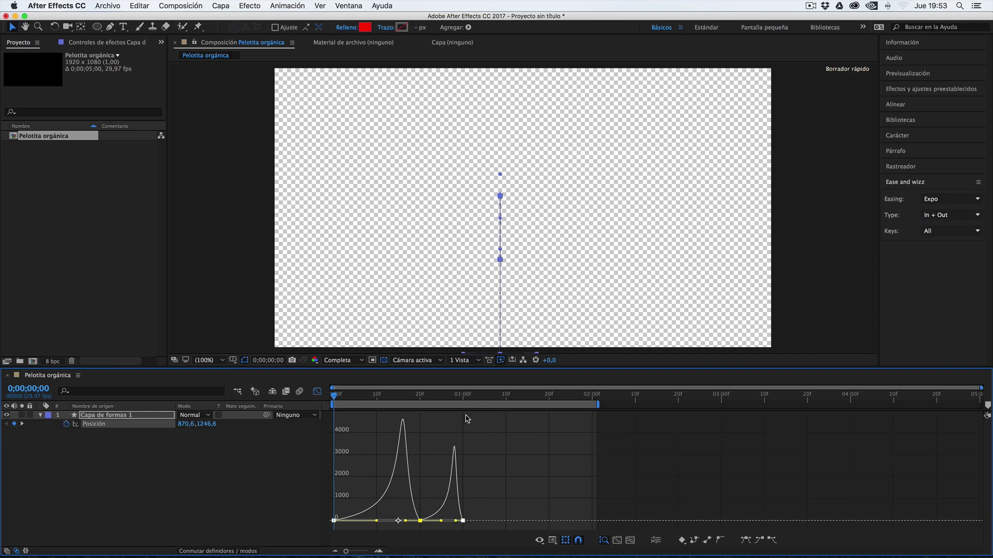
{"action": "left_click", "coordinate": [395, 395]}
{"action": "left_click_drag", "start_coordinate": [395, 397], "coordinate": [416, 397]}
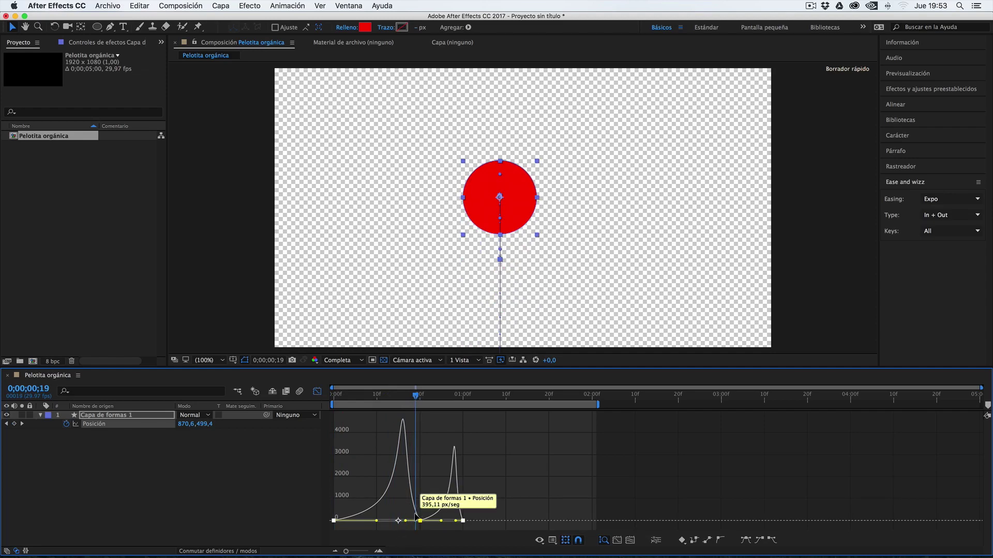
{"action": "left_click_drag", "start_coordinate": [418, 395], "coordinate": [336, 409]}
{"action": "key", "text": "space"}
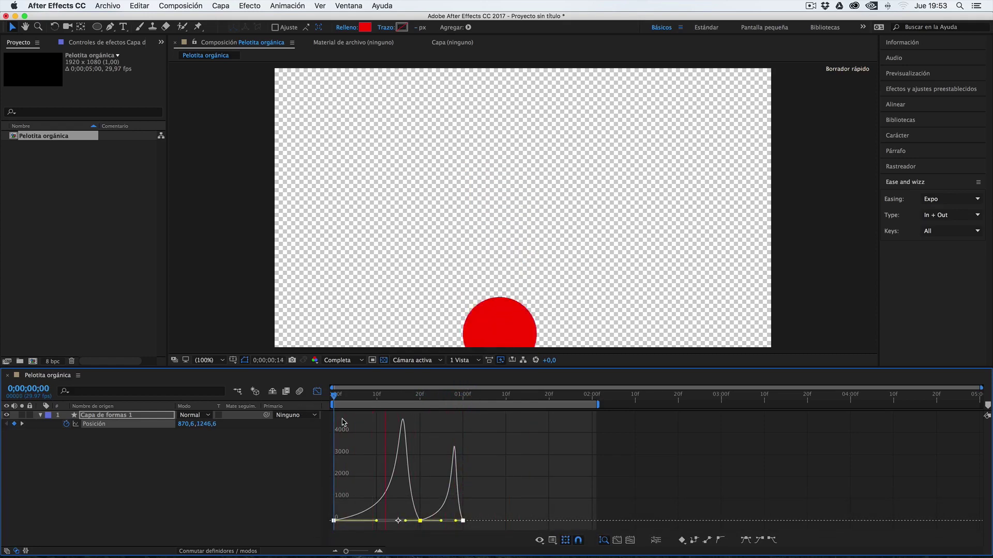
{"action": "key", "text": "space"}
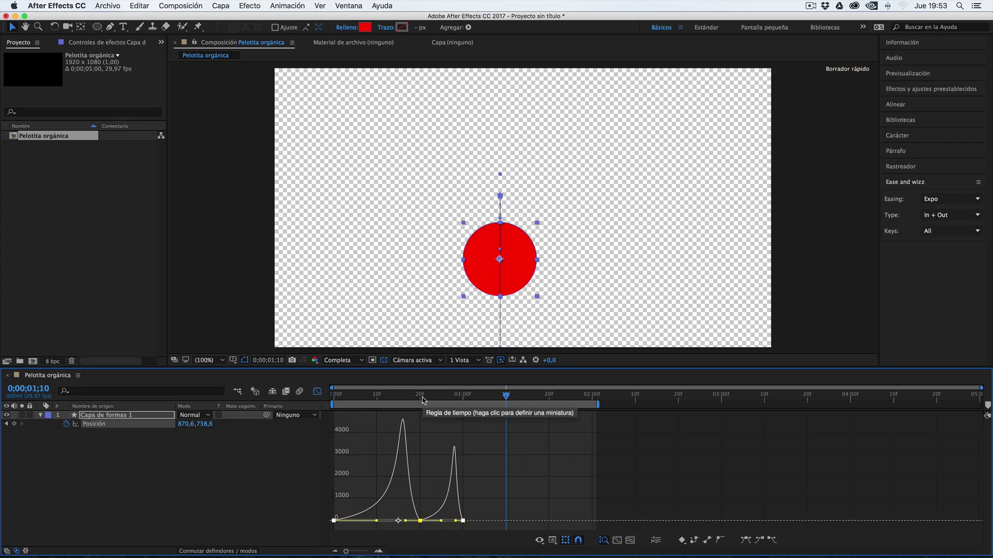
{"action": "key", "text": "super+z"}
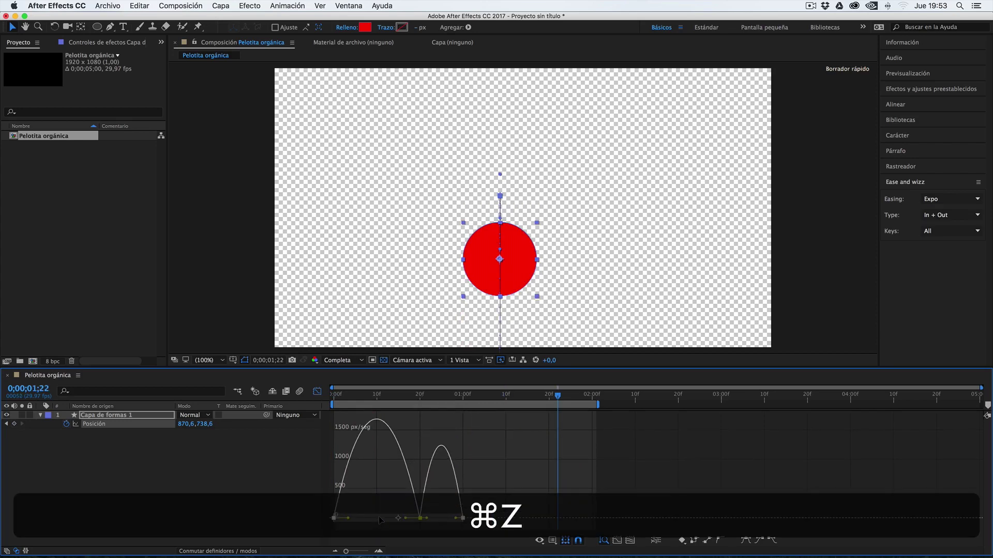
Step: Try lengthening the incoming ease handles so speed peaks early in each move, preview it, and undo the change
{"action": "left_click_drag", "start_coordinate": [406, 518], "coordinate": [353, 520]}
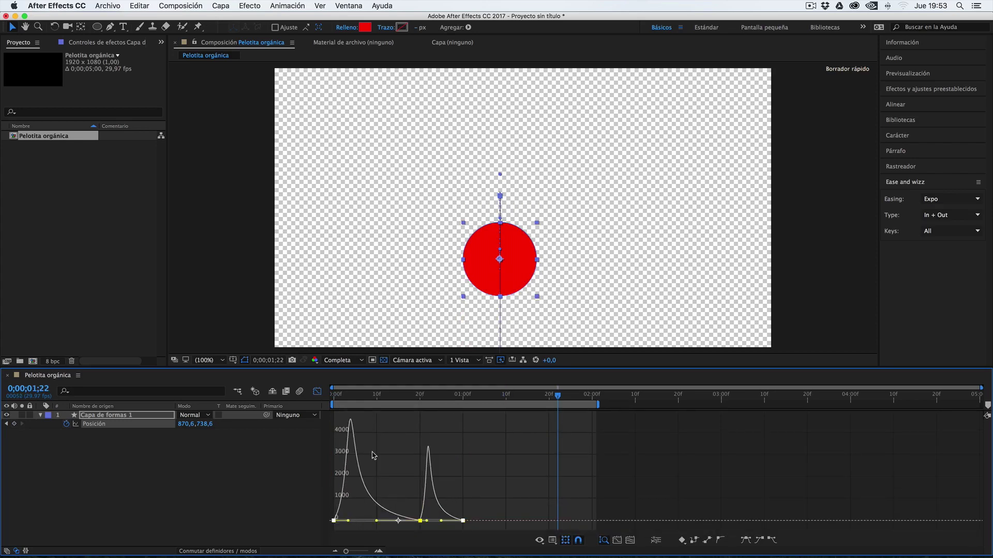
{"action": "key", "text": "space"}
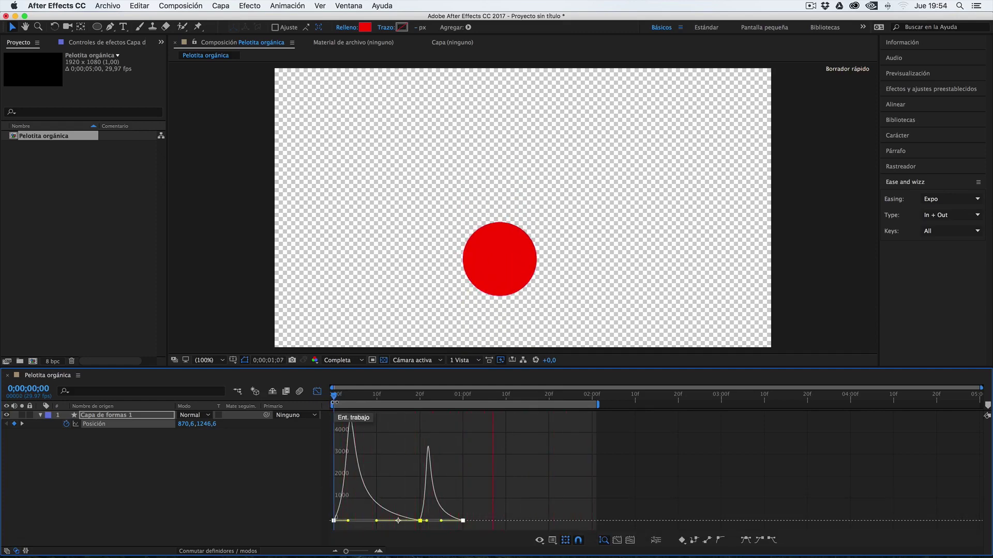
{"action": "key", "text": "super+z"}
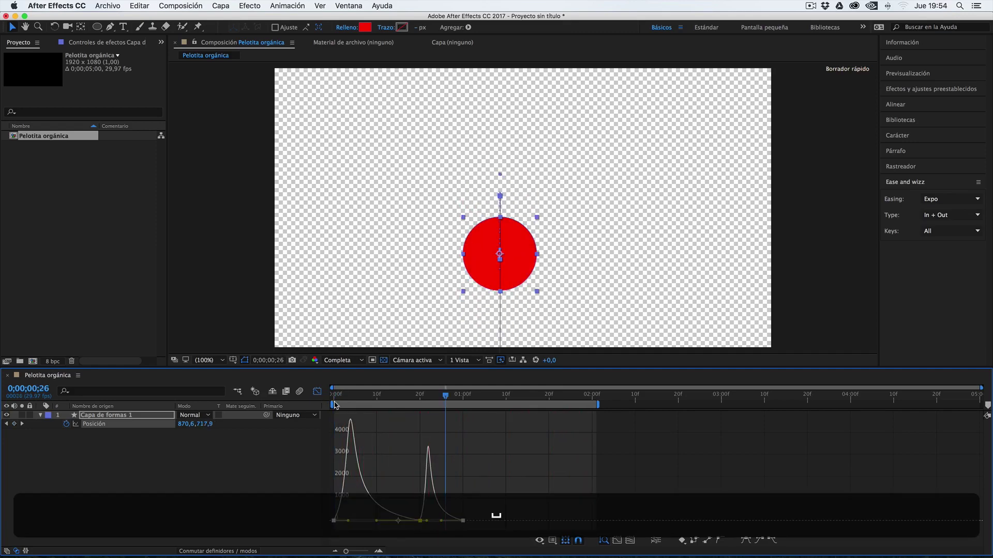
Step: Lengthen the outgoing ease handles of the selected keyframes so speed peaks late in each move, and scrub through the motion
{"action": "left_click_drag", "start_coordinate": [348, 519], "coordinate": [403, 520]}
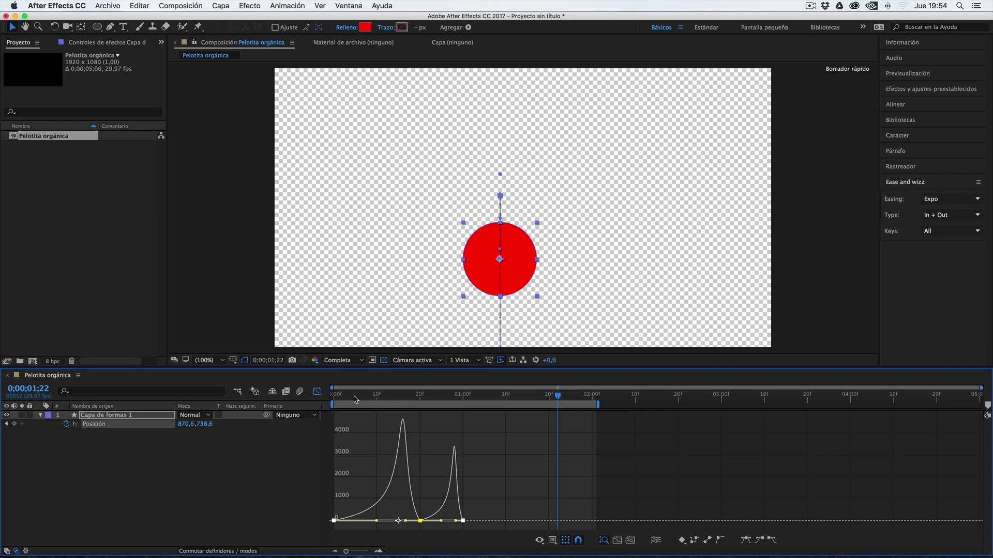
{"action": "left_click_drag", "start_coordinate": [355, 399], "coordinate": [415, 391]}
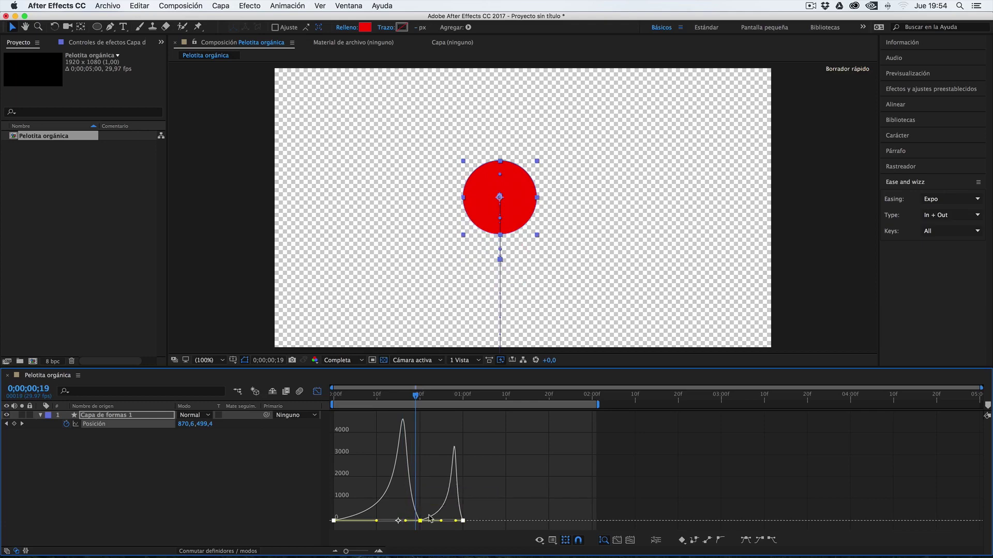
{"action": "left_click_drag", "start_coordinate": [417, 394], "coordinate": [502, 394]}
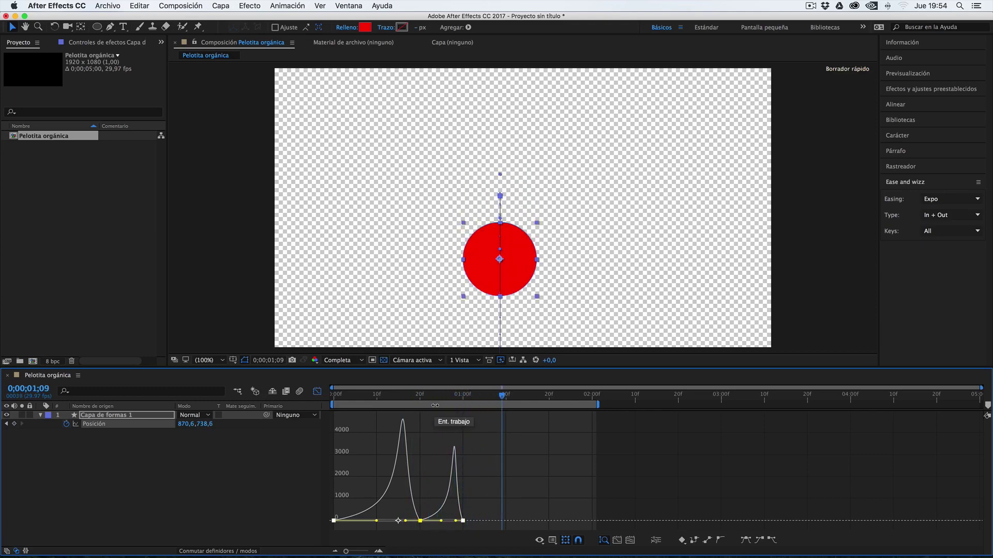
Step: Reveal the circle layer's Scale outside the Graph Editor, set a Scale keyframe at 0;00;00;15, and unlink its proportions
{"action": "left_click", "coordinate": [125, 416]}
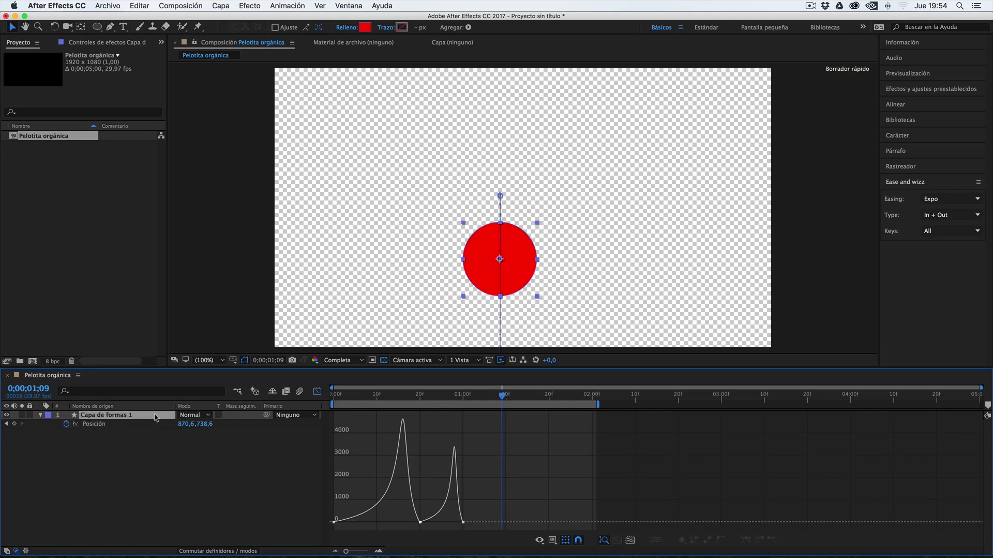
{"action": "left_click", "coordinate": [107, 434]}
{"action": "left_click", "coordinate": [110, 416]}
{"action": "key", "text": "s"}
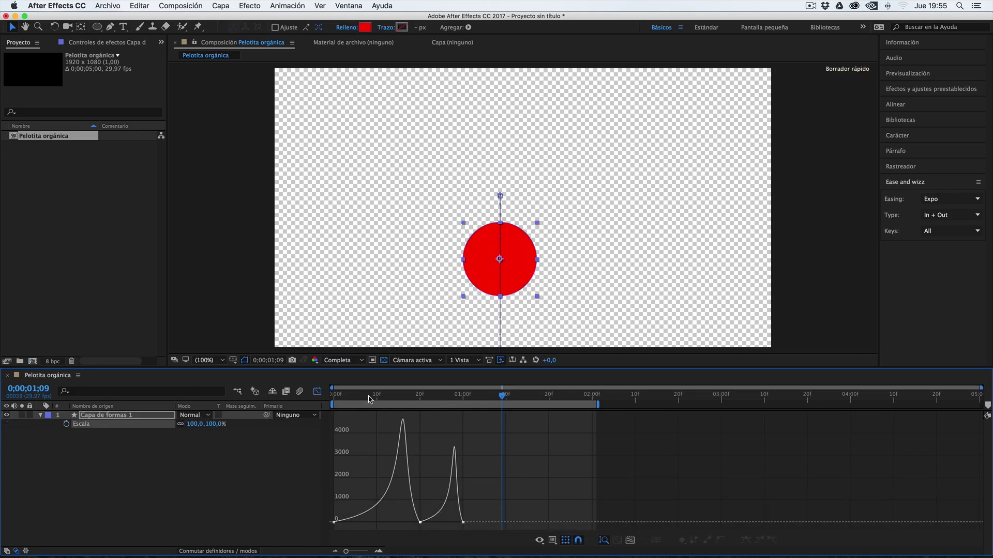
{"action": "left_click", "coordinate": [317, 392]}
{"action": "mouse_move", "coordinate": [388, 401]}
{"action": "left_mouse_down"}
{"action": "mouse_move", "coordinate": [335, 401]}
{"action": "mouse_move", "coordinate": [400, 405]}
{"action": "left_mouse_up"}
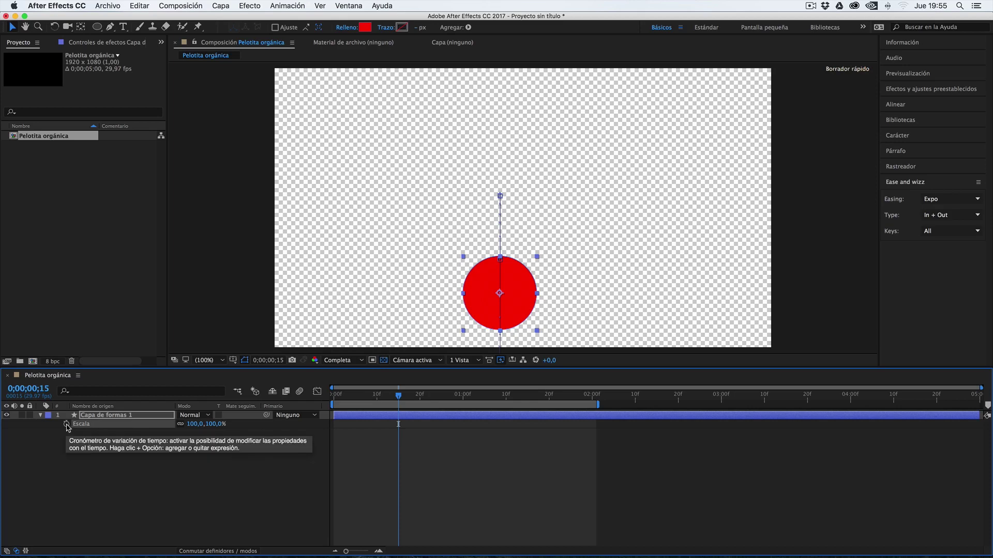
{"action": "left_click", "coordinate": [69, 424]}
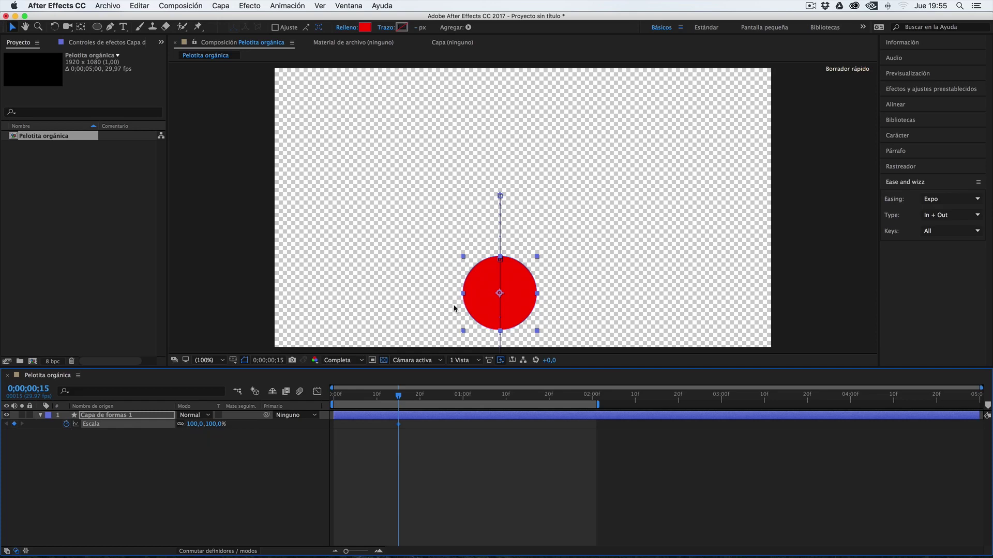
{"action": "left_click", "coordinate": [180, 424]}
Step: Try changing the circle's horizontal and vertical Scale independently, and undo these test changes
{"action": "left_click", "coordinate": [214, 424]}
{"action": "type", "text": "80"}
{"action": "key", "text": "Return"}
{"action": "left_click_drag", "start_coordinate": [206, 429], "coordinate": [189, 435]}
{"action": "left_click_drag", "start_coordinate": [189, 435], "coordinate": [193, 434]}
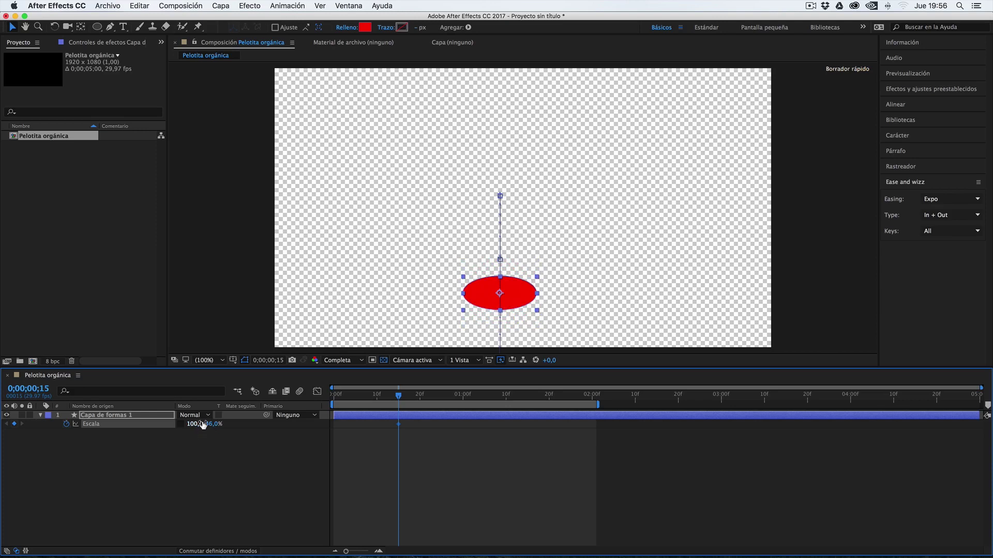
{"action": "key", "text": "super+z"}
{"action": "key", "text": "super+z"}
{"action": "key", "text": "super+z"}
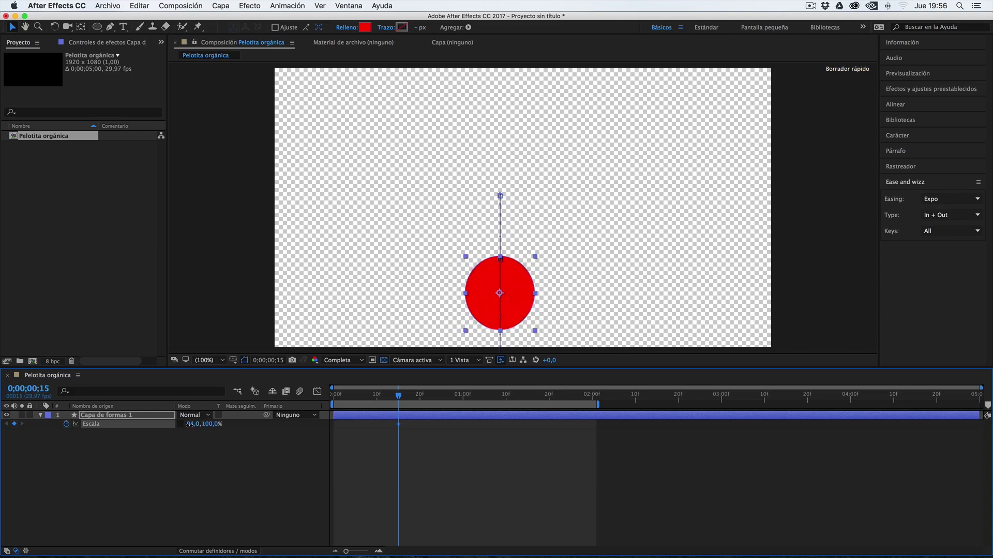
{"action": "key", "text": "super+z"}
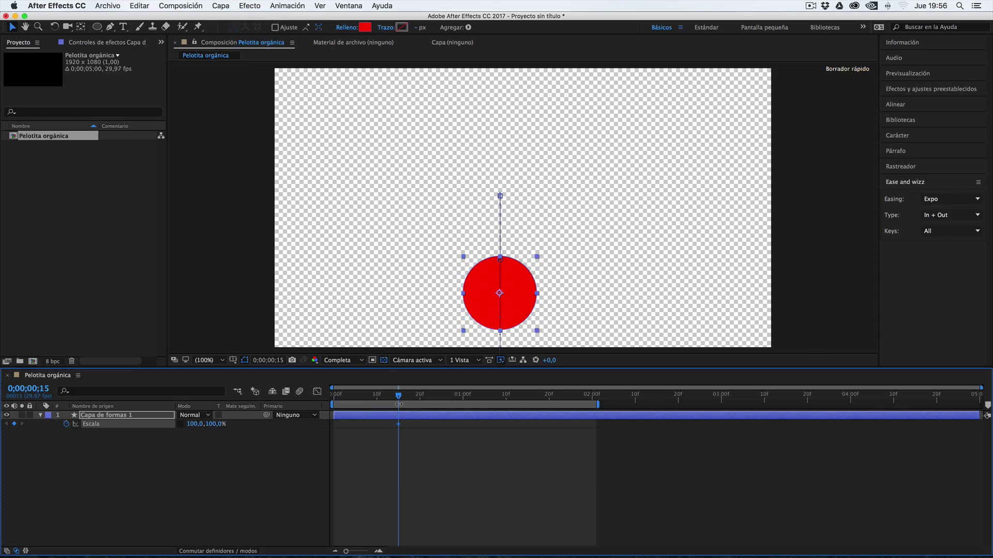
Step: At 0;00;00;20, reduce the circle's horizontal Scale to 80% to add a second Scale keyframe, and scrub through the motion
{"action": "left_click_drag", "start_coordinate": [400, 396], "coordinate": [420, 396]}
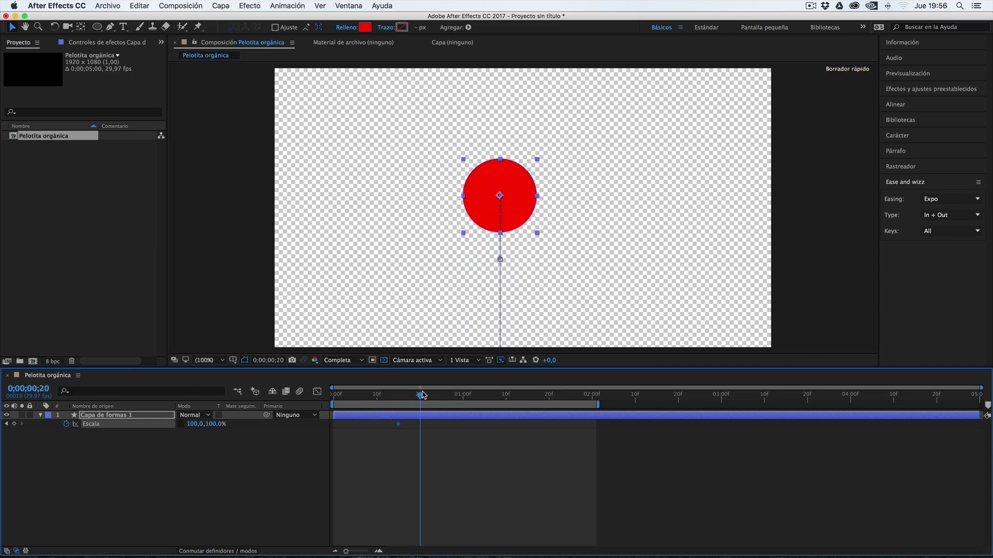
{"action": "left_click_drag", "start_coordinate": [195, 426], "coordinate": [190, 428]}
{"action": "left_click", "coordinate": [355, 397]}
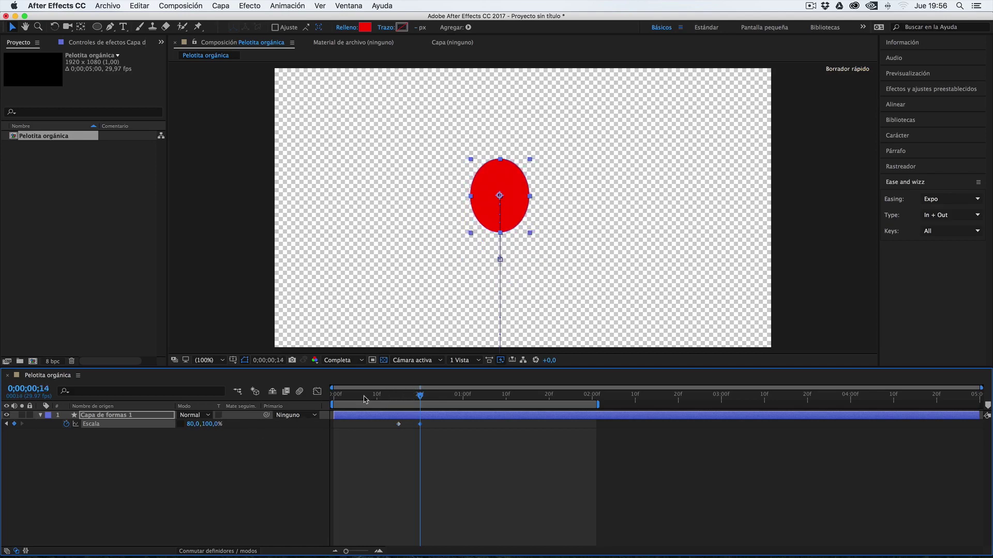
{"action": "left_click_drag", "start_coordinate": [355, 399], "coordinate": [458, 397]}
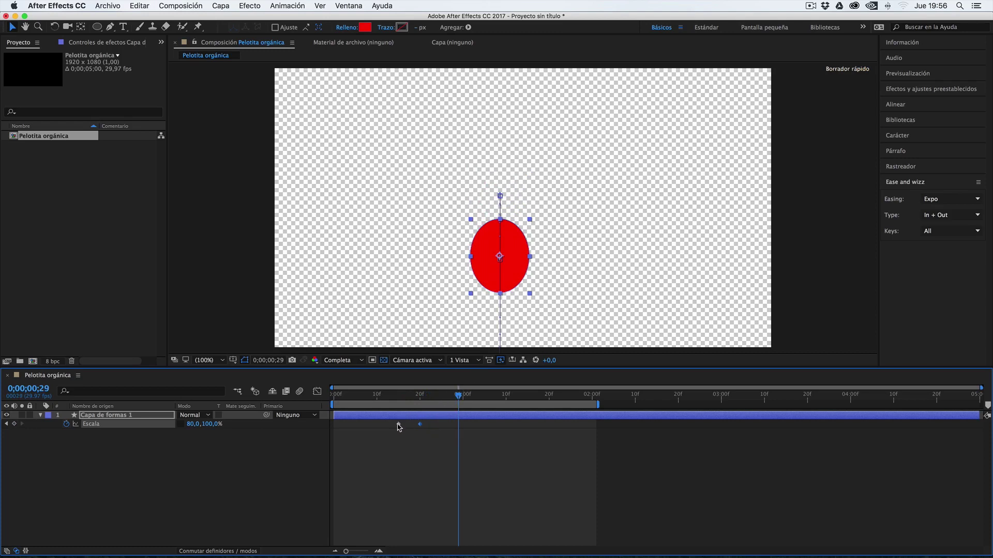
{"action": "mouse_move", "coordinate": [400, 428]}
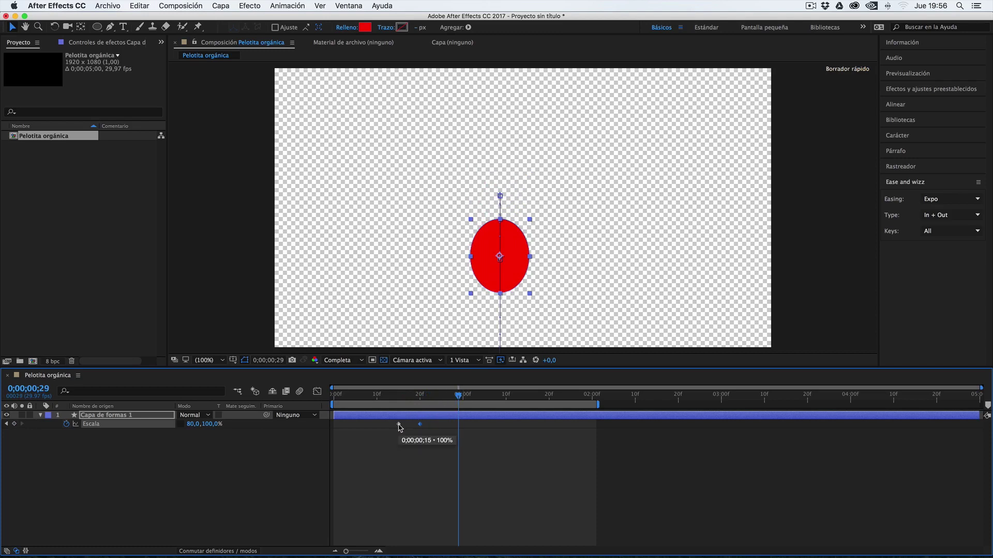
Step: Copy the circle's Scale keyframe at 0;00;00;15 and paste it at 0;00;00;29 to restore the full 100% size
{"action": "left_click", "coordinate": [399, 425]}
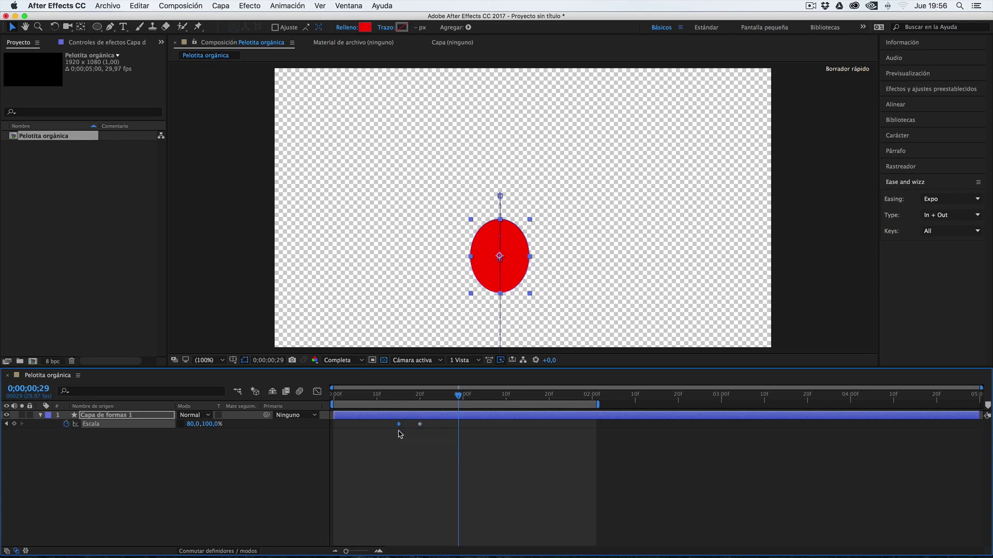
{"action": "key", "text": "super+c"}
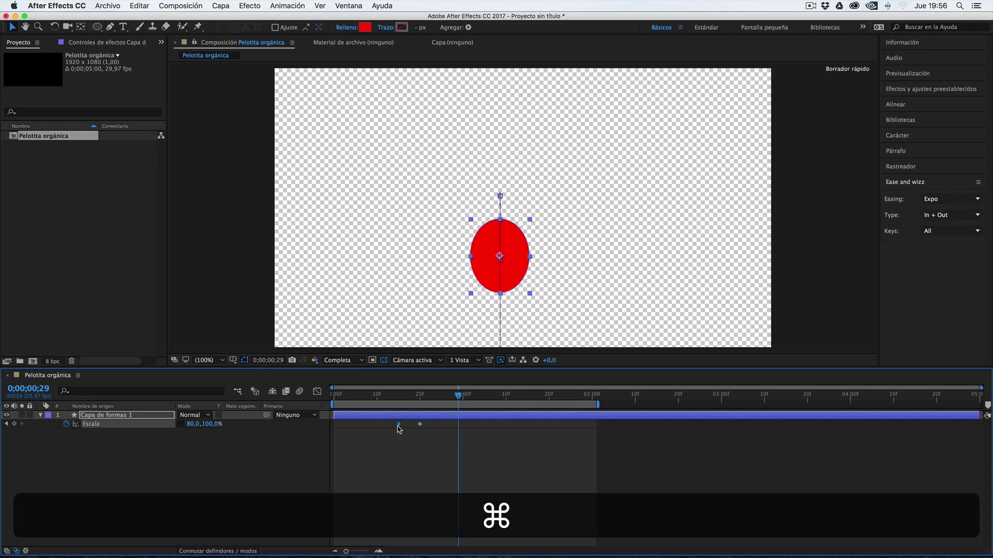
{"action": "key", "text": "super+v"}
{"action": "left_click", "coordinate": [398, 425]}
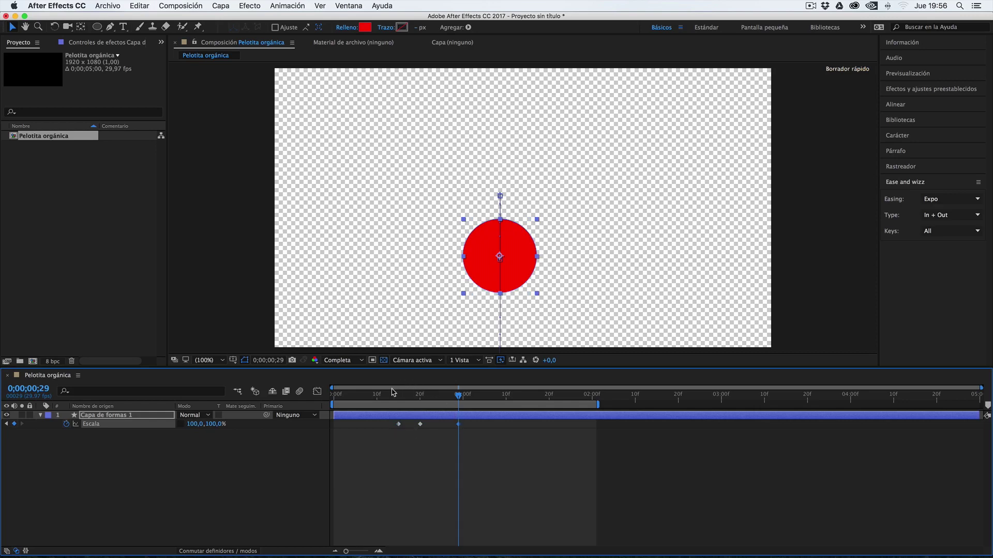
Step: Scrub and play the animation from the start to examine how the ball stretches and recovers during the move
{"action": "left_click_drag", "start_coordinate": [391, 397], "coordinate": [420, 395]}
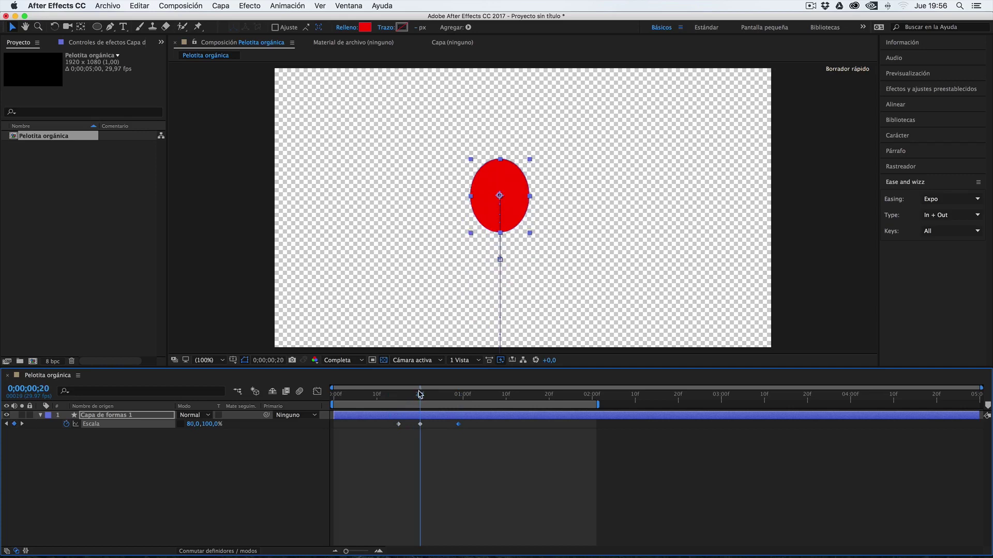
{"action": "left_click_drag", "start_coordinate": [421, 394], "coordinate": [355, 400]}
{"action": "key", "text": "space"}
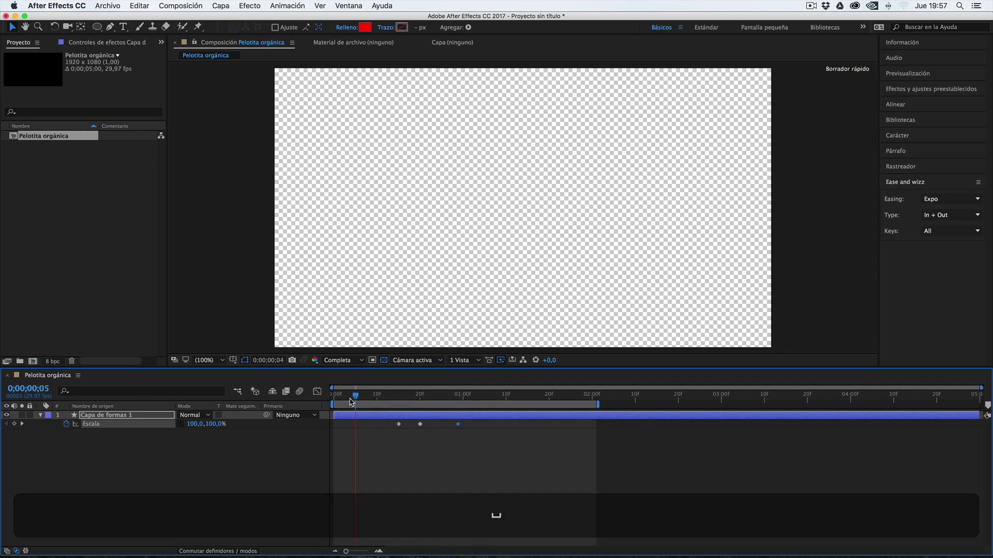
{"action": "key", "text": "space"}
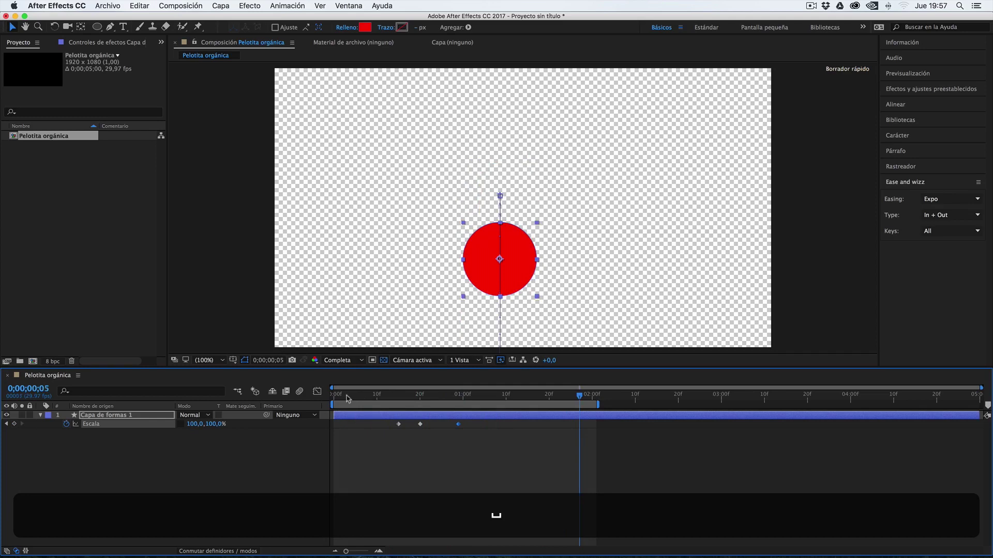
{"action": "left_click", "coordinate": [336, 397]}
{"action": "key", "text": "space"}
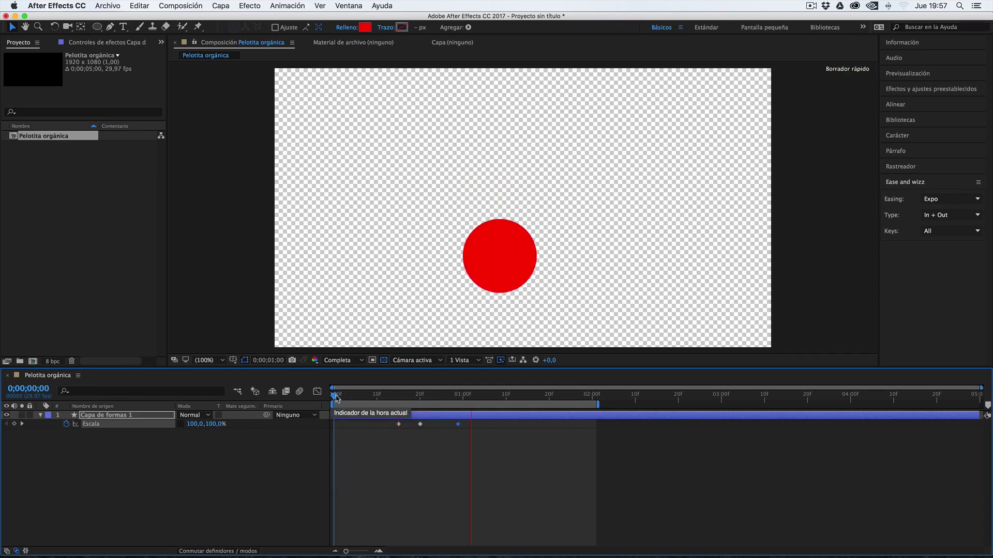
{"action": "key", "text": "space"}
Step: At 0;00;01;02, just after the ball settles, widen its horizontal Scale to 113% to add a squash keyframe
{"action": "left_click_drag", "start_coordinate": [336, 397], "coordinate": [454, 398]}
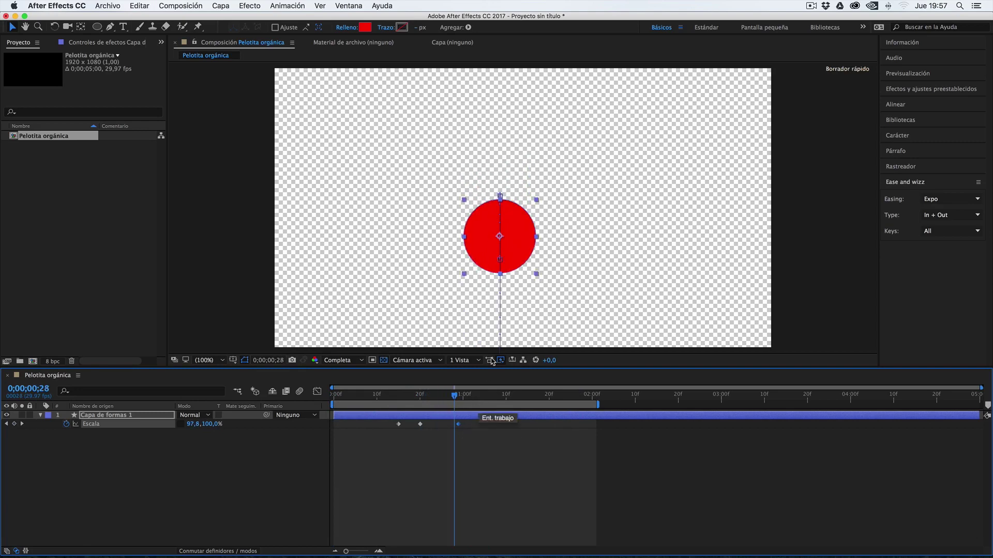
{"action": "left_click", "coordinate": [459, 397]}
{"action": "left_click_drag", "start_coordinate": [460, 397], "coordinate": [462, 397]}
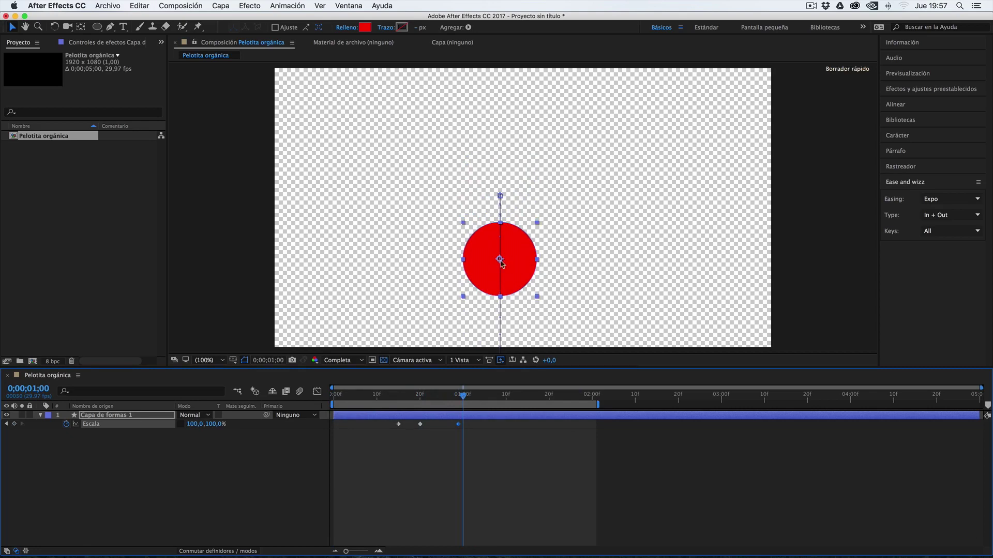
{"action": "mouse_move", "coordinate": [464, 397]}
{"action": "left_mouse_down"}
{"action": "mouse_move", "coordinate": [403, 397]}
{"action": "mouse_move", "coordinate": [476, 398]}
{"action": "left_mouse_up"}
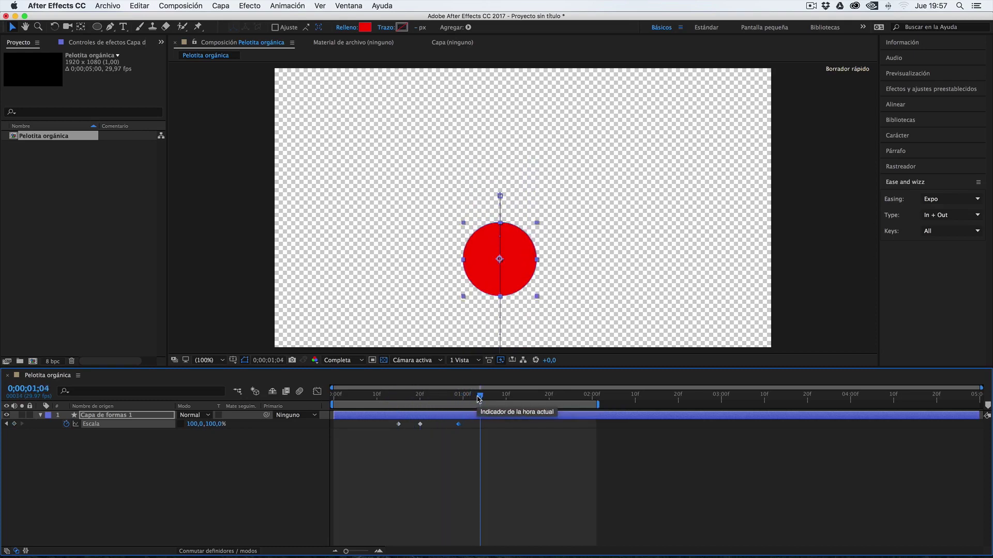
{"action": "mouse_move", "coordinate": [478, 399]}
{"action": "left_mouse_down"}
{"action": "mouse_move", "coordinate": [443, 399]}
{"action": "mouse_move", "coordinate": [470, 397]}
{"action": "mouse_move", "coordinate": [458, 399]}
{"action": "left_mouse_up"}
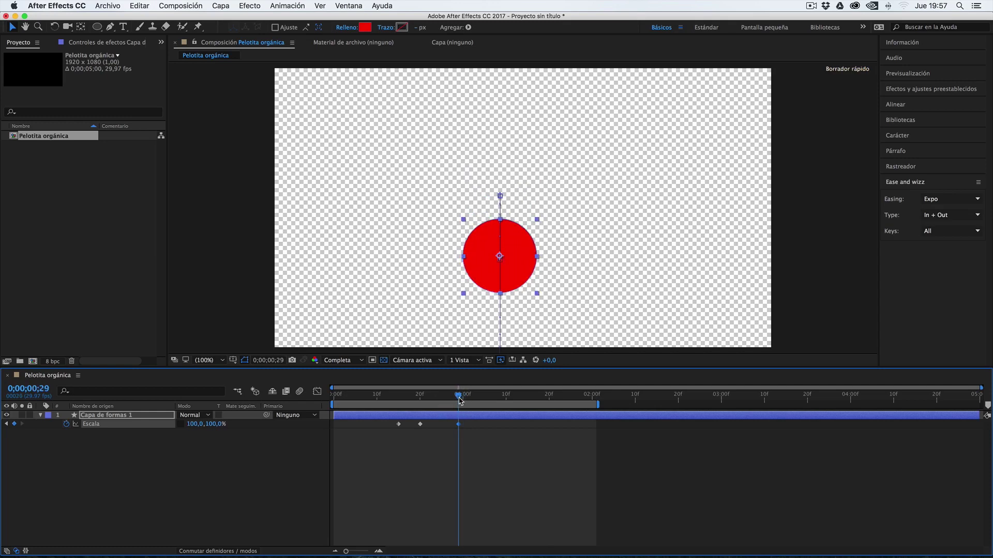
{"action": "left_click_drag", "start_coordinate": [460, 399], "coordinate": [471, 401]}
{"action": "left_click_drag", "start_coordinate": [196, 424], "coordinate": [231, 425]}
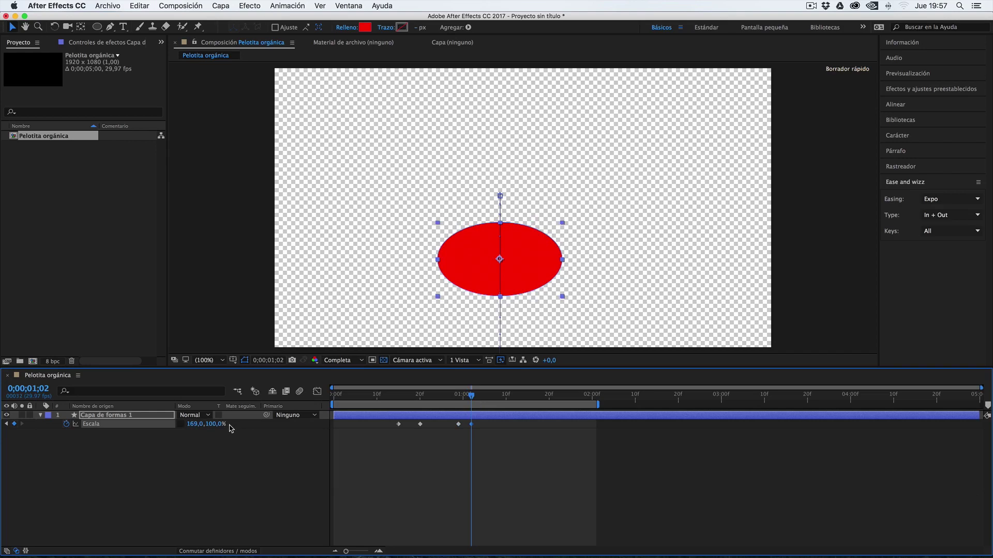
{"action": "left_click", "coordinate": [195, 424]}
{"action": "type", "text": "192"}
{"action": "key", "text": "Return"}
{"action": "left_click_drag", "start_coordinate": [205, 422], "coordinate": [169, 428]}
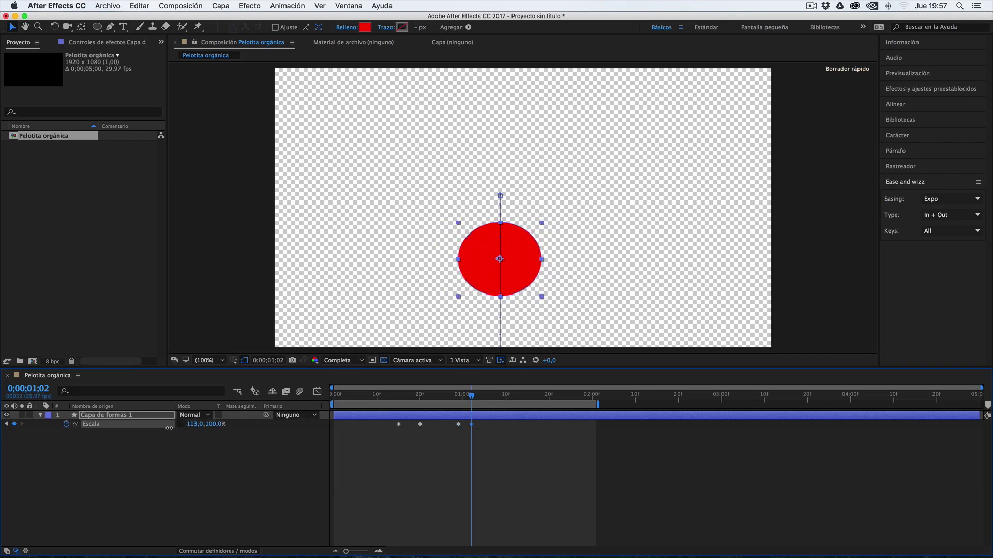
Step: At 0;00;01;03, set the circle's horizontal Scale to 100% to end the squash, and preview the animation
{"action": "left_click", "coordinate": [474, 397]}
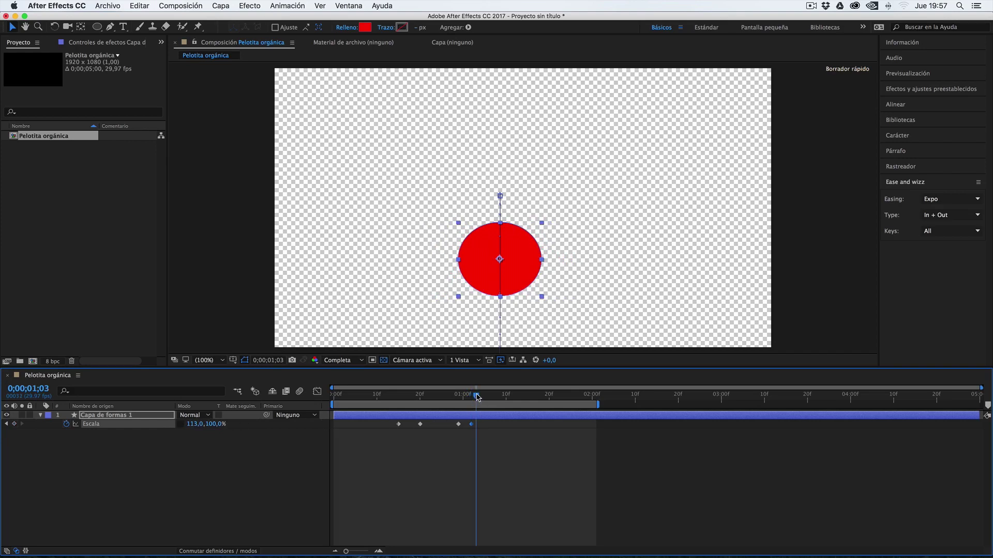
{"action": "left_click", "coordinate": [195, 425]}
{"action": "type", "text": "100"}
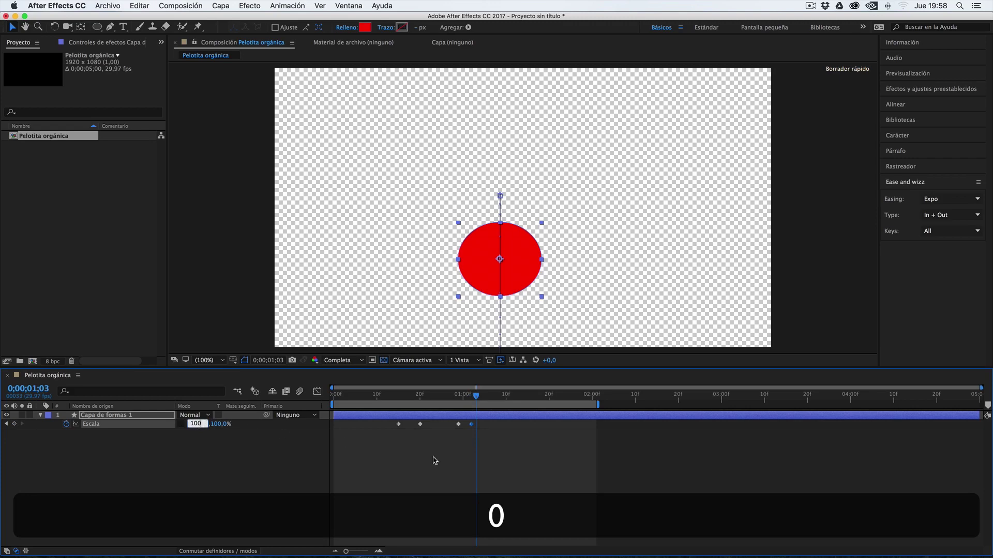
{"action": "left_click", "coordinate": [431, 456]}
{"action": "left_click_drag", "start_coordinate": [460, 398], "coordinate": [364, 404]}
{"action": "key", "text": "space"}
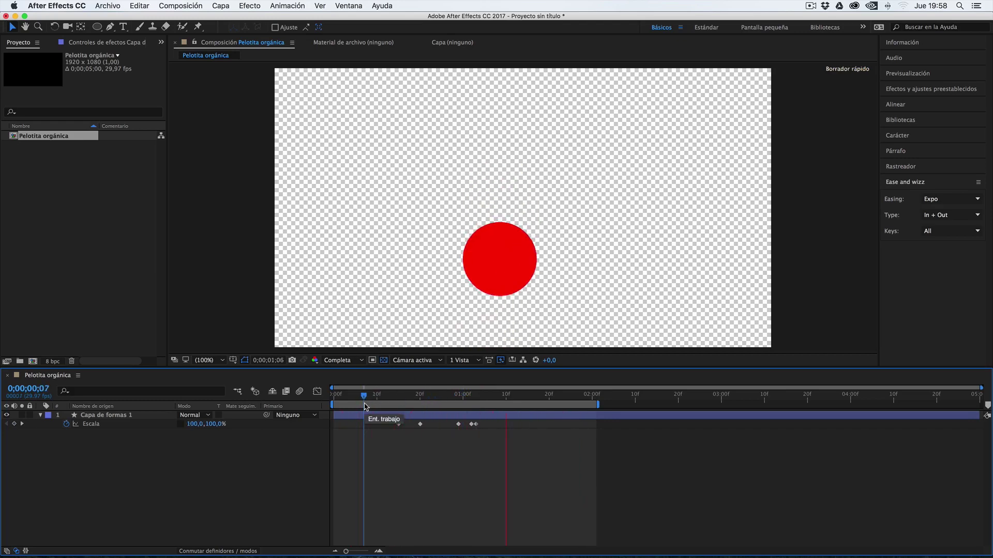
{"action": "key", "text": "space"}
Step: Increase the horizontal Scale of the squash keyframe at 0;00;01;02 to 128%, and play the animation from the start
{"action": "left_click", "coordinate": [468, 400]}
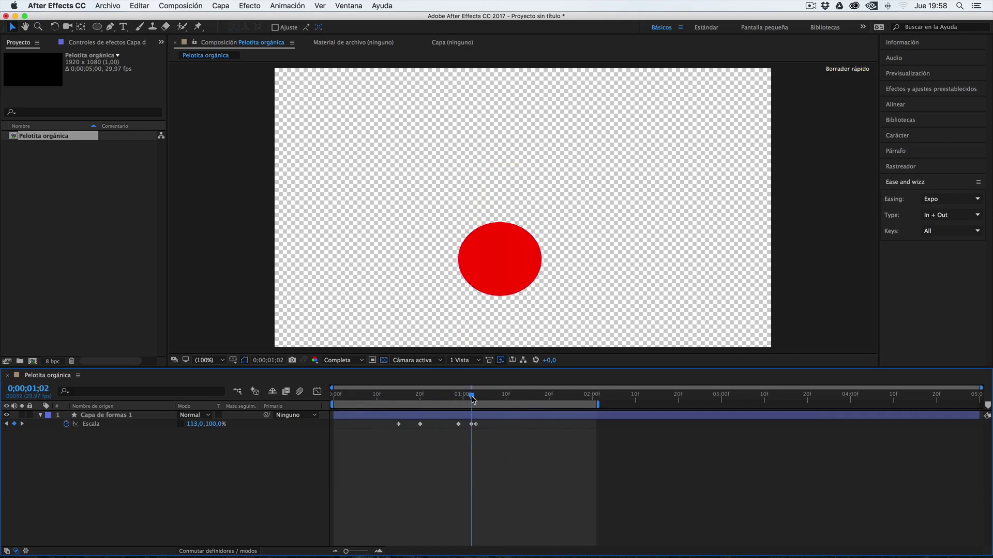
{"action": "left_click", "coordinate": [187, 425]}
{"action": "left_click_drag", "start_coordinate": [186, 425], "coordinate": [201, 426]}
{"action": "left_click_drag", "start_coordinate": [389, 398], "coordinate": [332, 398]}
{"action": "key", "text": "space"}
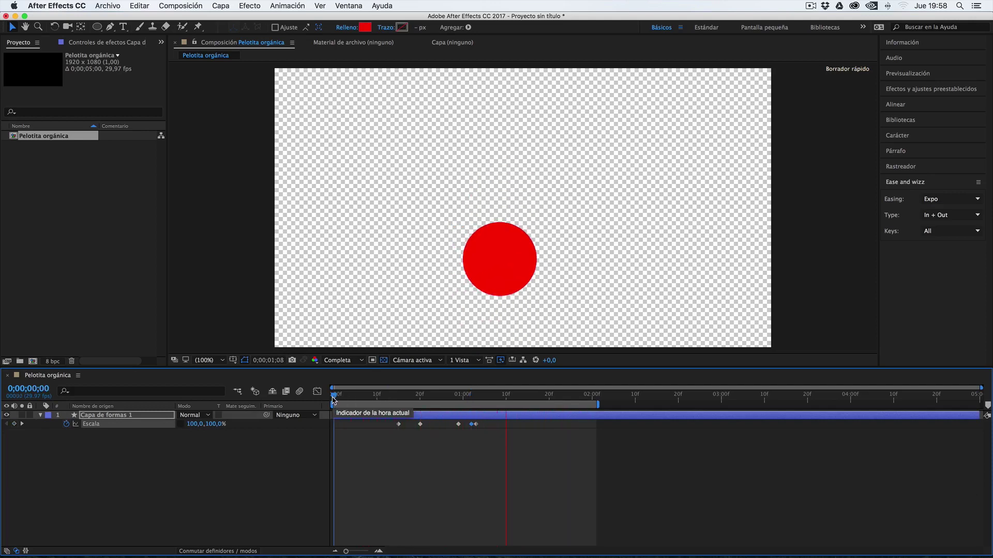
{"action": "key", "text": "space"}
Step: Reduce the horizontal Scale of the squash keyframe at 0;00;01;02 to 119%, and preview the animation
{"action": "left_click_drag", "start_coordinate": [457, 401], "coordinate": [473, 401]}
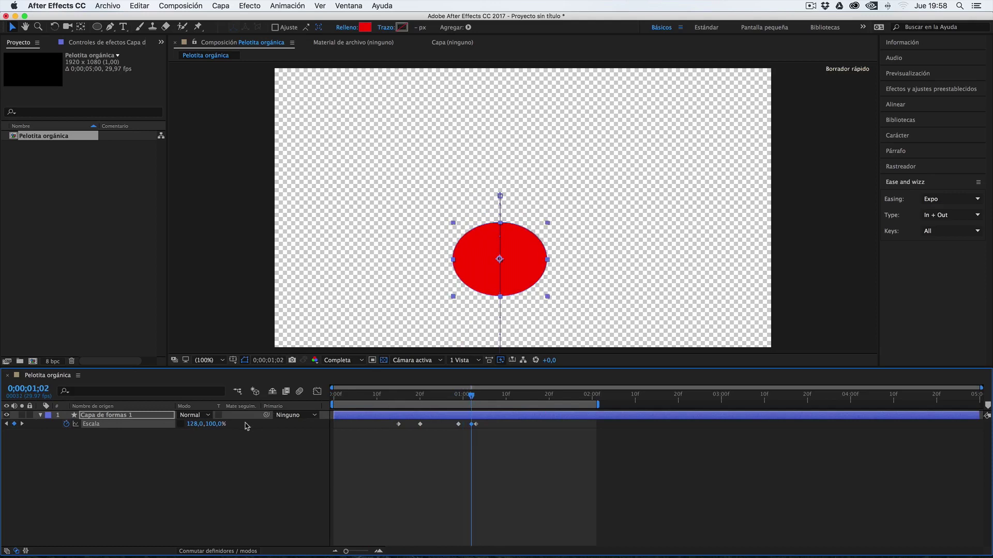
{"action": "left_click_drag", "start_coordinate": [194, 426], "coordinate": [192, 427]}
{"action": "left_click", "coordinate": [368, 403]}
{"action": "key", "text": "space"}
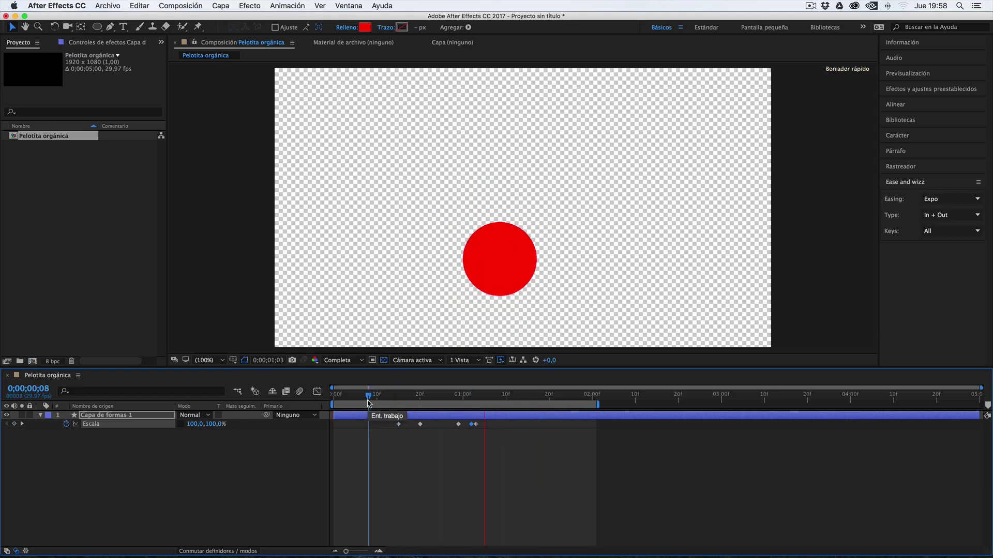
{"action": "key", "text": "space"}
Step: Lower the vertical Scale of the squash keyframe at 0;00;01;02 to 88% so the ball flattens
{"action": "left_click_drag", "start_coordinate": [467, 401], "coordinate": [470, 397]}
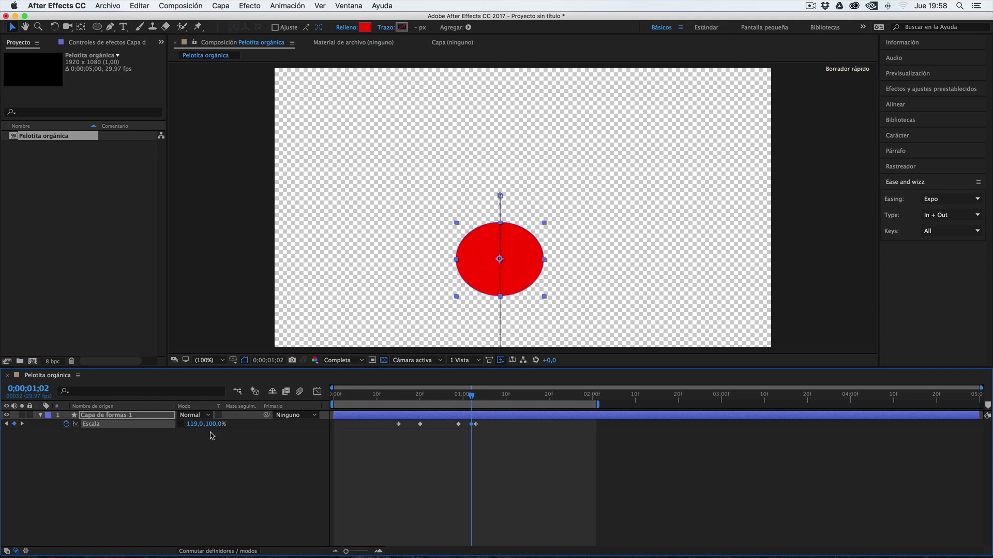
{"action": "mouse_move", "coordinate": [469, 394]}
{"action": "left_mouse_down"}
{"action": "mouse_move", "coordinate": [460, 397]}
{"action": "mouse_move", "coordinate": [472, 397]}
{"action": "left_mouse_up"}
{"action": "left_click_drag", "start_coordinate": [206, 424], "coordinate": [203, 425]}
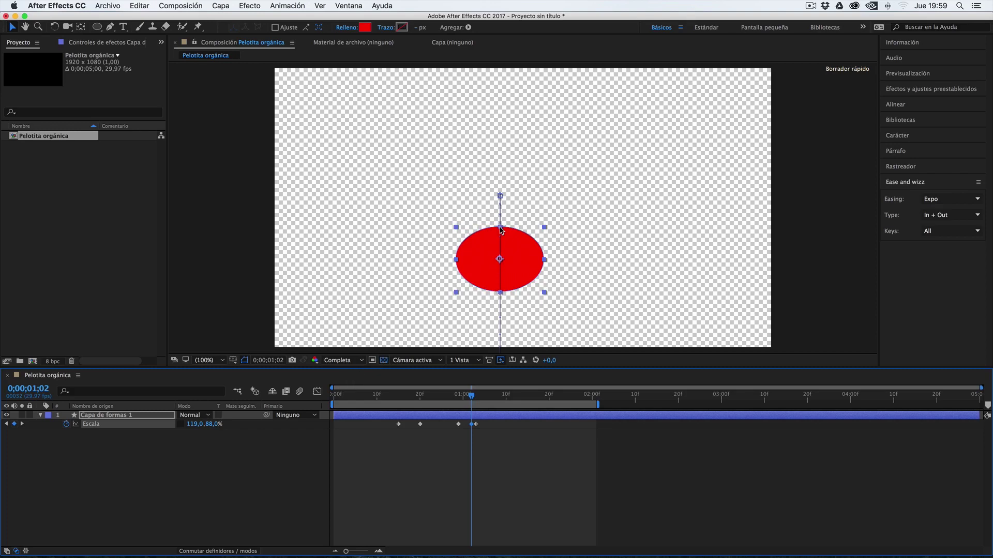
Step: Try flattening the squash keyframe's vertical Scale further, to 54%, and undo these test changes
{"action": "left_click", "coordinate": [209, 424]}
{"action": "type", "text": "50"}
{"action": "key", "text": "Return"}
{"action": "left_click_drag", "start_coordinate": [198, 431], "coordinate": [198, 432]}
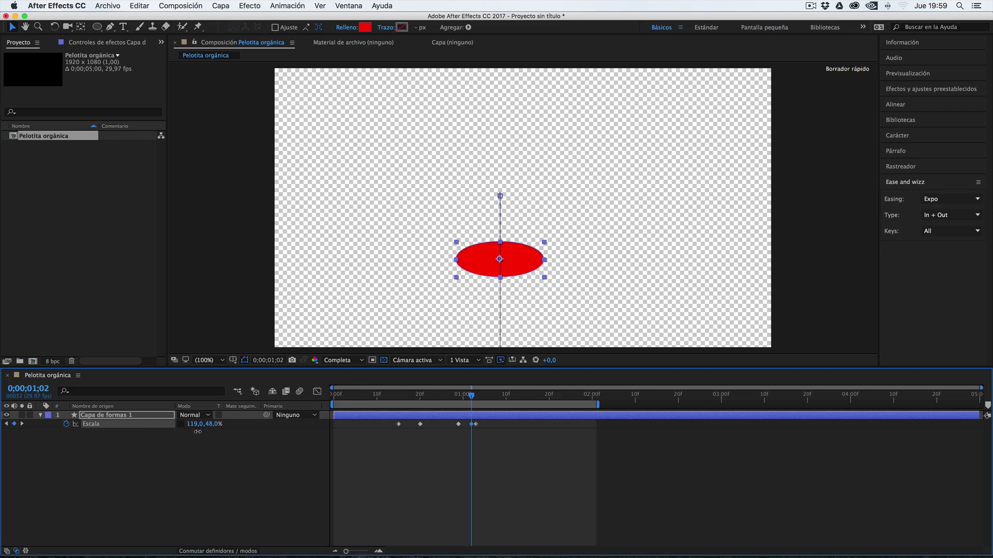
{"action": "left_click_drag", "start_coordinate": [198, 431], "coordinate": [201, 432]}
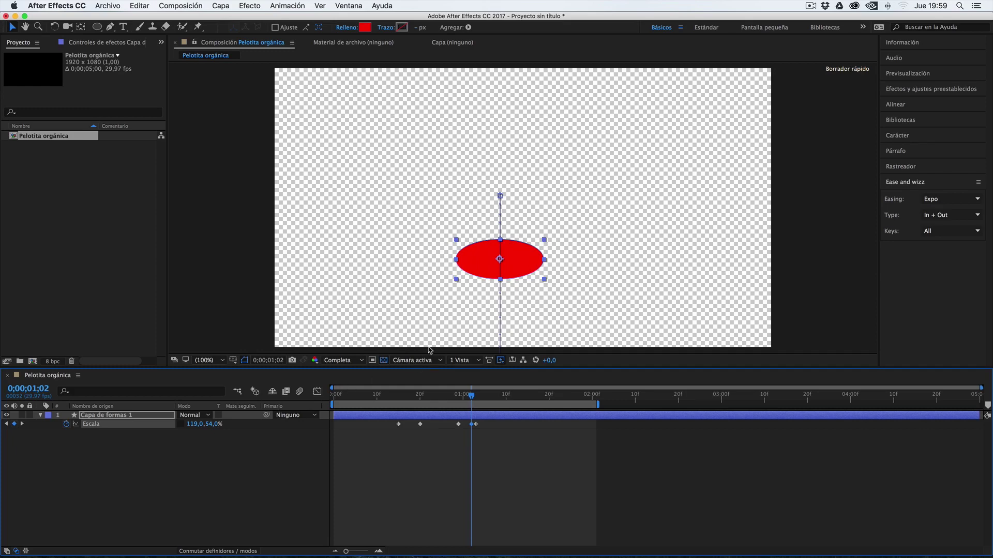
{"action": "key", "text": "super+z"}
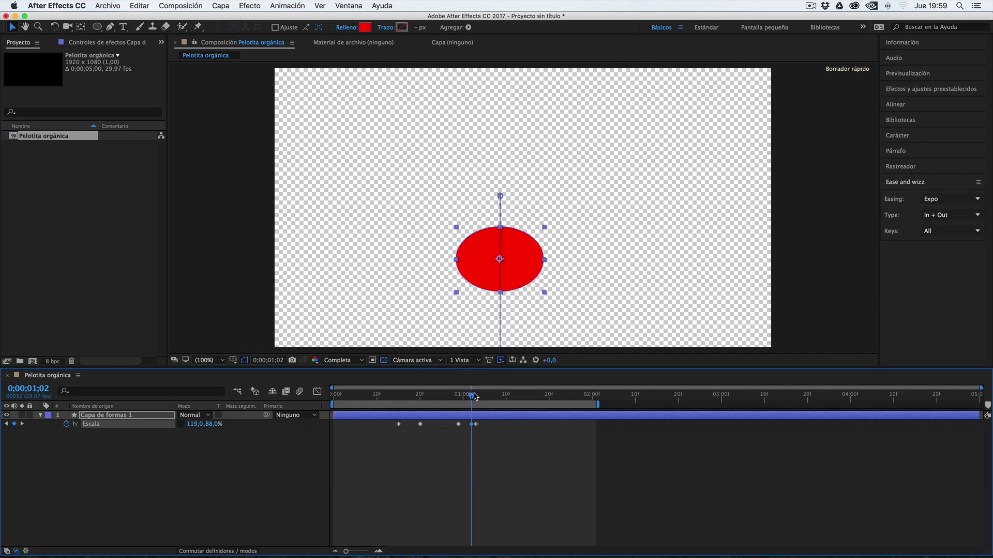
Step: Play the animation several times from near the start to examine the stretch and the squash on settling
{"action": "left_click", "coordinate": [342, 397]}
{"action": "key", "text": "space"}
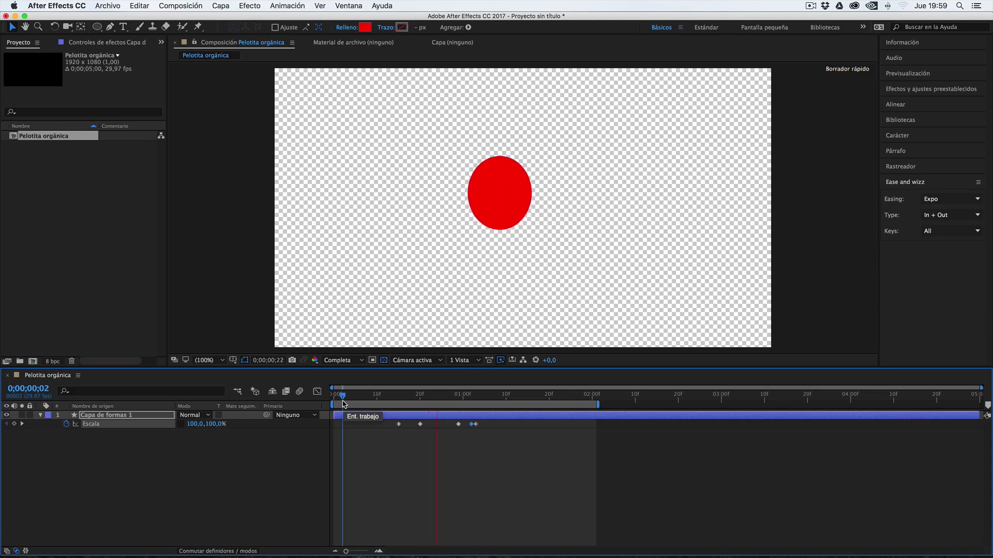
{"action": "key", "text": "space"}
{"action": "left_click_drag", "start_coordinate": [444, 399], "coordinate": [360, 398]}
{"action": "key", "text": "space"}
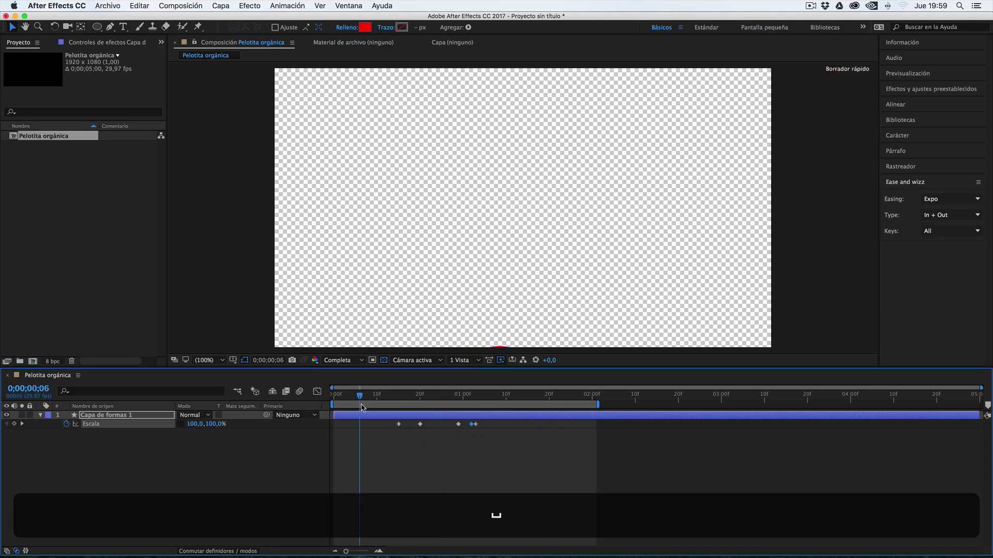
{"action": "key", "text": "space"}
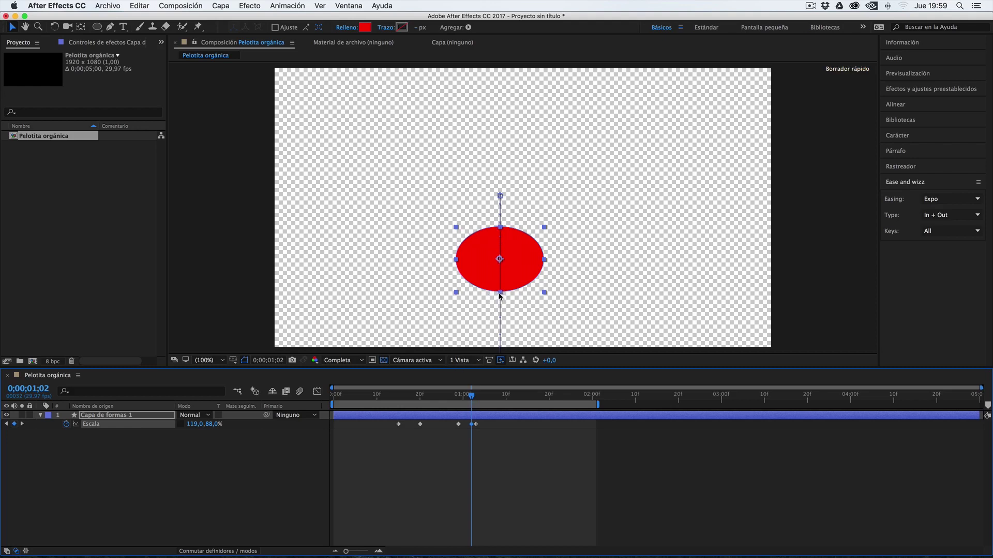
{"action": "left_click_drag", "start_coordinate": [471, 395], "coordinate": [346, 398]}
{"action": "key", "text": "space"}
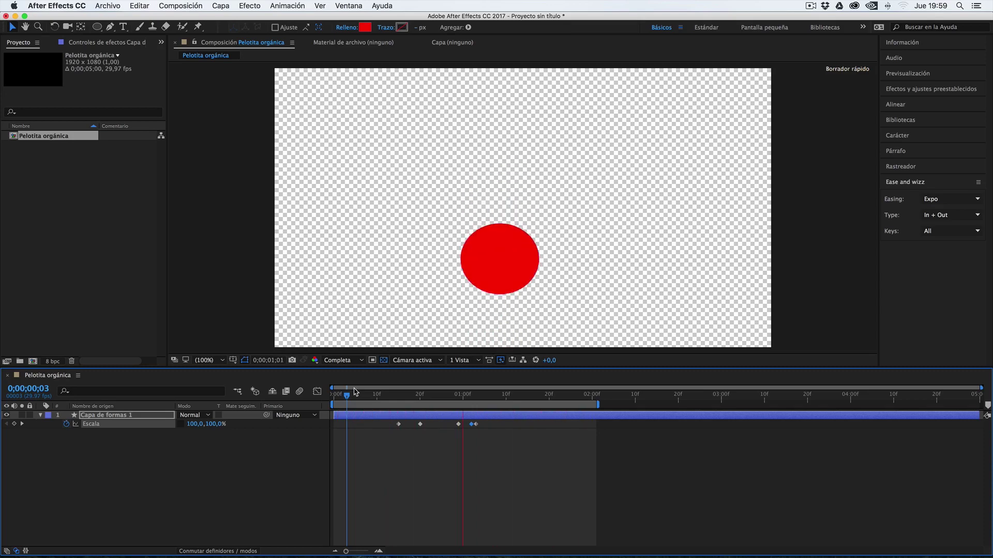
{"action": "key", "text": "space"}
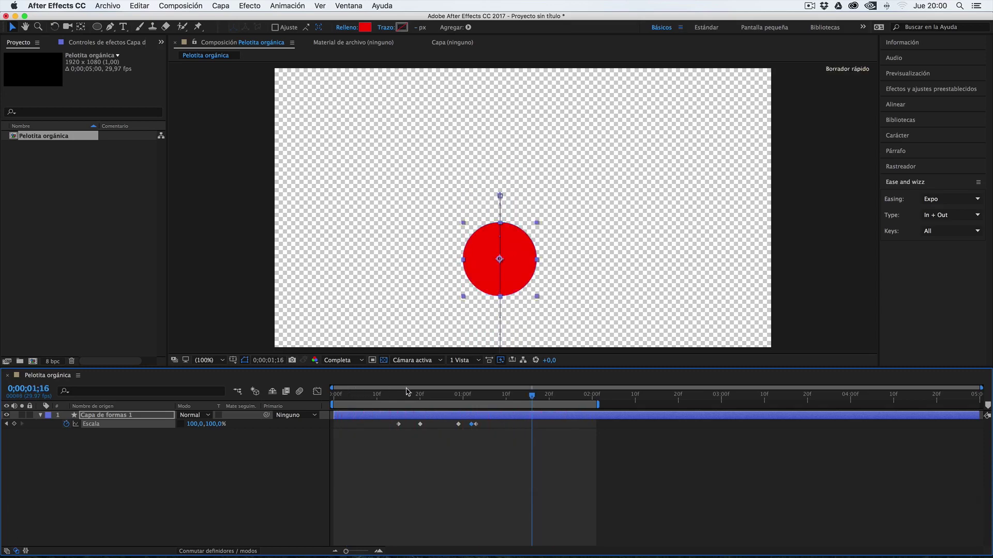
Step: Reveal the circle layer's Position property and show its curve in the Graph Editor
{"action": "left_click_drag", "start_coordinate": [495, 427], "coordinate": [367, 438]}
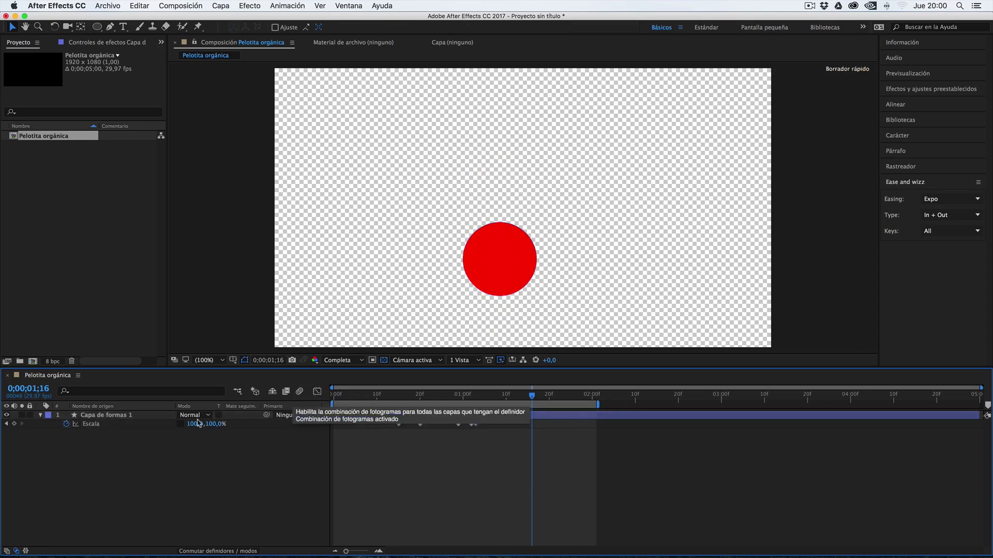
{"action": "left_click", "coordinate": [104, 415]}
{"action": "key", "text": "p"}
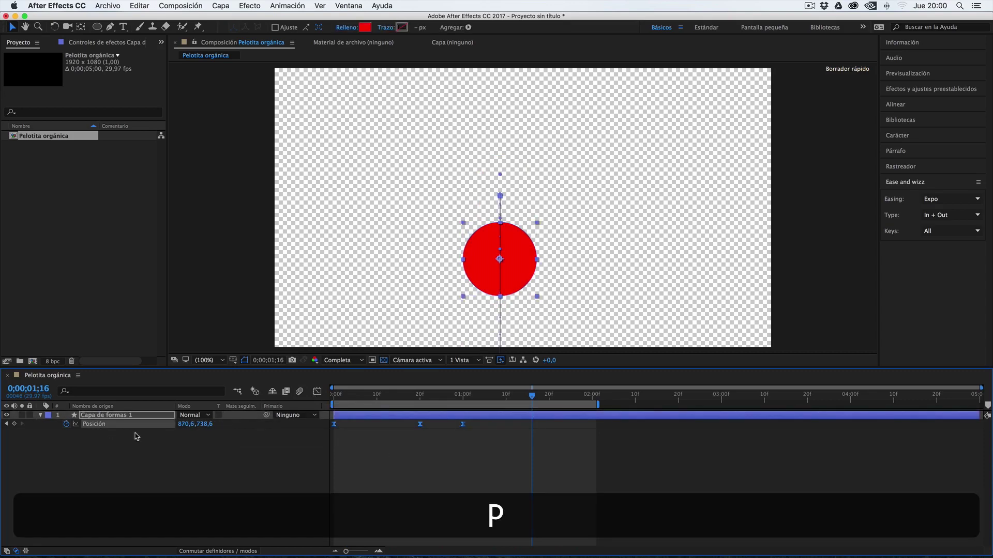
{"action": "left_click", "coordinate": [93, 424]}
{"action": "left_click", "coordinate": [317, 391]}
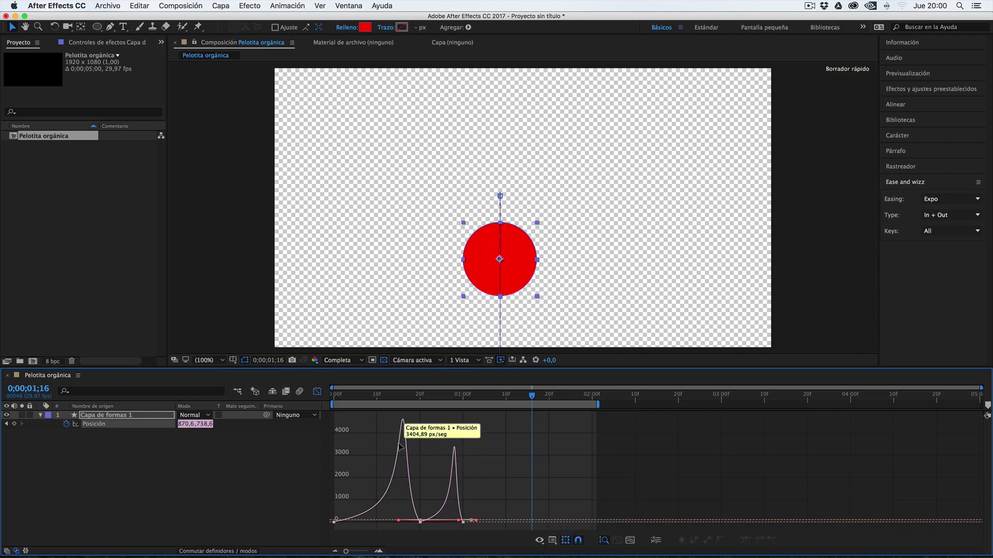
Step: Switch the Position curve to the speed graph, then to the value graph
{"action": "left_click", "coordinate": [553, 541]}
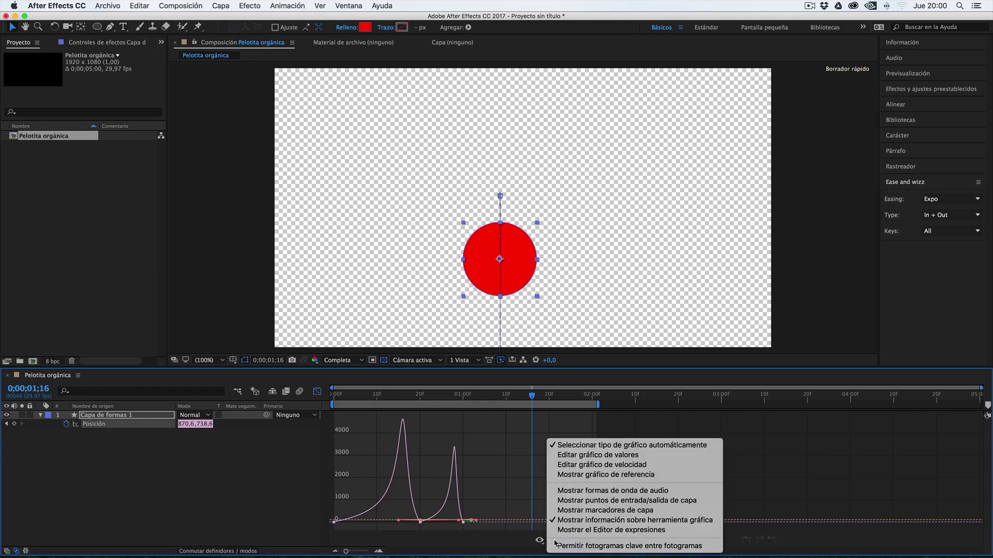
{"action": "left_click", "coordinate": [573, 465]}
{"action": "left_click", "coordinate": [553, 540]}
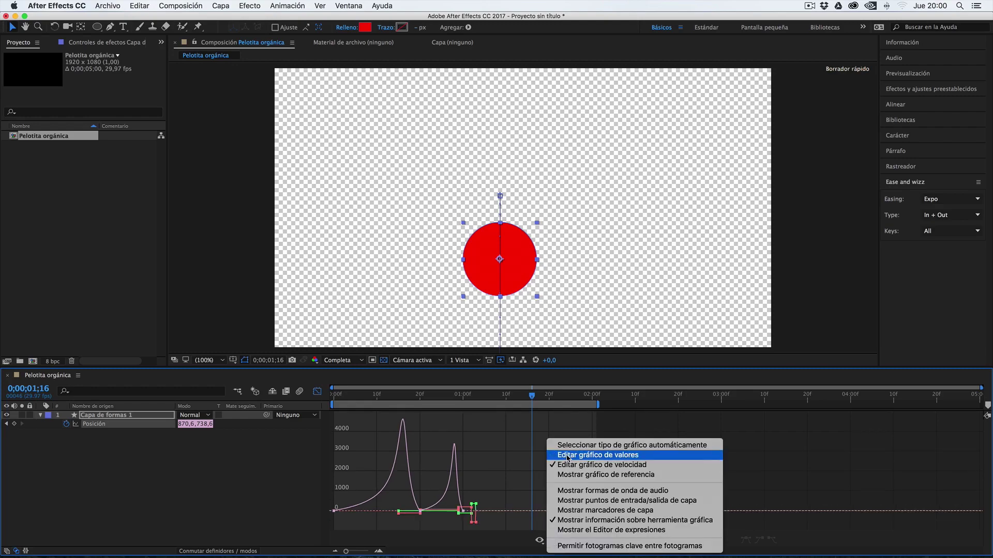
{"action": "left_click", "coordinate": [567, 456]}
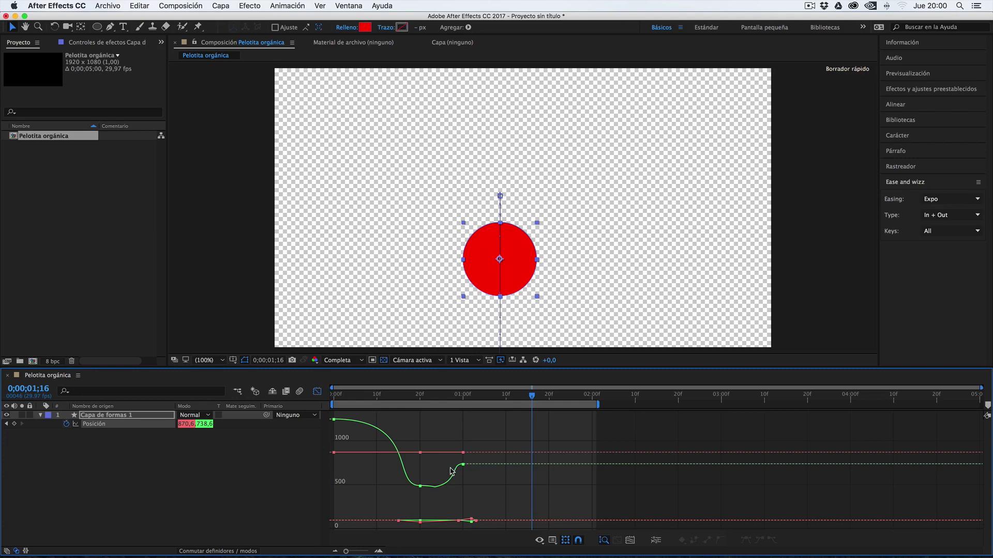
Step: Try to reshape the value curve from the last Position keyframe at 0;00;01;00, then undo the change
{"action": "left_click", "coordinate": [462, 453]}
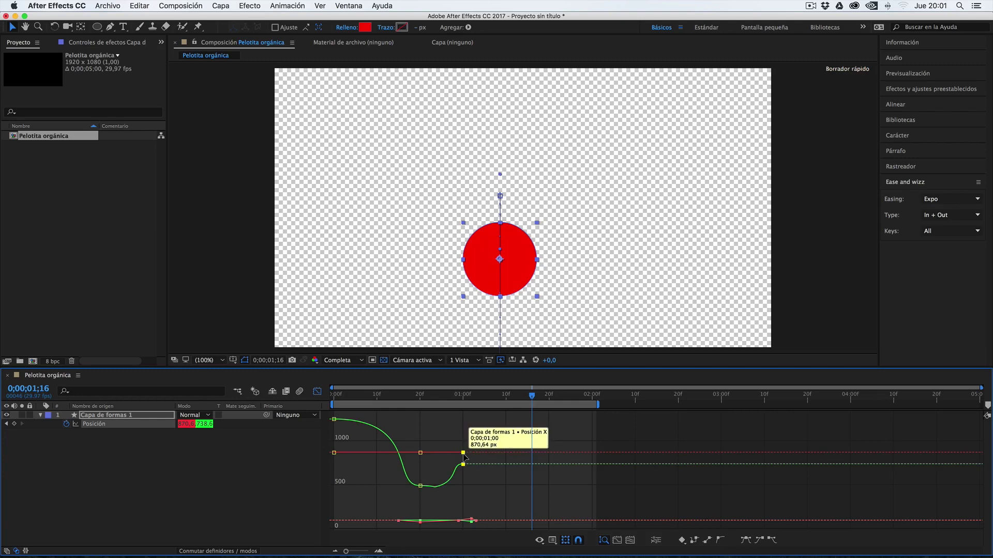
{"action": "left_click_drag", "start_coordinate": [463, 455], "coordinate": [466, 446]}
{"action": "key", "text": "super+z"}
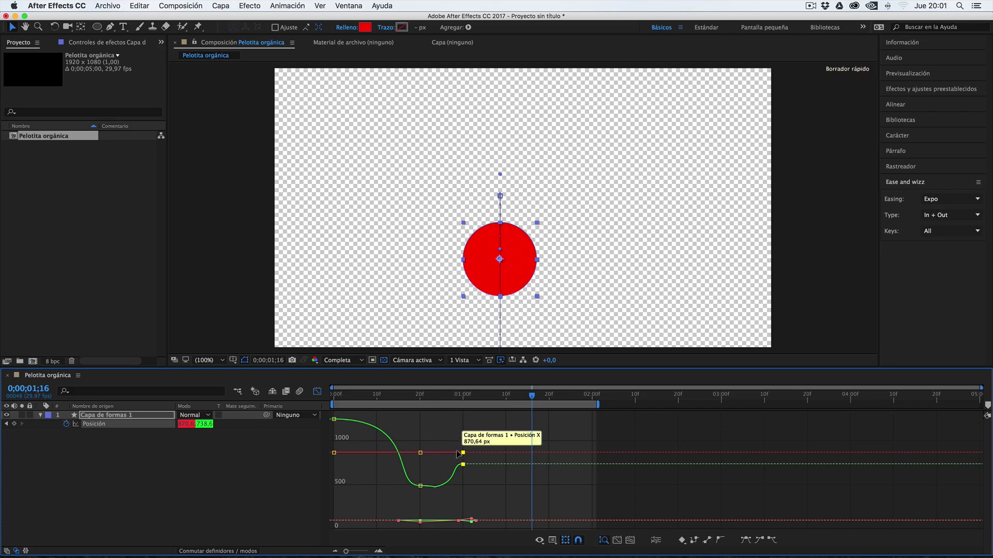
Step: Separate the dimensions of Position and select the lowest keyframe on the Y Position curve
{"action": "right_click", "coordinate": [95, 427]}
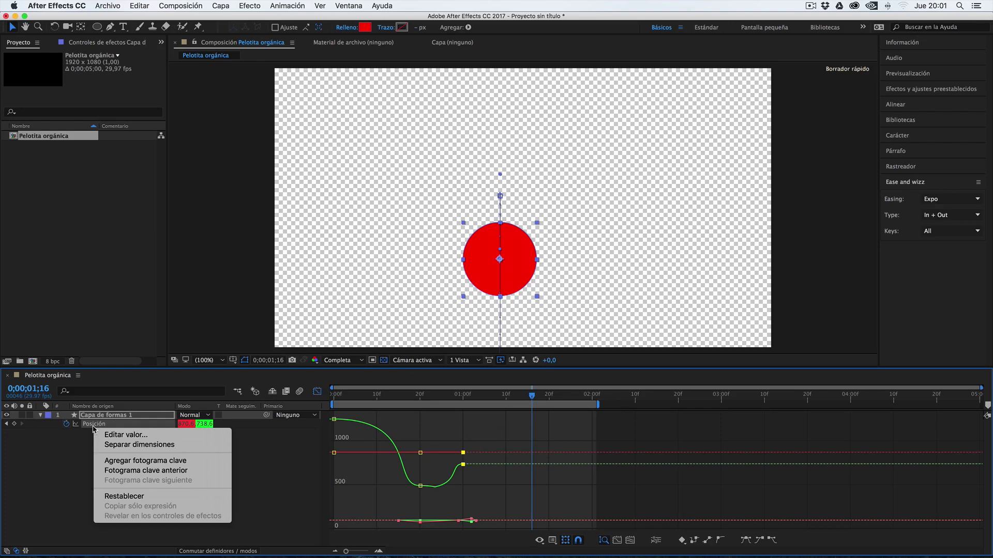
{"action": "left_click", "coordinate": [117, 446]}
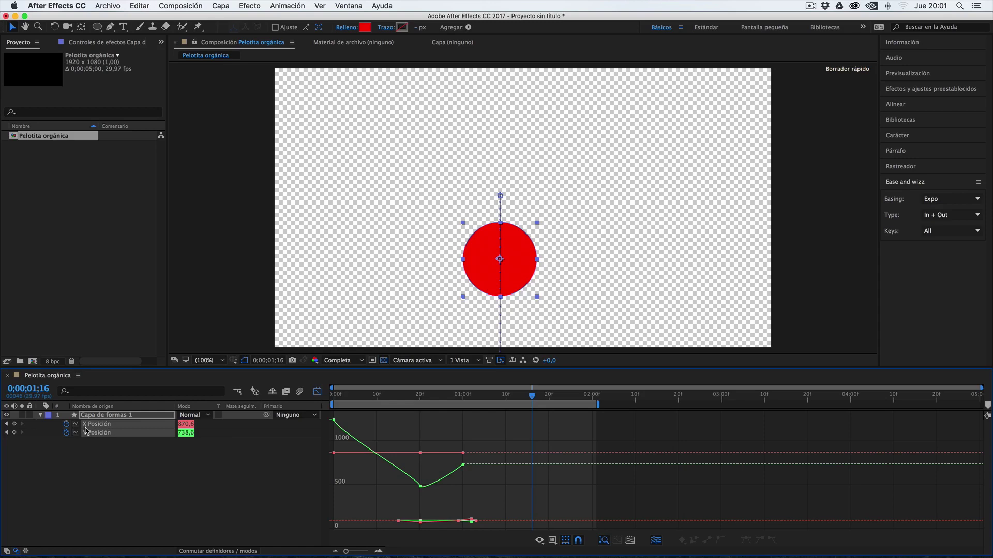
{"action": "left_click", "coordinate": [463, 453]}
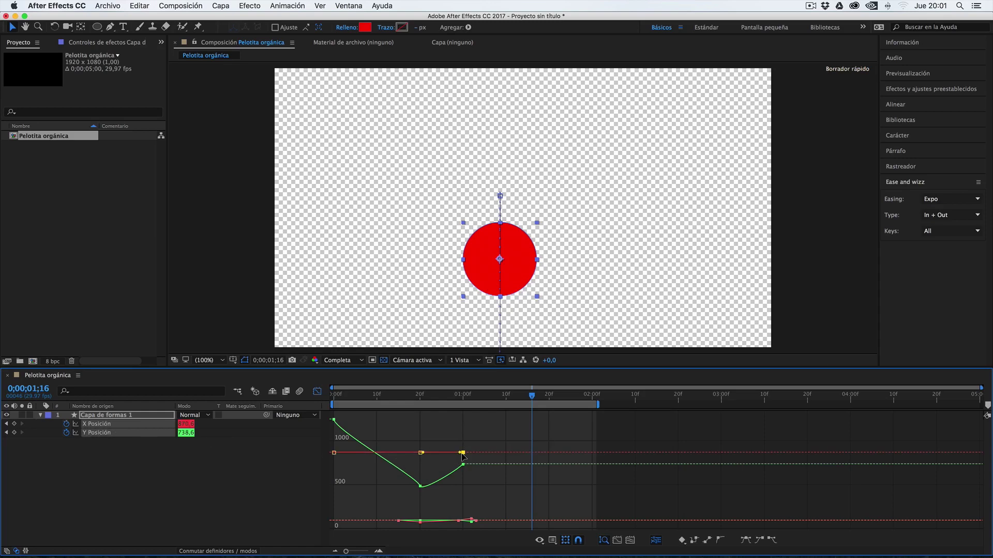
{"action": "left_click", "coordinate": [420, 486]}
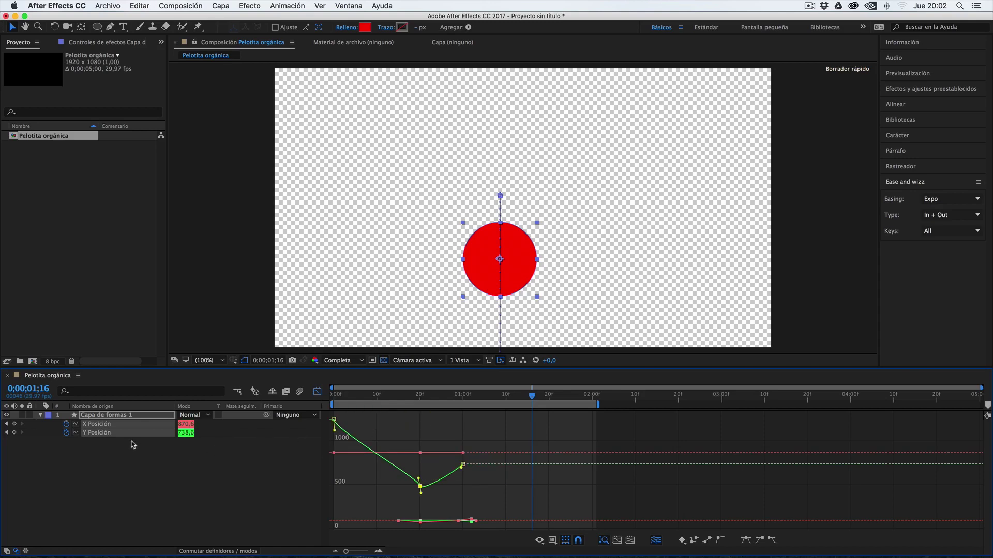
{"action": "left_click", "coordinate": [98, 435]}
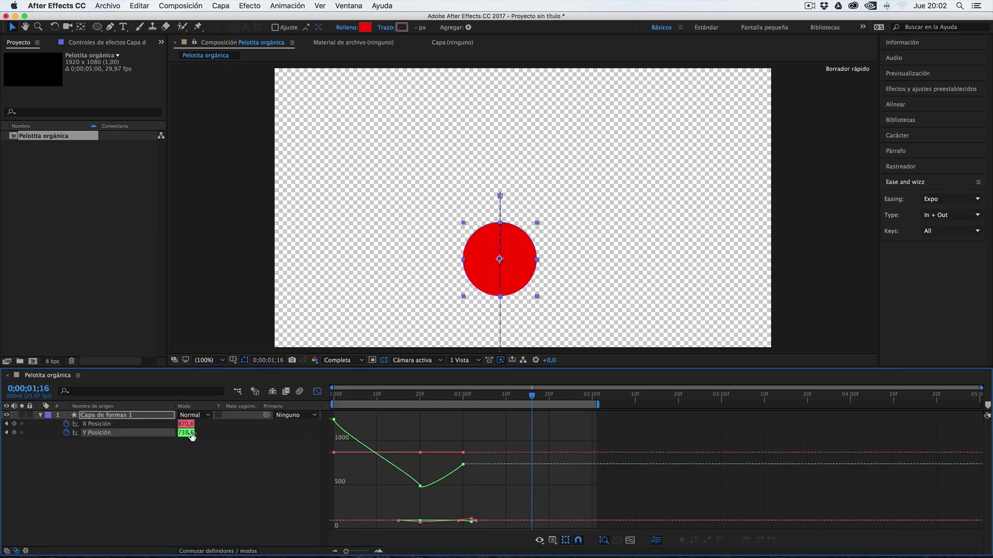
{"action": "left_click", "coordinate": [420, 486]}
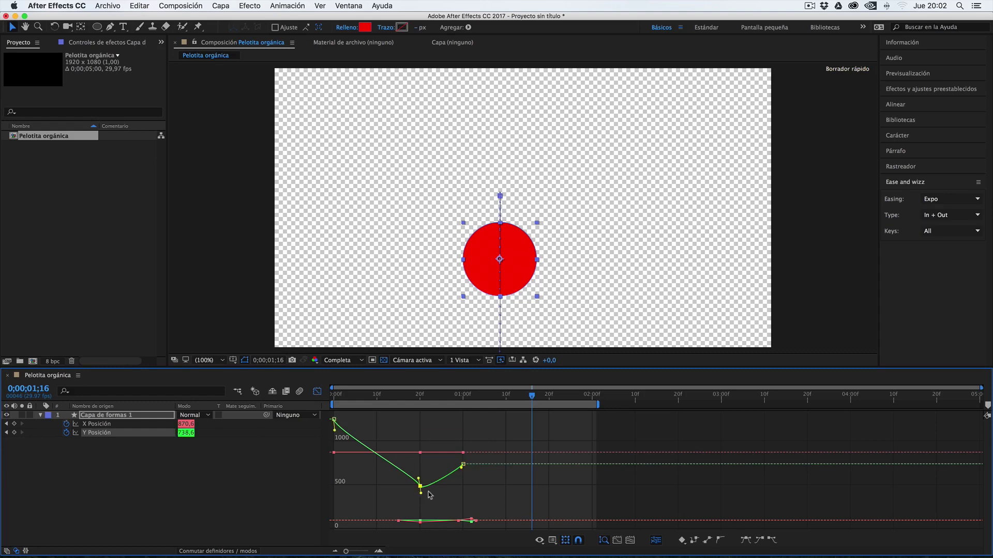
Step: Pull the incoming handle of the Y Position keyframe at 0;00;01;00 upward so the curve overshoots before settling
{"action": "left_click_drag", "start_coordinate": [428, 396], "coordinate": [462, 399]}
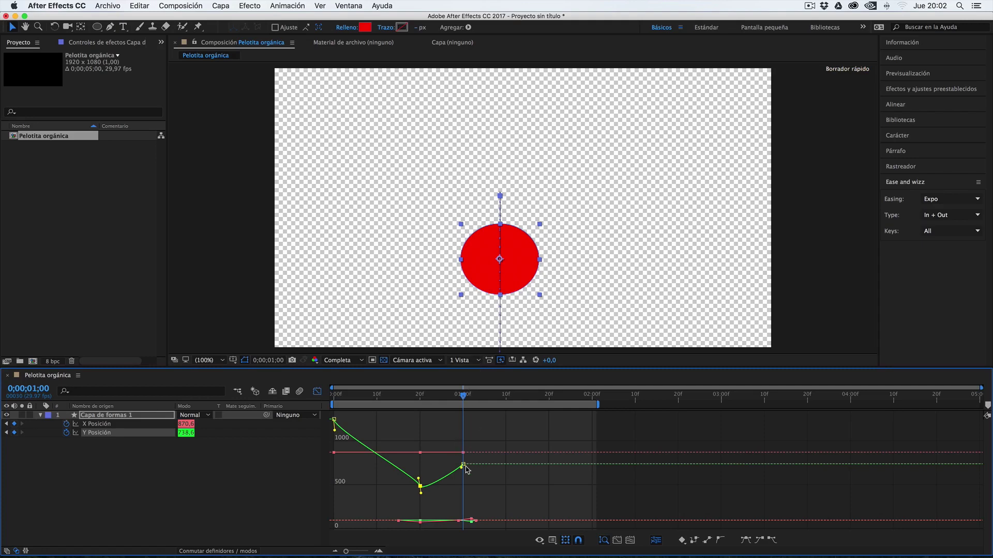
{"action": "mouse_move", "coordinate": [464, 466]}
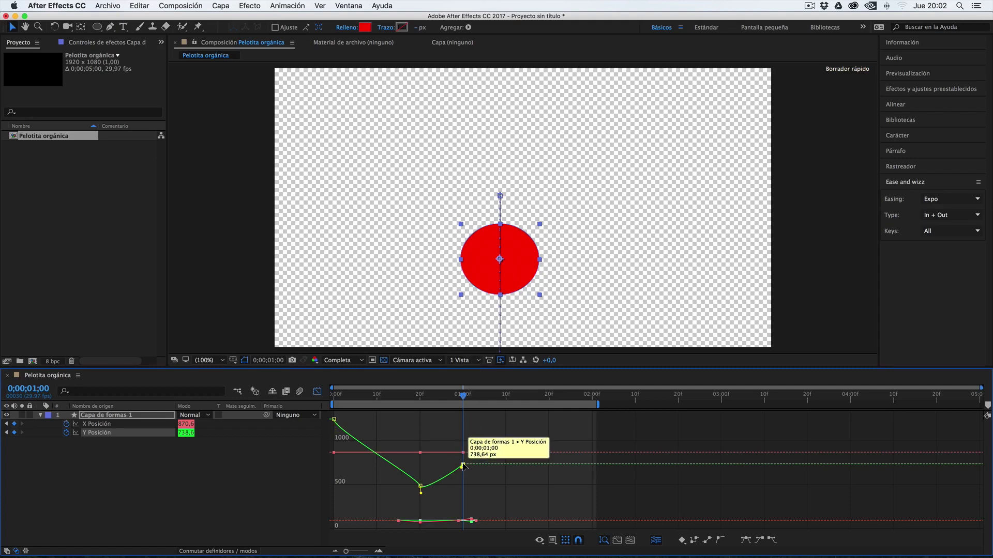
{"action": "left_click", "coordinate": [463, 466]}
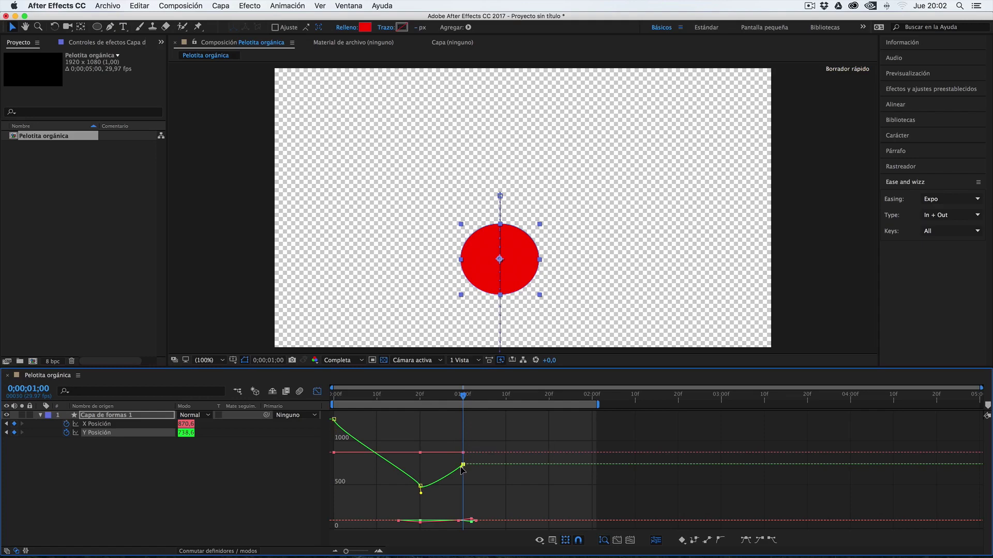
{"action": "left_click_drag", "start_coordinate": [463, 467], "coordinate": [474, 439]}
{"action": "left_click_drag", "start_coordinate": [473, 435], "coordinate": [475, 435]}
{"action": "mouse_move", "coordinate": [464, 467]}
Step: Play the ball animation from near the start, then extend the last Y Position keyframe's handle slightly upward
{"action": "left_click_drag", "start_coordinate": [429, 395], "coordinate": [337, 399]}
{"action": "key", "text": "v"}
{"action": "key", "text": "space"}
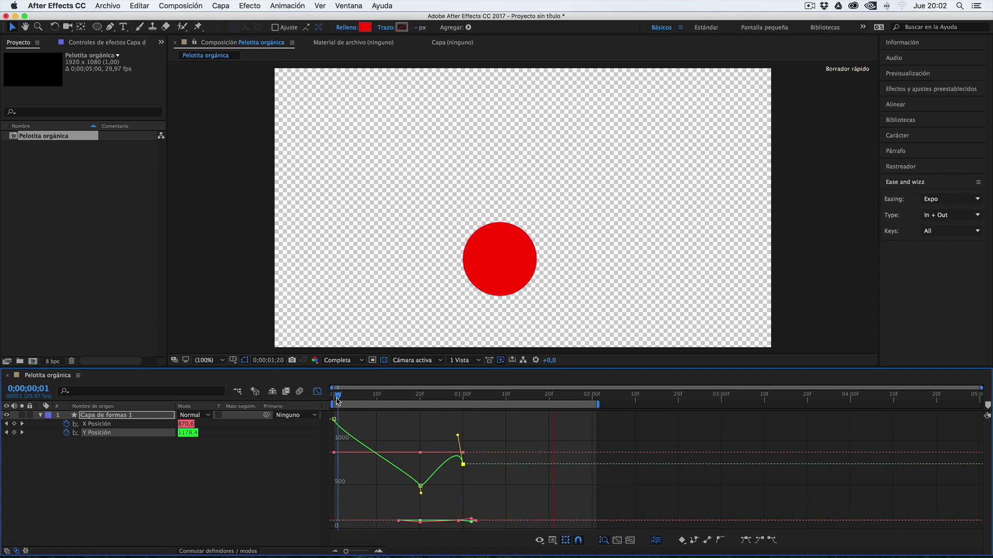
{"action": "key", "text": "space"}
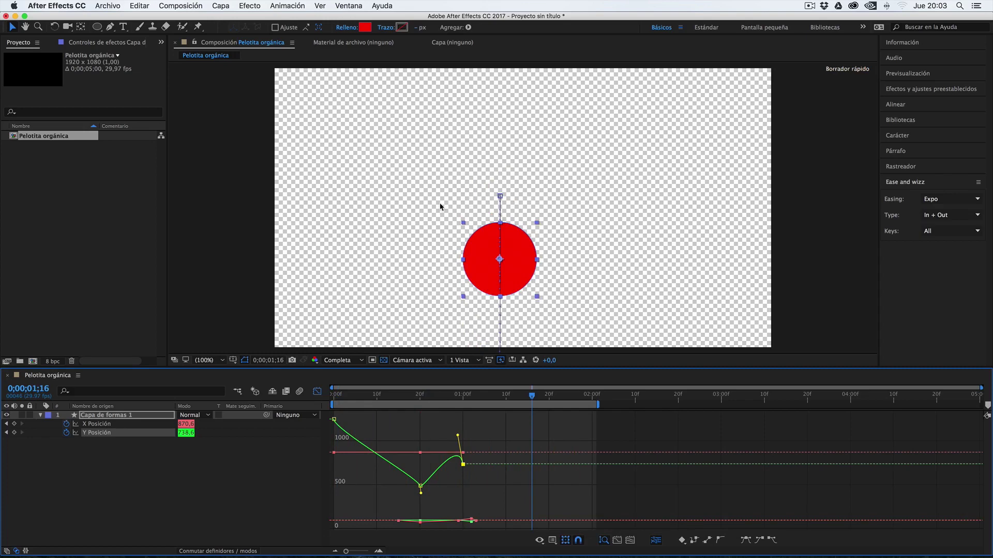
{"action": "left_click_drag", "start_coordinate": [460, 437], "coordinate": [459, 428]}
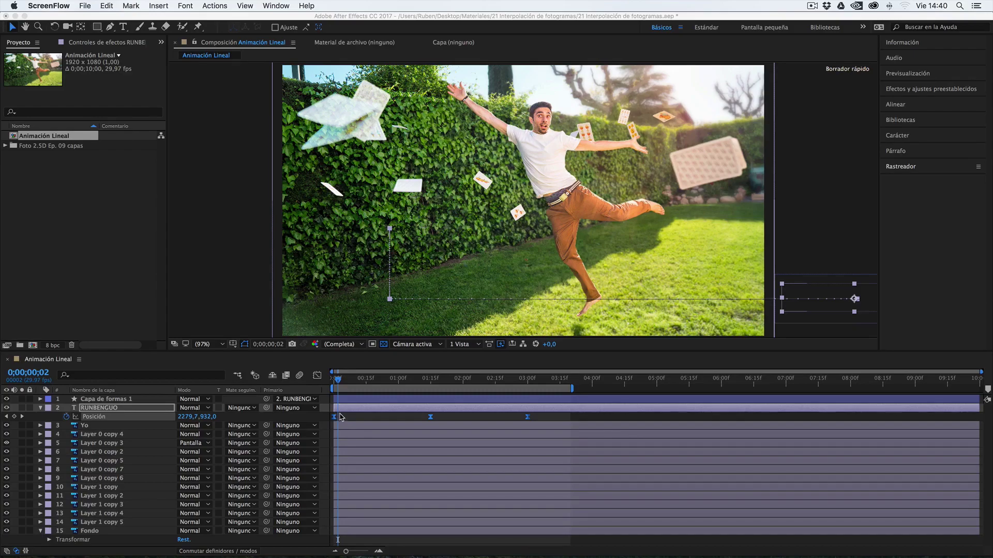
Step: Play the Animación Lineal composition from 0;00;00;00 to examine the RUNBENGUO title's movement
{"action": "left_click", "coordinate": [342, 383]}
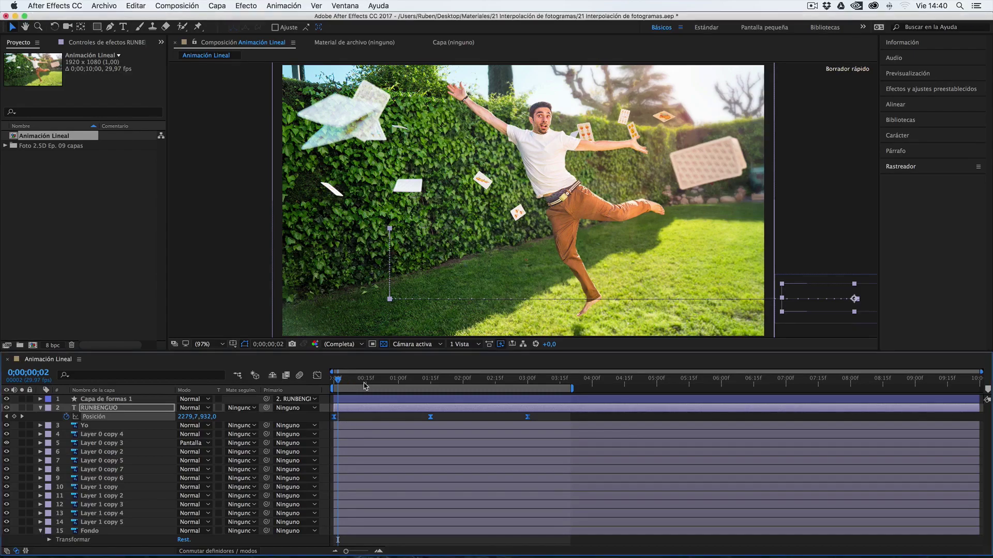
{"action": "left_click", "coordinate": [331, 382]}
{"action": "key", "text": "space"}
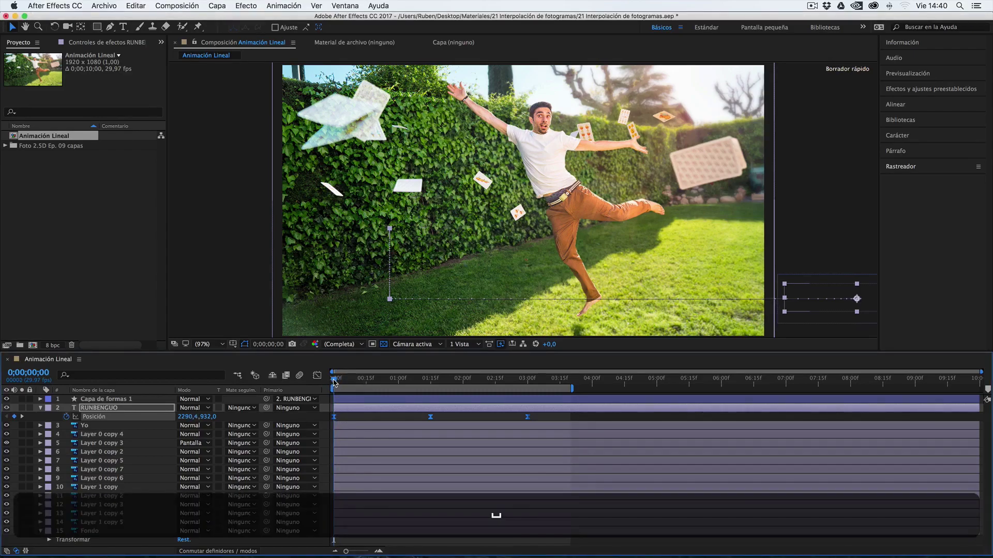
{"action": "key", "text": "space"}
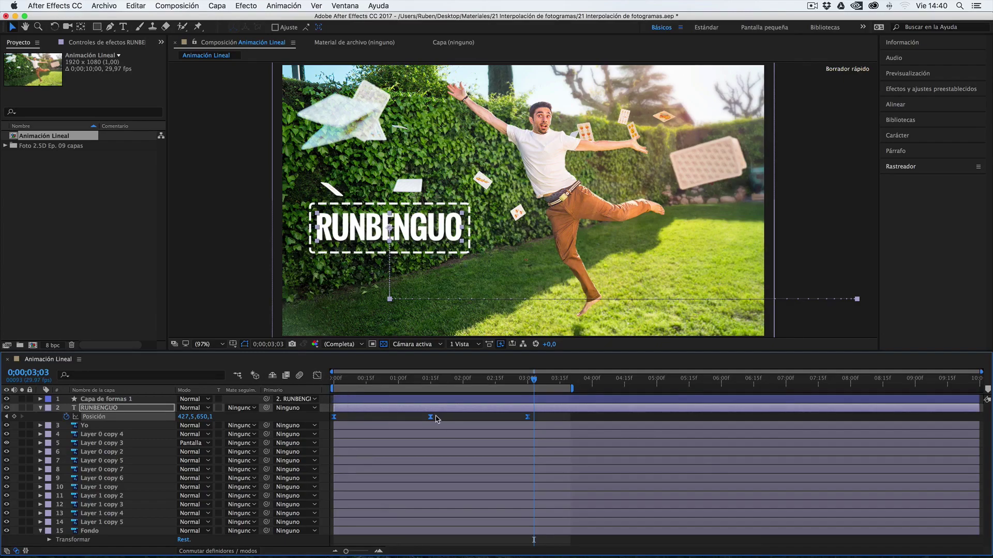
Step: Switch to Firefox and examine the Ease and Wizz product page on aescripts.com
{"action": "mouse_move", "coordinate": [434, 418]}
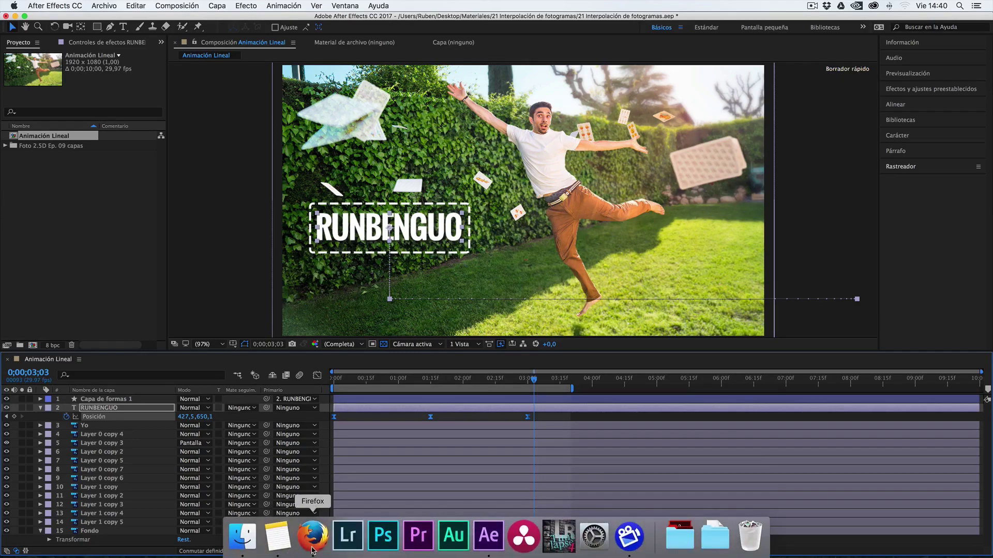
{"action": "left_click", "coordinate": [312, 534]}
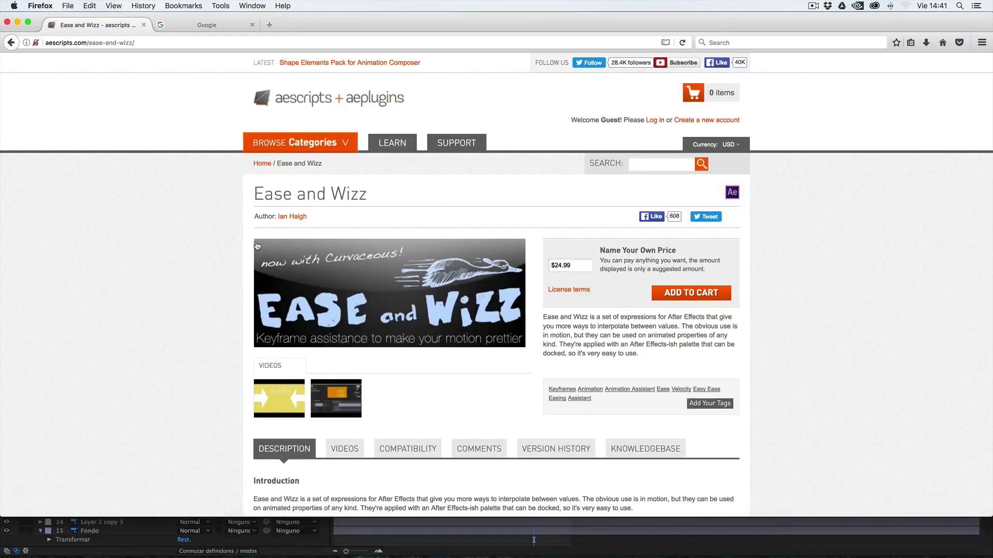
{"action": "left_click_drag", "start_coordinate": [254, 195], "coordinate": [371, 200]}
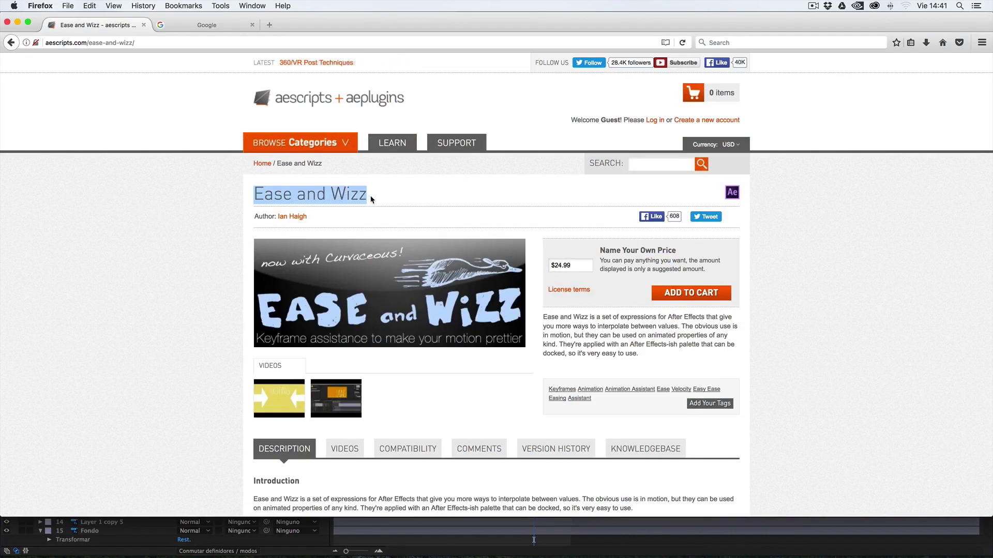
{"action": "left_click", "coordinate": [310, 195]}
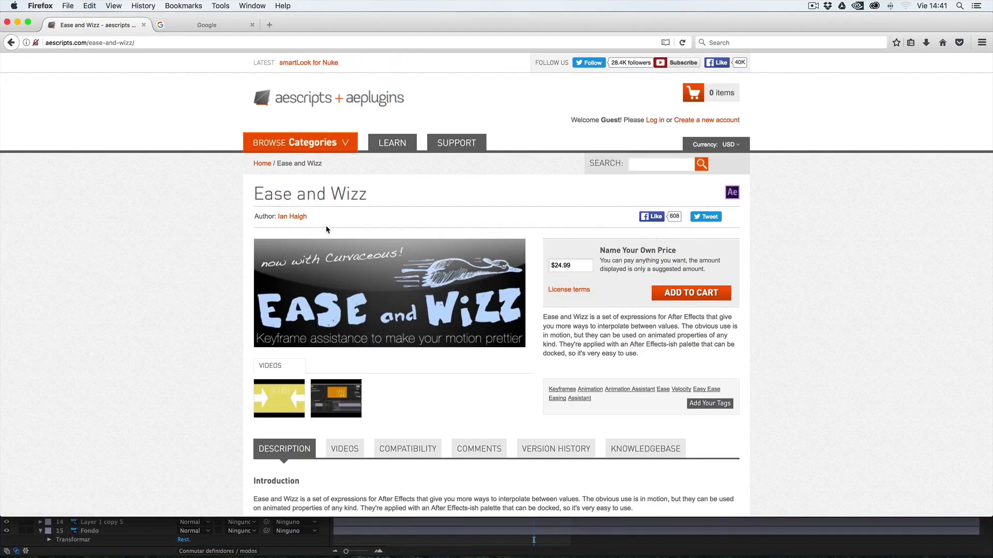
Step: Clear the suggested price of Ease and Wizz and highlight the Name Your Own Price heading
{"action": "left_click", "coordinate": [560, 266]}
{"action": "key", "text": "BackSpace"}
{"action": "key", "text": "BackSpace"}
{"action": "key", "text": "BackSpace"}
{"action": "key", "text": "BackSpace"}
{"action": "key", "text": "BackSpace"}
{"action": "key", "text": "BackSpace"}
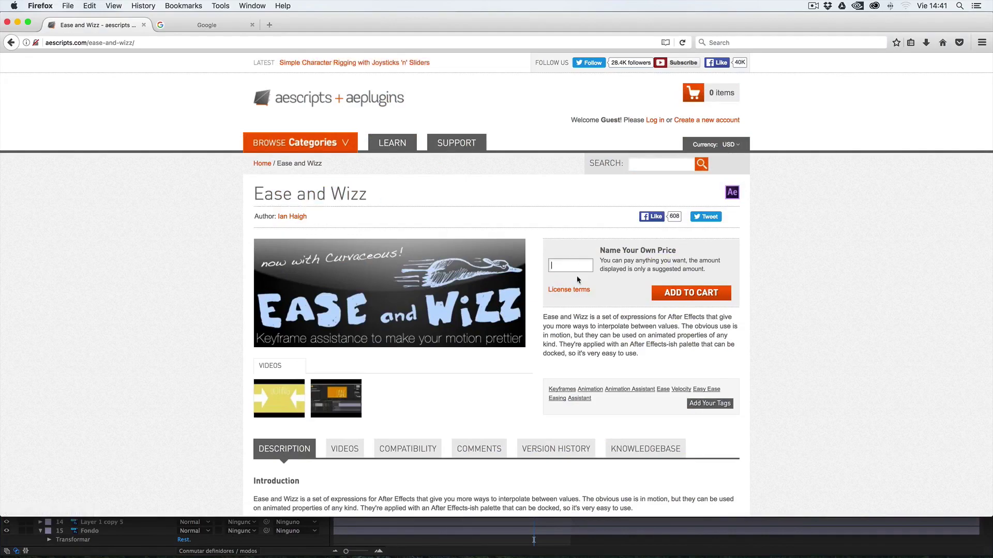
{"action": "left_click_drag", "start_coordinate": [601, 251], "coordinate": [673, 249]}
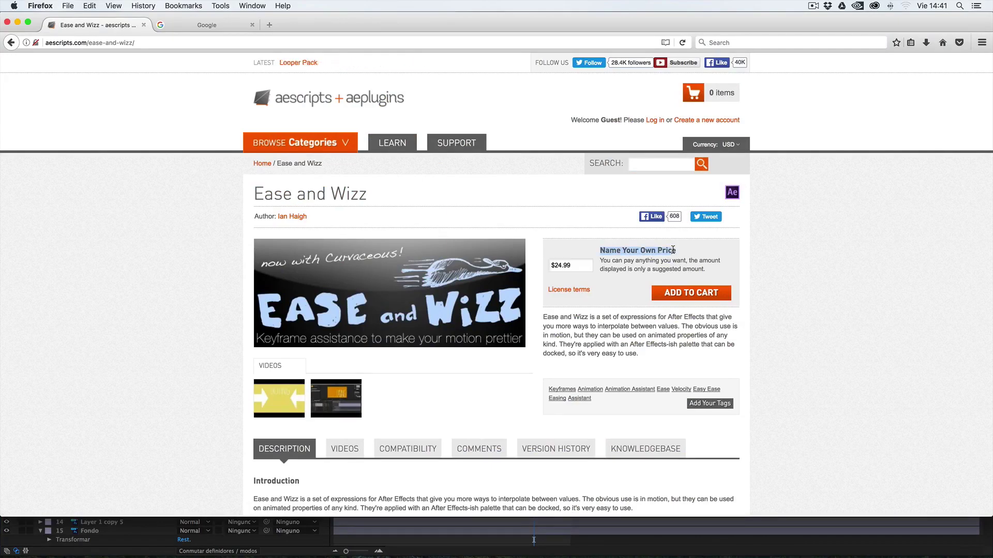
Step: Set the Name Your Own Price amount for Ease and Wizz to 0
{"action": "left_click", "coordinate": [548, 267]}
{"action": "key", "text": "BackSpace"}
{"action": "key", "text": "BackSpace"}
{"action": "key", "text": "BackSpace"}
{"action": "key", "text": "BackSpace"}
{"action": "key", "text": "BackSpace"}
{"action": "key", "text": "BackSpace"}
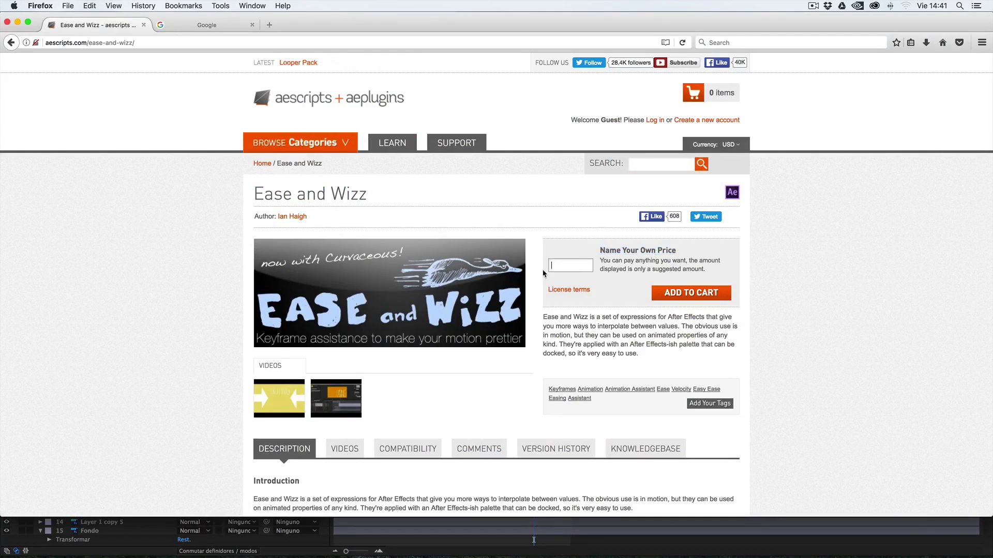
{"action": "type", "text": "0"}
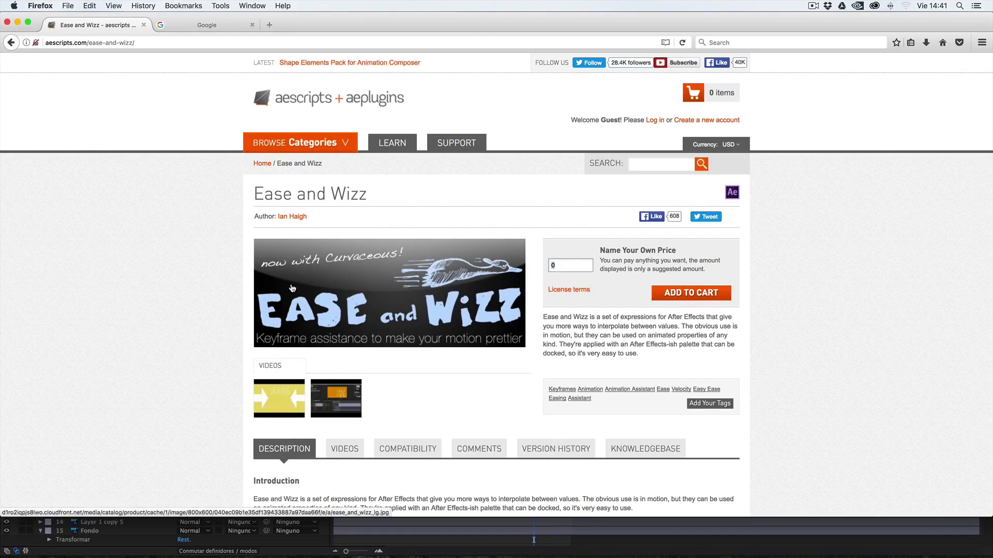
Step: Switch back to After Effects, open the Ease and wizz.jsx script and resize its window to show all options
{"action": "left_click", "coordinate": [312, 545]}
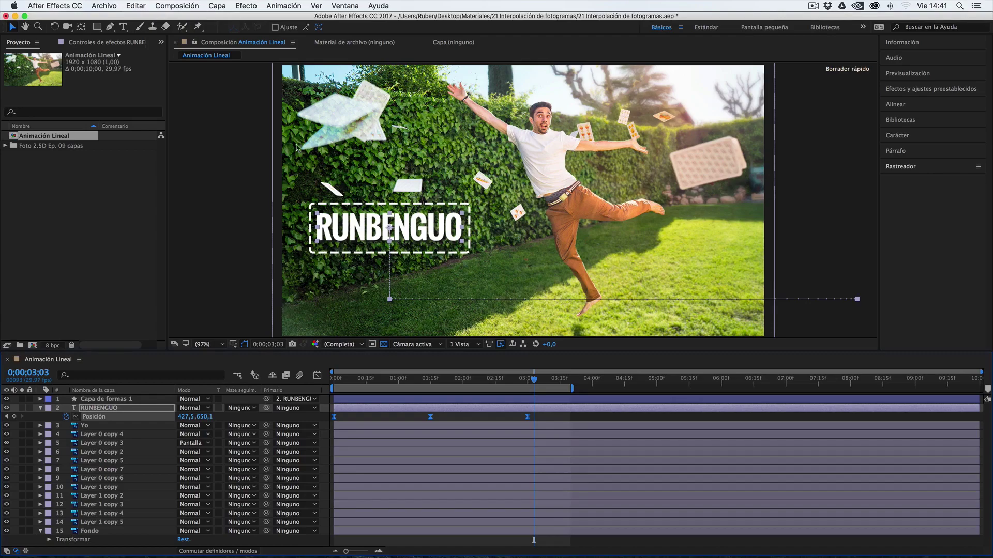
{"action": "left_click", "coordinate": [337, 6]}
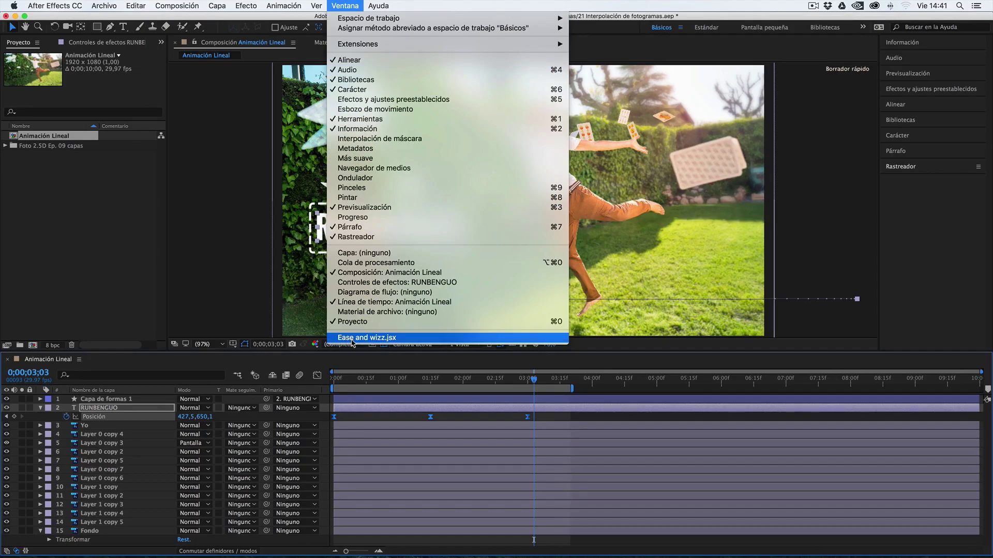
{"action": "left_click", "coordinate": [337, 338]}
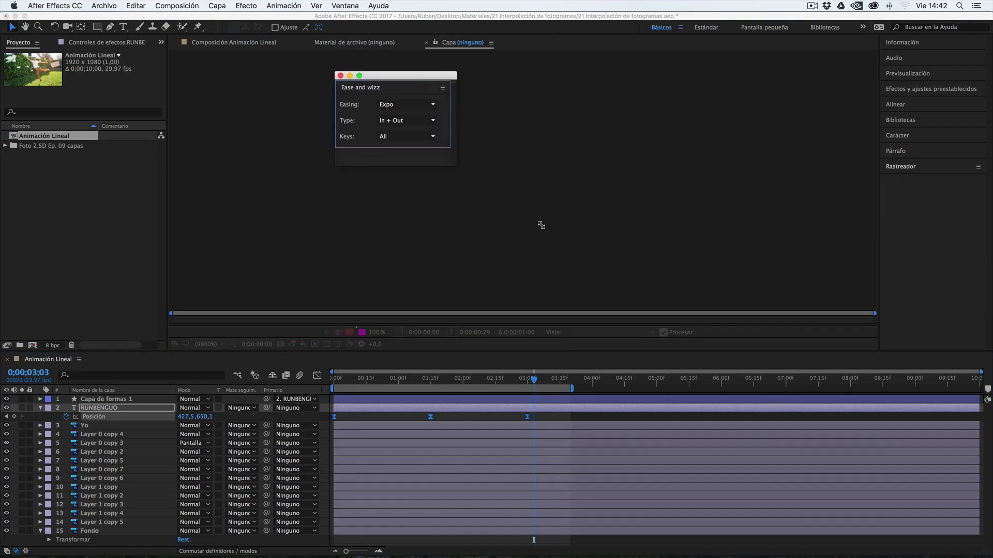
{"action": "left_click_drag", "start_coordinate": [540, 225], "coordinate": [656, 263]}
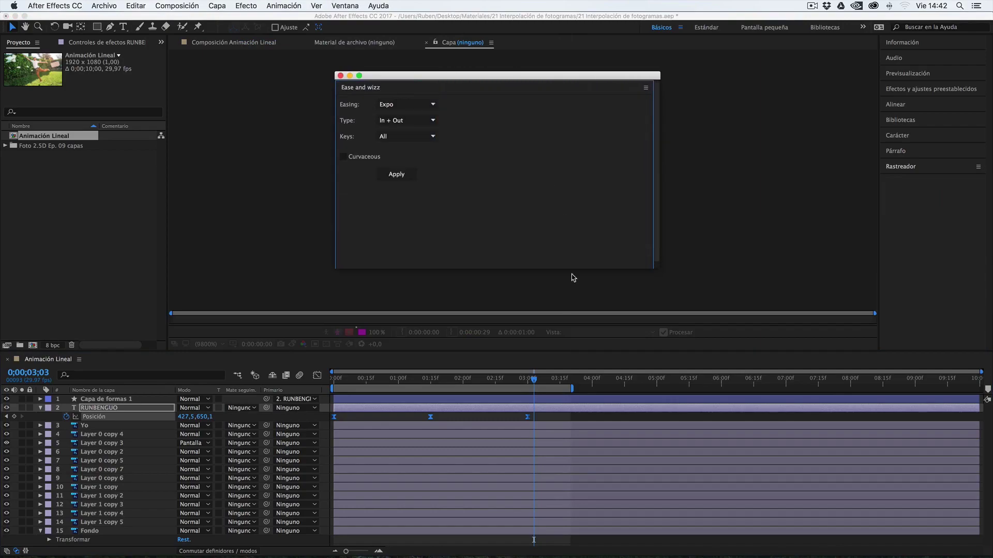
{"action": "left_click_drag", "start_coordinate": [658, 266], "coordinate": [494, 187]}
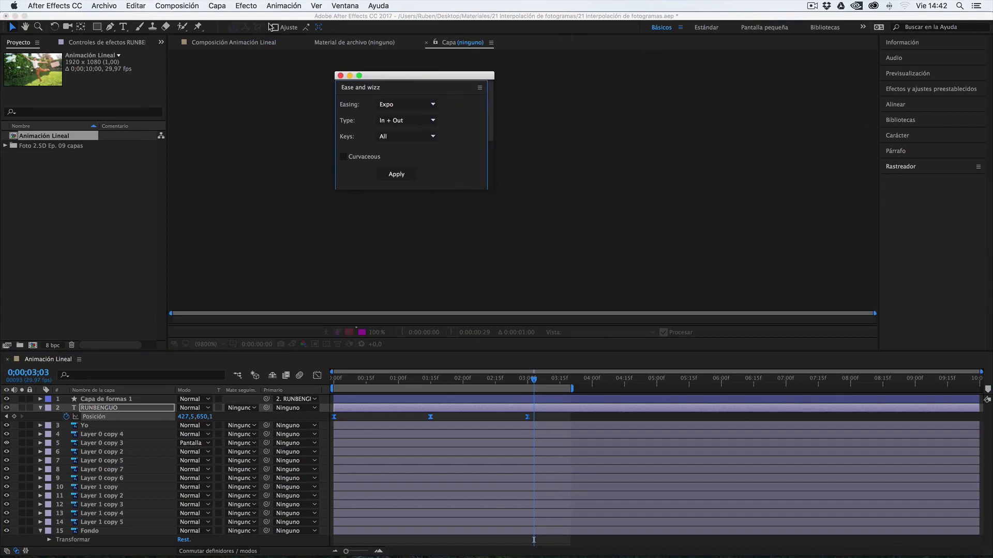
Step: Dock the Ease and wizz palette below Rastreador, enlarge it to reveal Curvaceous and Apply, and return to the composition view
{"action": "left_click_drag", "start_coordinate": [361, 91], "coordinate": [908, 258]}
{"action": "left_click", "coordinate": [898, 166]}
{"action": "left_click", "coordinate": [904, 150]}
{"action": "left_click", "coordinate": [904, 183]}
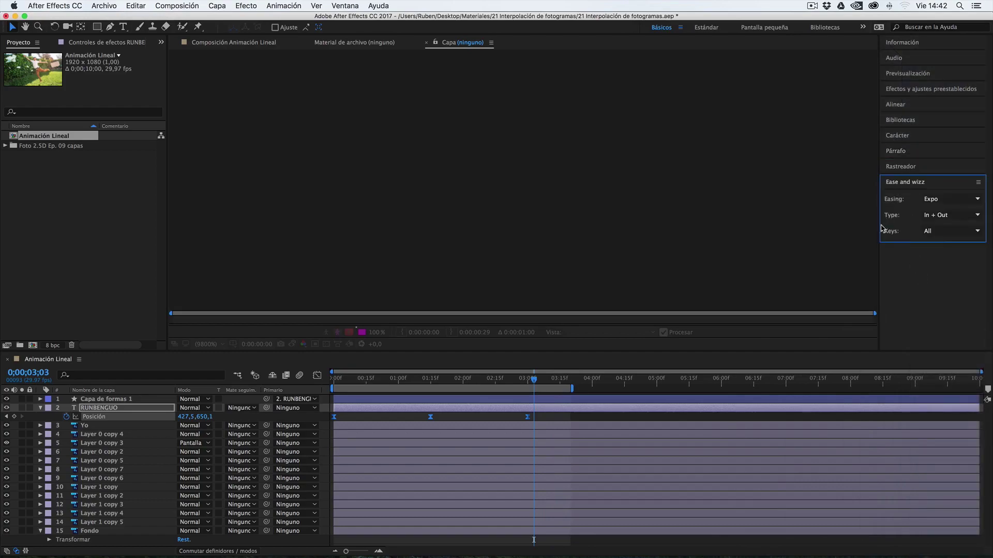
{"action": "left_click_drag", "start_coordinate": [897, 241], "coordinate": [916, 295]}
{"action": "left_click", "coordinate": [407, 378]}
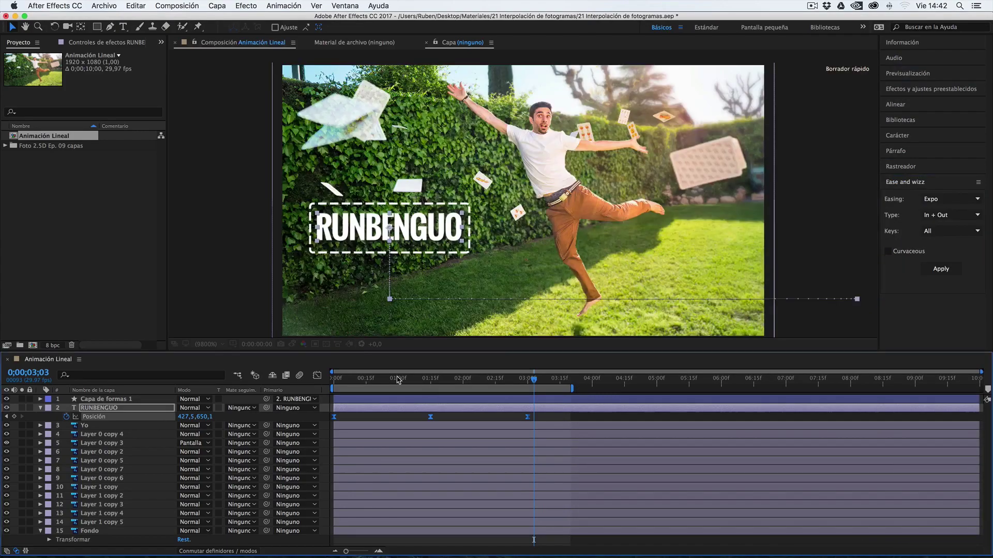
Step: Apply Ease and Wizz to the three RUNBENGUO position keyframes with Bounce easing, type Out and Keys set to All
{"action": "mouse_move", "coordinate": [416, 382]}
{"action": "left_mouse_down"}
{"action": "mouse_move", "coordinate": [429, 380]}
{"action": "mouse_move", "coordinate": [403, 380]}
{"action": "left_mouse_up"}
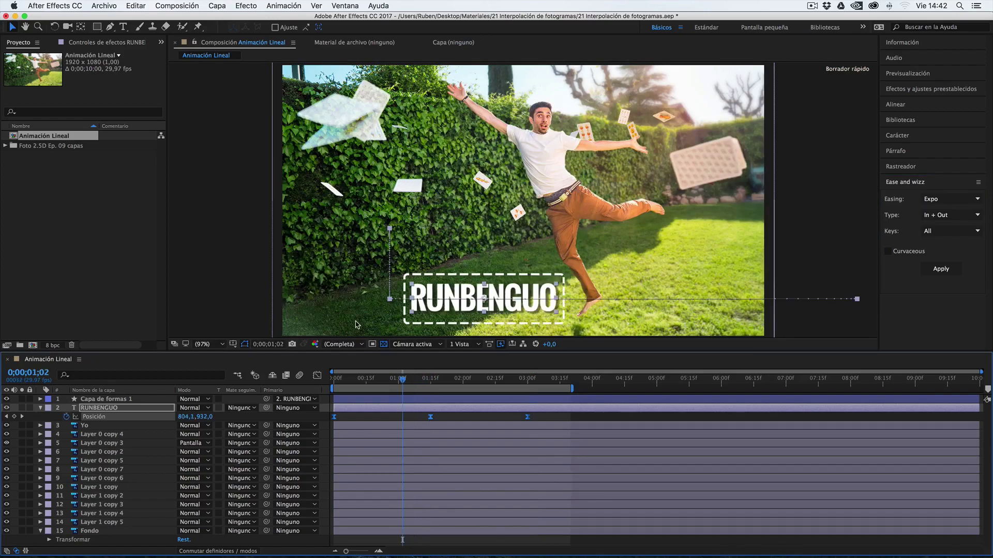
{"action": "left_click", "coordinate": [429, 380]}
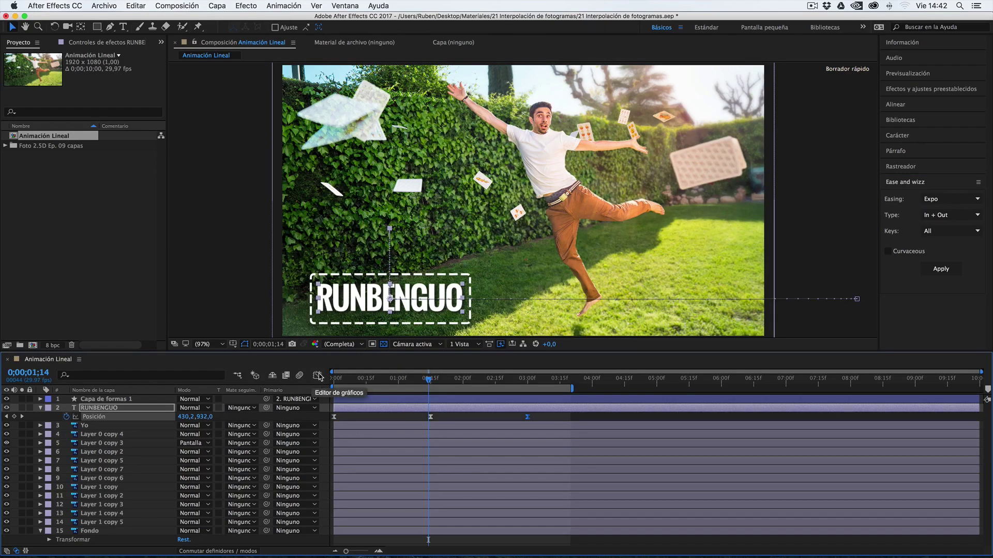
{"action": "left_click_drag", "start_coordinate": [542, 414], "coordinate": [326, 422]}
{"action": "left_click", "coordinate": [933, 200]}
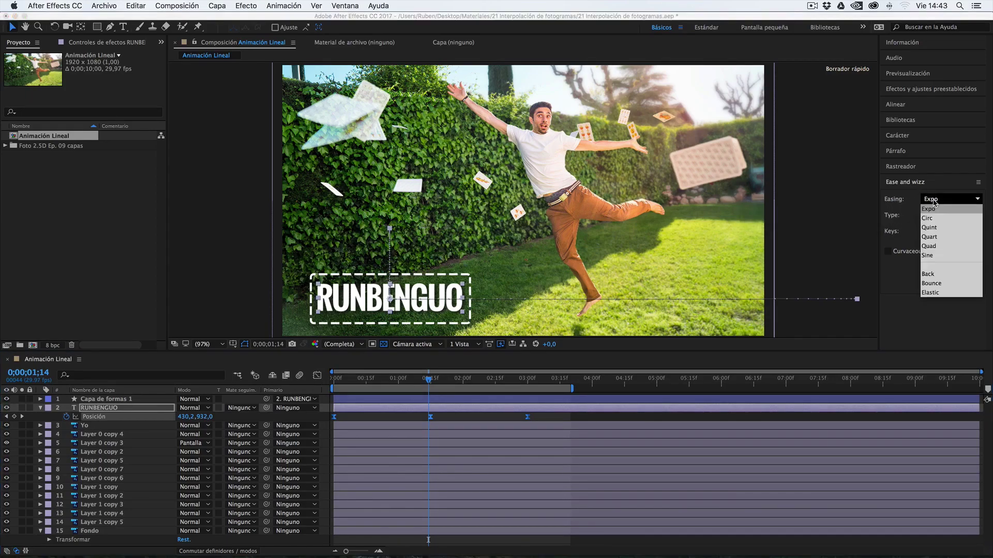
{"action": "left_click", "coordinate": [934, 284]}
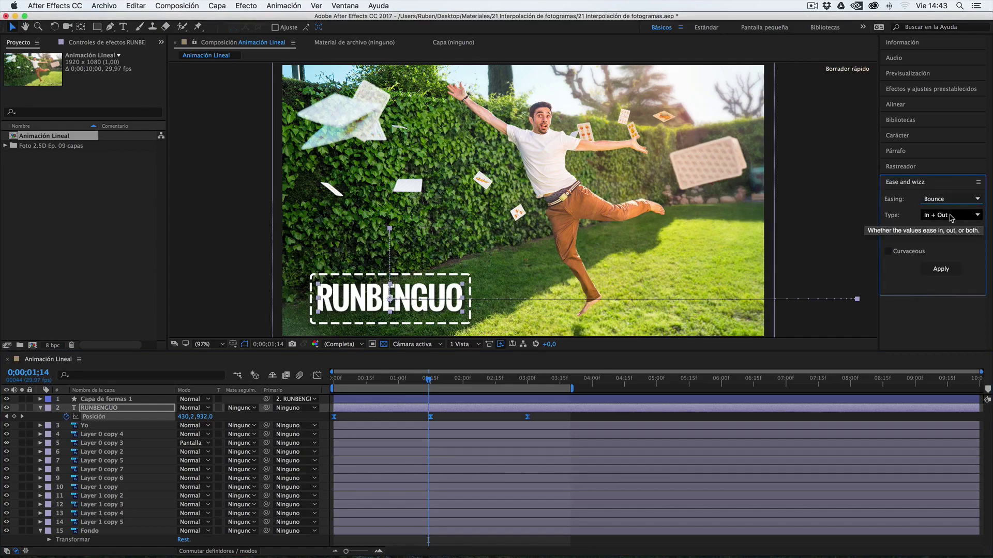
{"action": "left_click", "coordinate": [949, 218]}
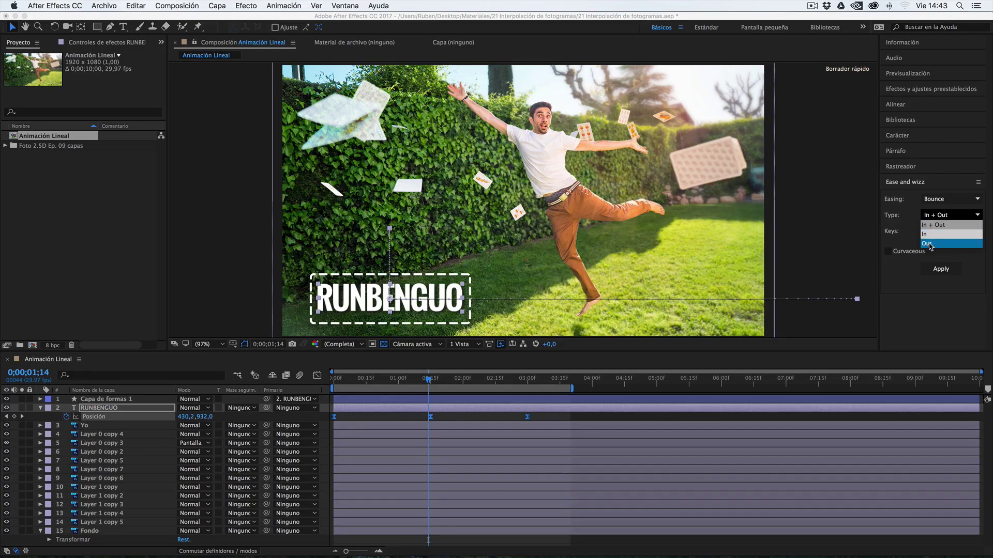
{"action": "left_click", "coordinate": [935, 244]}
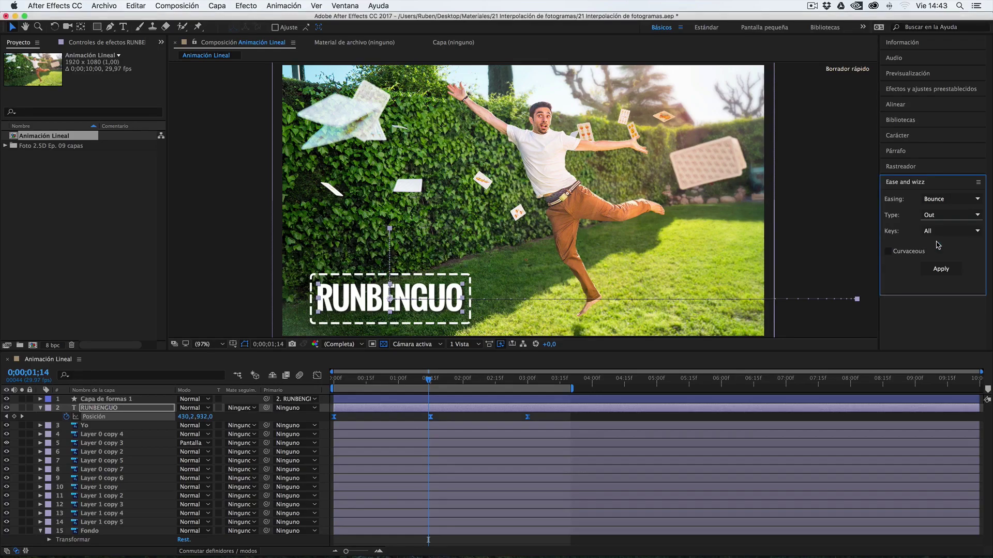
{"action": "left_click", "coordinate": [950, 232]}
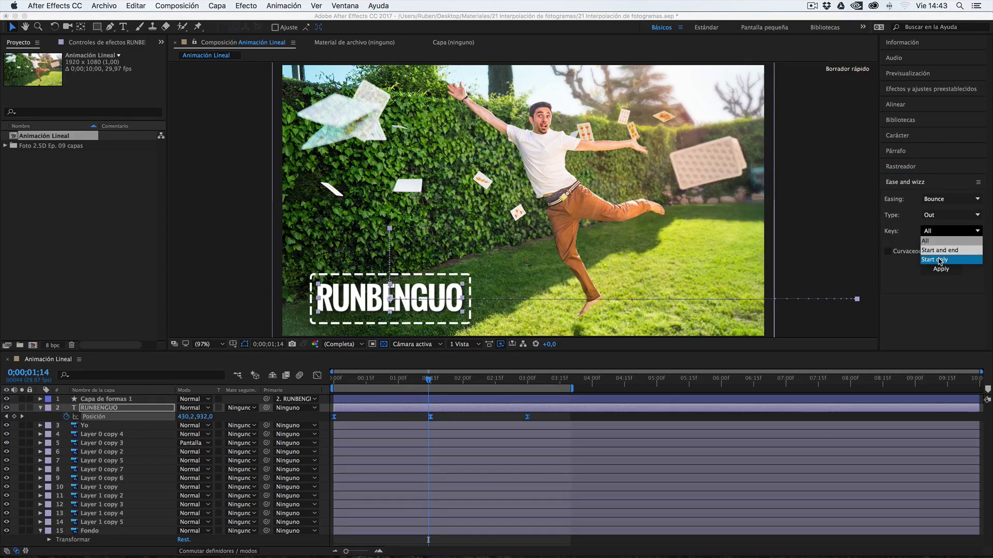
{"action": "left_click", "coordinate": [946, 241]}
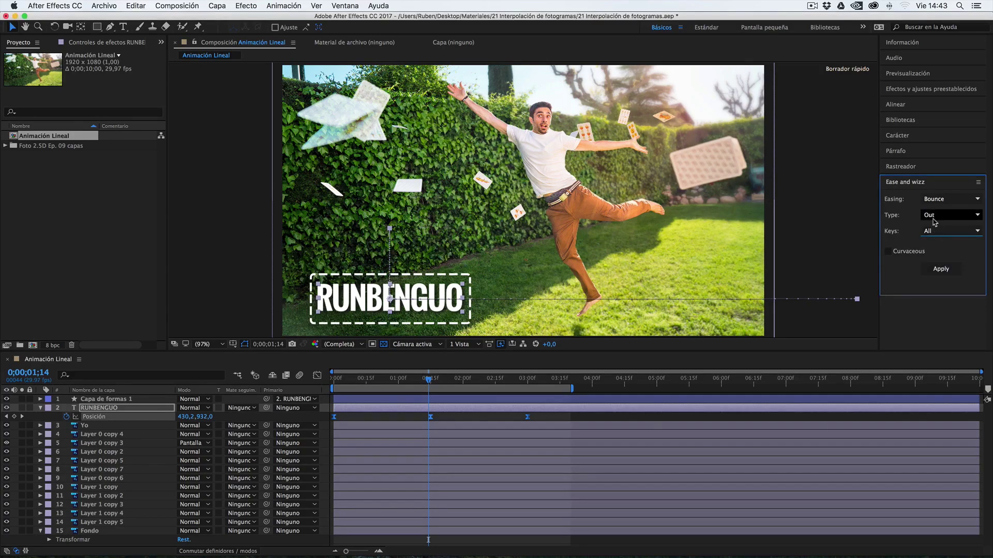
{"action": "left_click", "coordinate": [943, 272]}
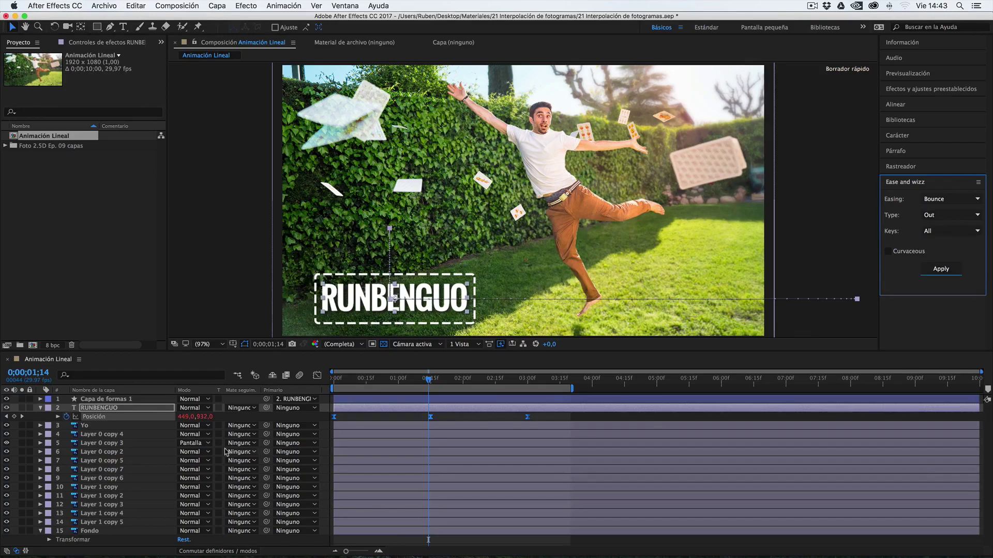
Step: Preview the RUNBENGUO bounce animation from the beginning and return to the second position keyframe at 0;00;01;15
{"action": "left_click", "coordinate": [217, 420]}
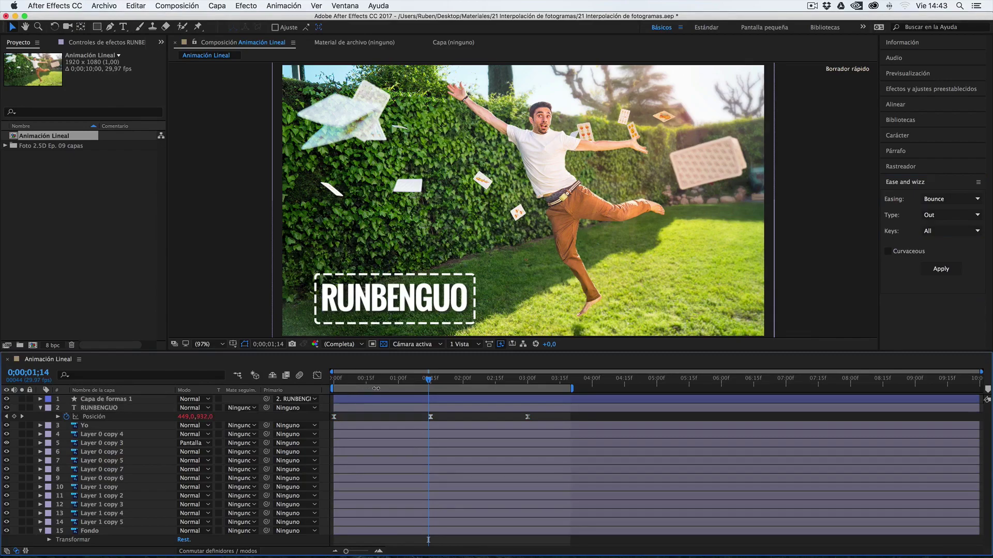
{"action": "left_click_drag", "start_coordinate": [385, 381], "coordinate": [328, 387]}
{"action": "key", "text": "space"}
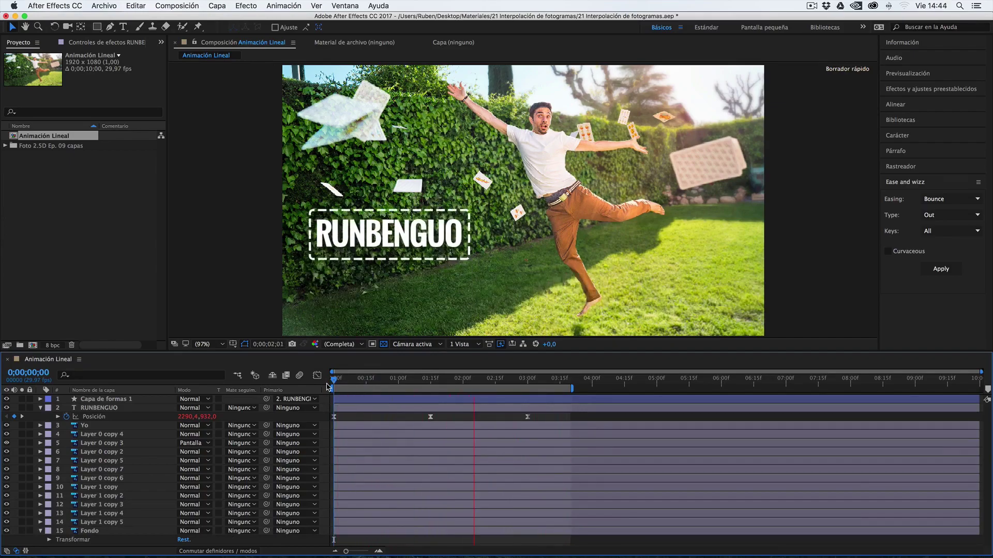
{"action": "left_click", "coordinate": [430, 381]}
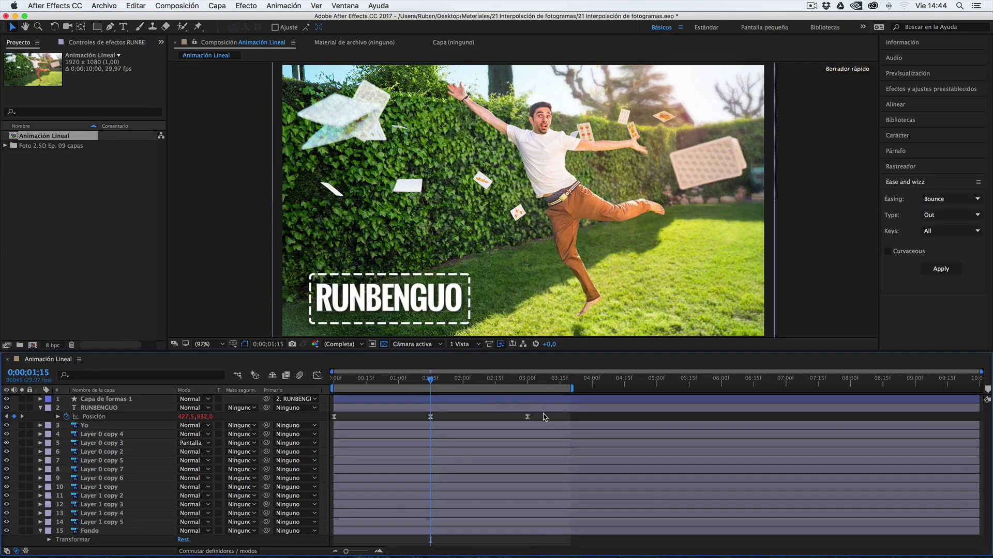
Step: Apply Elastic easing with type Out to all three RUNBENGUO position keyframes
{"action": "left_click_drag", "start_coordinate": [548, 418], "coordinate": [332, 421]}
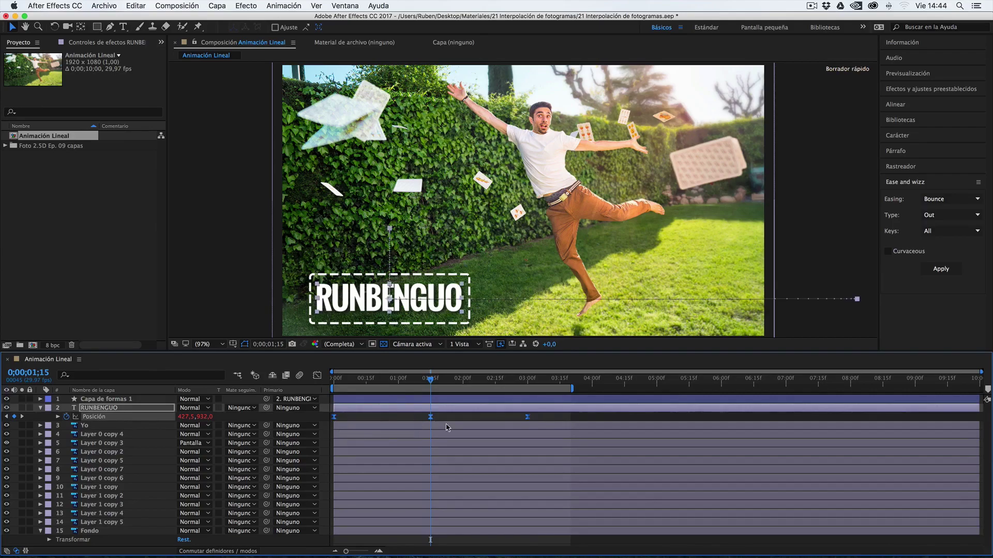
{"action": "left_click", "coordinate": [949, 199]}
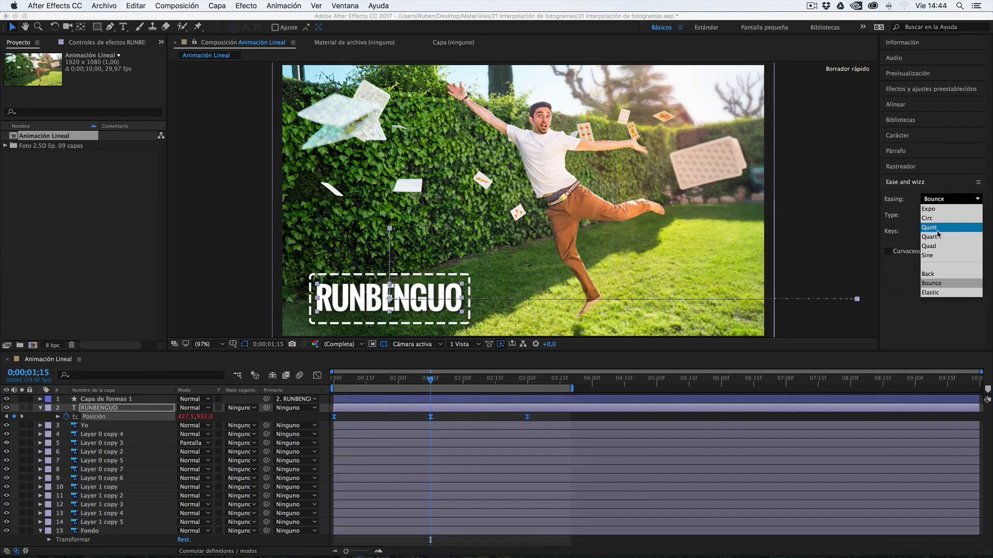
{"action": "left_click", "coordinate": [940, 294]}
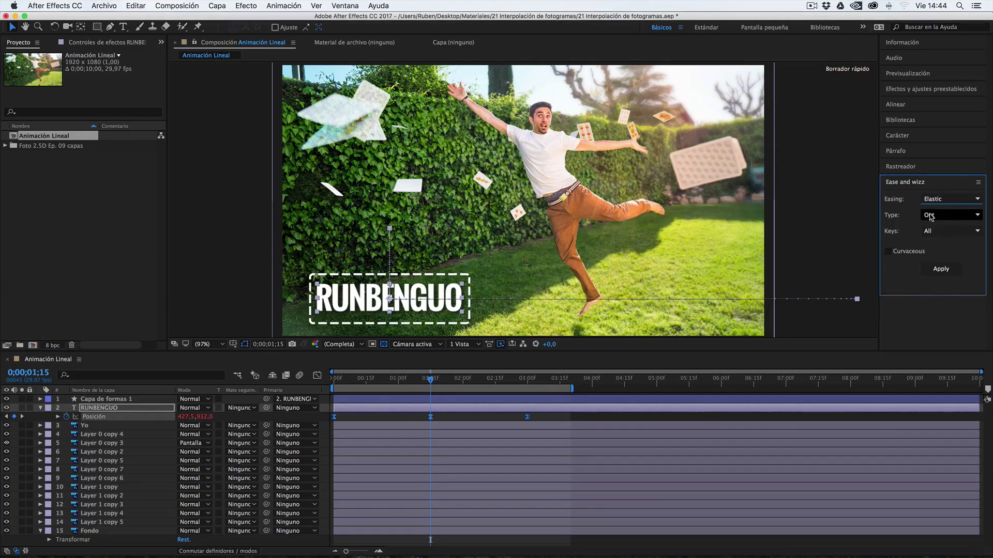
{"action": "left_click", "coordinate": [940, 270]}
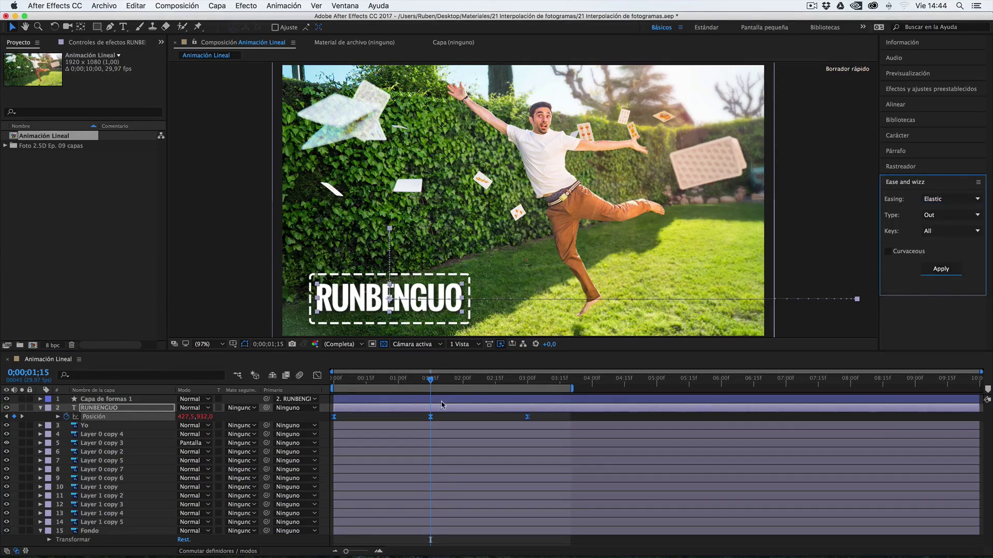
Step: Preview the elastic animation, look over the available easing options and return to 0;00;01;15
{"action": "key", "text": "space"}
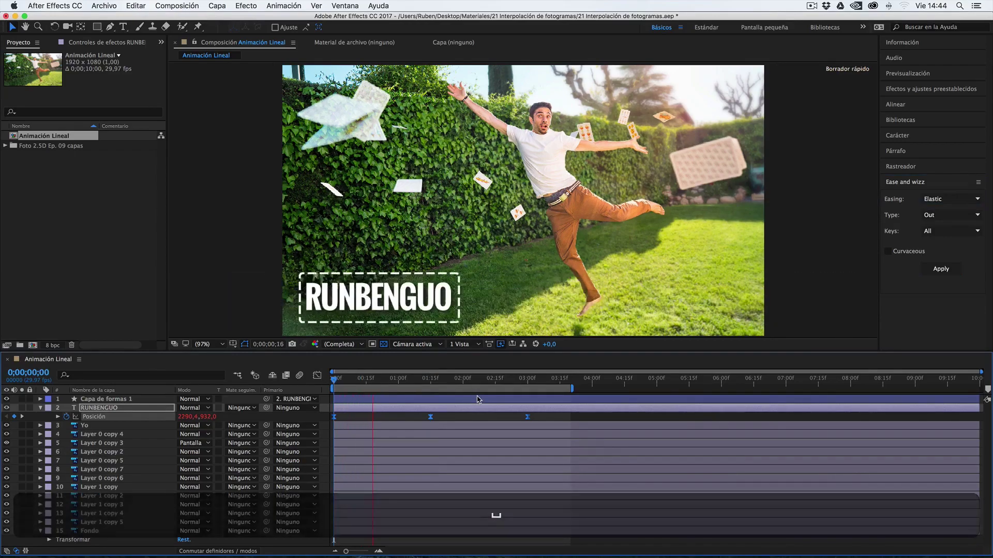
{"action": "key", "text": "space"}
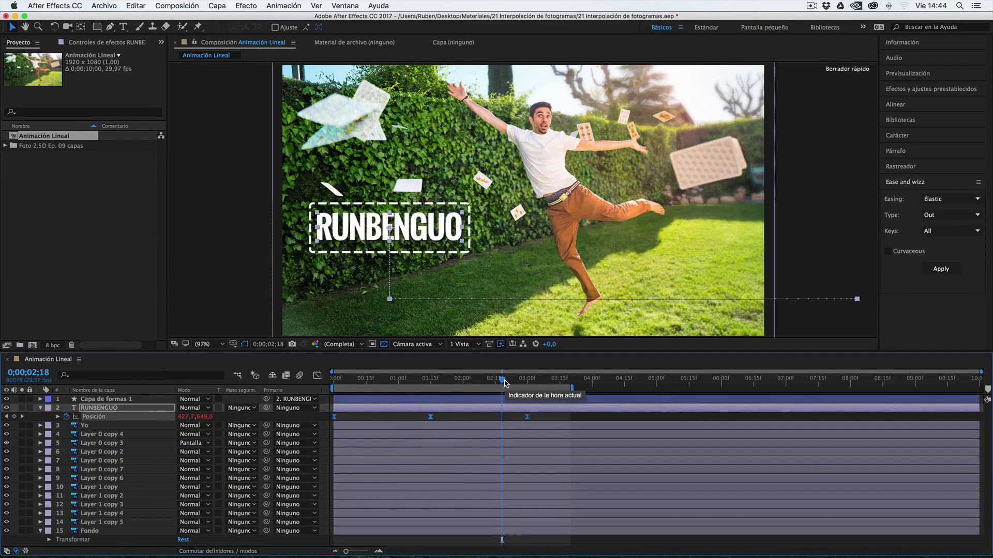
{"action": "left_click", "coordinate": [944, 200]}
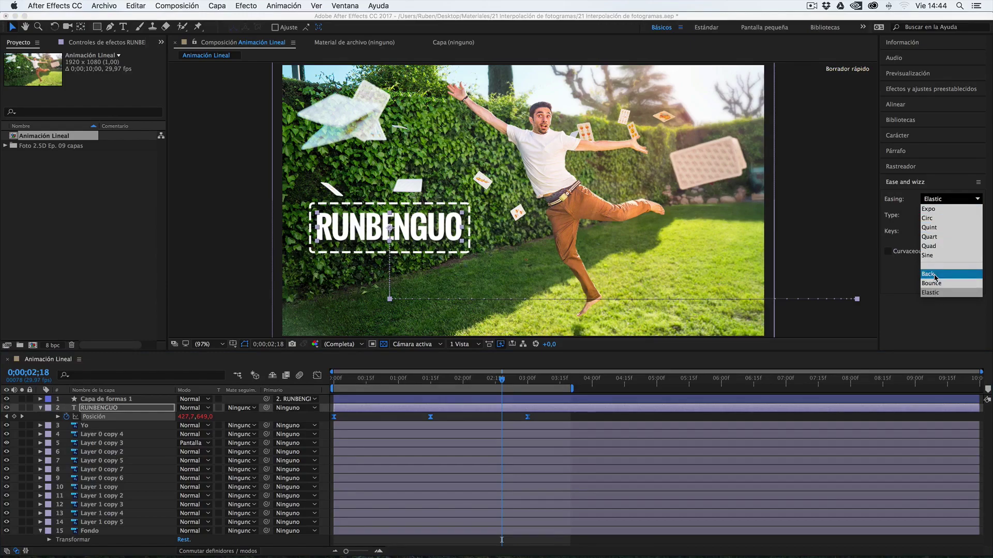
{"action": "left_click_drag", "start_coordinate": [432, 378], "coordinate": [430, 381]}
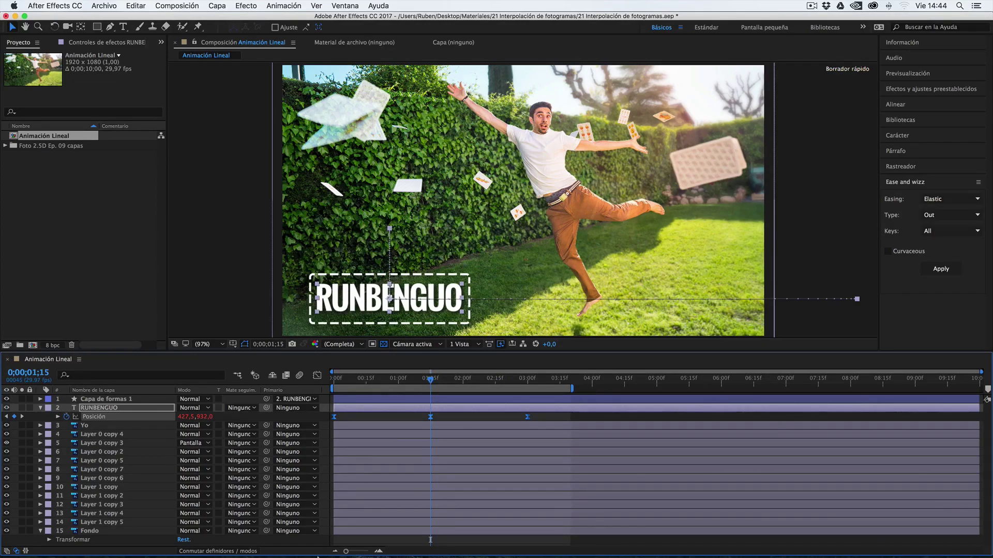
Step: Switch to Firefox, highlight the Ease and Wizz page title and search Google for "ease and wizz"
{"action": "left_click", "coordinate": [313, 532]}
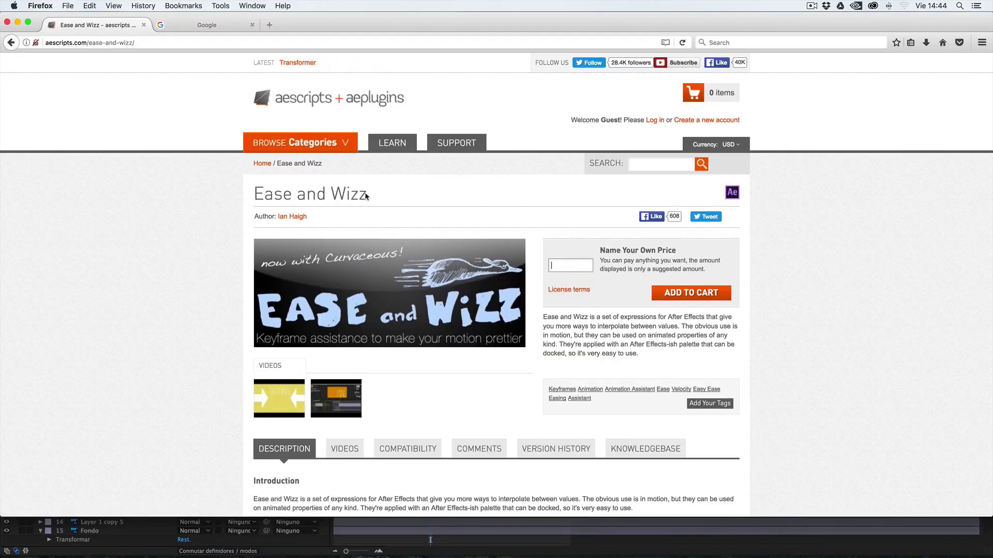
{"action": "left_click_drag", "start_coordinate": [367, 196], "coordinate": [253, 198]}
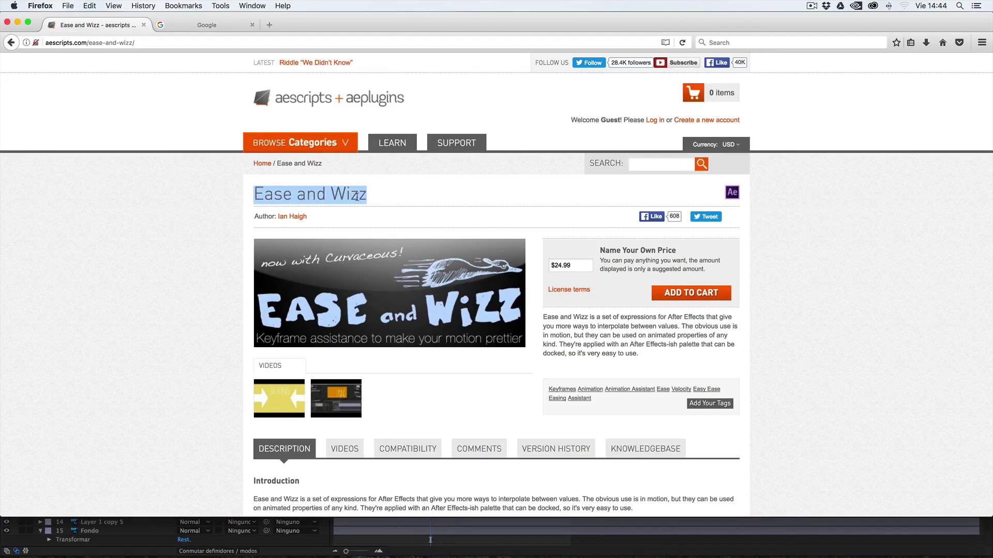
{"action": "left_click", "coordinate": [217, 24]}
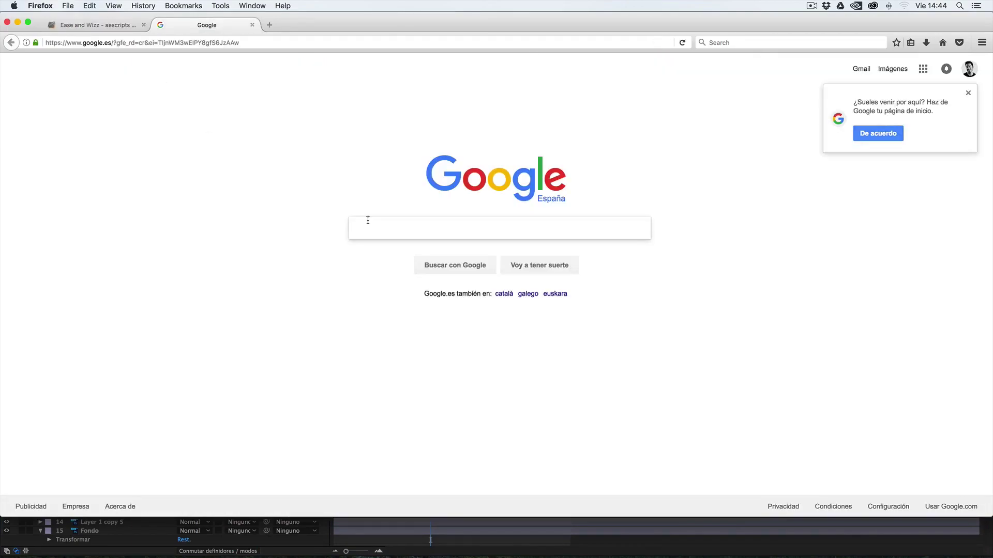
{"action": "type", "text": "ease and wizz"}
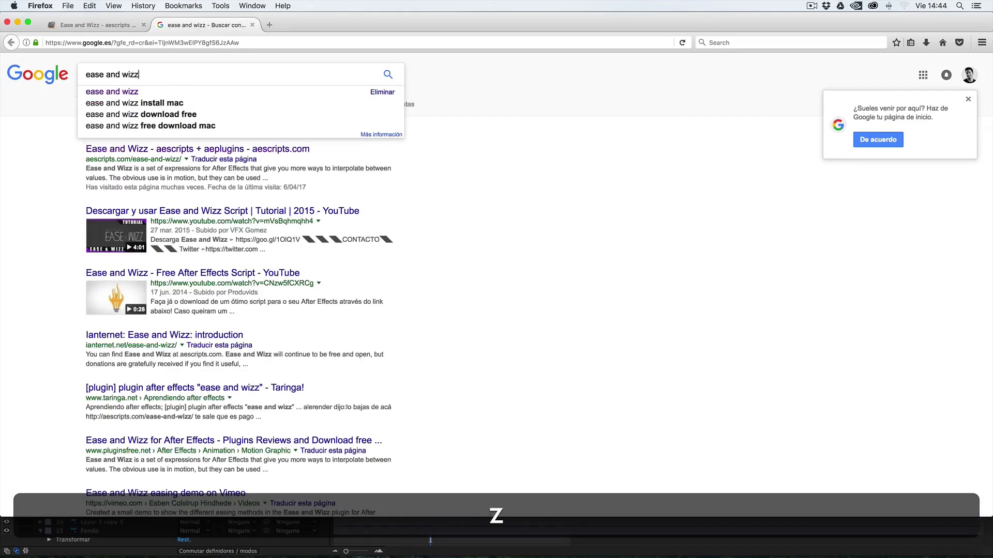
{"action": "key", "text": "Return"}
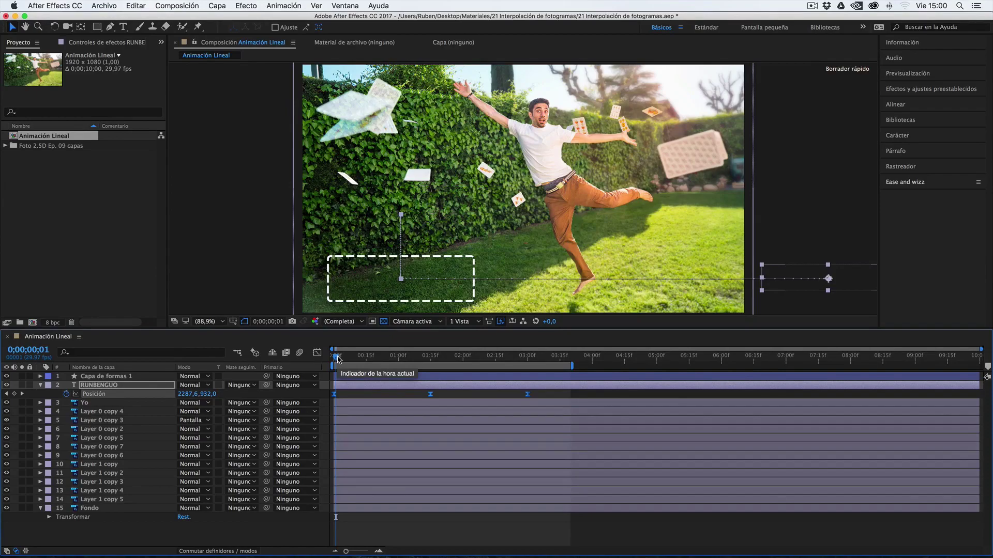
Step: Scrub through the RUNBENGUO title's position animation to examine its movement into the dashed frame, stopping at 0;00;00;26
{"action": "left_click_drag", "start_coordinate": [336, 360], "coordinate": [334, 360]}
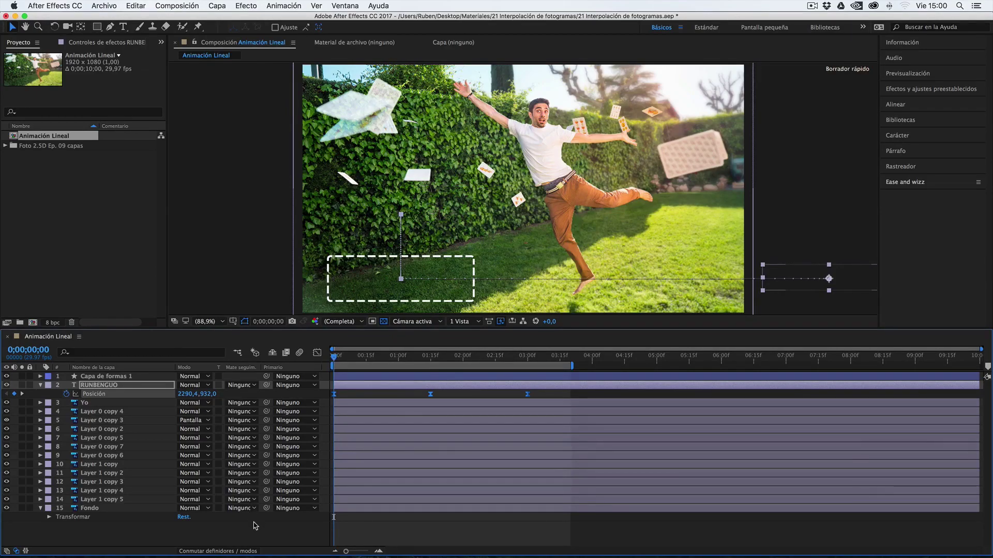
{"action": "left_click_drag", "start_coordinate": [334, 360], "coordinate": [373, 380]}
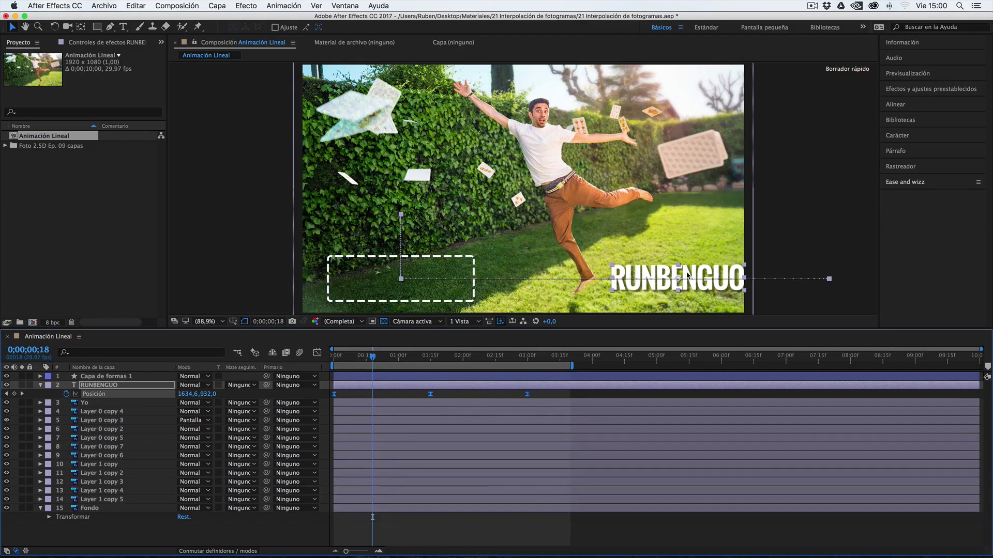
{"action": "left_click_drag", "start_coordinate": [373, 358], "coordinate": [431, 359]}
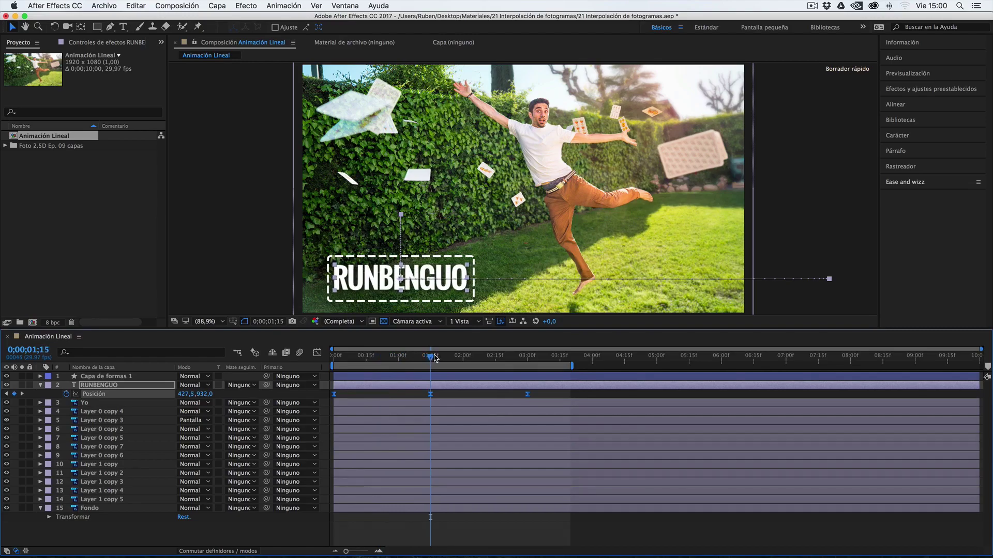
{"action": "left_click_drag", "start_coordinate": [432, 358], "coordinate": [486, 358]}
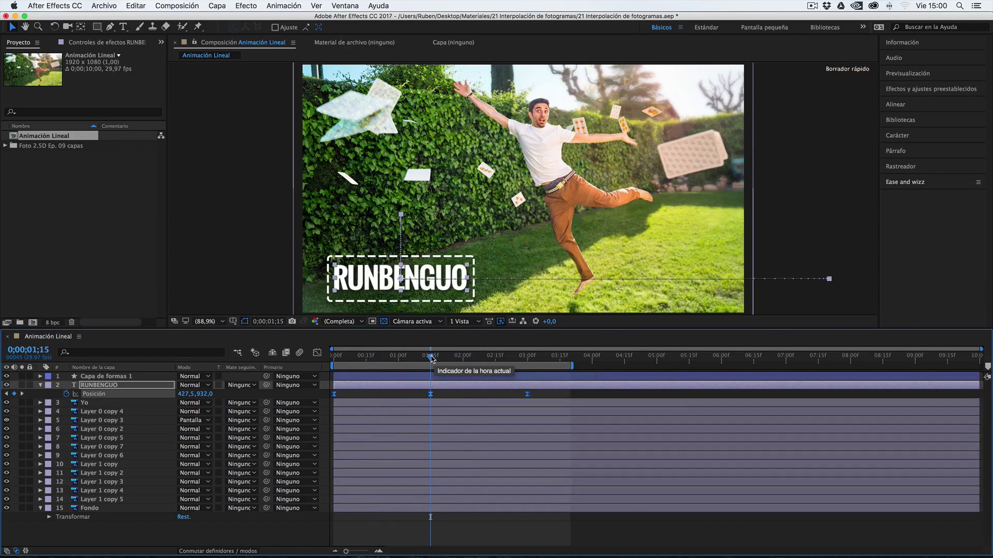
{"action": "left_click_drag", "start_coordinate": [431, 358], "coordinate": [392, 365]}
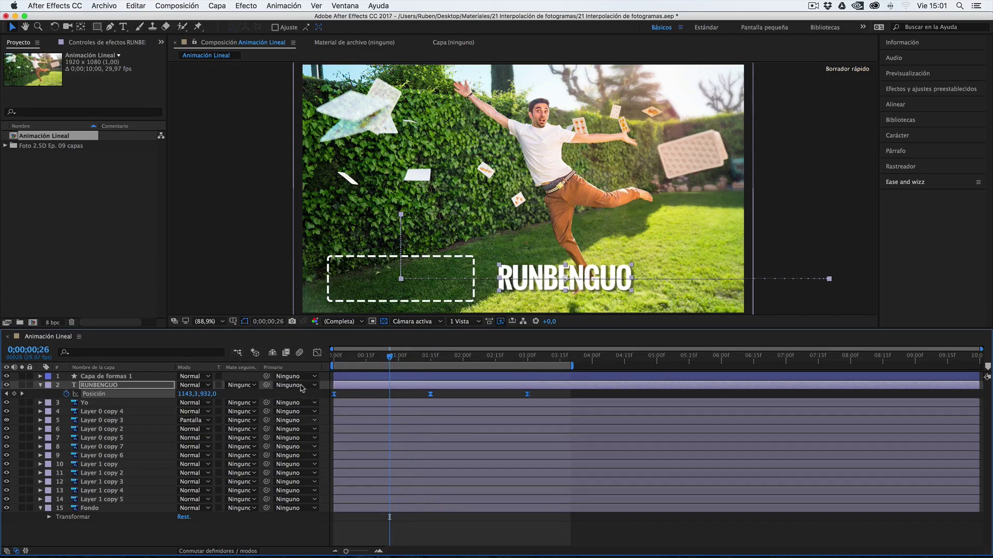
Step: Toggle the timeline between layer switches and modes, and view the available parent layers for Capa de formas 1
{"action": "left_click", "coordinate": [205, 551]}
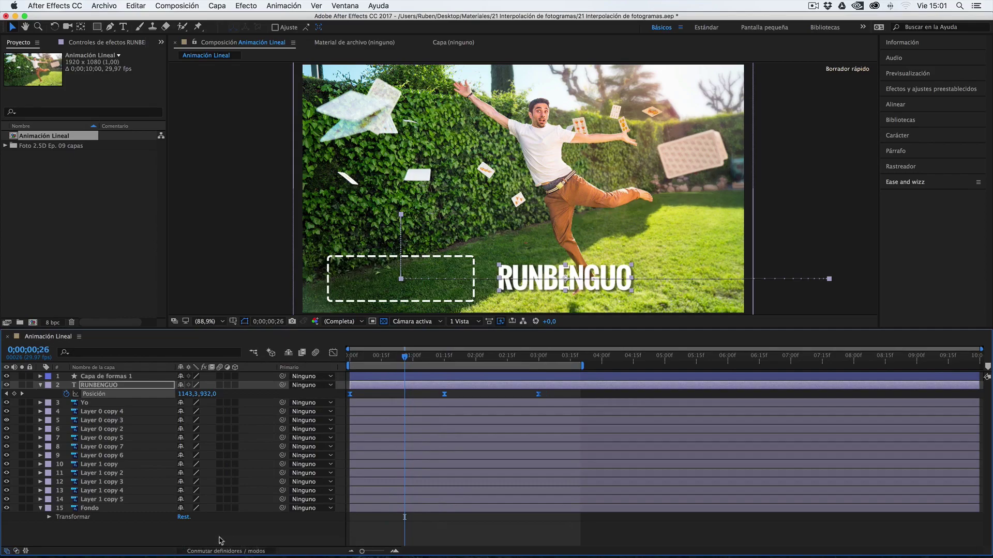
{"action": "left_click", "coordinate": [218, 552]}
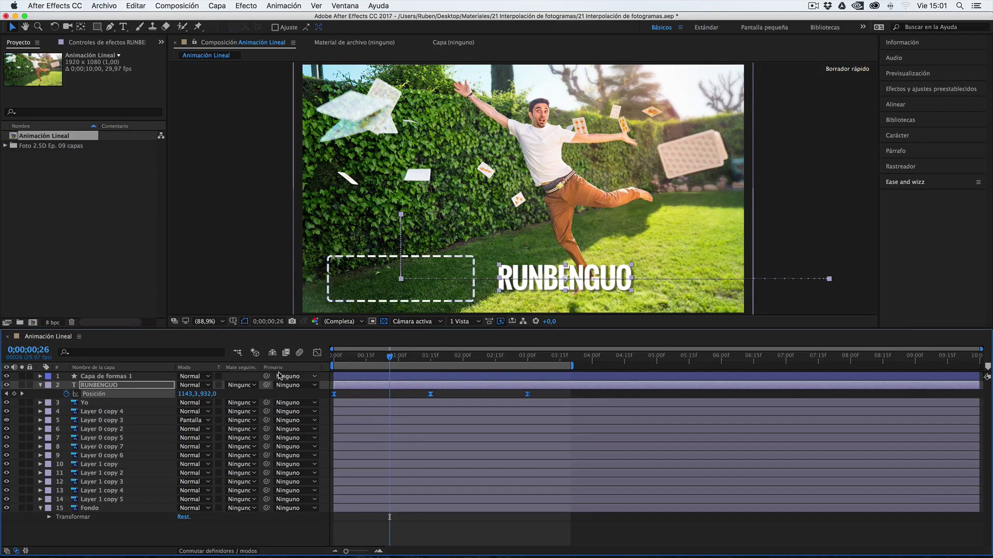
{"action": "left_click", "coordinate": [108, 376]}
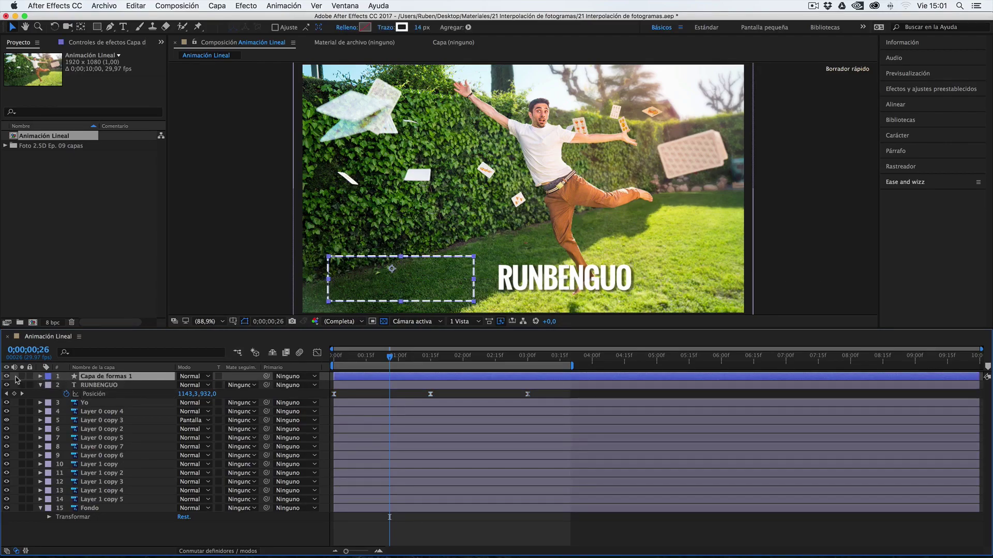
{"action": "left_click", "coordinate": [290, 377]}
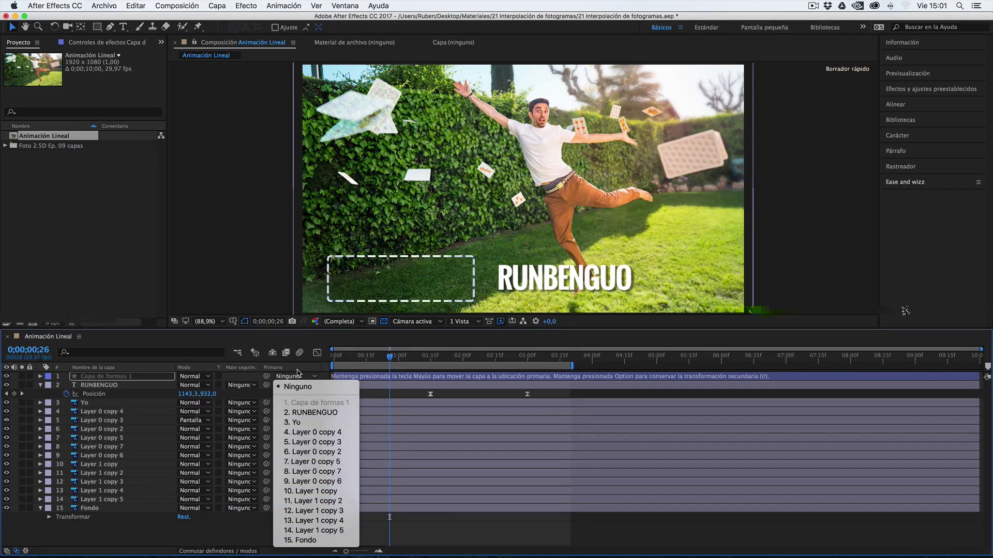
{"action": "left_click", "coordinate": [267, 384]}
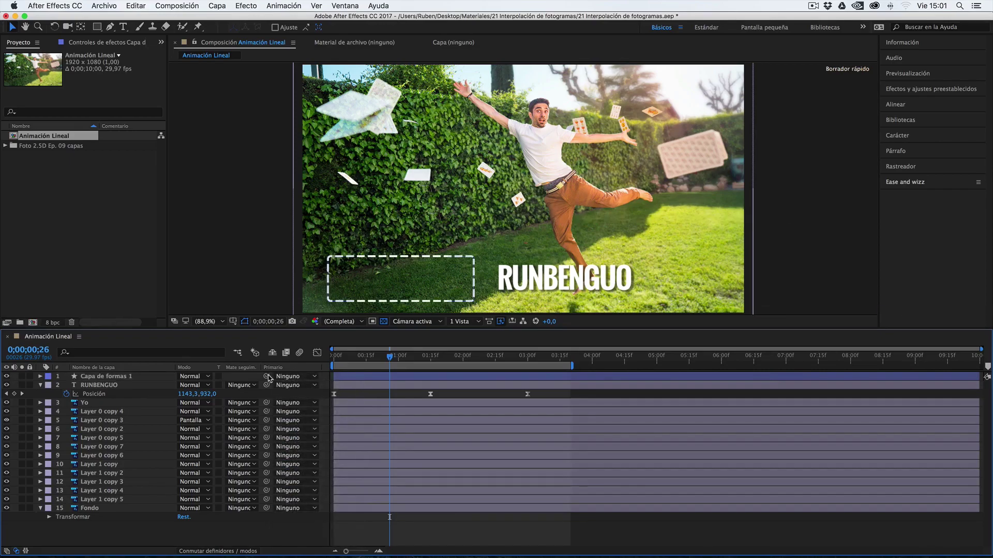
Step: Try parenting Capa de formas 1 to the RUNBENGUO layer at 0;00;00;26, scrub to check the movement and undo the parenting
{"action": "left_click_drag", "start_coordinate": [266, 377], "coordinate": [150, 387]}
{"action": "mouse_move", "coordinate": [391, 357]}
{"action": "left_mouse_down"}
{"action": "mouse_move", "coordinate": [411, 357]}
{"action": "mouse_move", "coordinate": [380, 360]}
{"action": "mouse_move", "coordinate": [408, 358]}
{"action": "left_mouse_up"}
{"action": "key", "text": "super+z"}
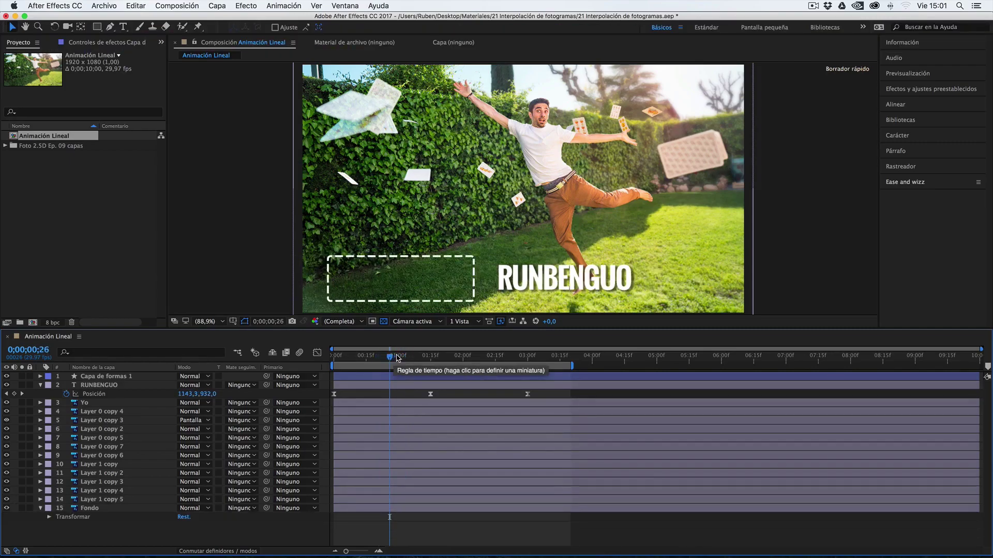
Step: Parent Capa de formas 1 to the RUNBENGUO layer at 0;00;01;15 and select the shape layer
{"action": "left_click_drag", "start_coordinate": [391, 357], "coordinate": [431, 355]}
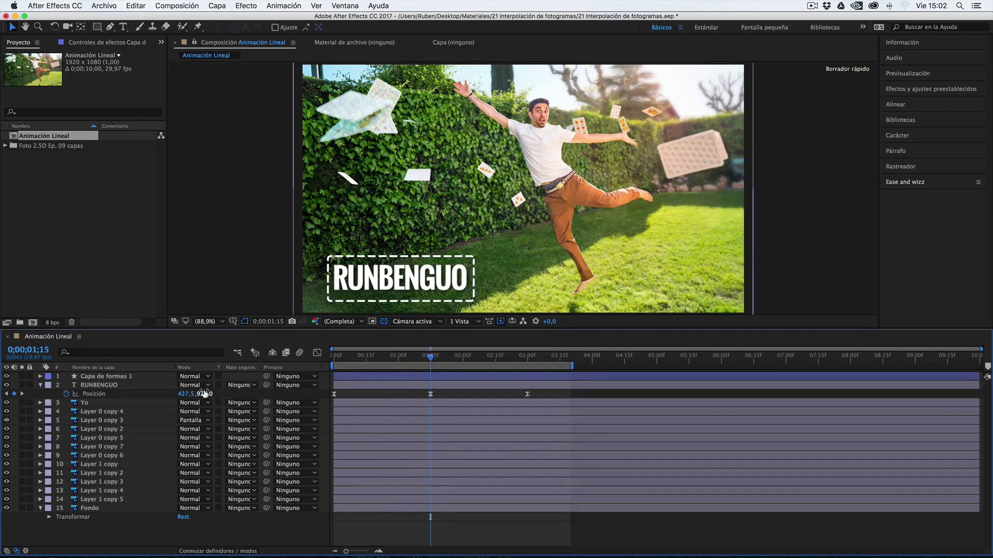
{"action": "left_click_drag", "start_coordinate": [267, 378], "coordinate": [139, 387]}
{"action": "mouse_move", "coordinate": [432, 359]}
{"action": "left_mouse_down"}
{"action": "mouse_move", "coordinate": [541, 362]}
{"action": "mouse_move", "coordinate": [396, 364]}
{"action": "mouse_move", "coordinate": [430, 362]}
{"action": "left_mouse_up"}
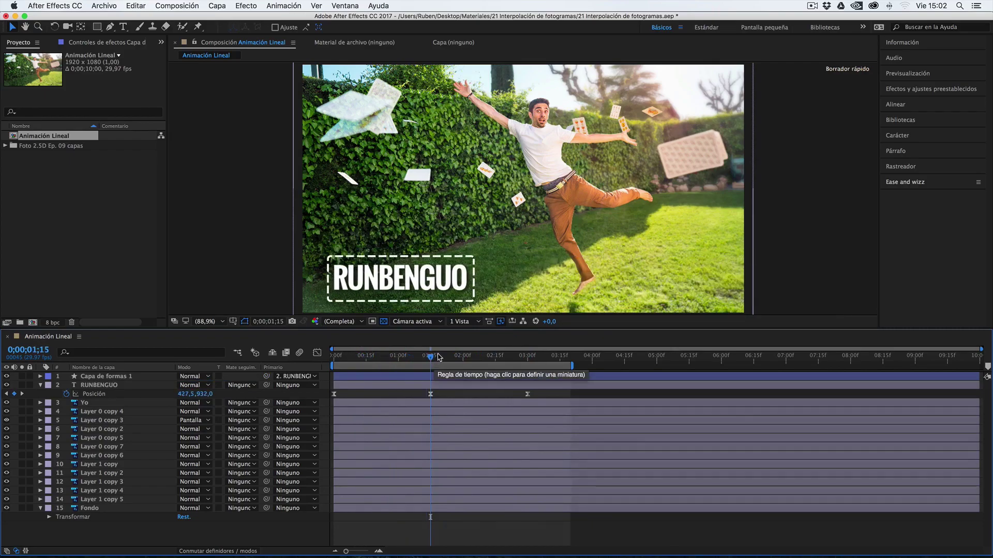
{"action": "left_click", "coordinate": [433, 361]}
{"action": "left_click", "coordinate": [430, 369]}
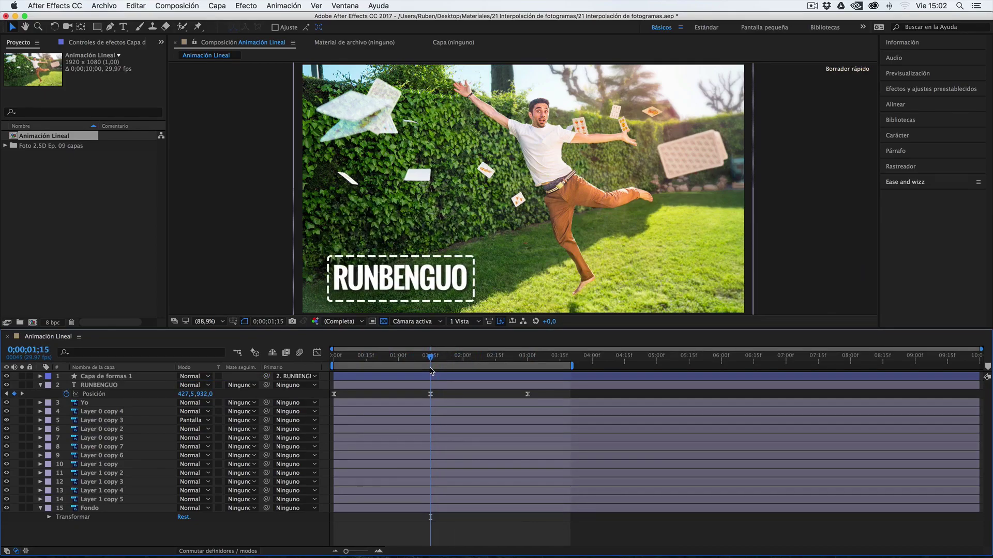
{"action": "left_click", "coordinate": [139, 378]}
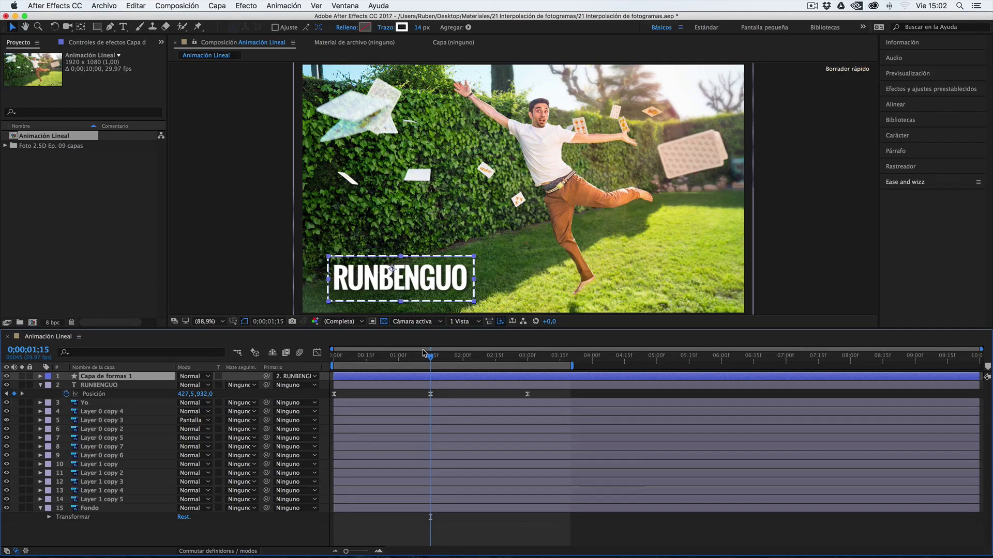
{"action": "mouse_move", "coordinate": [432, 358]}
{"action": "left_mouse_down"}
{"action": "mouse_move", "coordinate": [383, 360]}
{"action": "mouse_move", "coordinate": [433, 362]}
{"action": "left_mouse_up"}
Step: Try duplicating Capa de formas 1 and undo the duplicate
{"action": "left_click", "coordinate": [133, 5]}
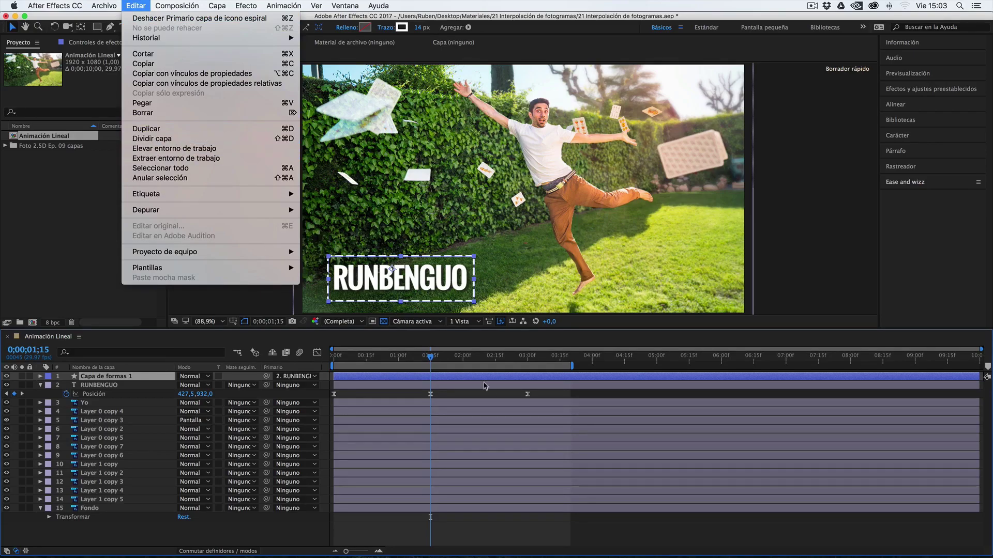
{"action": "left_click", "coordinate": [439, 376]}
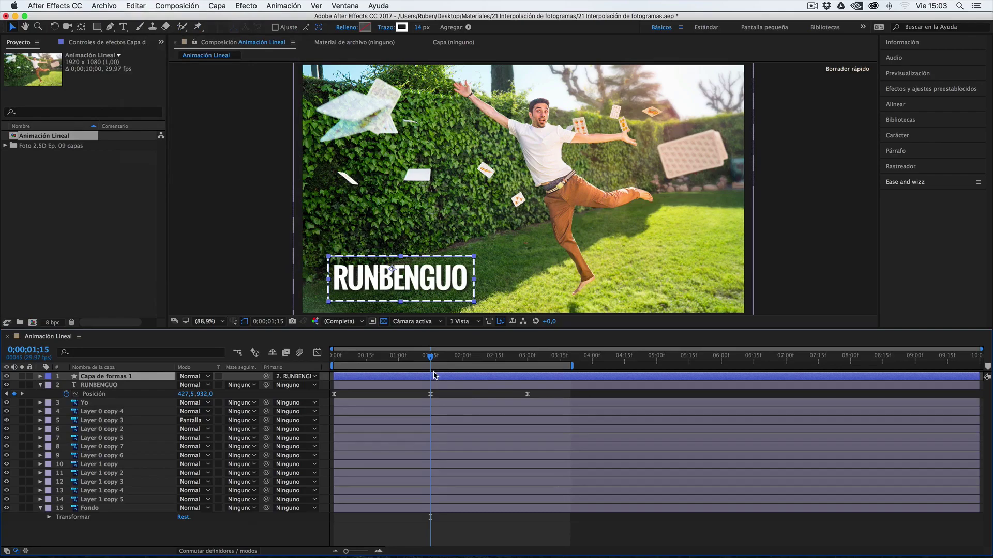
{"action": "key", "text": "super+d"}
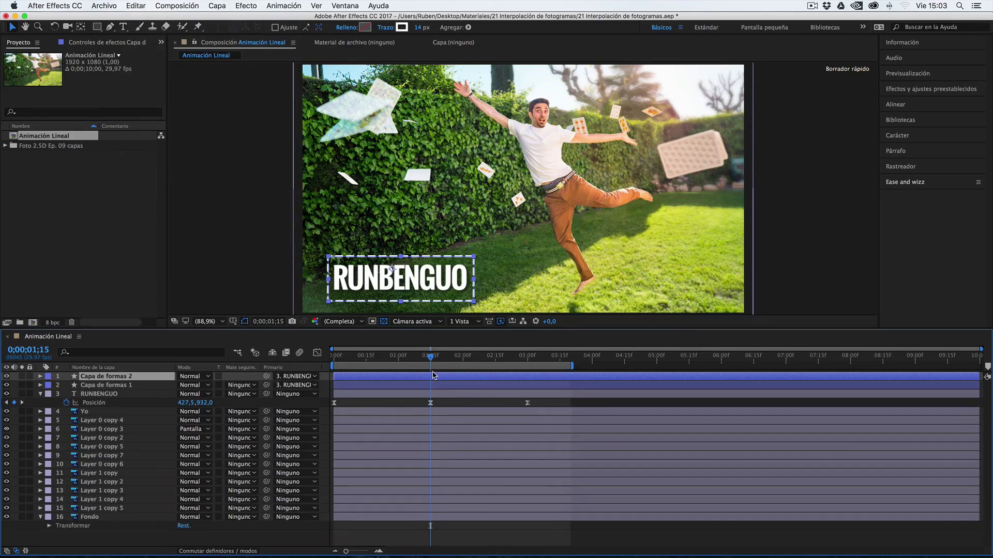
{"action": "key", "text": "super+z"}
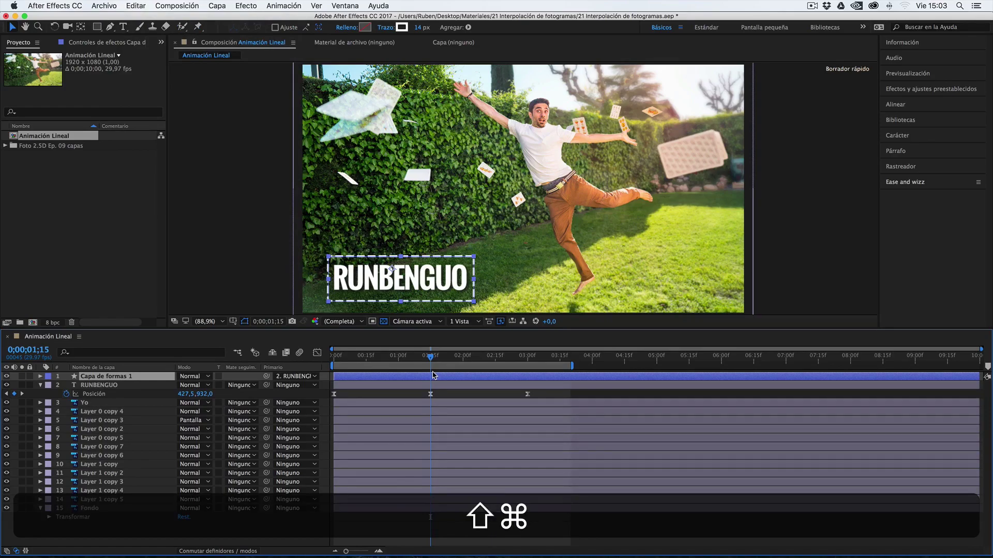
Step: Split Capa de formas 1 at 0;00;01;15 and check both resulting layer segments around the cut
{"action": "key", "text": "shift+super+d"}
{"action": "mouse_move", "coordinate": [430, 357]}
{"action": "left_mouse_down"}
{"action": "mouse_move", "coordinate": [401, 358]}
{"action": "mouse_move", "coordinate": [422, 357]}
{"action": "left_mouse_up"}
{"action": "left_click", "coordinate": [450, 382]}
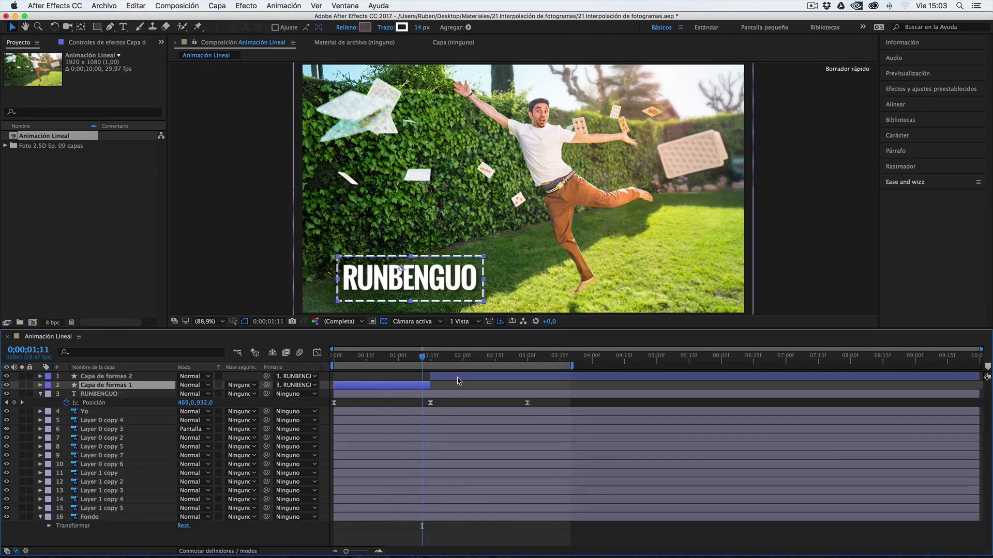
{"action": "left_click", "coordinate": [457, 380]}
{"action": "left_click_drag", "start_coordinate": [422, 358], "coordinate": [431, 358]}
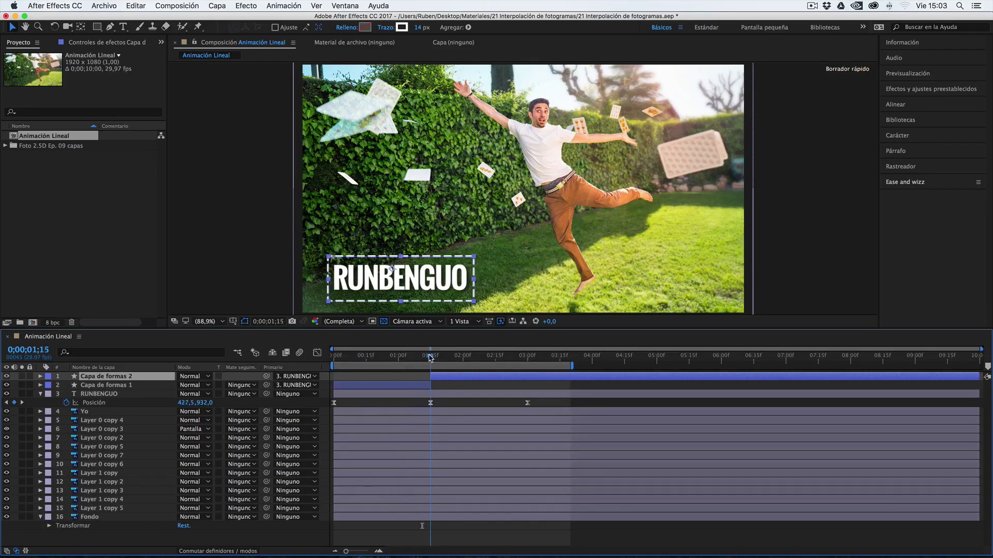
Step: Set the parent of the first frame segment, Capa de formas 1, to Ninguno and scrub back to 0;00;00;20
{"action": "left_click", "coordinate": [411, 387]}
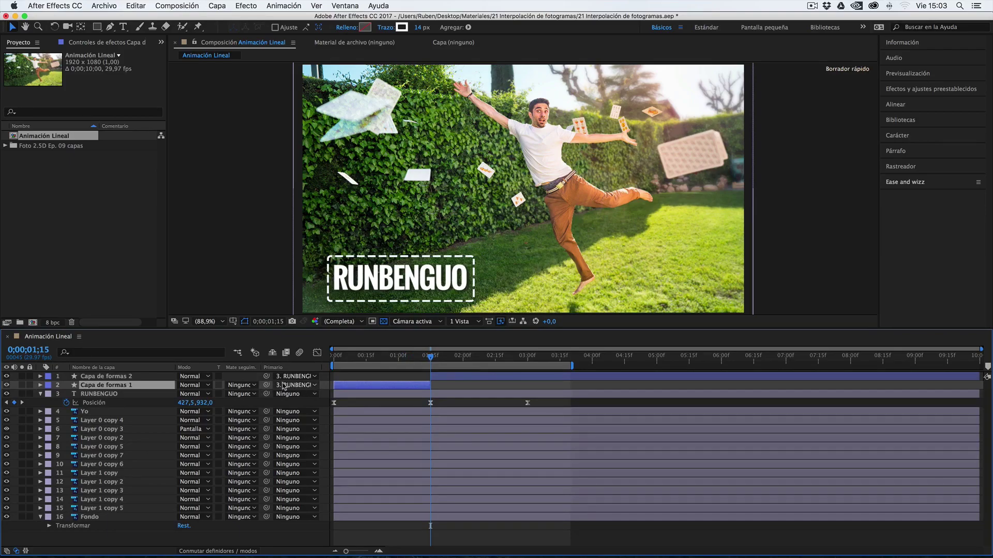
{"action": "left_click", "coordinate": [300, 385]}
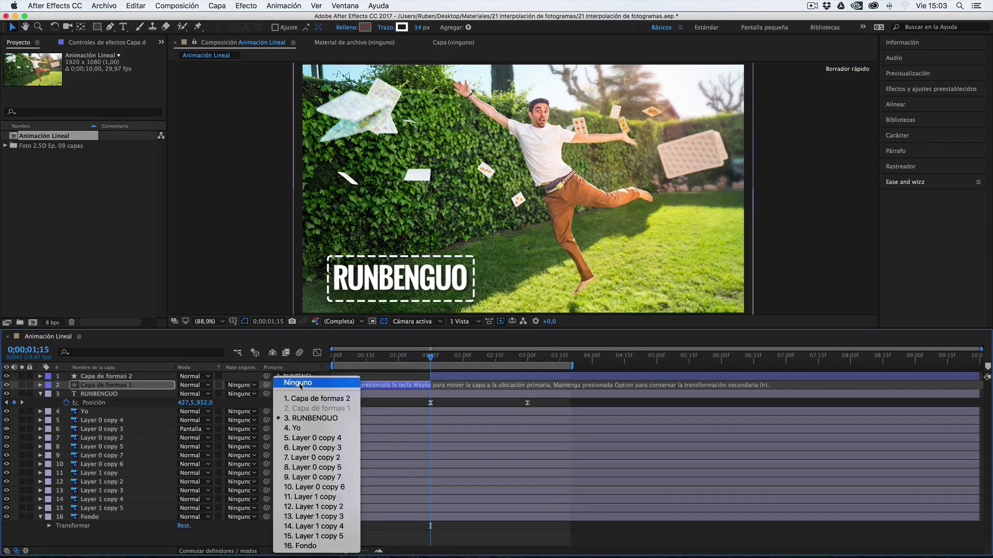
{"action": "left_click", "coordinate": [300, 383]}
{"action": "left_click_drag", "start_coordinate": [397, 359], "coordinate": [377, 359]}
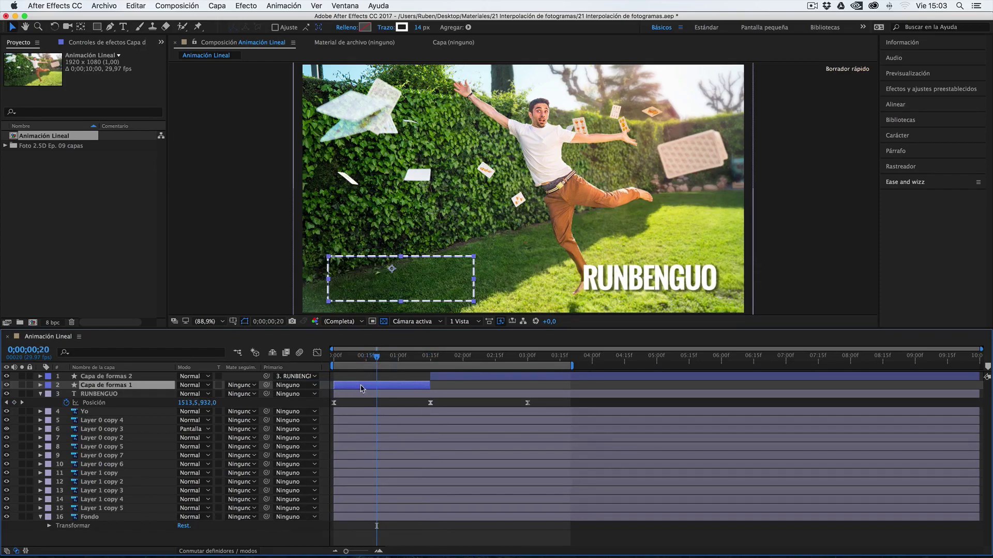
Step: Preview the title entering the dashed frame and rising with it, finishing with the playhead at 0;00;00;23
{"action": "left_click_drag", "start_coordinate": [378, 358], "coordinate": [530, 369]}
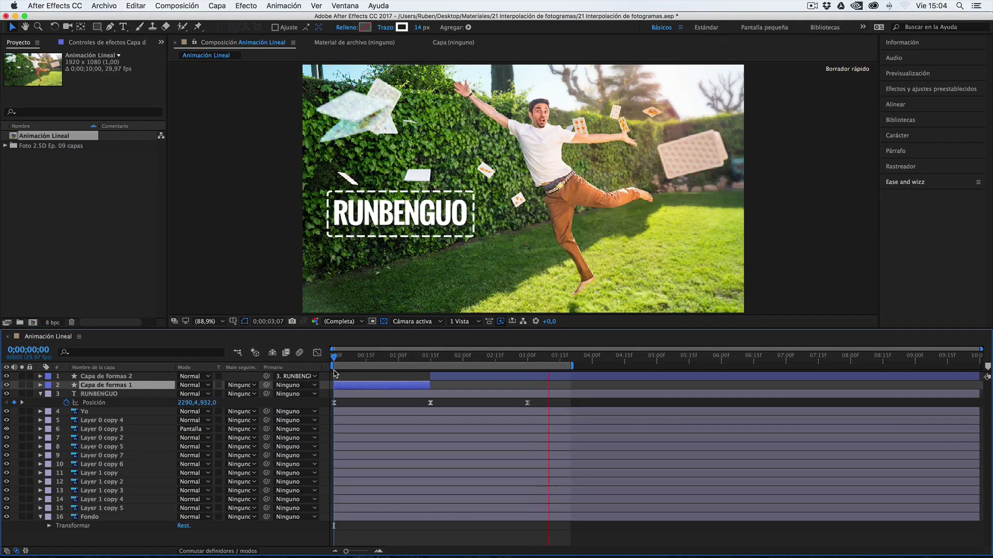
{"action": "key", "text": "space"}
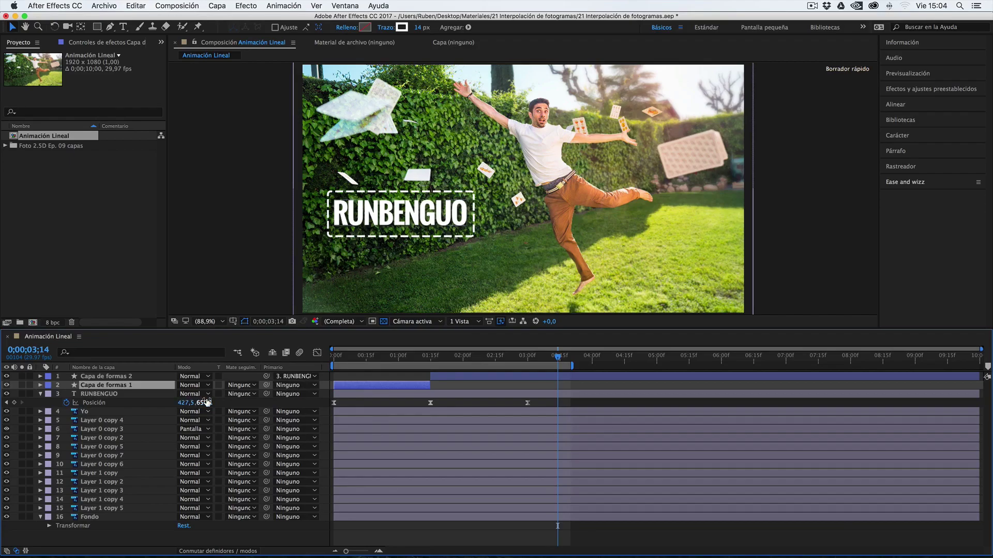
{"action": "left_click", "coordinate": [431, 357]}
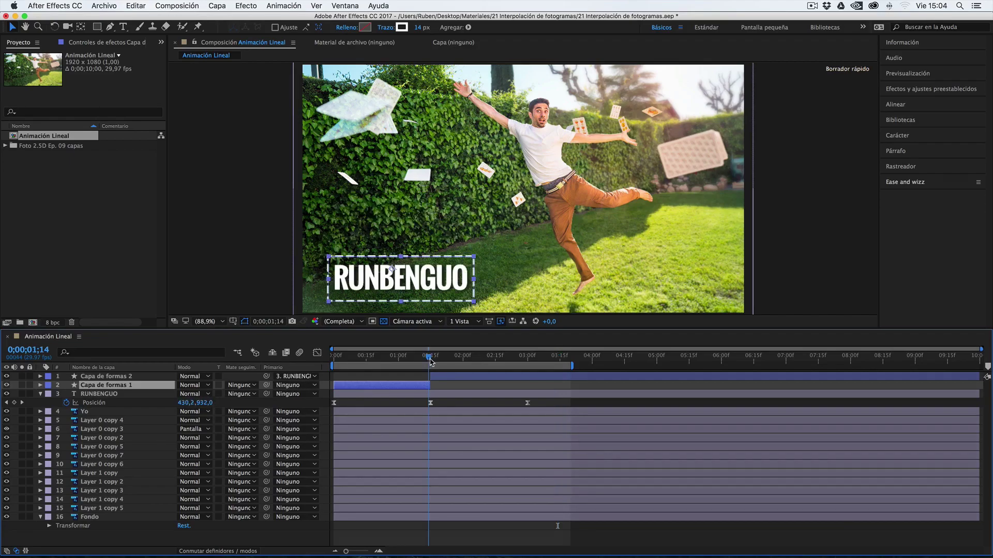
{"action": "left_click_drag", "start_coordinate": [434, 360], "coordinate": [528, 371]}
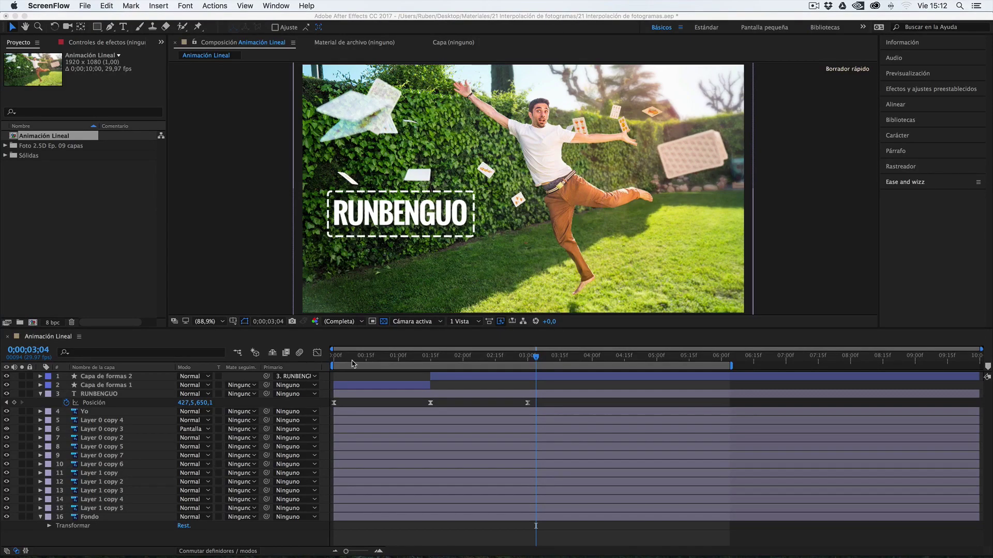
{"action": "left_click", "coordinate": [375, 359]}
{"action": "left_click_drag", "start_coordinate": [384, 359], "coordinate": [370, 380]}
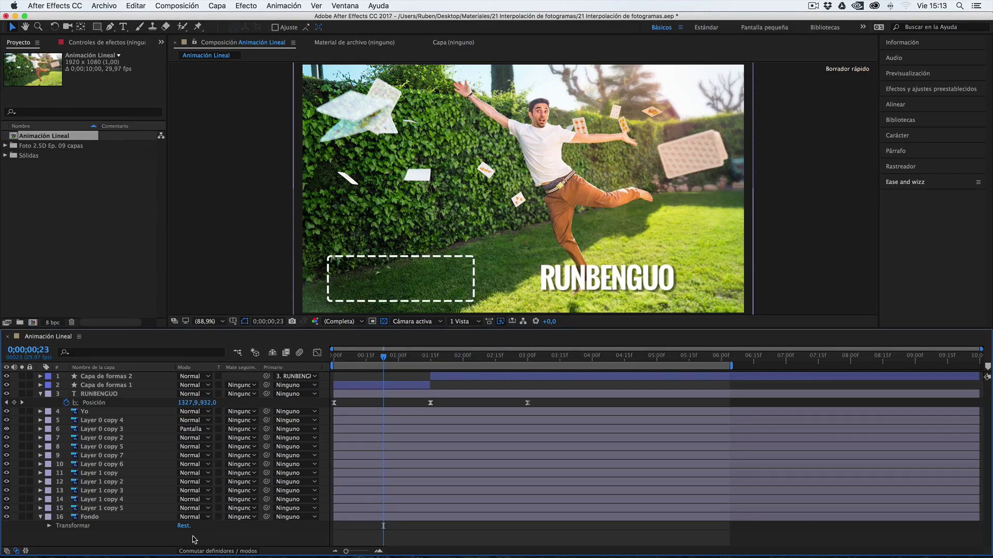
Step: Add a new null object directly above Layer 0 copy 4
{"action": "left_click", "coordinate": [113, 423]}
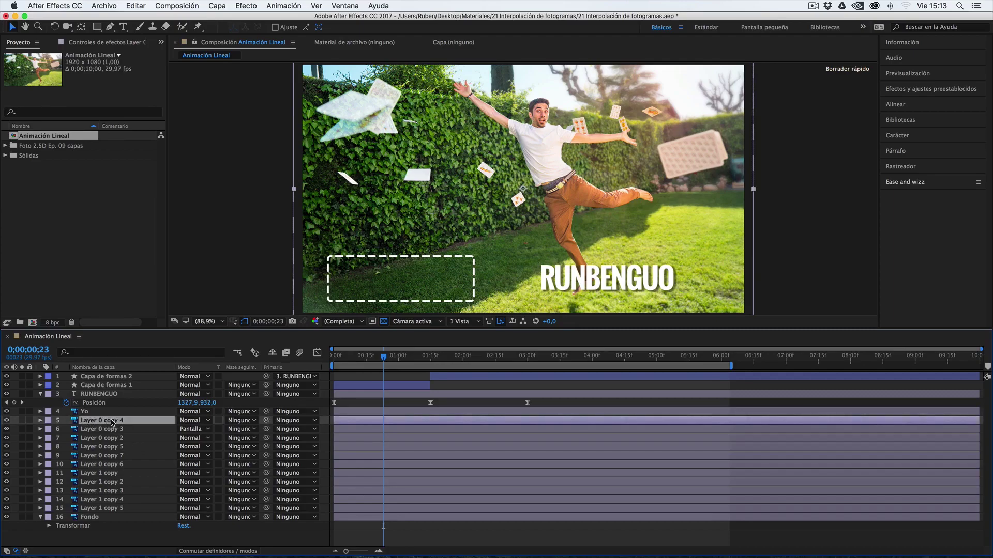
{"action": "right_click", "coordinate": [167, 538]}
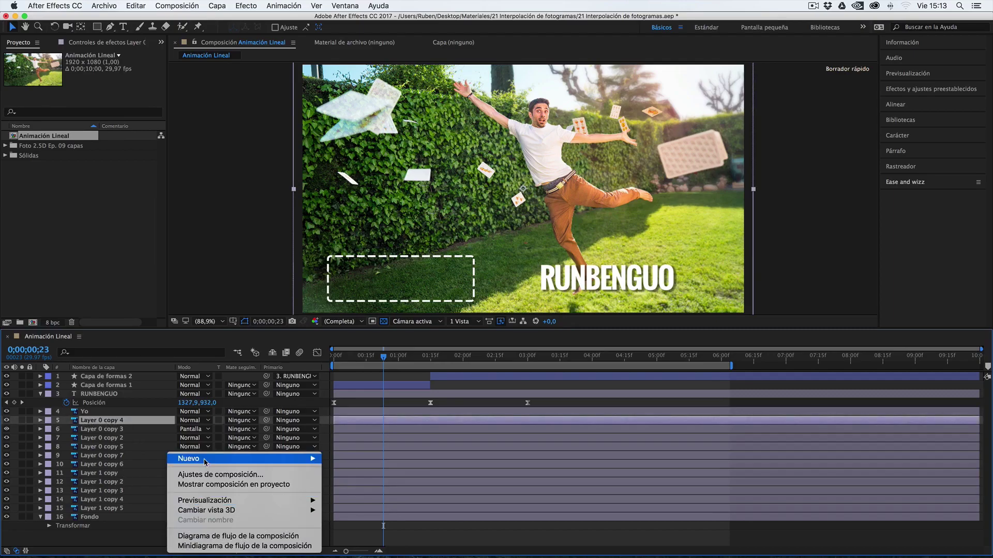
{"action": "mouse_move", "coordinate": [206, 462]}
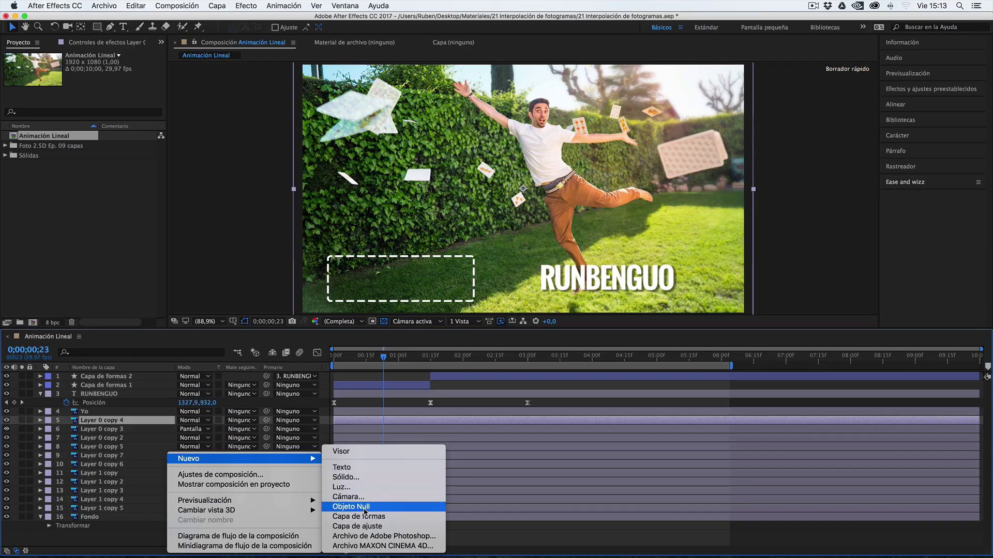
{"action": "left_click", "coordinate": [128, 535]}
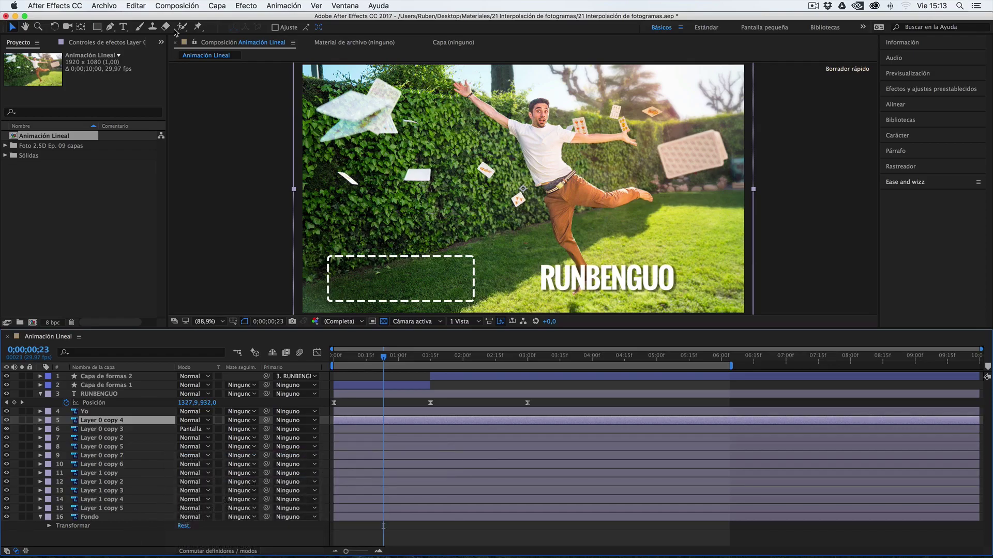
{"action": "left_click", "coordinate": [217, 6]}
{"action": "mouse_move", "coordinate": [217, 18]}
{"action": "left_click", "coordinate": [426, 61]}
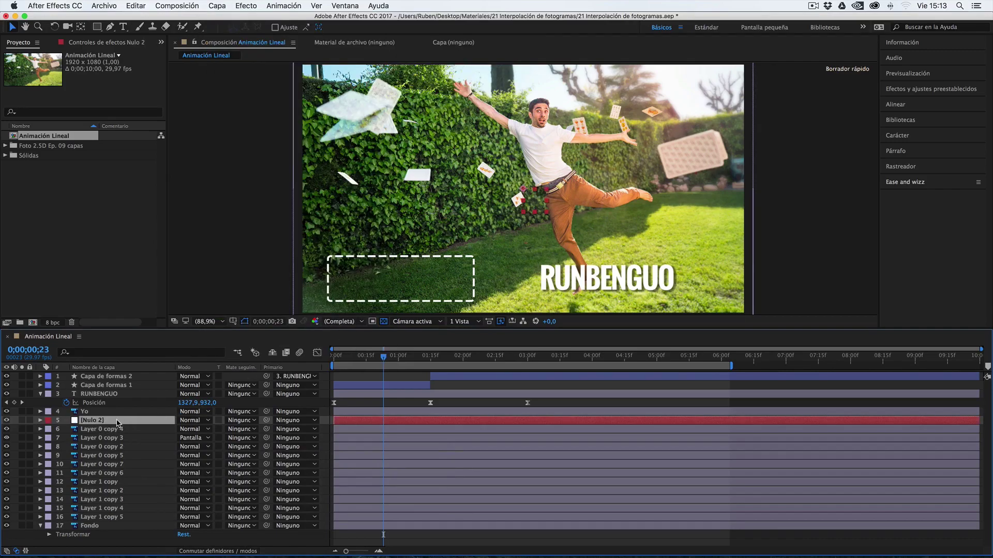
Step: Rename the new null object as Expansión and briefly solo it to view it on its own
{"action": "right_click", "coordinate": [118, 423]}
{"action": "left_click", "coordinate": [168, 541]}
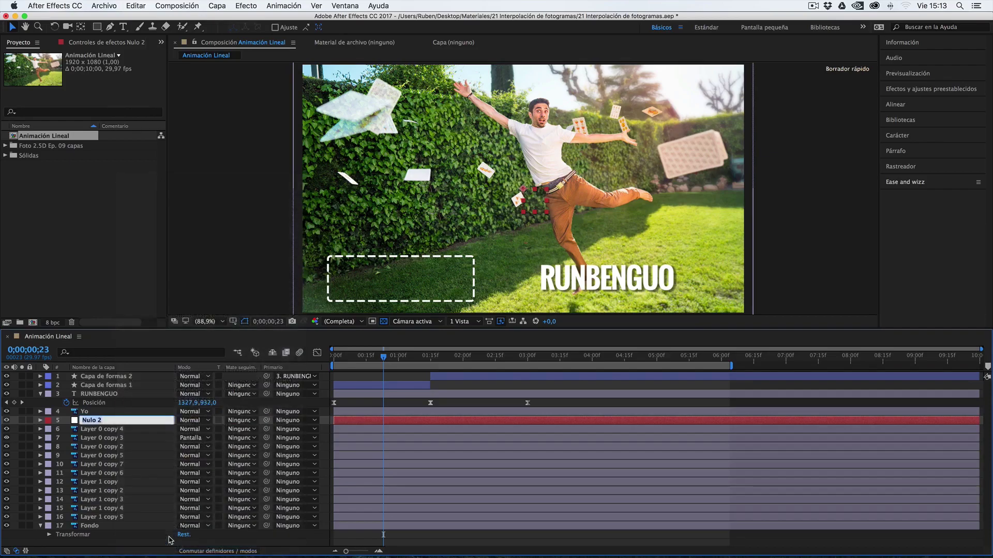
{"action": "type", "text": "Expansión"}
{"action": "left_click", "coordinate": [108, 471]}
{"action": "left_click", "coordinate": [104, 420]}
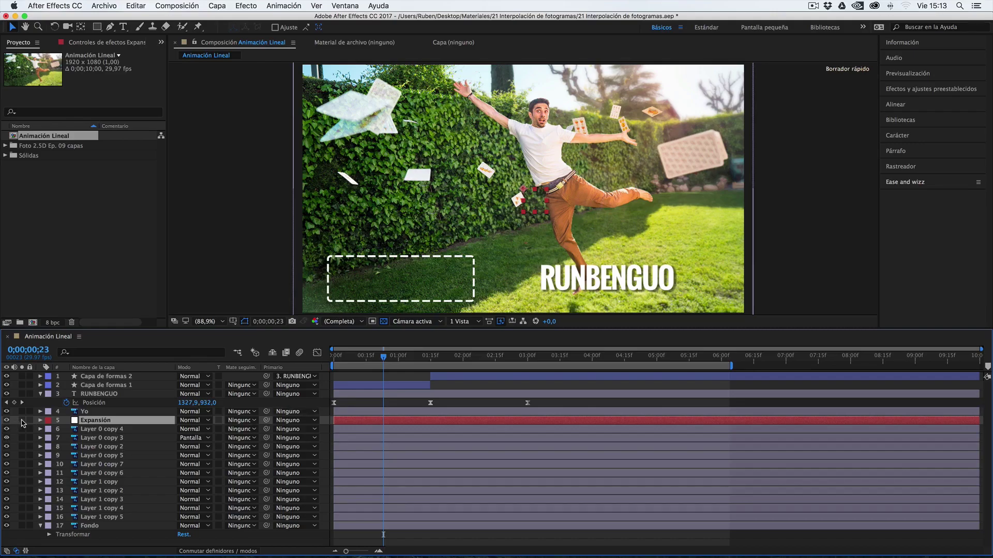
{"action": "left_click", "coordinate": [22, 420]}
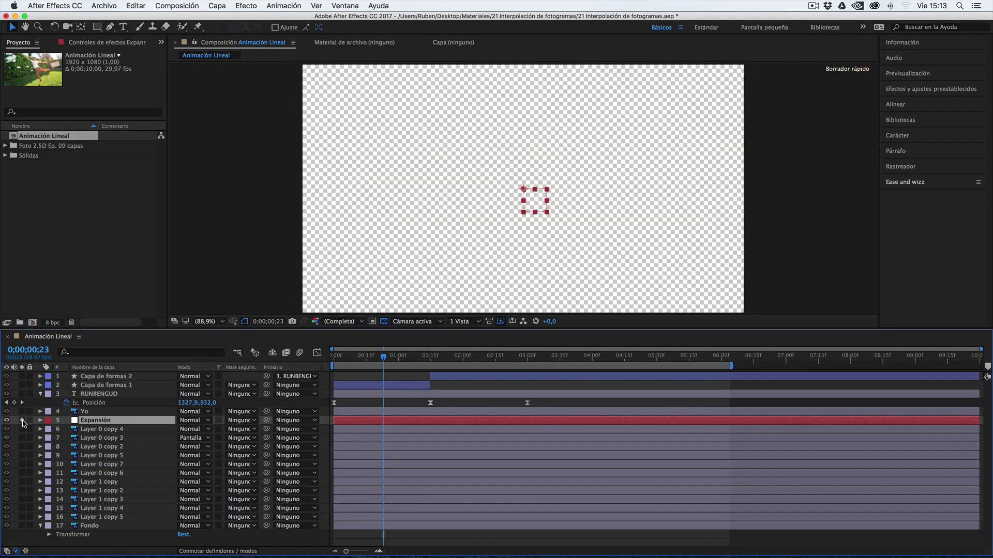
{"action": "left_click", "coordinate": [23, 421]}
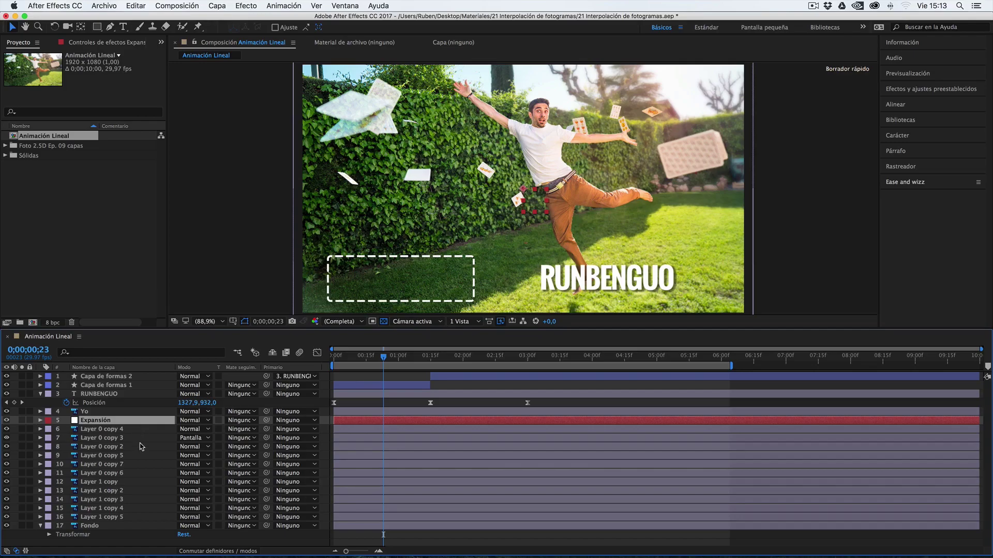
Step: Go through the card layers from Layer 0 copy 4 to Layer 1 copy 5 and reselect the Expansión null
{"action": "left_click", "coordinate": [132, 429]}
{"action": "left_click", "coordinate": [130, 438]}
{"action": "left_click", "coordinate": [127, 446]}
{"action": "left_click", "coordinate": [124, 465]}
{"action": "left_click", "coordinate": [124, 456]}
{"action": "left_click", "coordinate": [121, 482]}
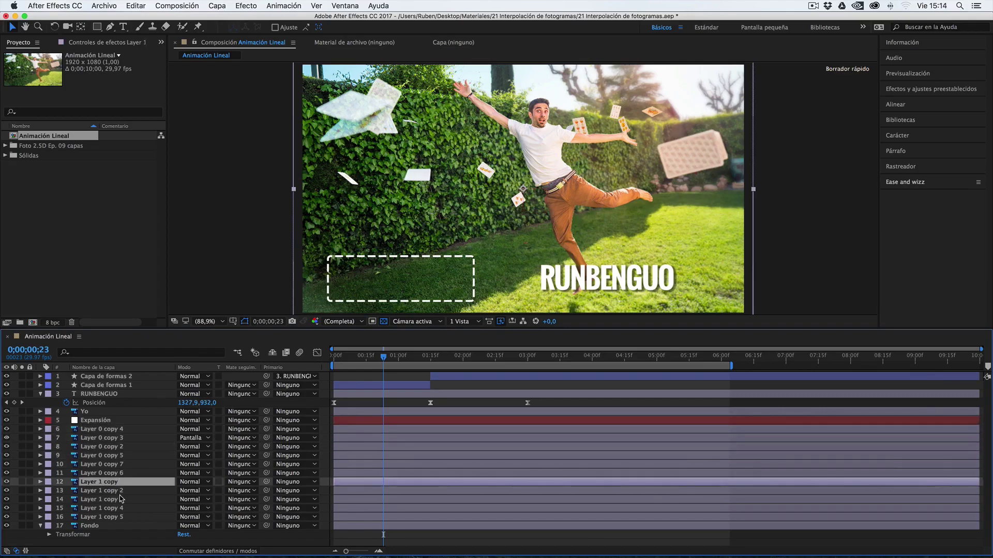
{"action": "left_click", "coordinate": [121, 499]}
{"action": "left_click", "coordinate": [122, 517]}
{"action": "left_click", "coordinate": [108, 420]}
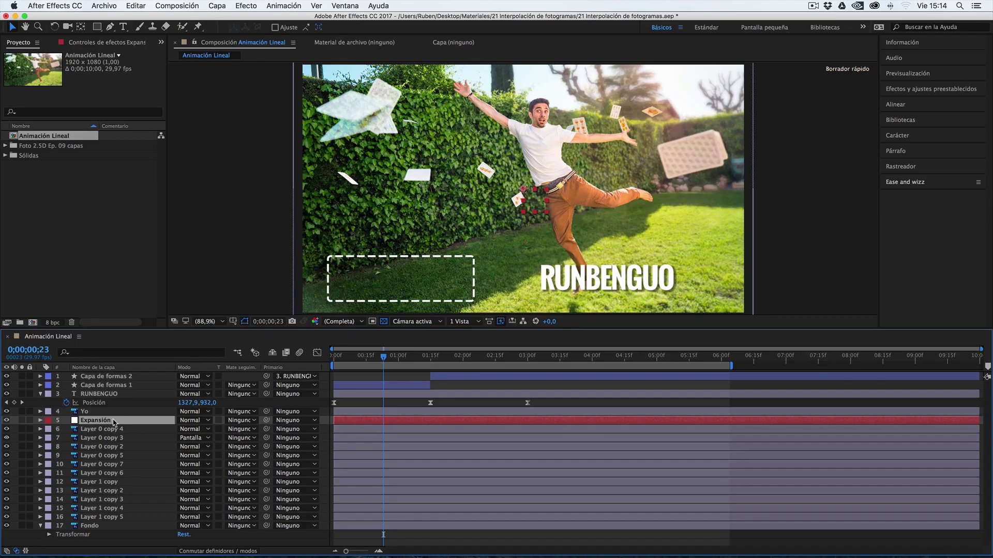
{"action": "left_click", "coordinate": [128, 517]}
{"action": "left_click", "coordinate": [123, 432], "text": "shift"}
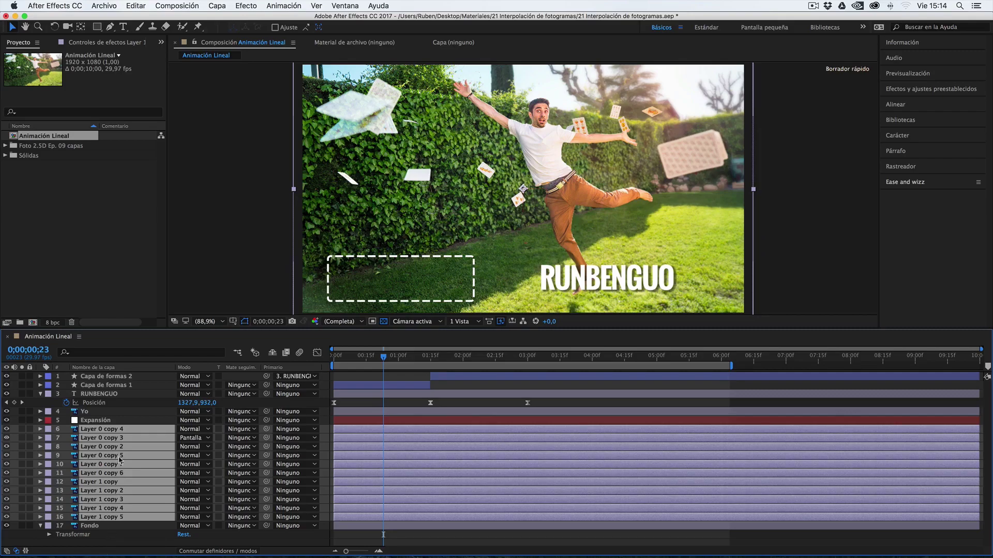
{"action": "left_click", "coordinate": [119, 420]}
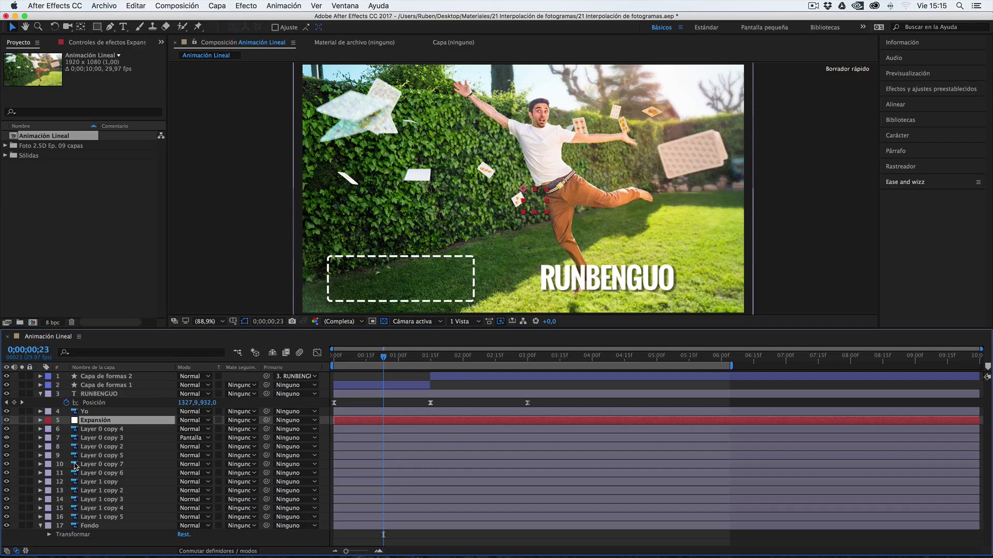
Step: Parent all layers from Layer 0 copy 4 to Layer 1 copy 5 to the Expansión null object
{"action": "left_click", "coordinate": [113, 430]}
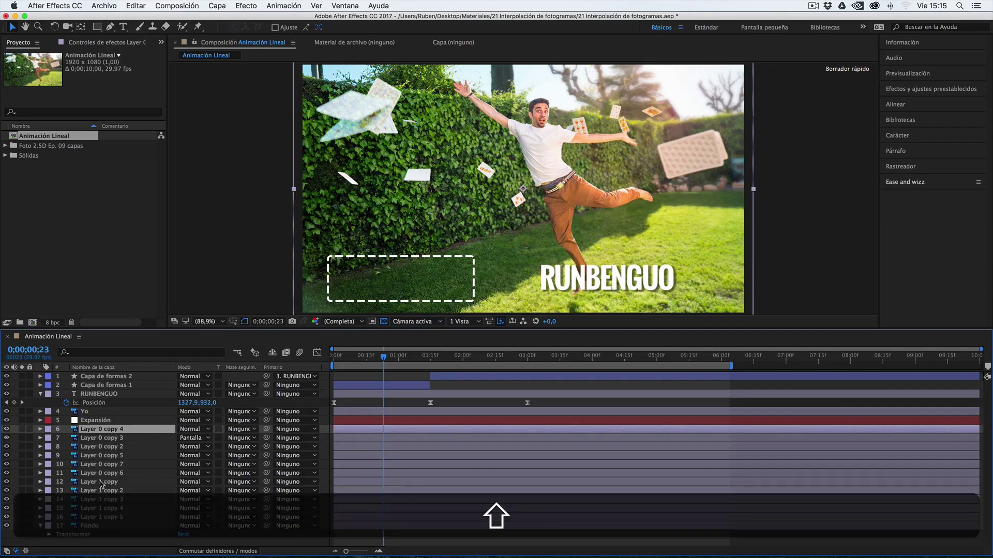
{"action": "left_click", "coordinate": [111, 517], "text": "shift"}
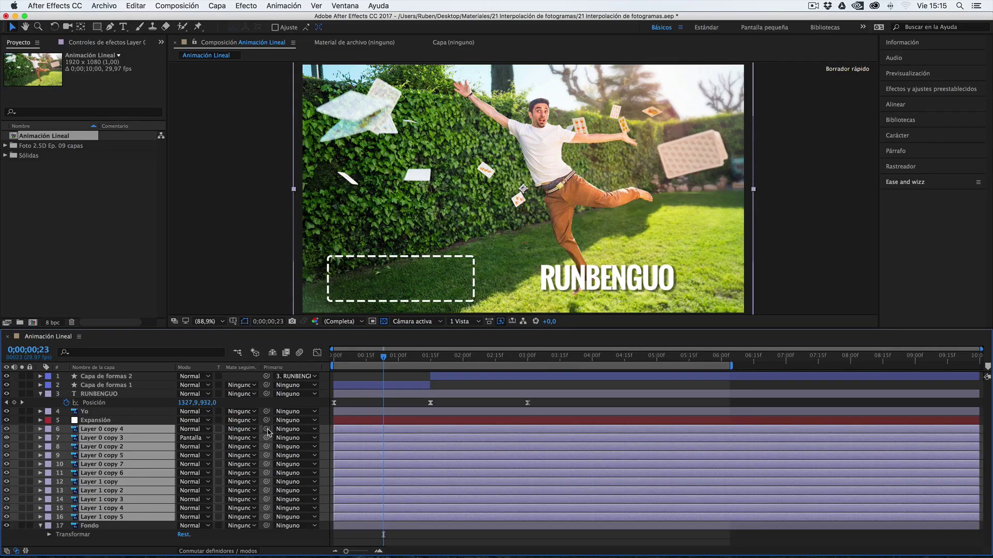
{"action": "left_click_drag", "start_coordinate": [268, 432], "coordinate": [94, 423]}
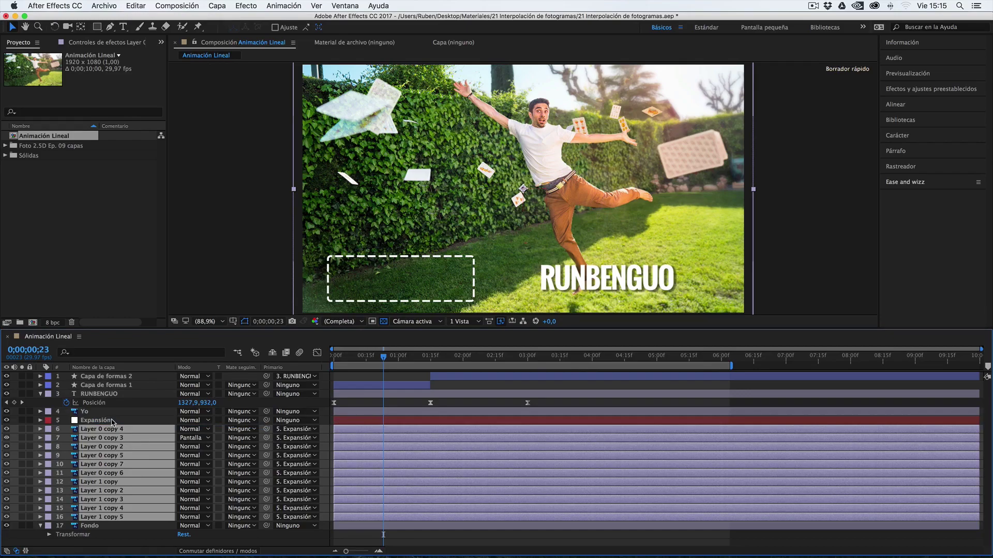
Step: Select the Expansión null, hide both shape layers and the RUNBENGUO title, and set the current time to 0;00;01;00
{"action": "left_click", "coordinate": [106, 424]}
{"action": "left_click_drag", "start_coordinate": [393, 359], "coordinate": [358, 357]}
{"action": "left_click_drag", "start_coordinate": [6, 376], "coordinate": [6, 394]}
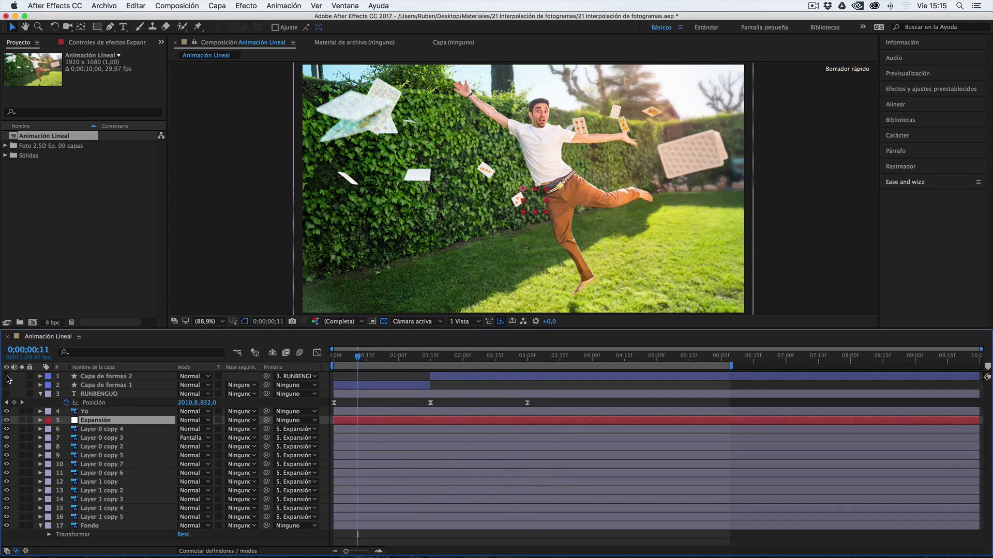
{"action": "left_click_drag", "start_coordinate": [7, 379], "coordinate": [8, 394]}
{"action": "left_click_drag", "start_coordinate": [421, 356], "coordinate": [398, 358]}
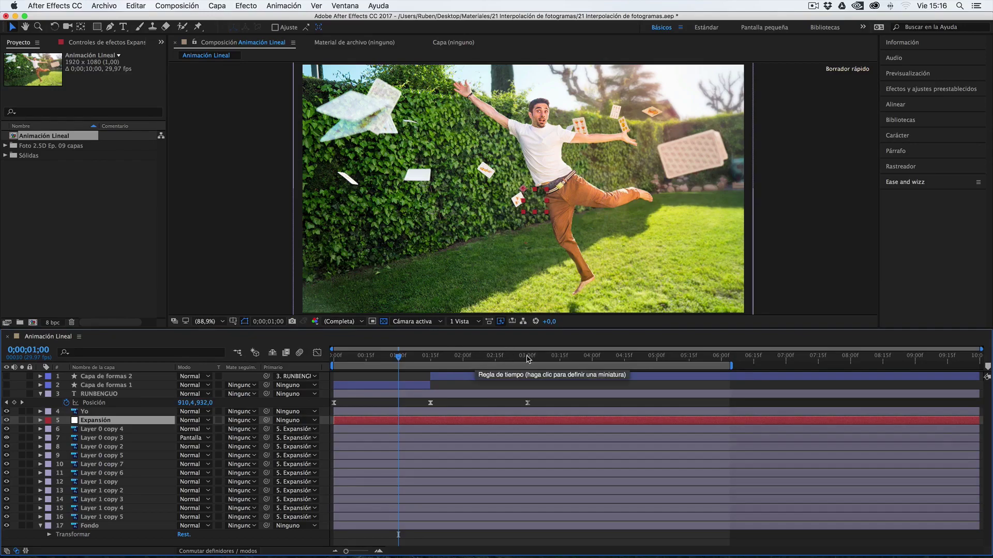
Step: Try a scale keyframe on the Expansión null at 0;00;01;00 and undo it
{"action": "key", "text": "s"}
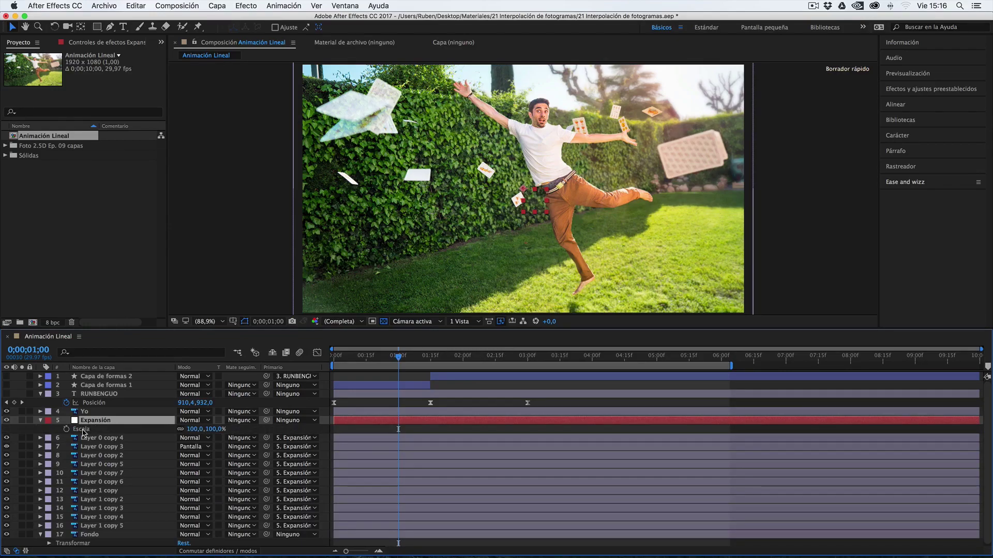
{"action": "key", "text": "alt+s"}
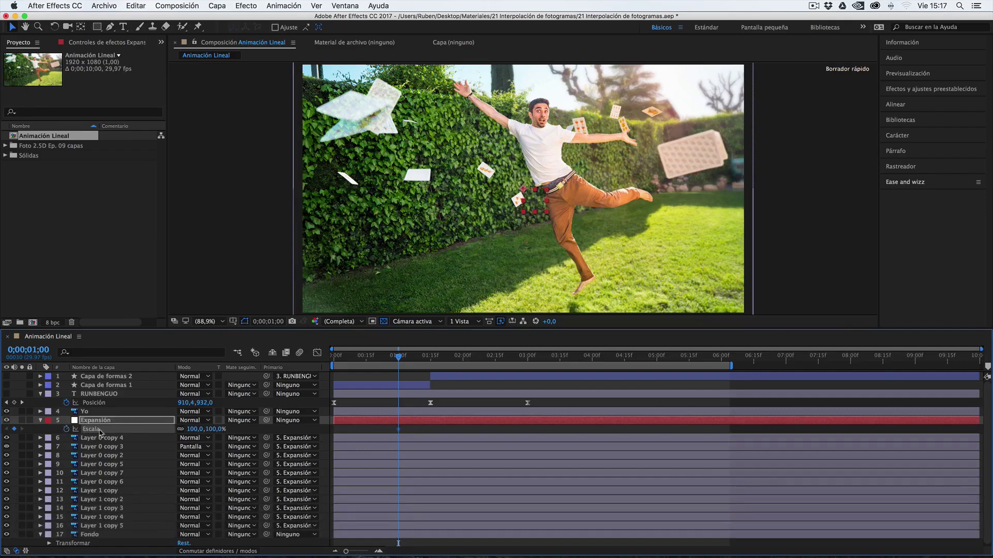
{"action": "mouse_move", "coordinate": [399, 433]}
{"action": "left_click", "coordinate": [132, 421]}
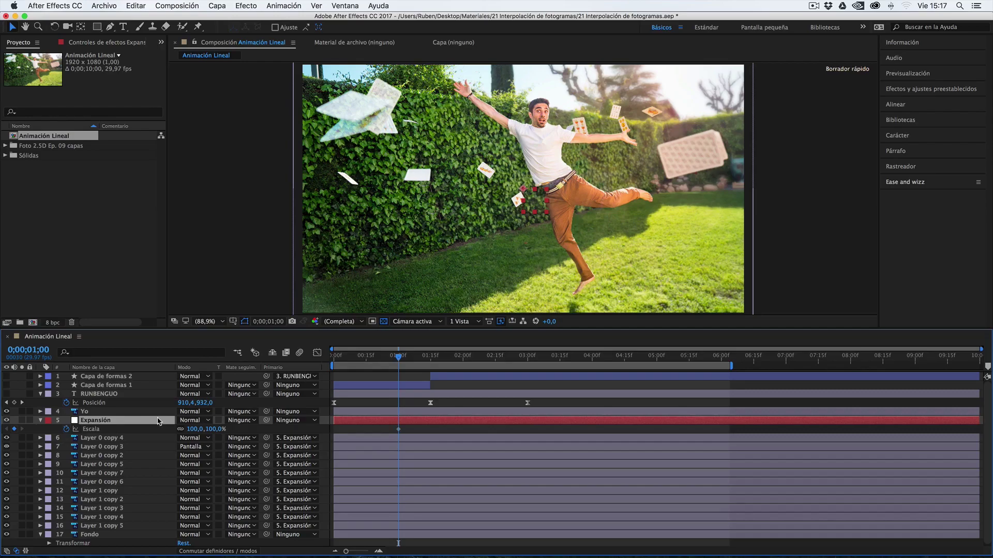
{"action": "key", "text": "super+z"}
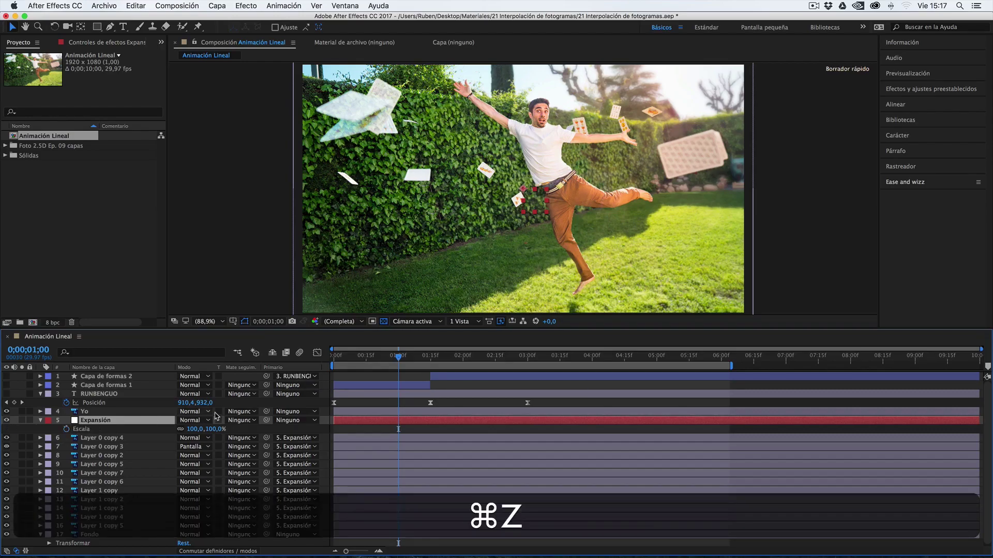
Step: Try a position keyframe on the Expansión null at 0;00;01;00, undo it and collapse the property
{"action": "key", "text": "s"}
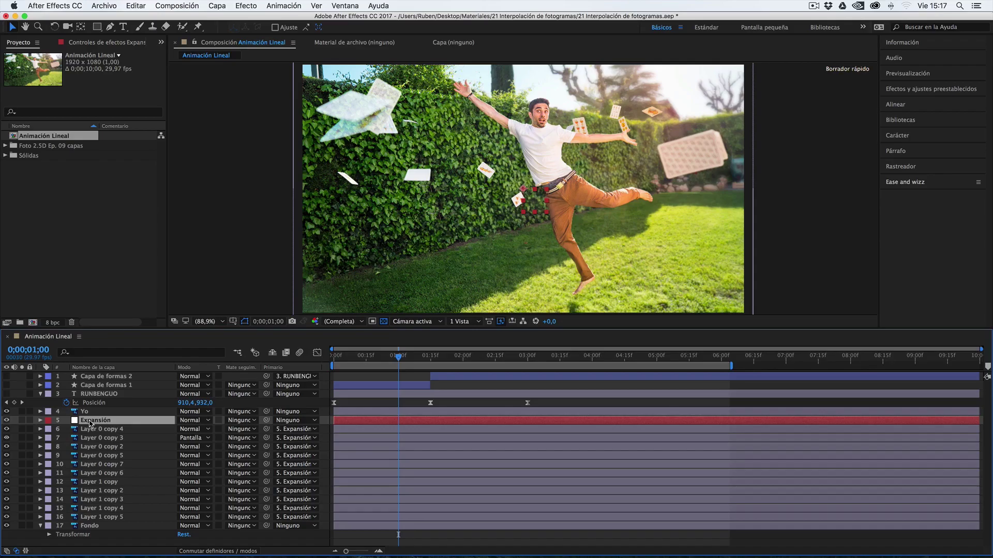
{"action": "key", "text": "alt+p"}
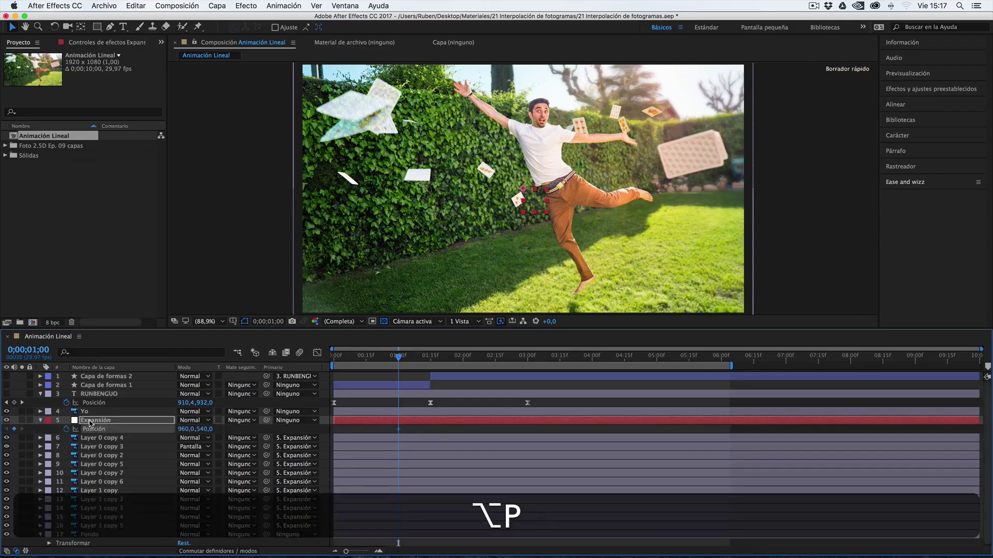
{"action": "scroll", "coordinate": [93, 427], "scroll_direction": "down", "scroll_amount": 1}
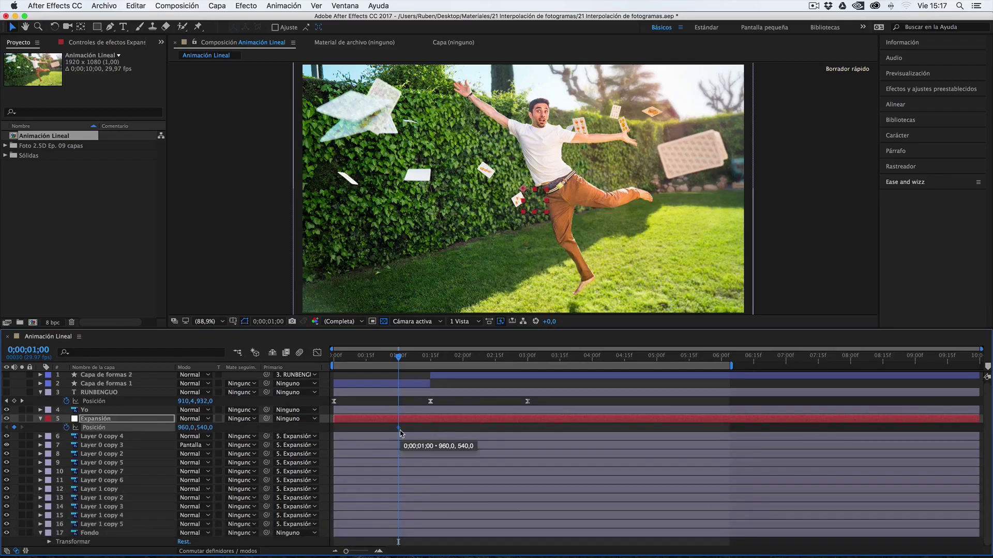
{"action": "key", "text": "super+z"}
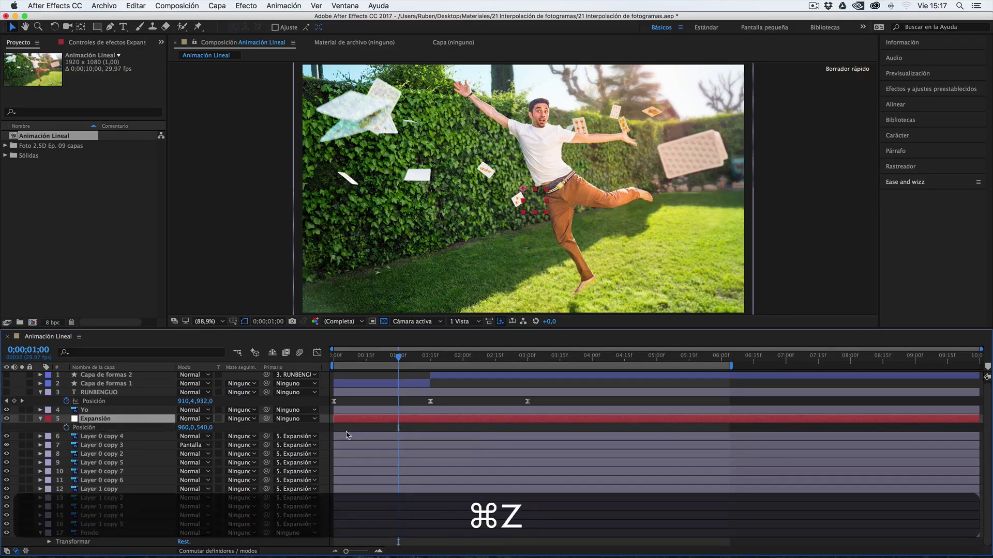
{"action": "key", "text": "p"}
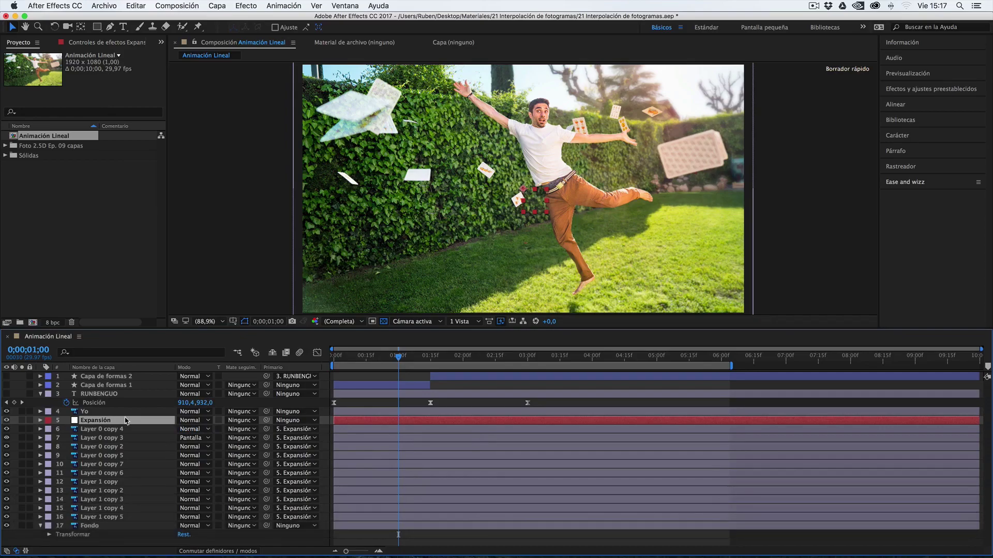
Step: Keyframe the Expansión null's scale at 100% at 0;00;01;00 and at 127% at 0;00;03;00
{"action": "key", "text": "alt+shift+s"}
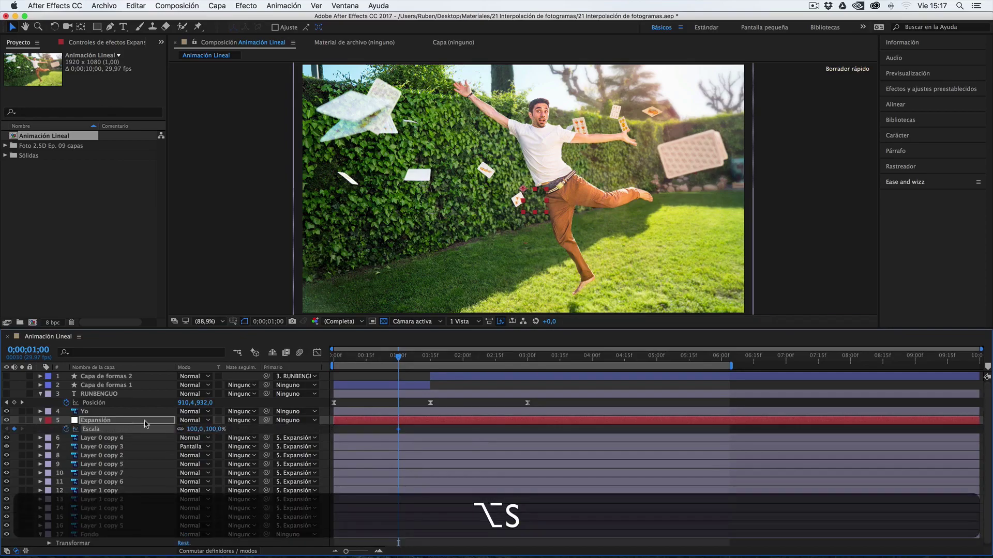
{"action": "left_click_drag", "start_coordinate": [422, 355], "coordinate": [527, 354]}
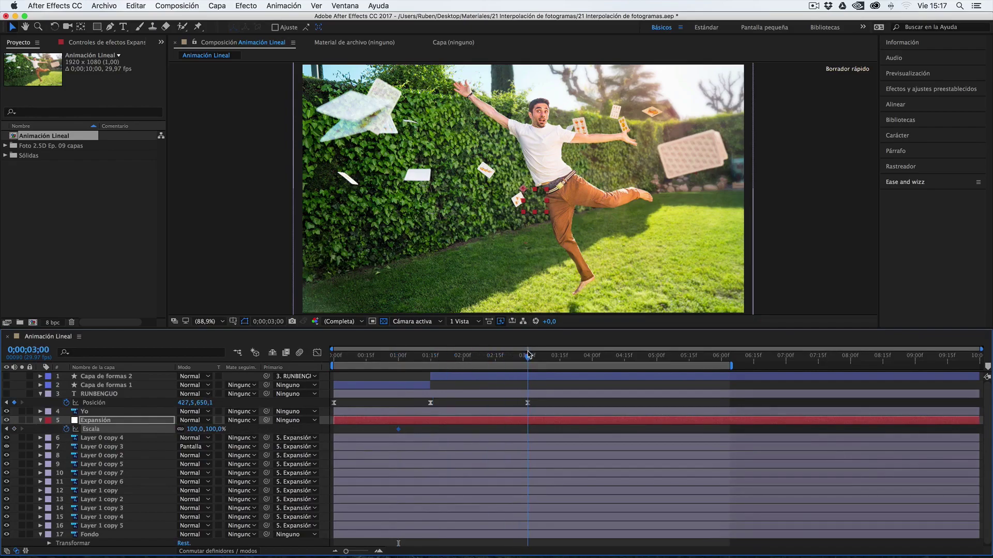
{"action": "left_click_drag", "start_coordinate": [189, 433], "coordinate": [206, 429]}
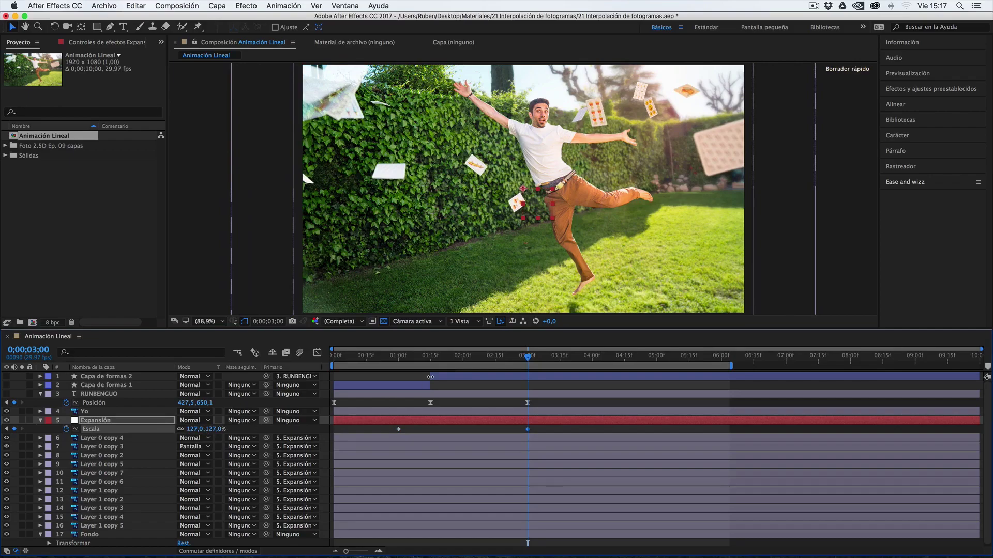
Step: Preview the Expansión null's scale animation, return to 0;00;01;00 and collapse its scale property
{"action": "left_click", "coordinate": [394, 361]}
{"action": "key", "text": "space"}
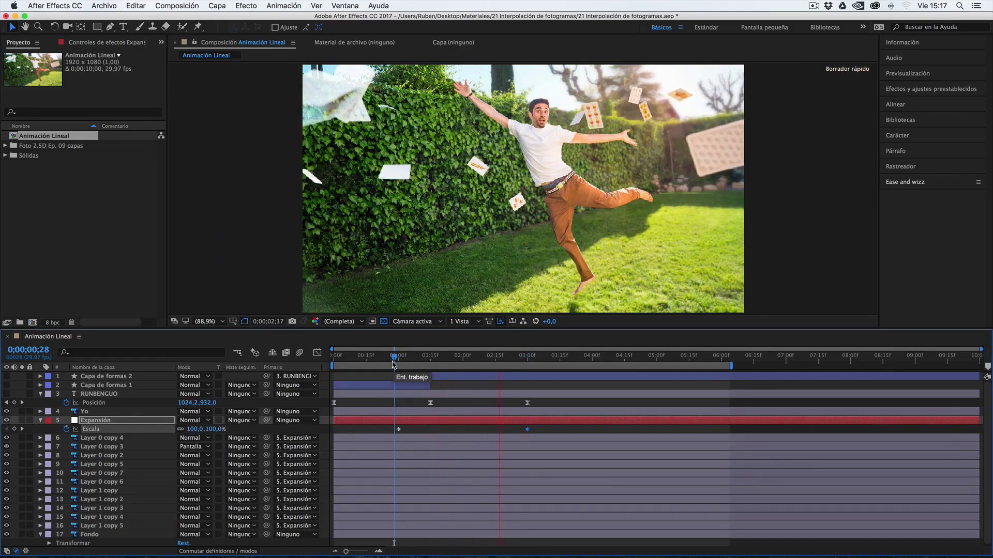
{"action": "key", "text": "space"}
{"action": "key", "text": "k"}
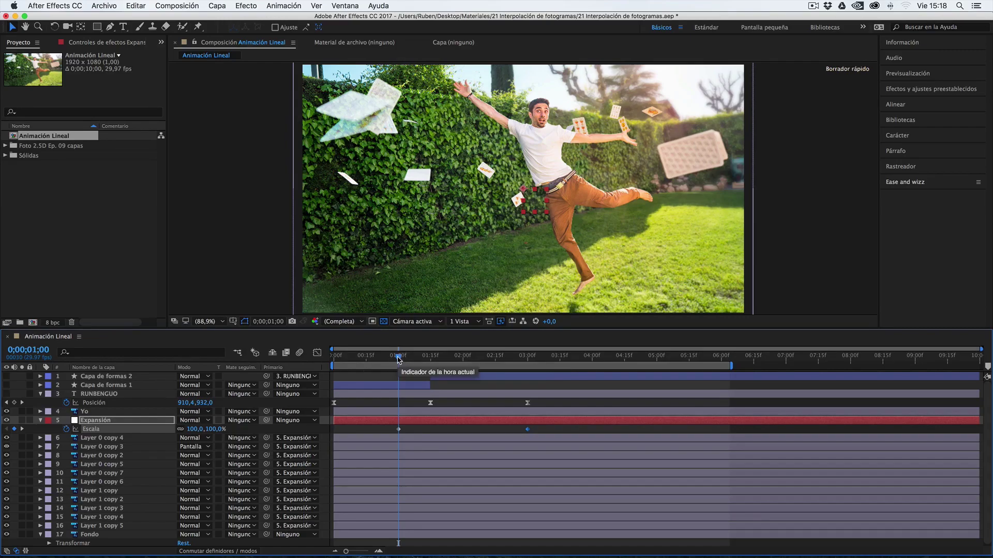
{"action": "left_click_drag", "start_coordinate": [398, 360], "coordinate": [374, 361]}
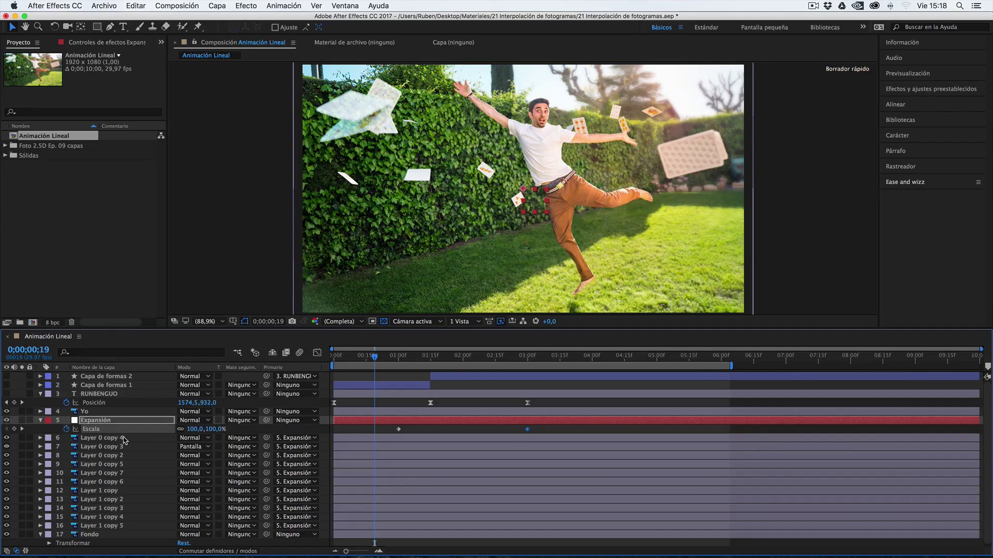
{"action": "left_click", "coordinate": [399, 357]}
{"action": "left_click", "coordinate": [97, 422]}
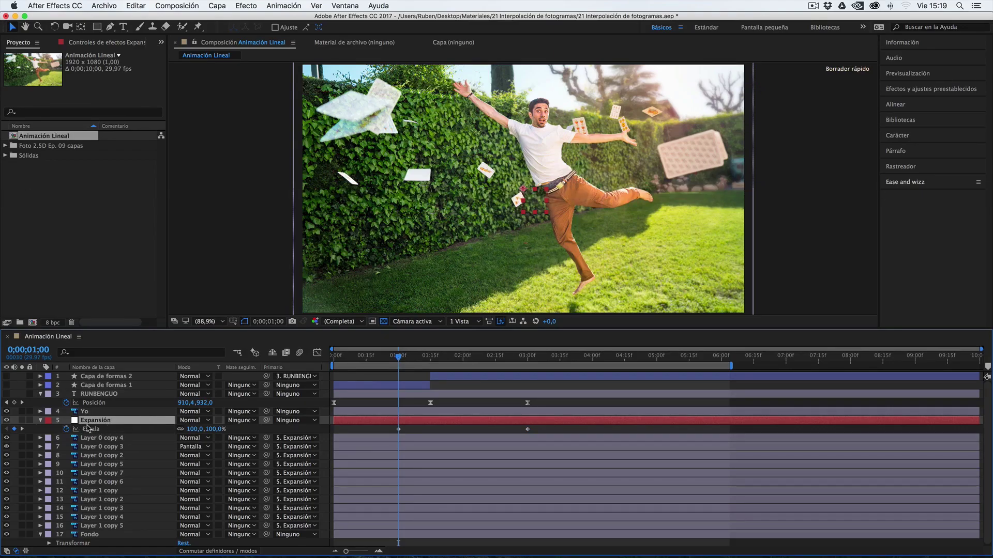
{"action": "key", "text": "s"}
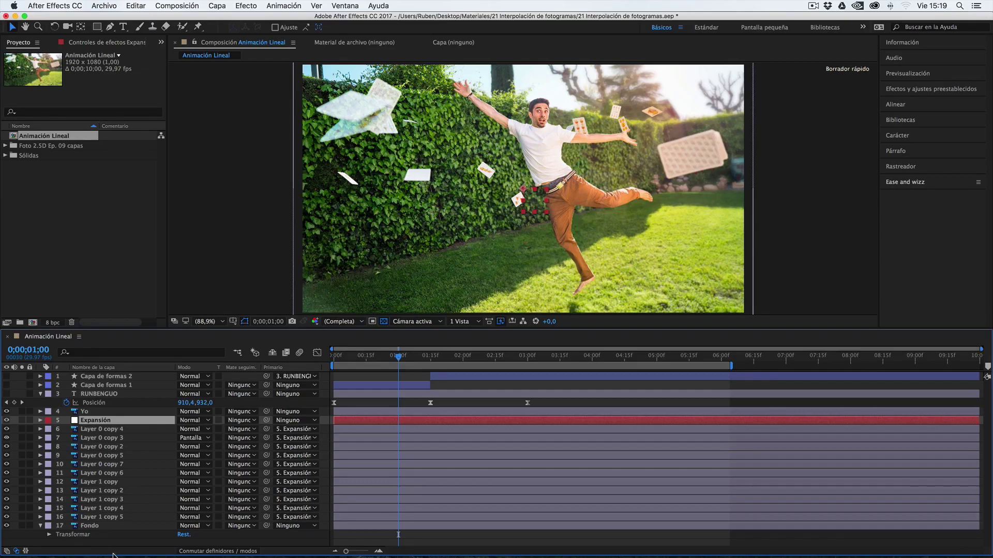
Step: Insert another null object between the Expansión null and Layer 0 copy 4
{"action": "left_click", "coordinate": [99, 431]}
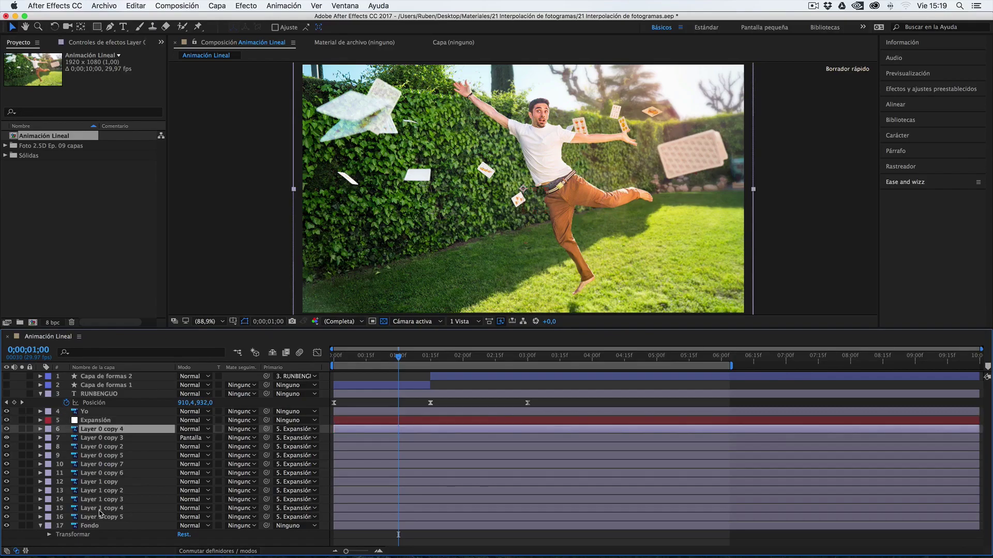
{"action": "left_click", "coordinate": [100, 514]}
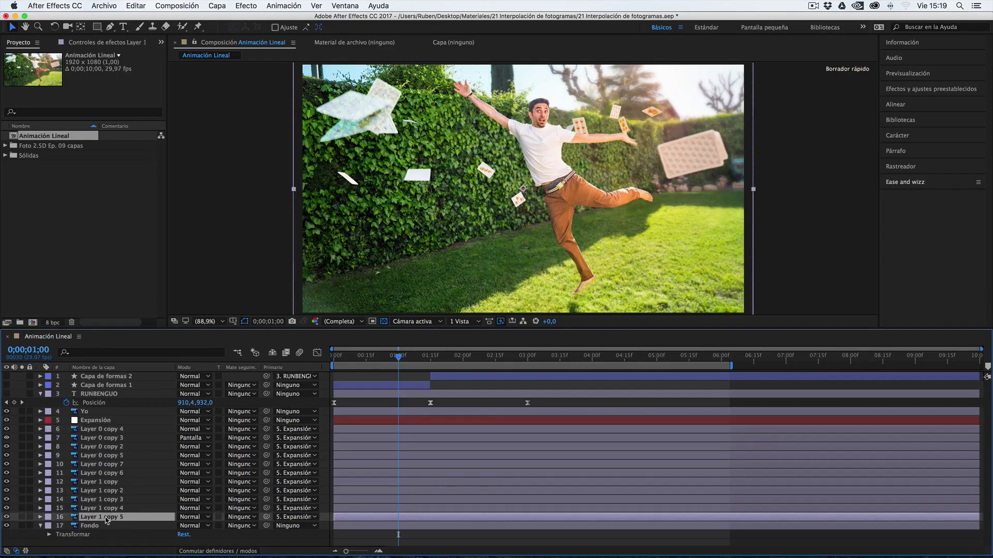
{"action": "right_click", "coordinate": [115, 546]}
{"action": "left_click", "coordinate": [92, 446]}
{"action": "left_click", "coordinate": [94, 431]}
{"action": "right_click", "coordinate": [120, 544]}
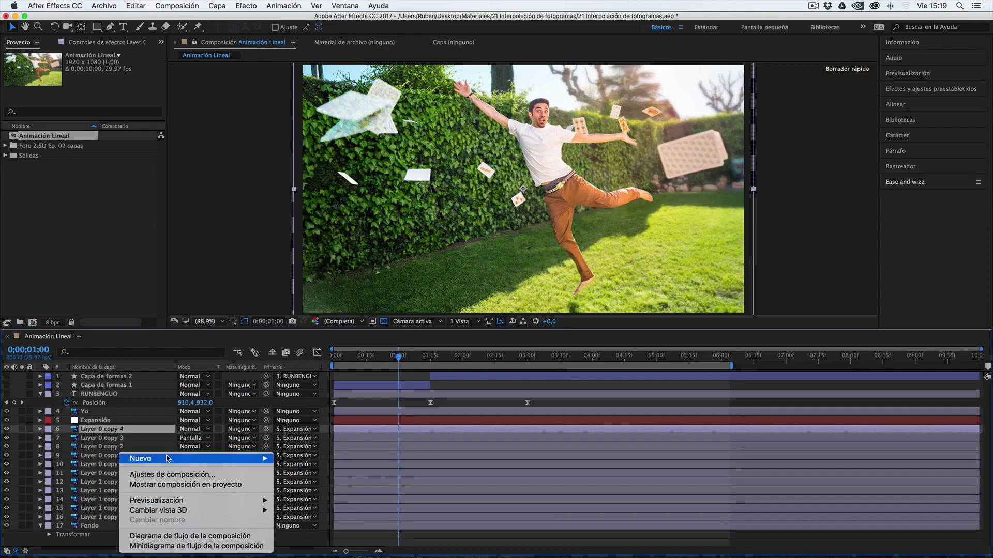
{"action": "mouse_move", "coordinate": [166, 459]}
{"action": "left_click", "coordinate": [305, 504]}
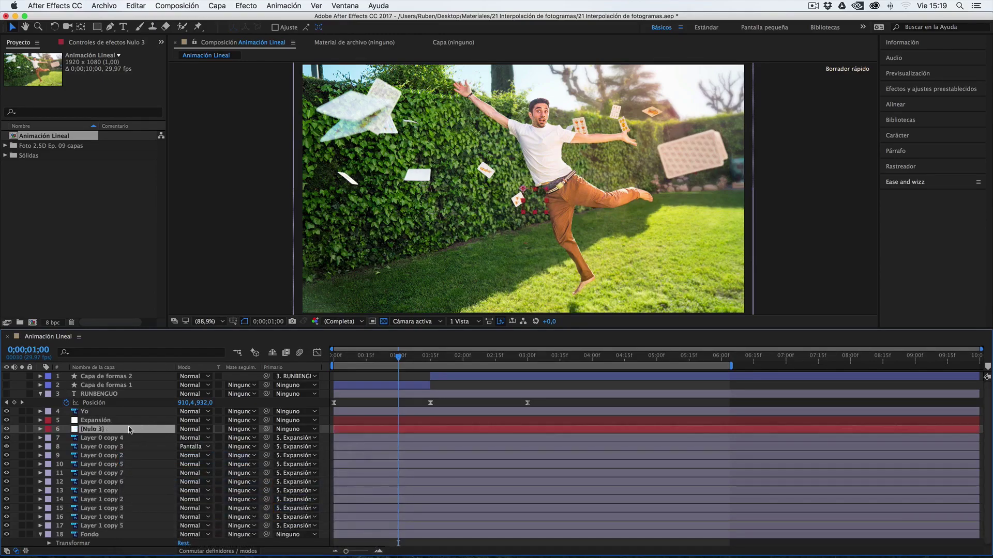
Step: Rename the null object below Expansión as "No tocar las cartas de debajo porfaor!"
{"action": "right_click", "coordinate": [123, 430]}
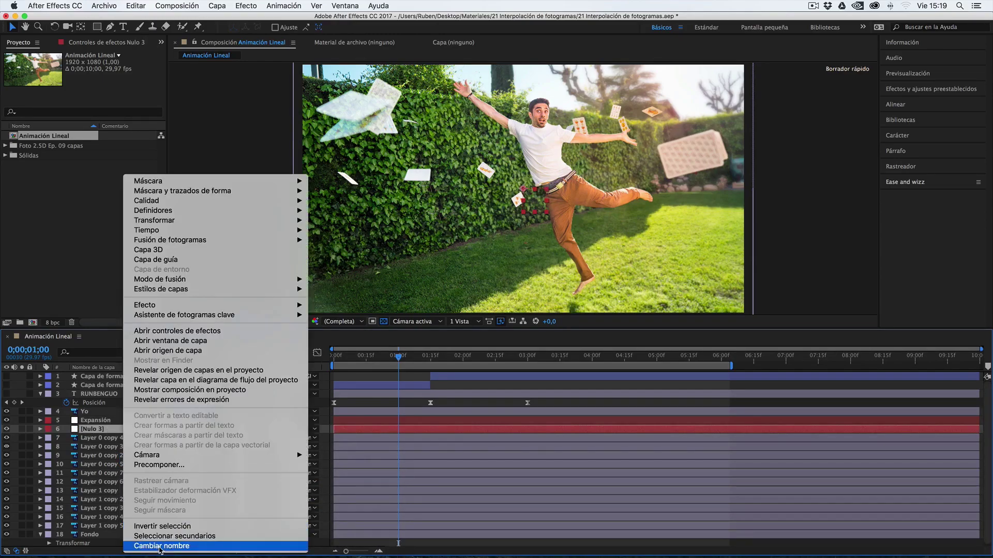
{"action": "left_click", "coordinate": [159, 546]}
{"action": "type", "text": "No tocar la"}
{"action": "type", "text": "s cartas de de"}
{"action": "type", "text": "bajo pora"}
{"action": "key", "text": "BackSpace"}
{"action": "type", "text": "faor"}
{"action": "type", "text": "I"}
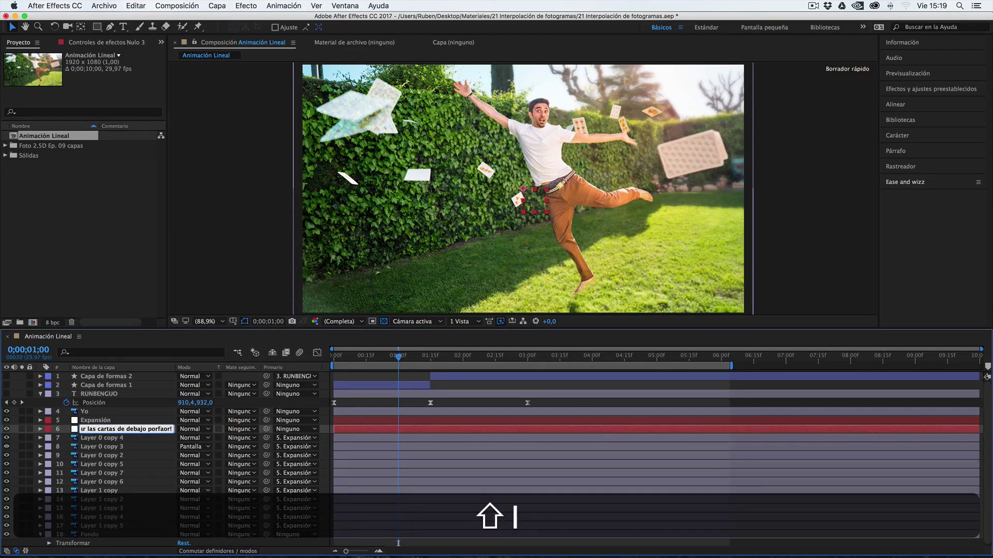
{"action": "key", "text": "Return"}
Step: Widen the layer name column, and delete both the note null and the Expansión null
{"action": "left_click_drag", "start_coordinate": [175, 371], "coordinate": [197, 372]}
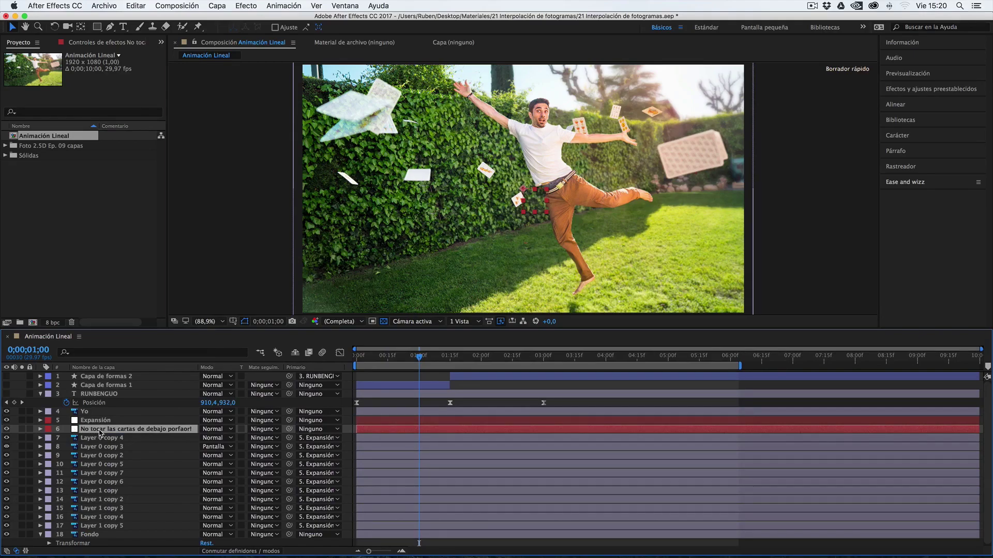
{"action": "key", "text": "Delete"}
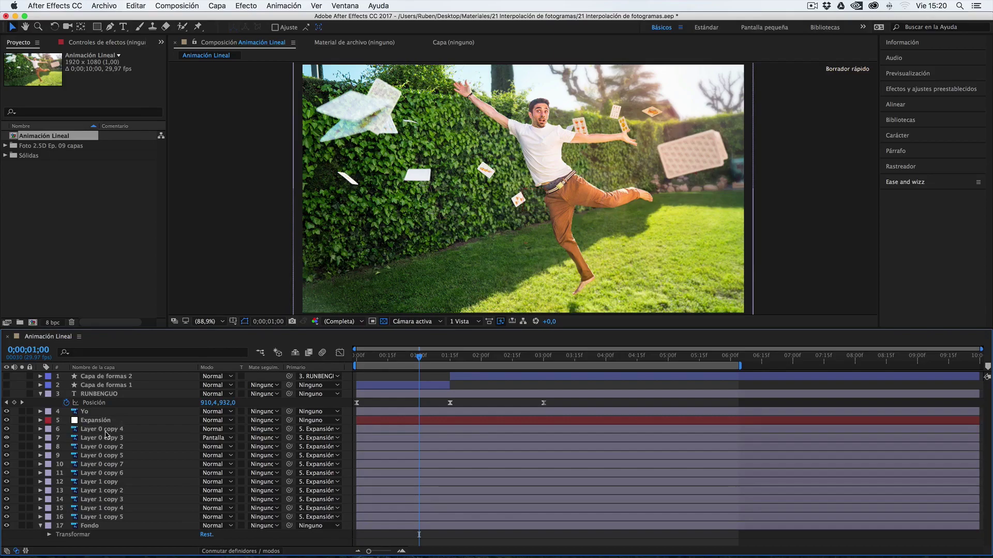
{"action": "key", "text": "Delete"}
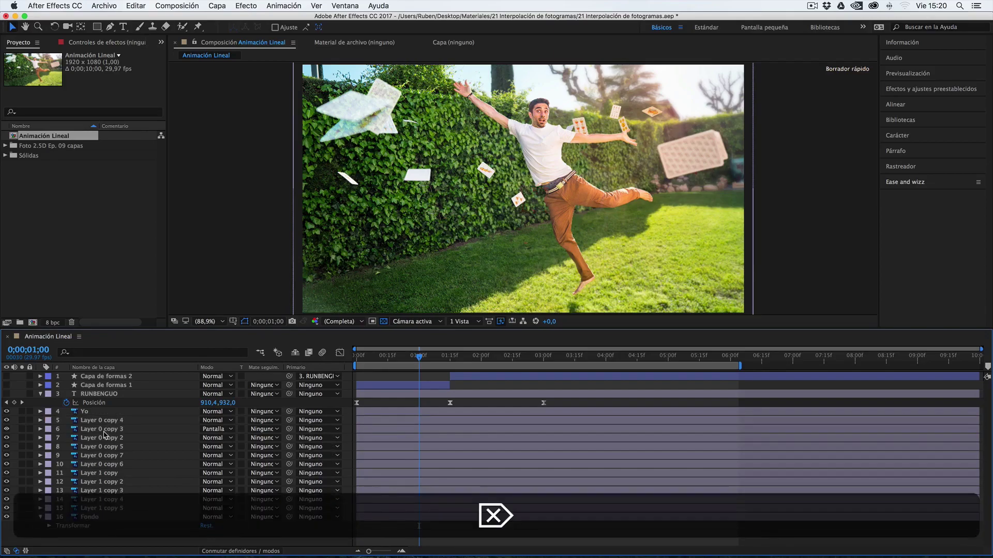
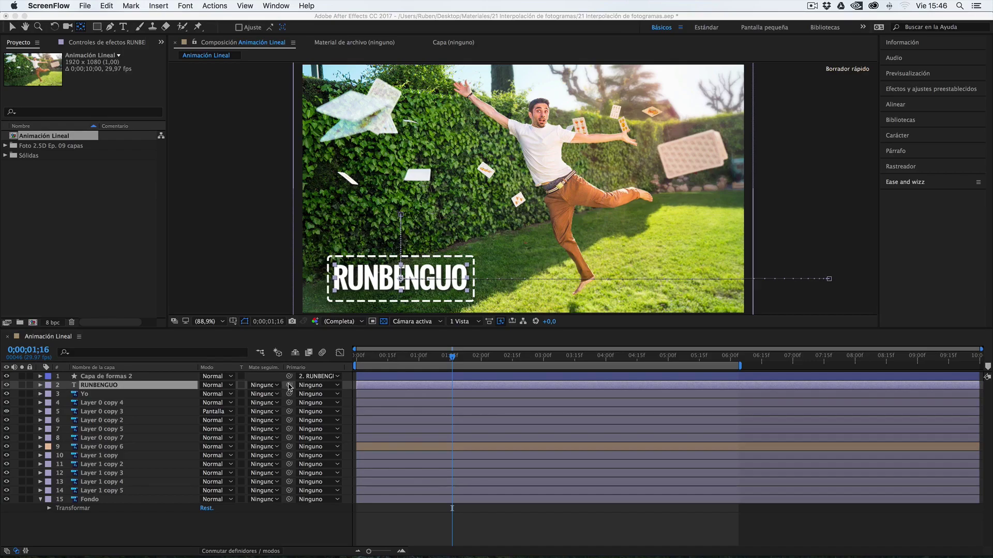
Step: Select Layer 0 copy 6 and toggle its visibility several times to identify its card in the composition, leaving it visible
{"action": "left_click", "coordinate": [289, 389]}
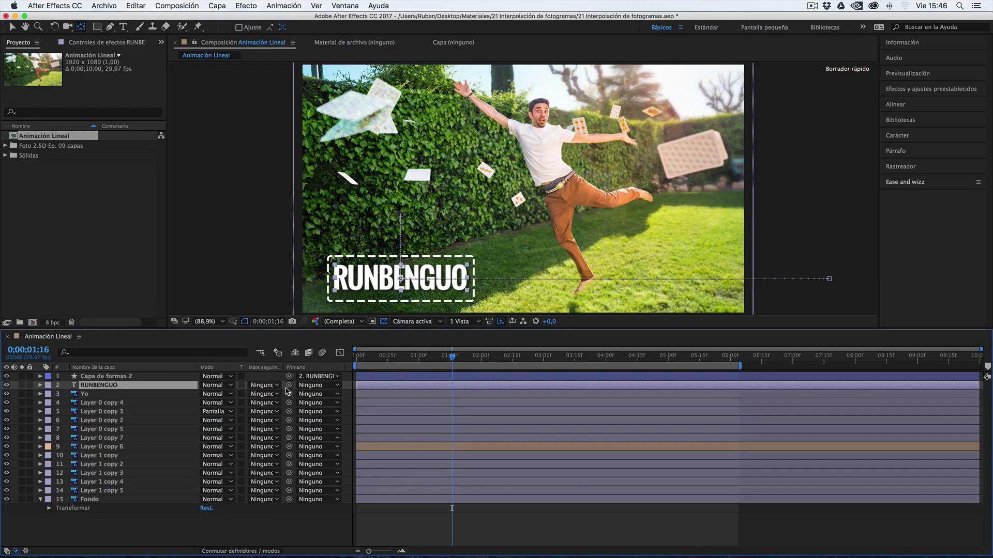
{"action": "left_click", "coordinate": [137, 447]}
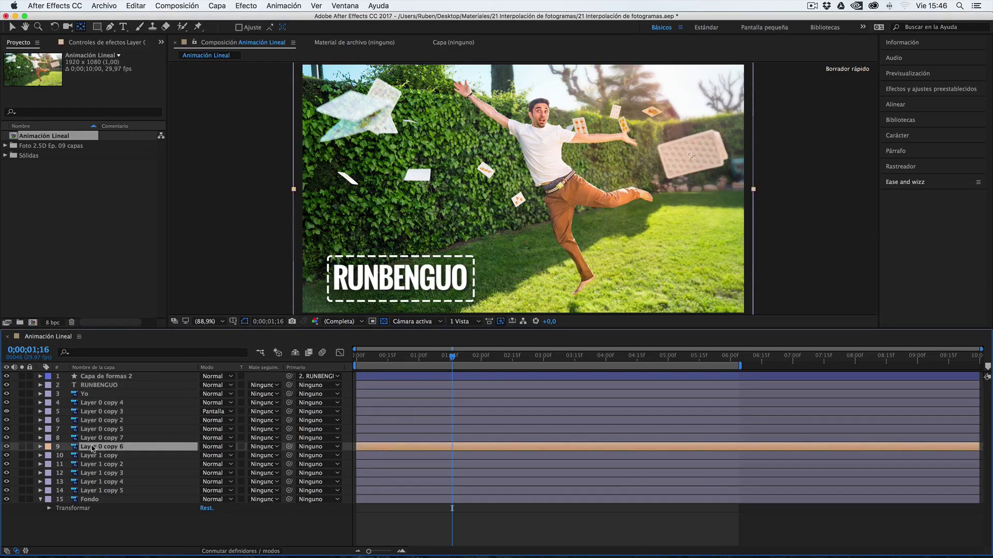
{"action": "left_click", "coordinate": [7, 446]}
{"action": "left_click", "coordinate": [7, 447]}
{"action": "left_click", "coordinate": [6, 446]}
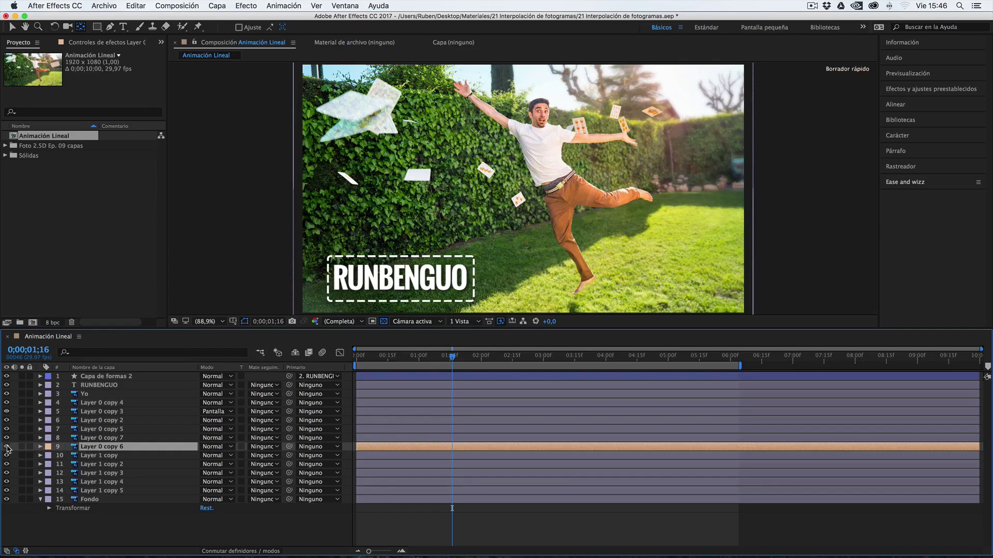
{"action": "left_click", "coordinate": [7, 446]}
{"action": "left_click", "coordinate": [6, 446]}
{"action": "left_click", "coordinate": [7, 447]}
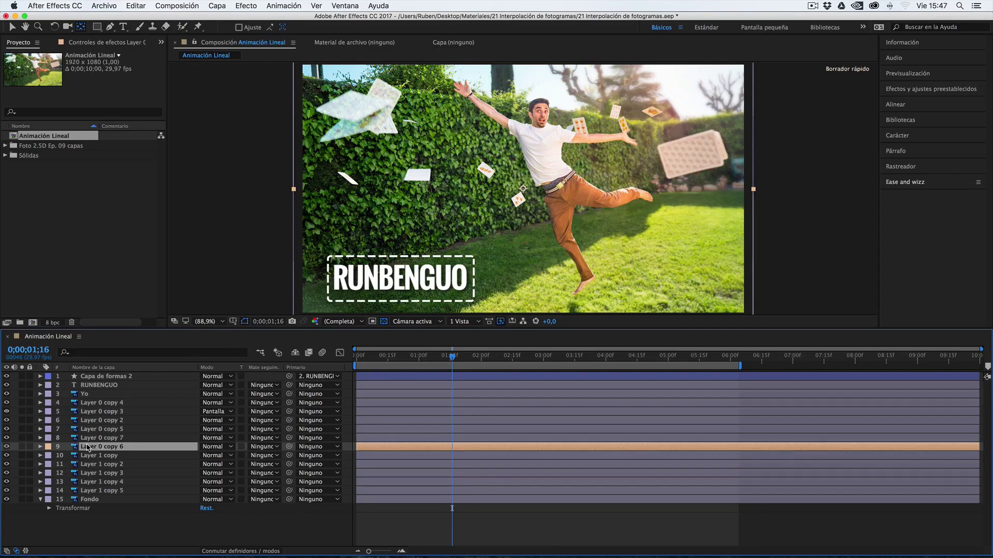
Step: Show the Rotation property of Layer 0 copy 6 and add an expression to it
{"action": "key", "text": "r"}
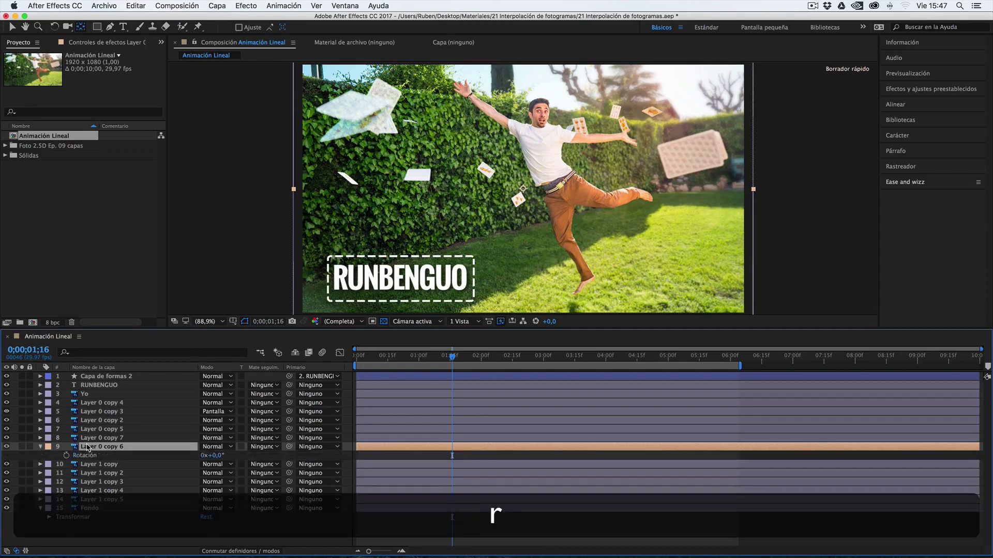
{"action": "left_click", "coordinate": [87, 457]}
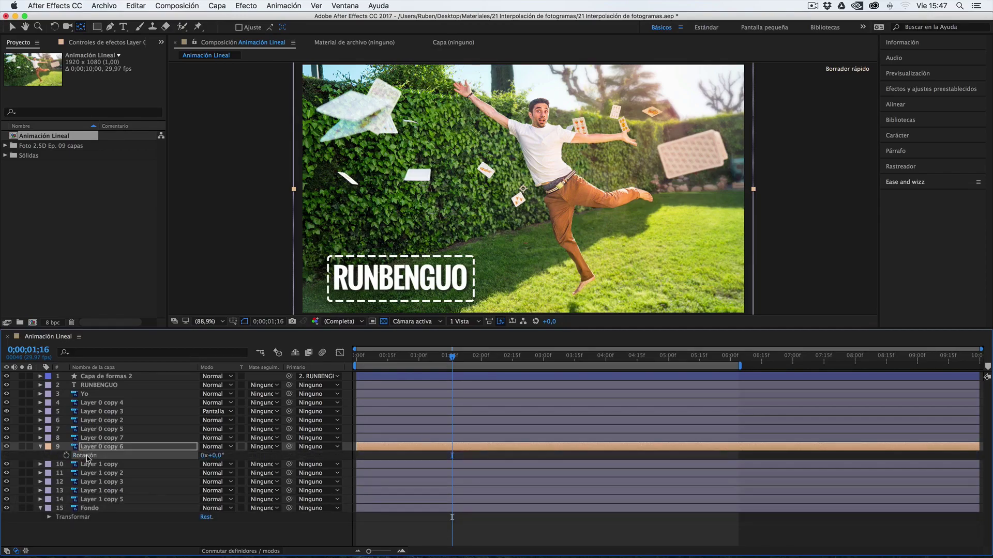
{"action": "left_click", "coordinate": [273, 4]}
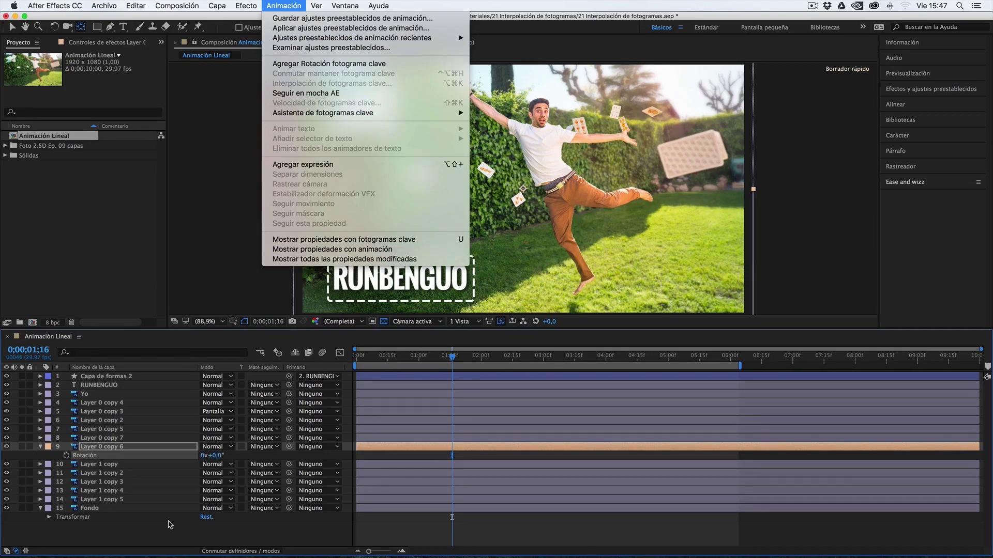
{"action": "left_click", "coordinate": [165, 532]}
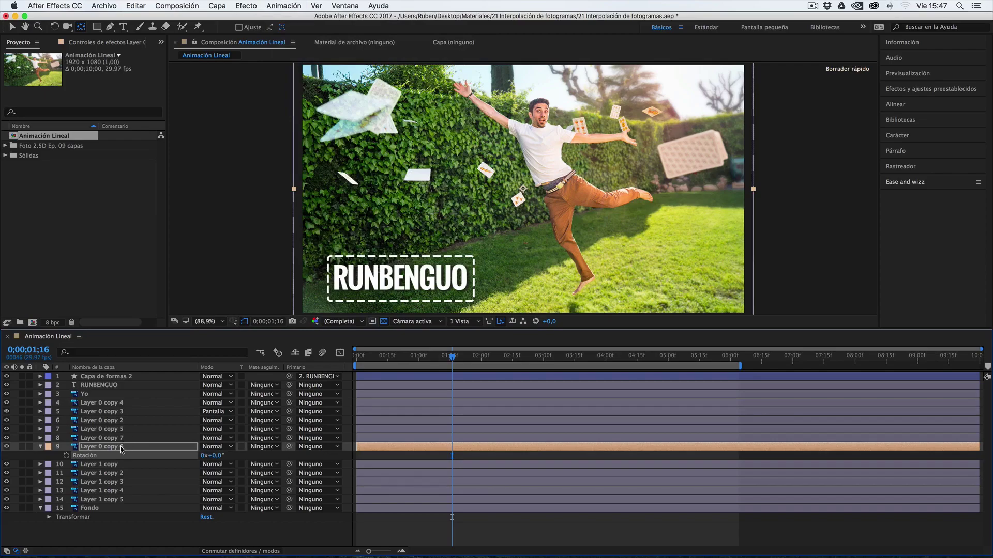
{"action": "key", "text": "alt"}
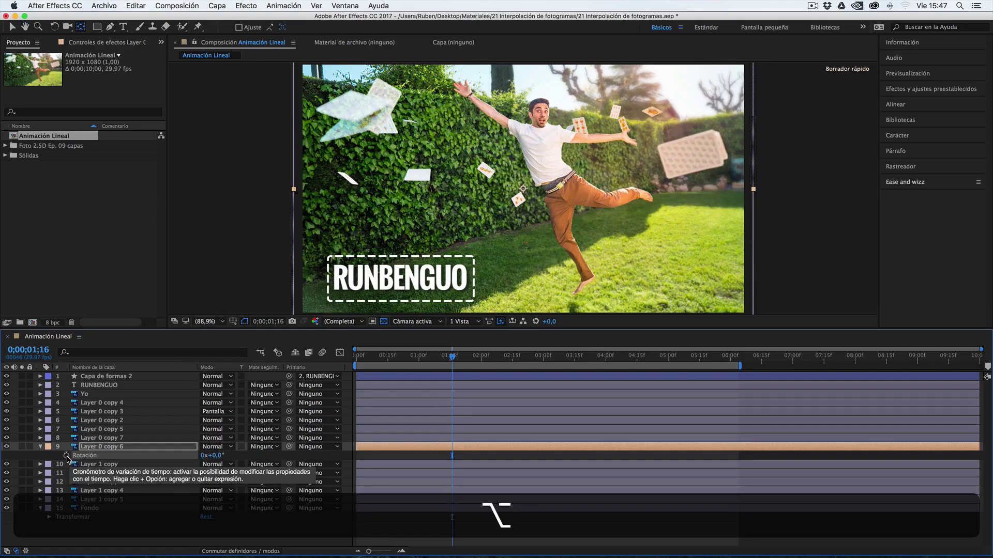
{"action": "left_click", "coordinate": [67, 456], "text": "alt"}
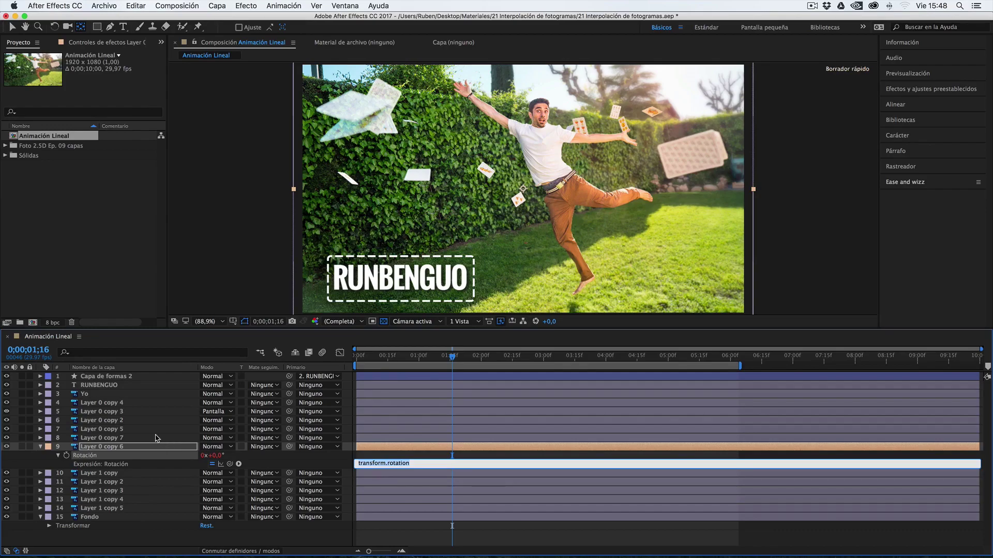
Step: Show the Position property of the RUNBENGUO text layer
{"action": "left_click", "coordinate": [105, 386]}
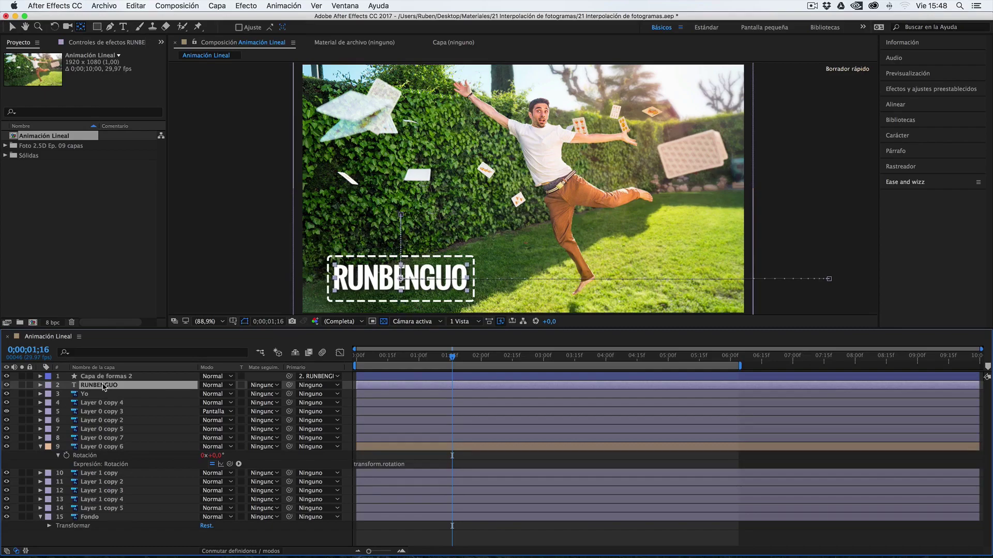
{"action": "key", "text": "p"}
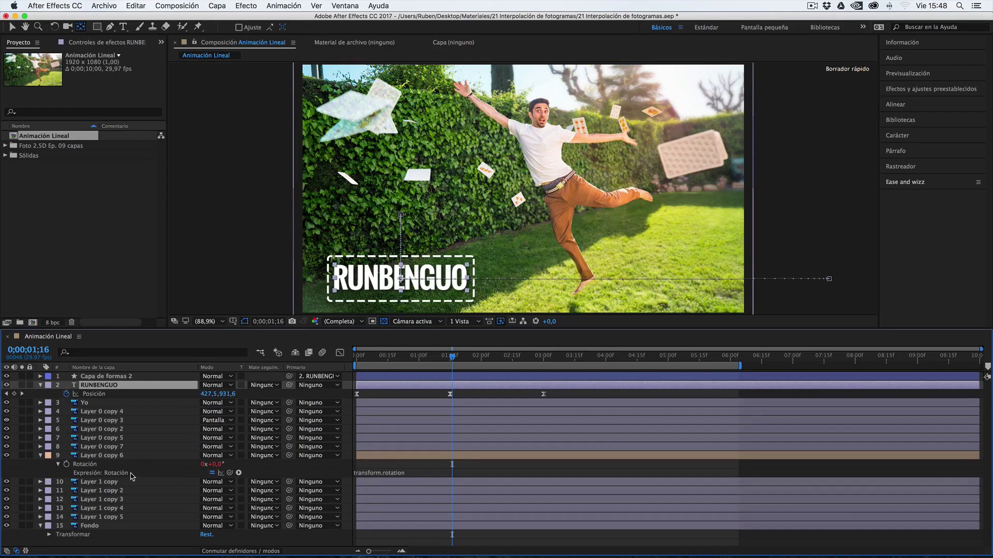
{"action": "key", "text": "p"}
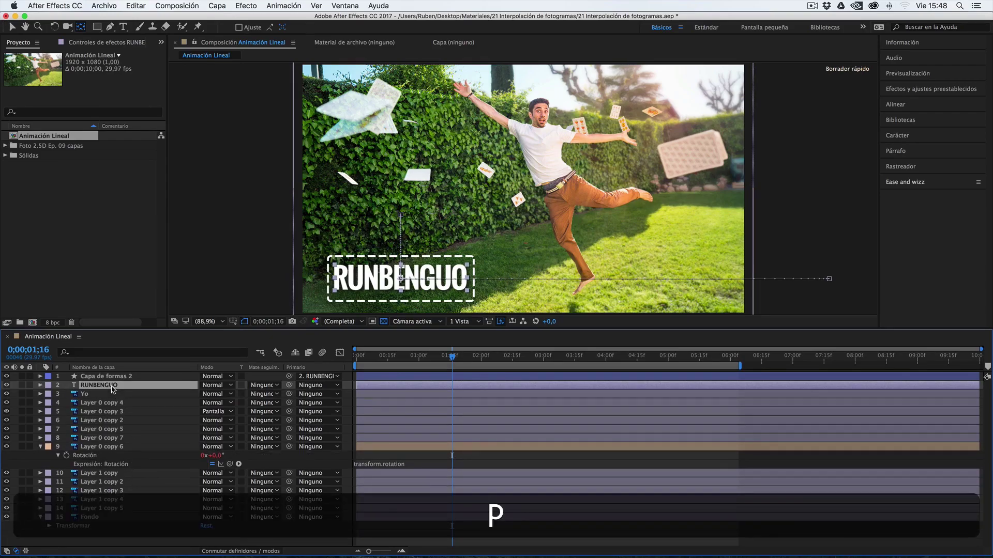
{"action": "key", "text": "p"}
Step: Add a rotation expression to Layer 0 copy 6 and link it to the RUNBENGUO layer's Y position
{"action": "left_click", "coordinate": [101, 457]}
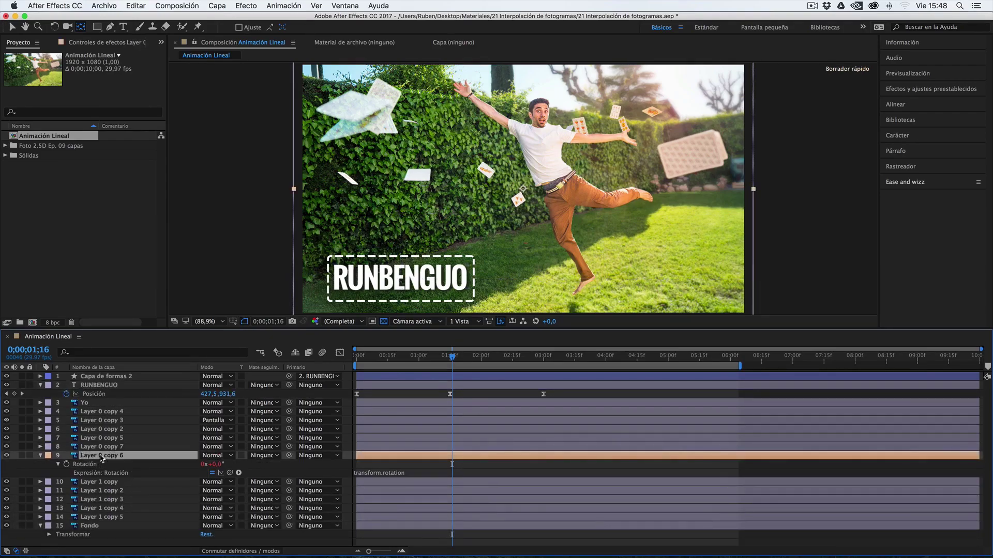
{"action": "key", "text": "r"}
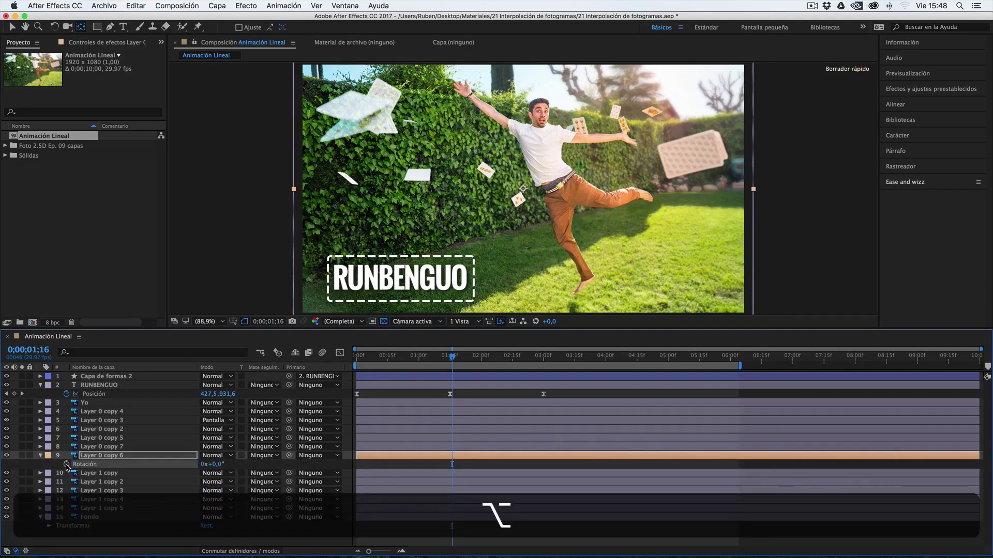
{"action": "left_click", "coordinate": [66, 464], "text": "alt"}
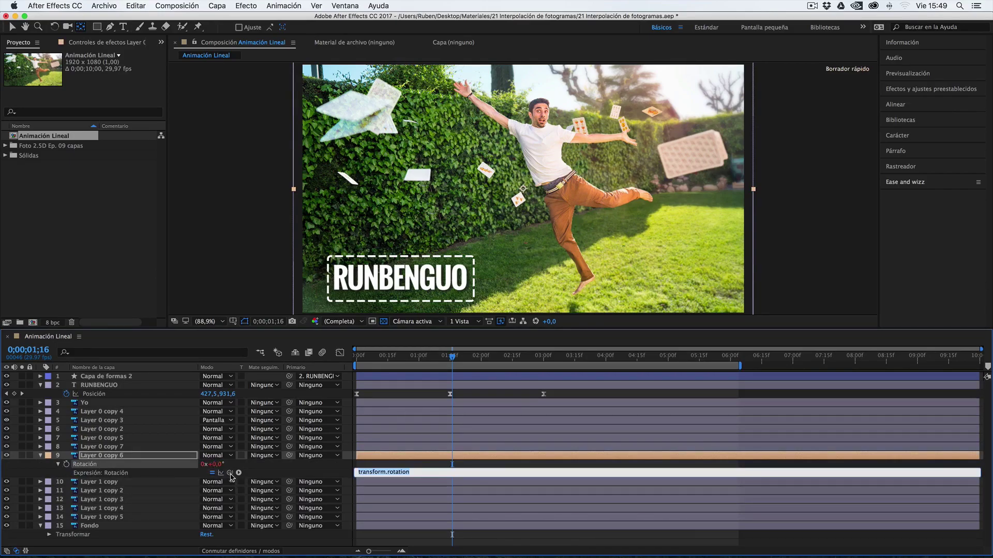
{"action": "left_click", "coordinate": [451, 357]}
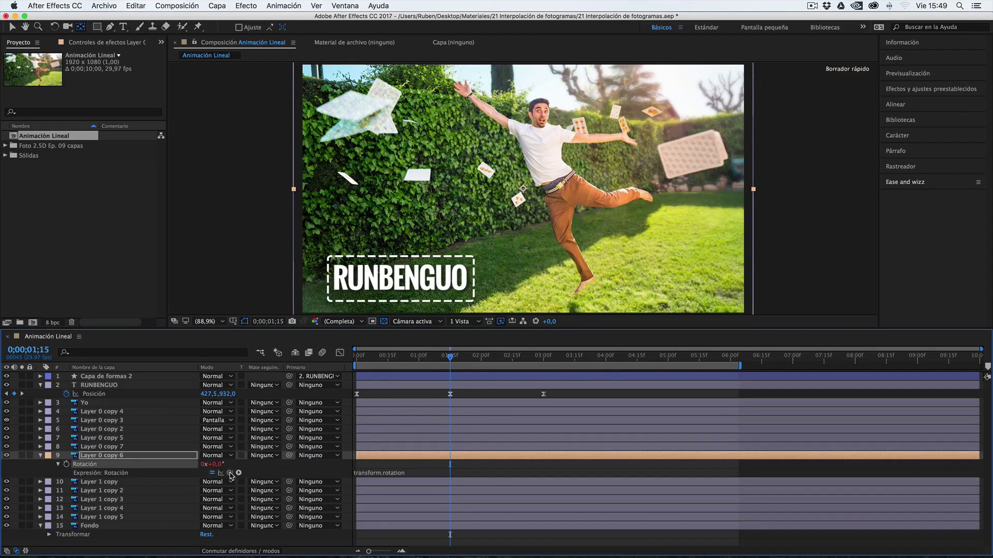
{"action": "left_click_drag", "start_coordinate": [230, 474], "coordinate": [228, 399]}
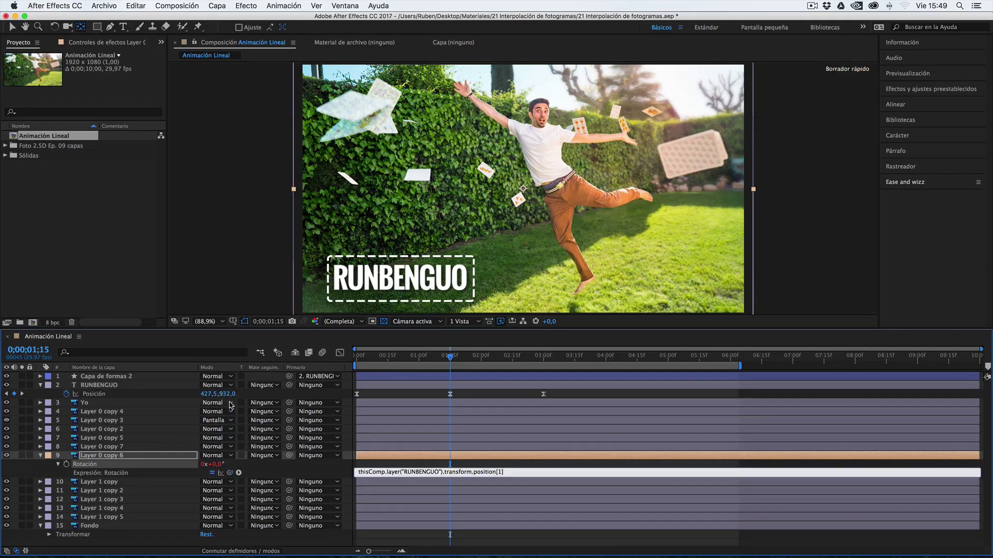
Step: Scrub through the title's upward movement to check the card's linked rotation, and undo the rotation expression
{"action": "left_click_drag", "start_coordinate": [422, 357], "coordinate": [457, 360]}
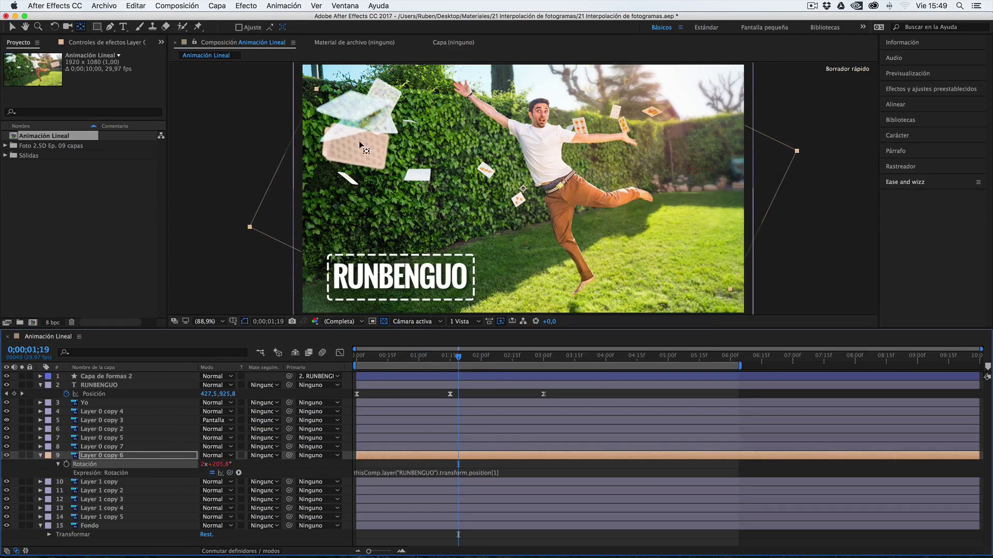
{"action": "left_click_drag", "start_coordinate": [461, 356], "coordinate": [466, 356]}
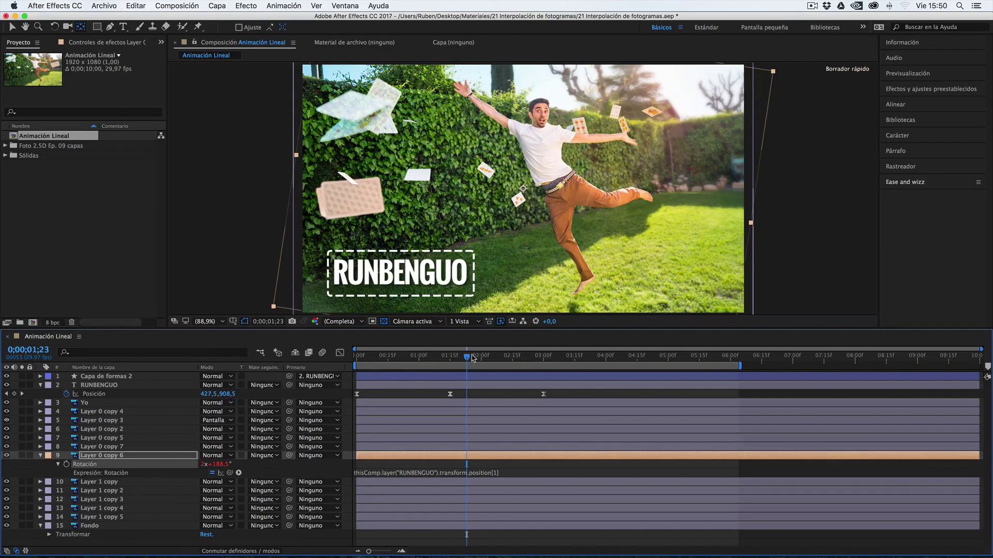
{"action": "left_click_drag", "start_coordinate": [470, 358], "coordinate": [514, 354]}
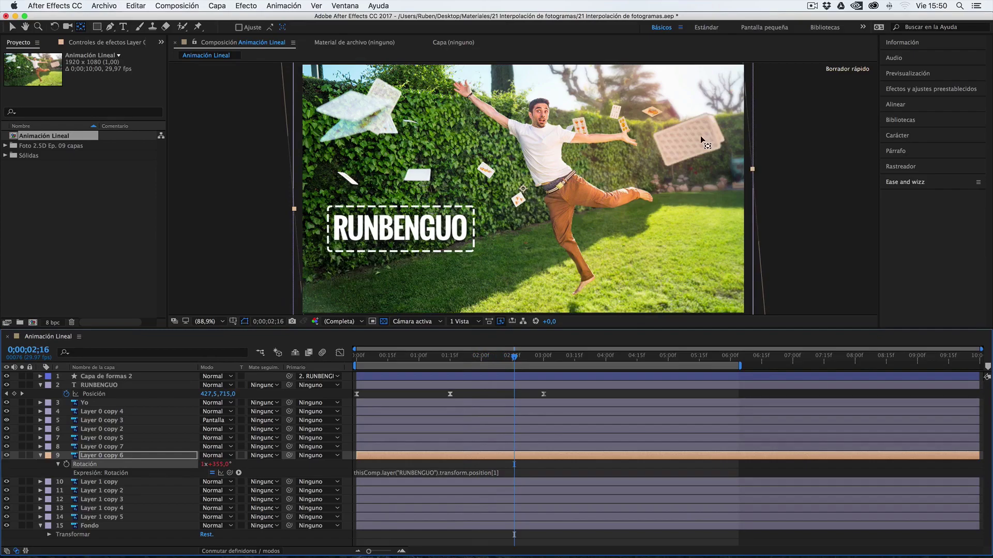
{"action": "key", "text": "super+z"}
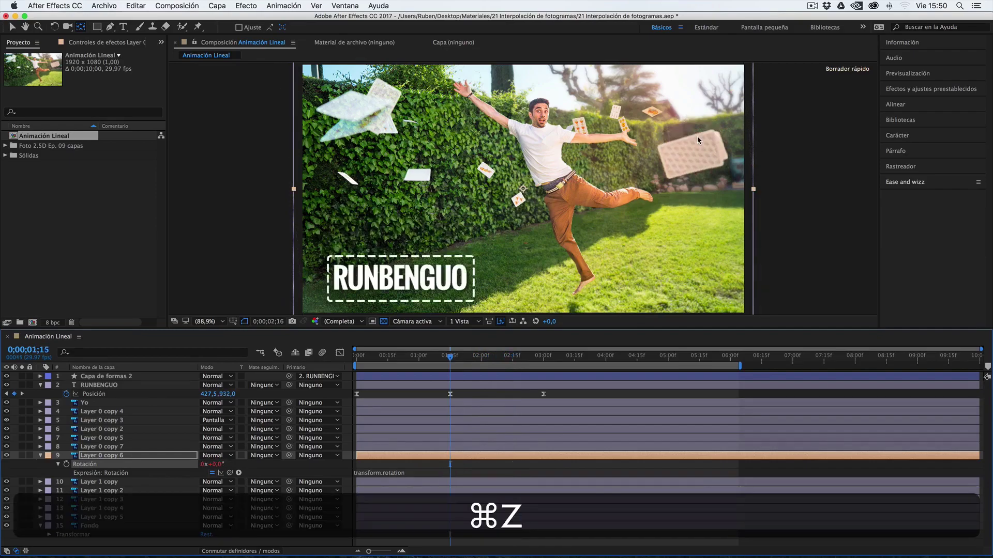
{"action": "key", "text": "super+z"}
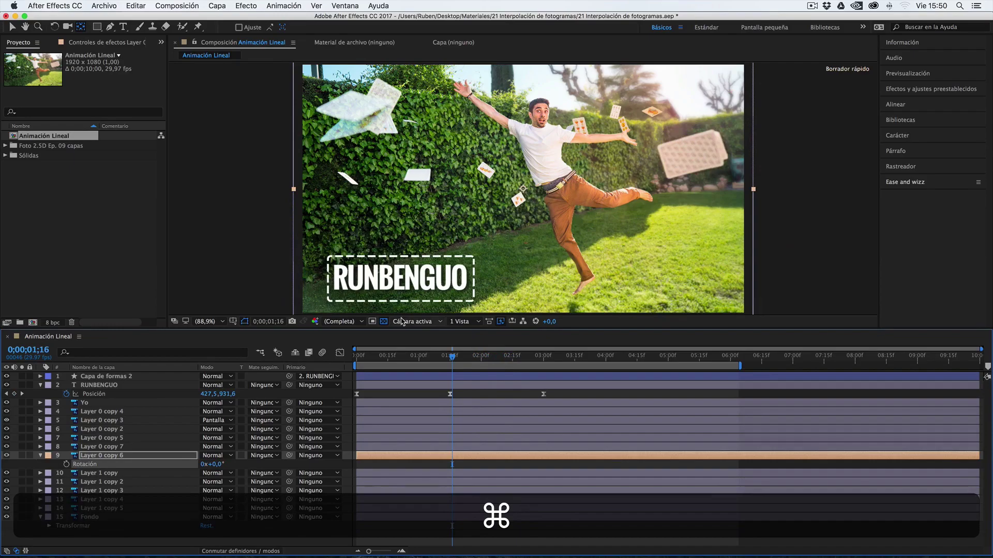
Step: Move the anchor point of Layer 0 copy 6 to the centre of its large blurred card with the Pan Behind tool
{"action": "left_click", "coordinate": [107, 457]}
{"action": "key", "text": "y"}
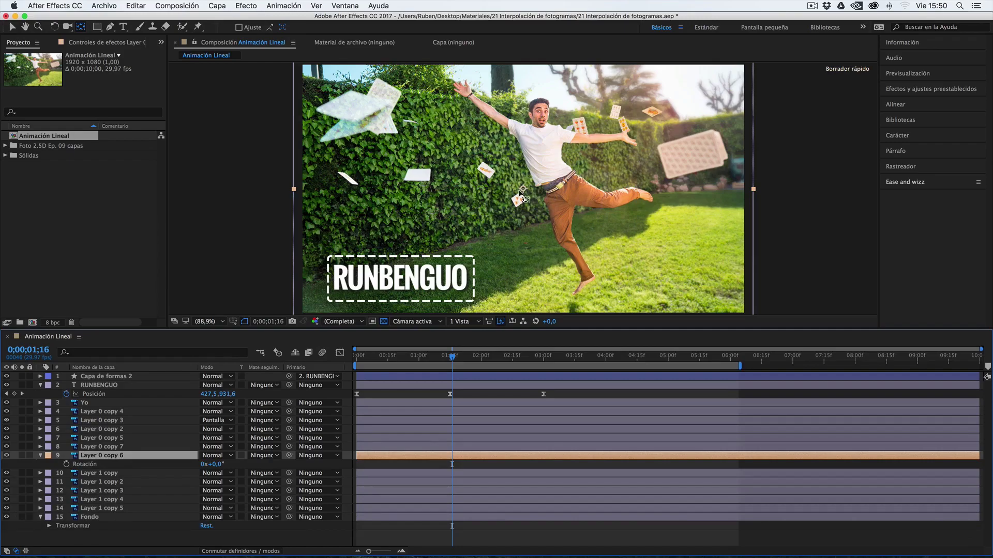
{"action": "left_click_drag", "start_coordinate": [522, 190], "coordinate": [691, 156]}
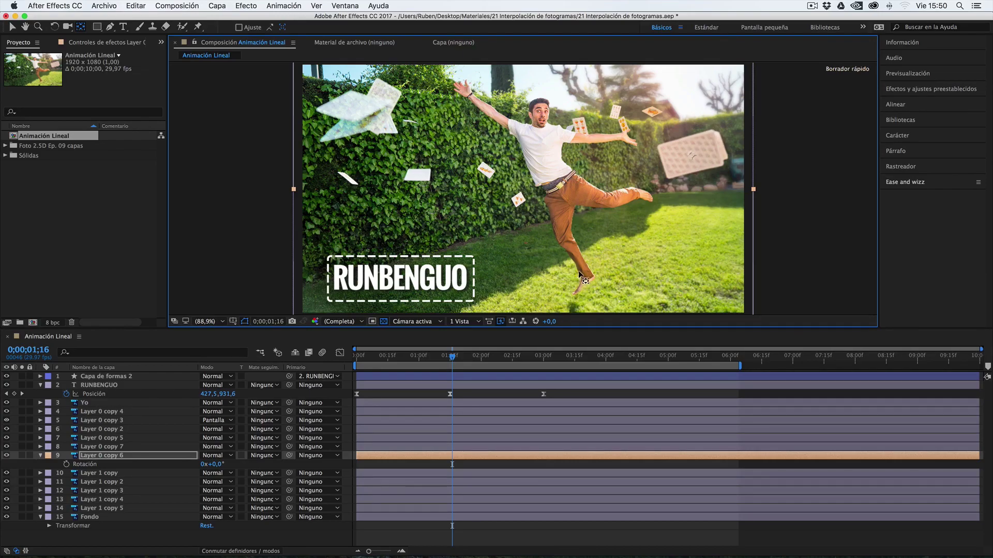
Step: Link Layer 0 copy 6's rotation to the RUNBENGUO layer's Y position with the expression thisComp.layer("RUNBENGUO").transform.position[1]
{"action": "left_click", "coordinate": [67, 464], "text": "alt"}
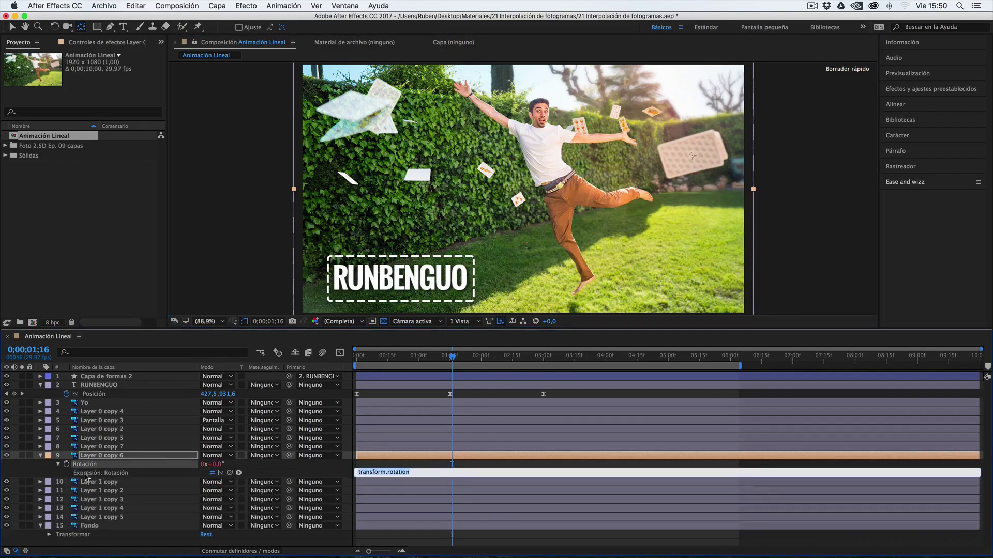
{"action": "left_click_drag", "start_coordinate": [230, 474], "coordinate": [228, 397]}
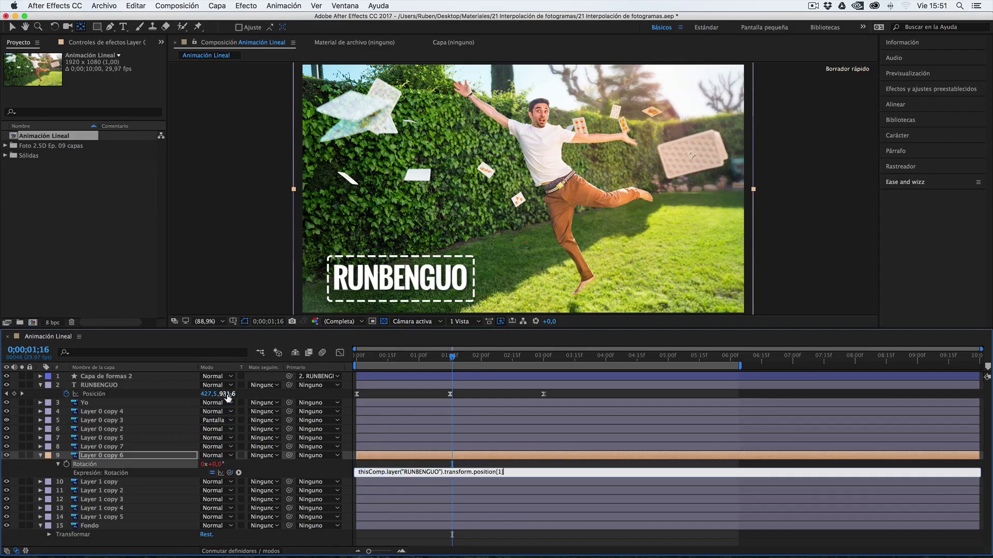
{"action": "left_click", "coordinate": [456, 355]}
Step: Preview the composition from the start and scrub the title's vertical movement to check the card spinning around its centre
{"action": "left_click_drag", "start_coordinate": [457, 356], "coordinate": [353, 360]}
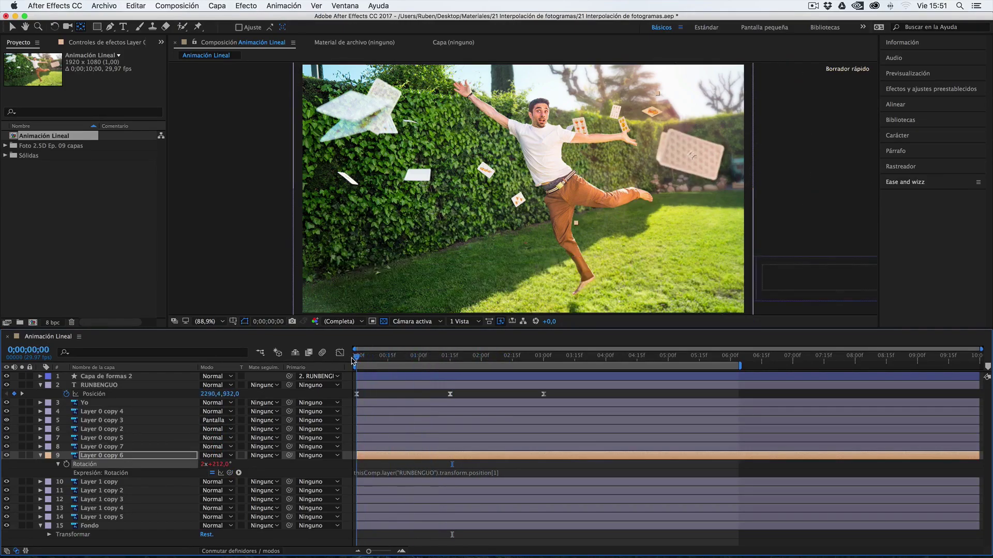
{"action": "key", "text": "space"}
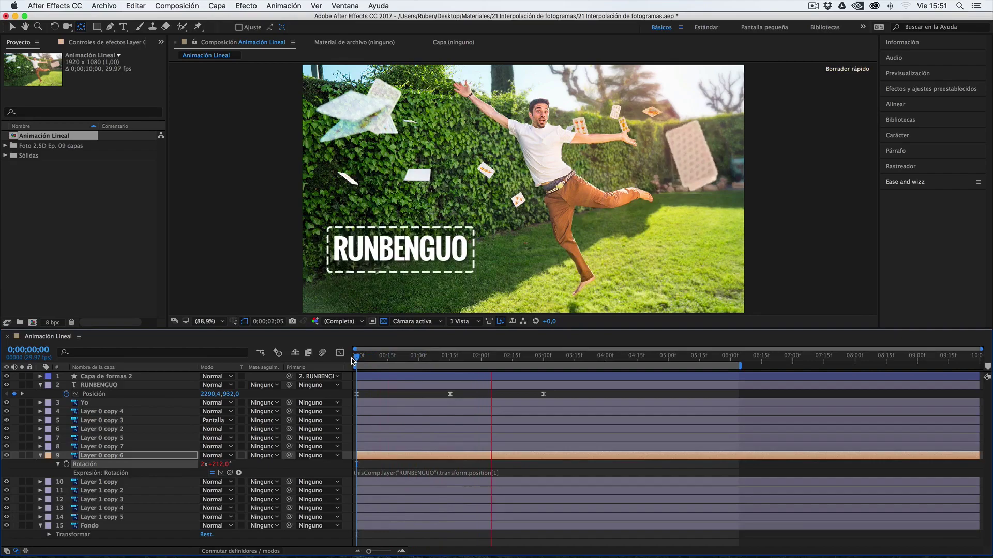
{"action": "key", "text": "space"}
{"action": "key", "text": "space"}
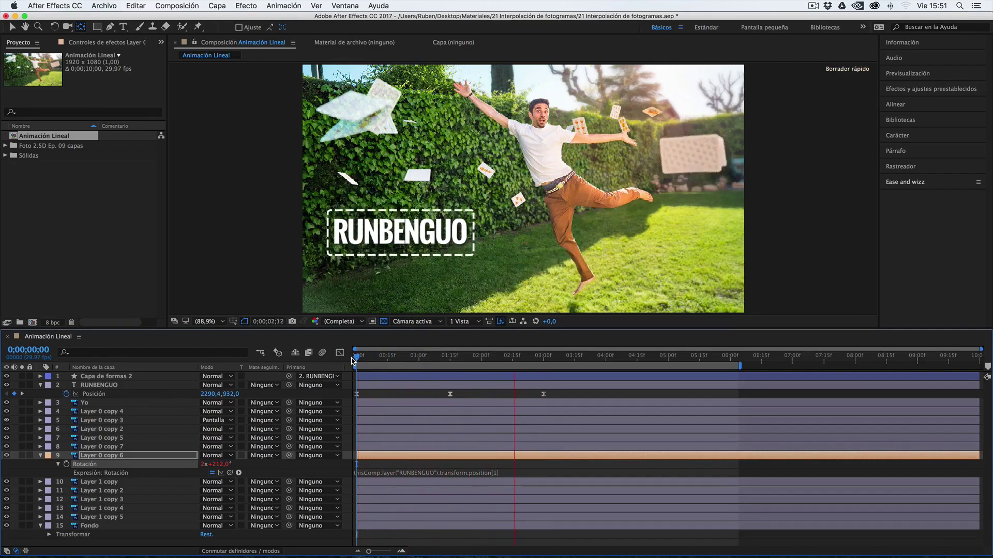
{"action": "key", "text": "space"}
{"action": "left_click_drag", "start_coordinate": [452, 358], "coordinate": [543, 356]}
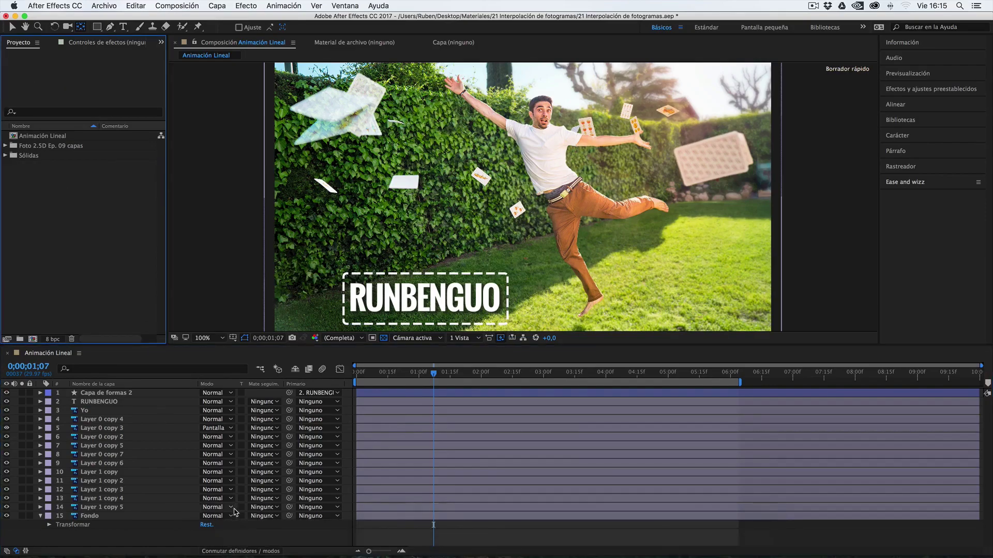
Step: Switch to Finder, open the folder 27 Sincronización con música, and select its Jahzzar_-_11_-_sketch_rum-portrait.mp3 file
{"action": "key", "text": "super+Tab"}
{"action": "left_click", "coordinate": [350, 131]}
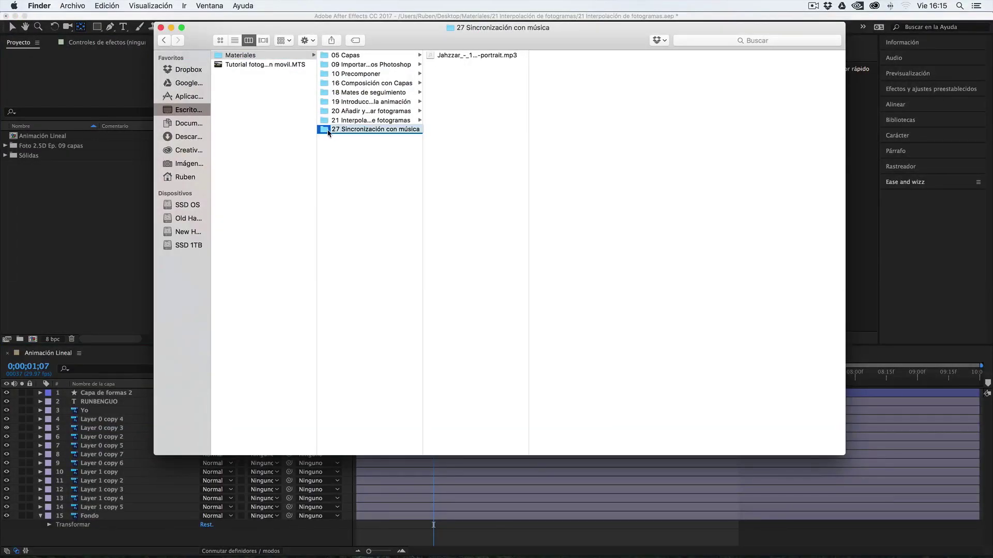
{"action": "left_click", "coordinate": [464, 54]}
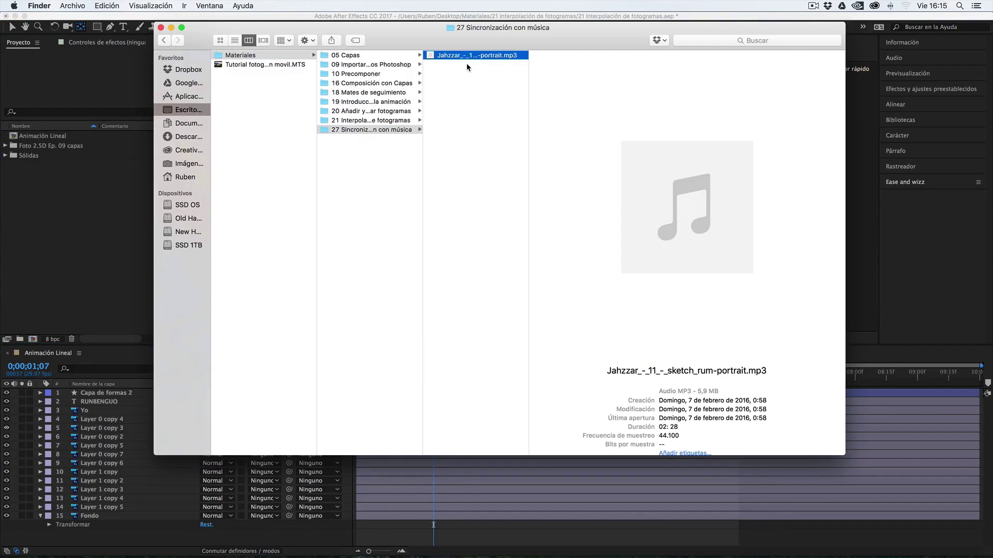
{"action": "left_click", "coordinate": [441, 56]}
{"action": "double_click", "coordinate": [447, 58]}
{"action": "left_click", "coordinate": [460, 57]}
{"action": "left_click_drag", "start_coordinate": [459, 56], "coordinate": [440, 58]}
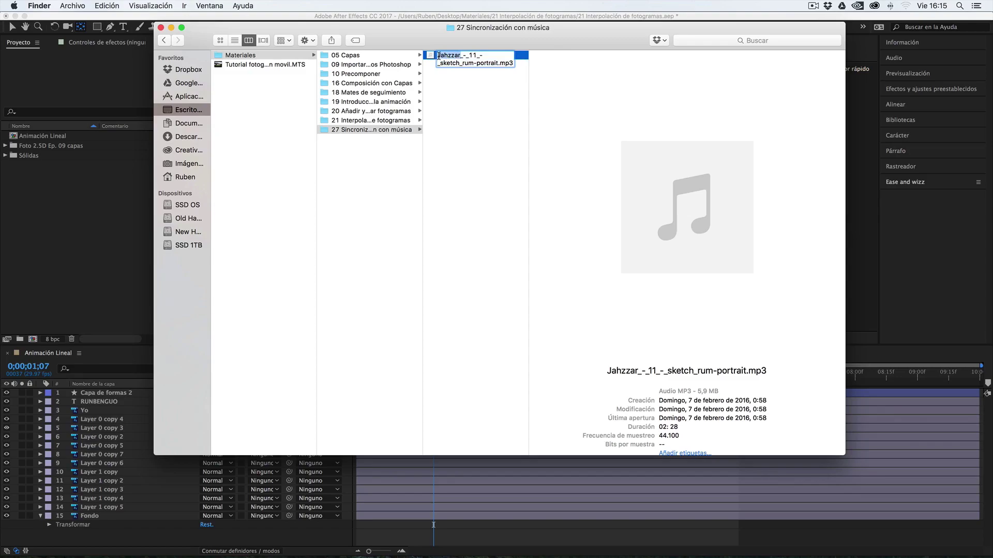
{"action": "left_click", "coordinate": [456, 71]}
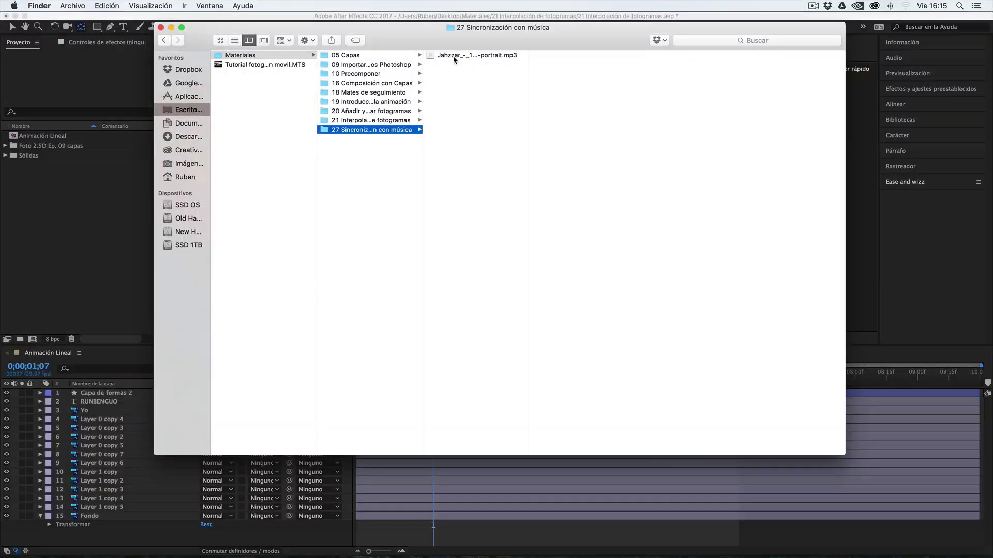
Step: Import Jahzzar_-_11_-_sketch_rum-portrait.mp3 into the After Effects project and place it as the top layer of Animación Lineal
{"action": "left_click", "coordinate": [449, 57]}
{"action": "left_click", "coordinate": [449, 57]}
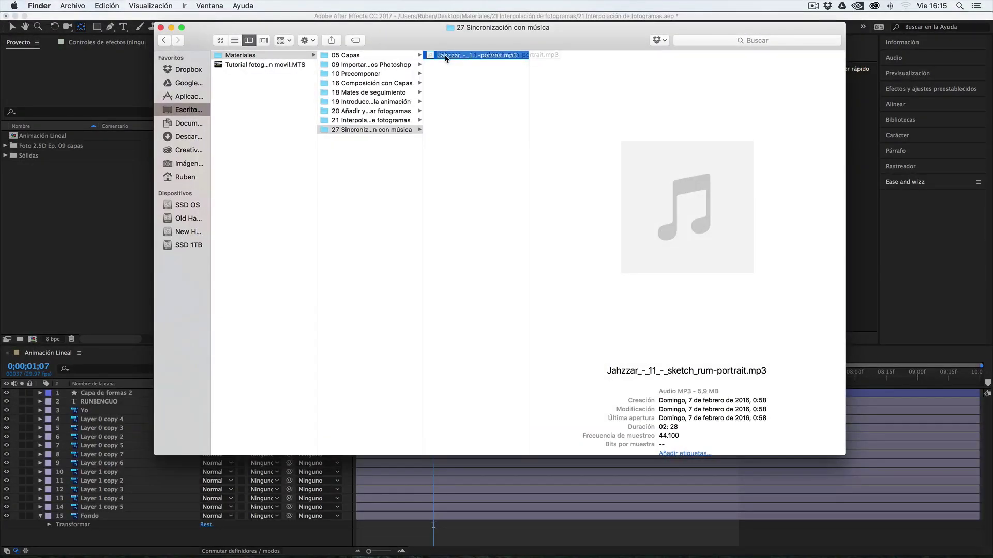
{"action": "left_click_drag", "start_coordinate": [439, 59], "coordinate": [72, 199]}
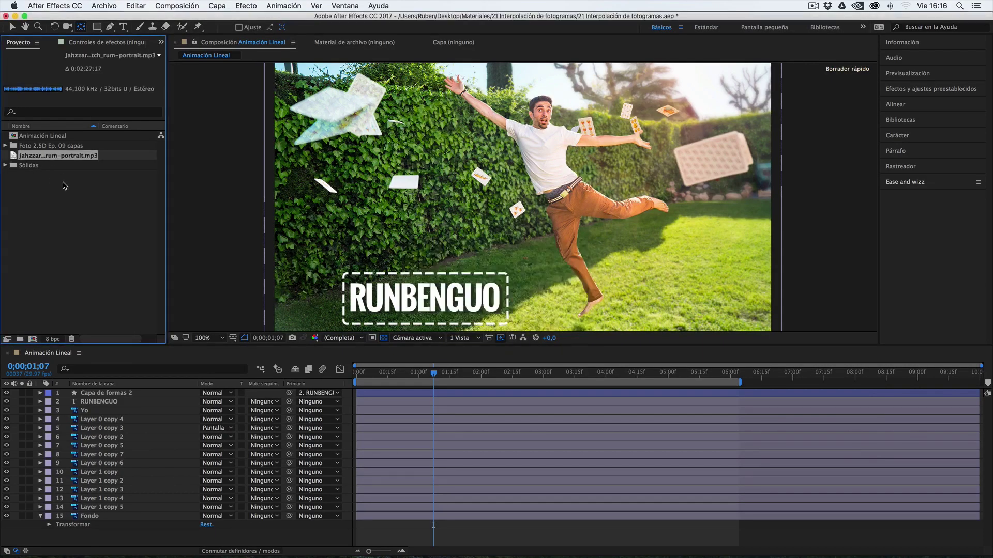
{"action": "left_click", "coordinate": [65, 186]}
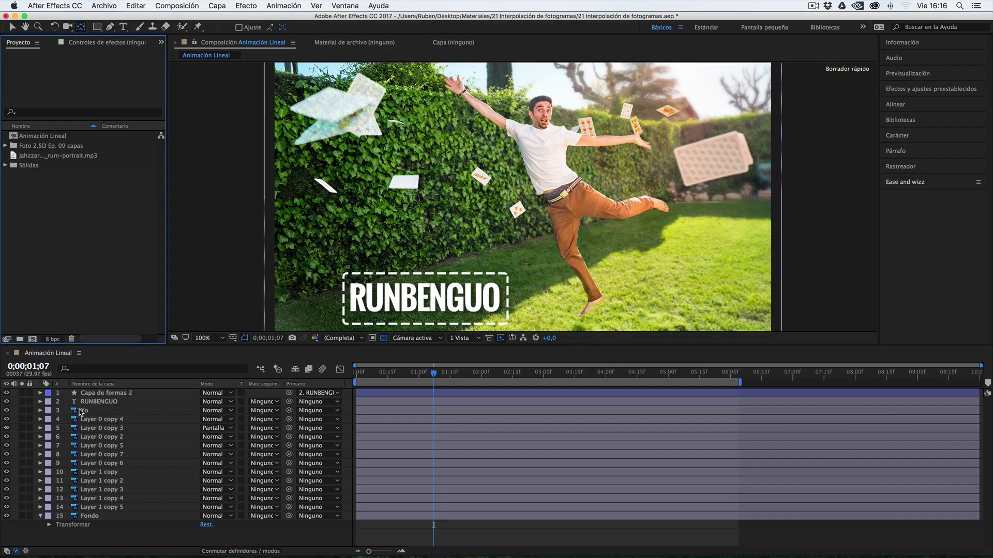
{"action": "left_click_drag", "start_coordinate": [14, 157], "coordinate": [77, 394]}
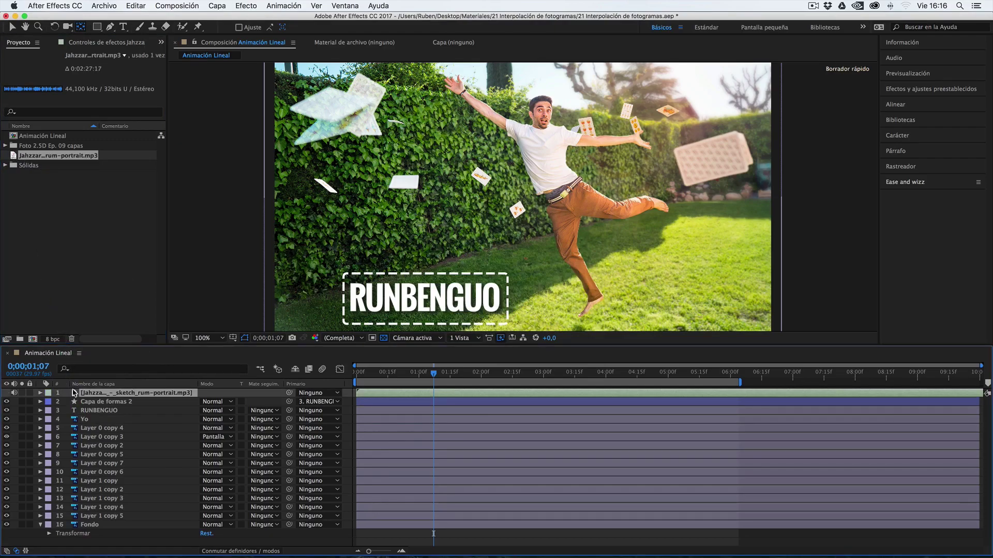
Step: Return to the start of the composition and play the animation with the music, stopping at about 0;00;02;22
{"action": "left_click_drag", "start_coordinate": [434, 376], "coordinate": [358, 378]}
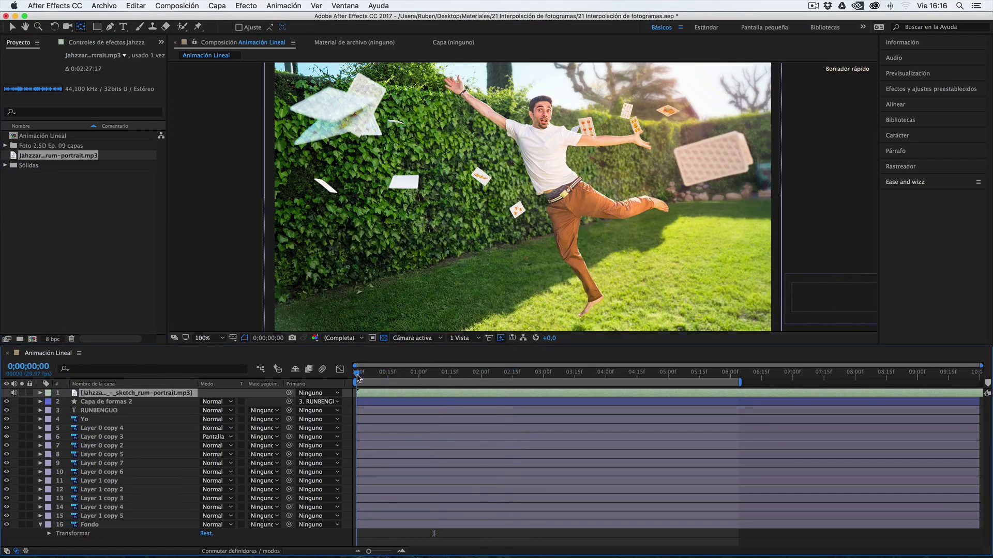
{"action": "key", "text": "space"}
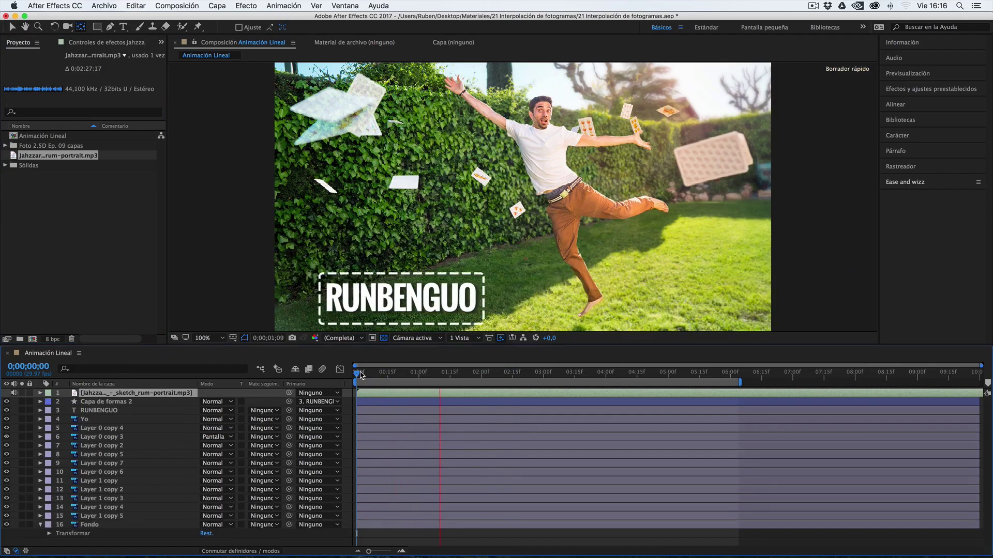
{"action": "key", "text": "space"}
{"action": "key", "text": "space"}
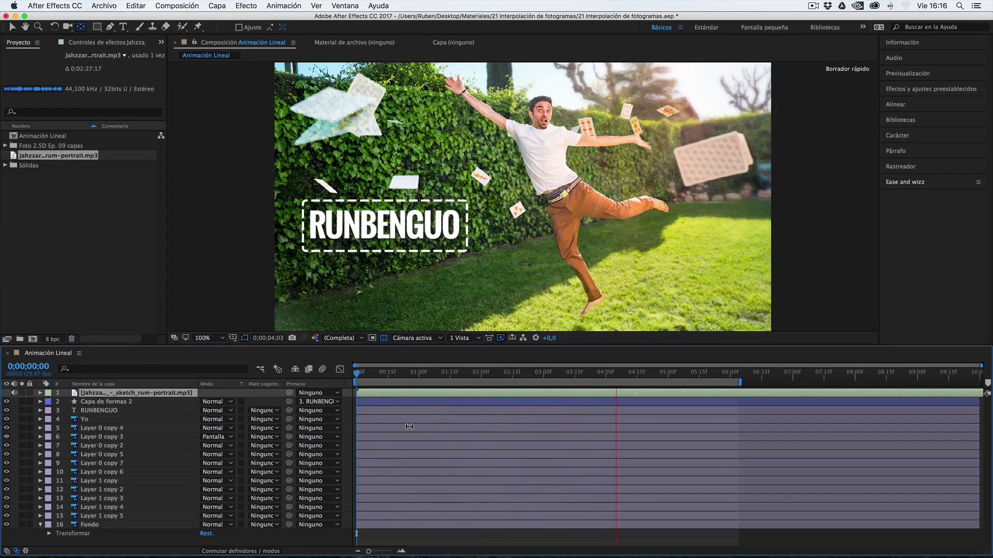
{"action": "key", "text": "space"}
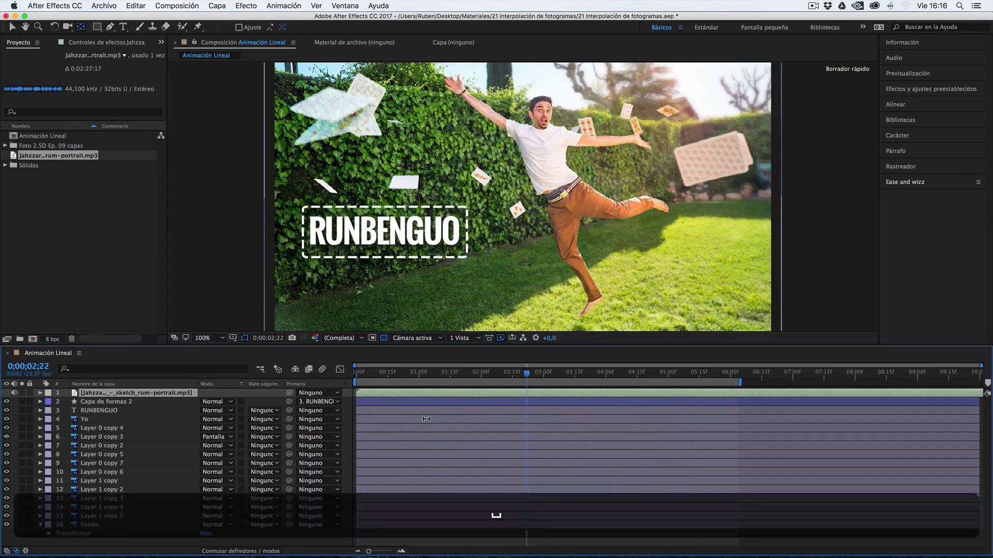
Step: Preview the animation with its music from the start, then check the title's movement around 0;00;01;00 and 0;00;03;19
{"action": "left_click", "coordinate": [414, 377]}
{"action": "left_click_drag", "start_coordinate": [404, 380], "coordinate": [358, 386]}
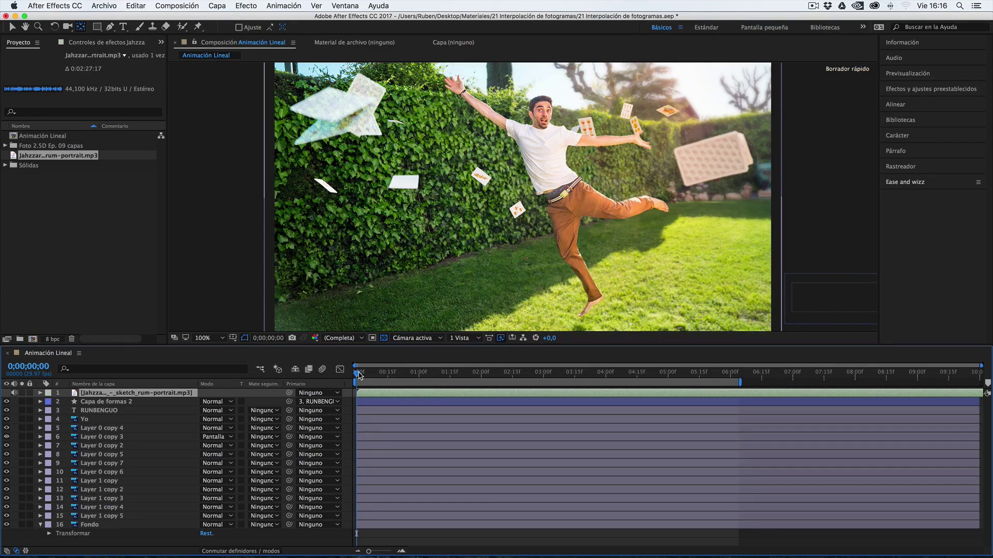
{"action": "key", "text": "space"}
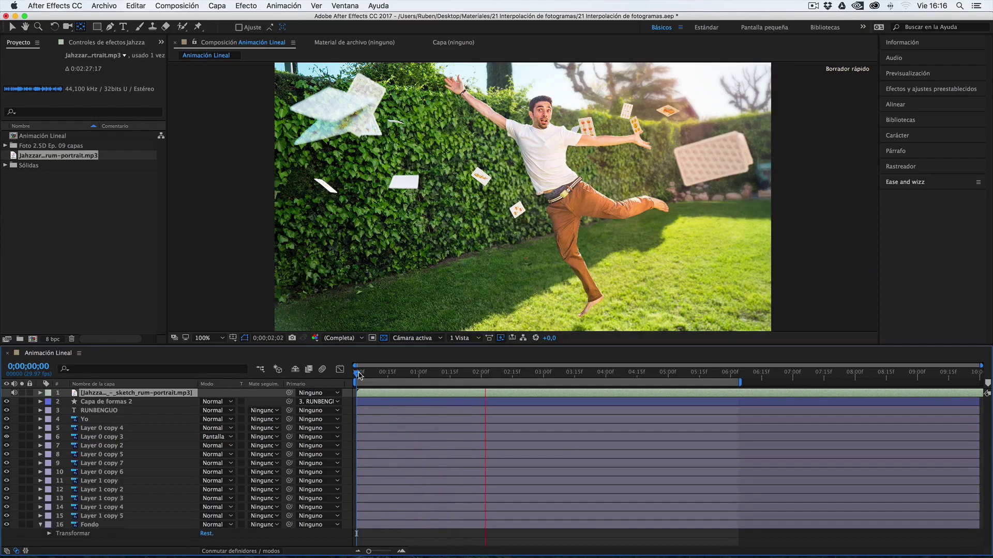
{"action": "key", "text": "space"}
{"action": "left_click_drag", "start_coordinate": [359, 372], "coordinate": [419, 376]}
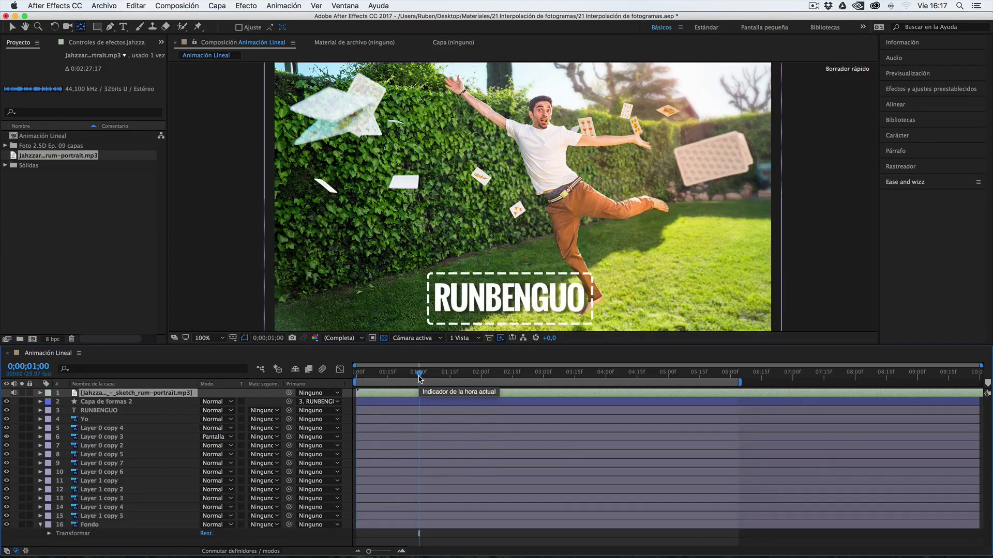
{"action": "key", "text": "space"}
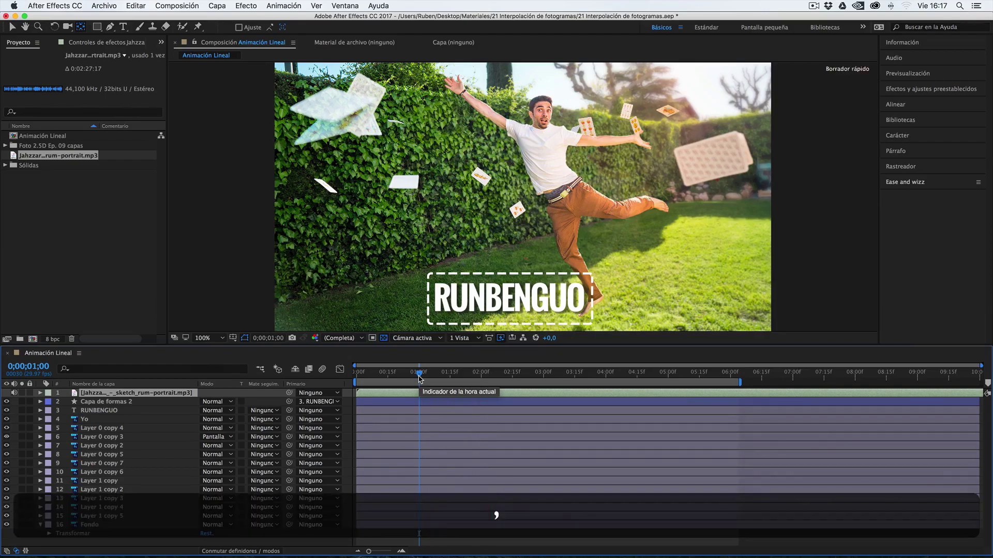
{"action": "key", "text": "space"}
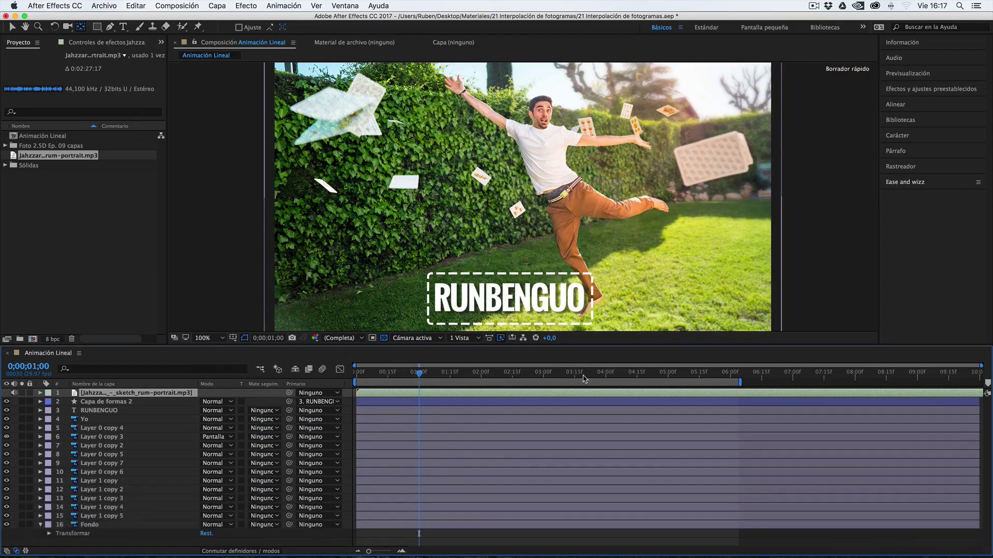
{"action": "left_click_drag", "start_coordinate": [419, 376], "coordinate": [583, 376]}
{"action": "key", "text": "space"}
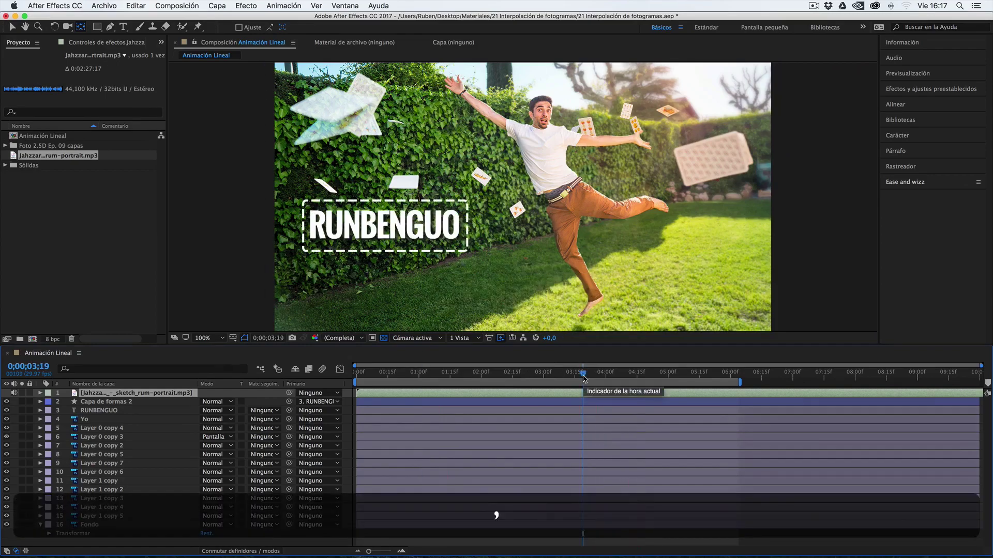
{"action": "left_click_drag", "start_coordinate": [583, 377], "coordinate": [454, 373]}
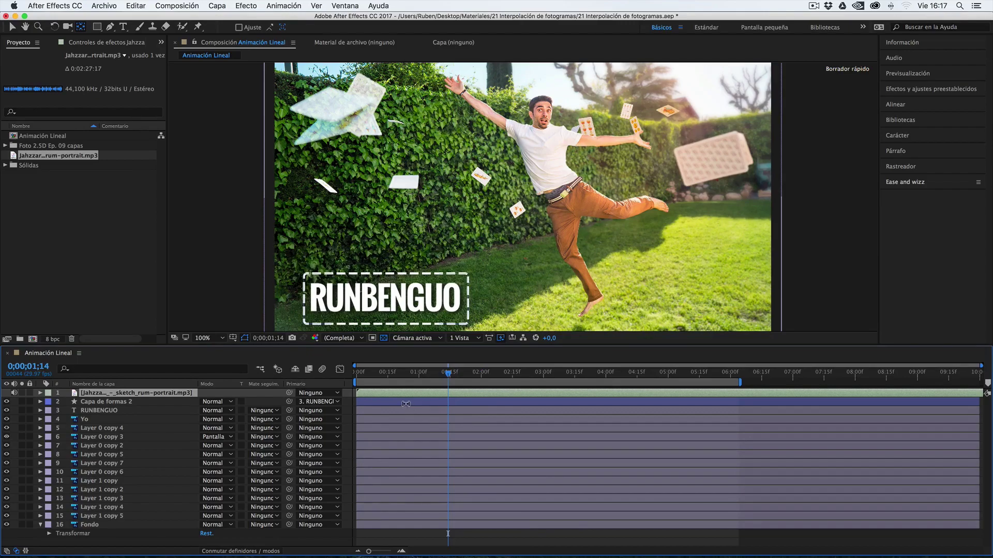
Step: Play the animation from 0;00;00;22, stopping and resuming playback to review the title's move and fade-out
{"action": "left_click", "coordinate": [403, 374]}
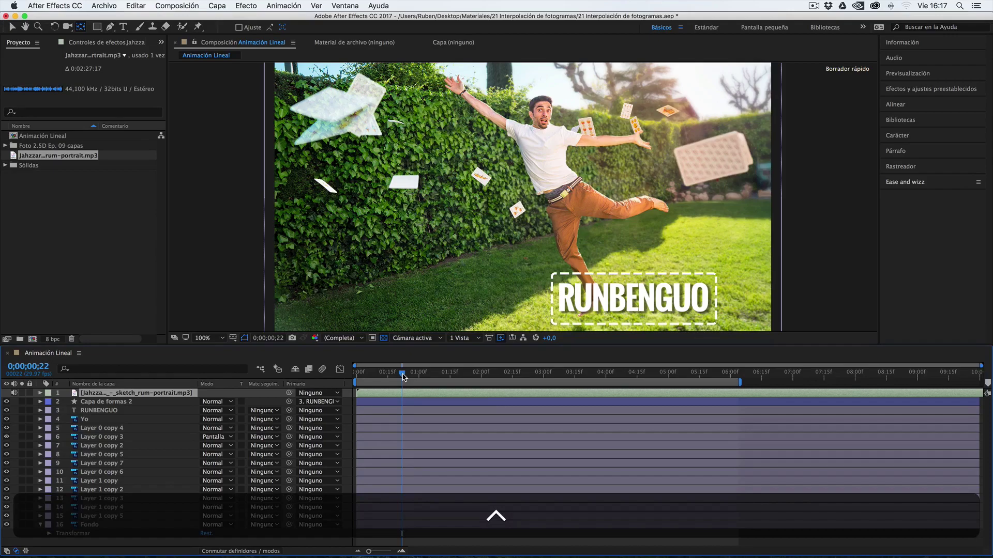
{"action": "key", "text": "ctrl+space"}
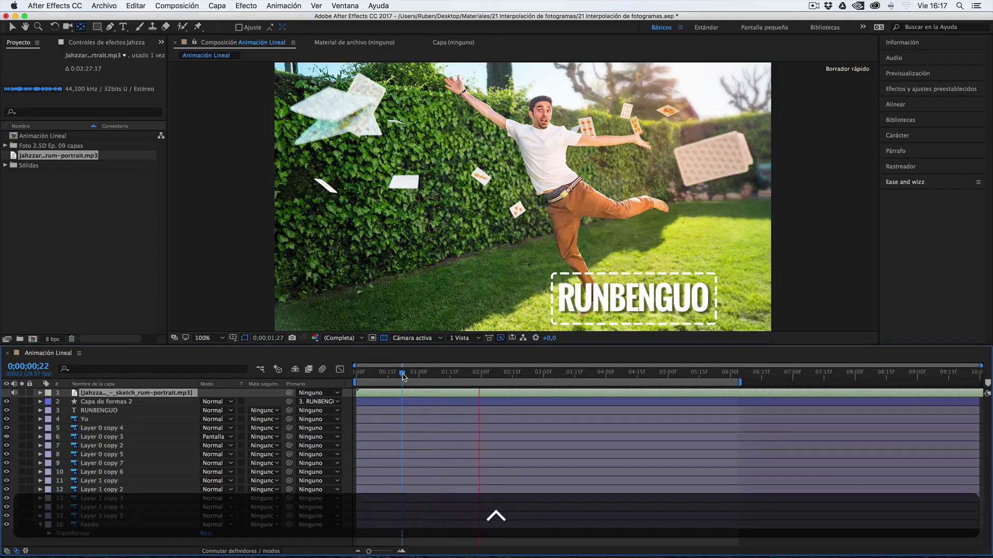
{"action": "key", "text": "space"}
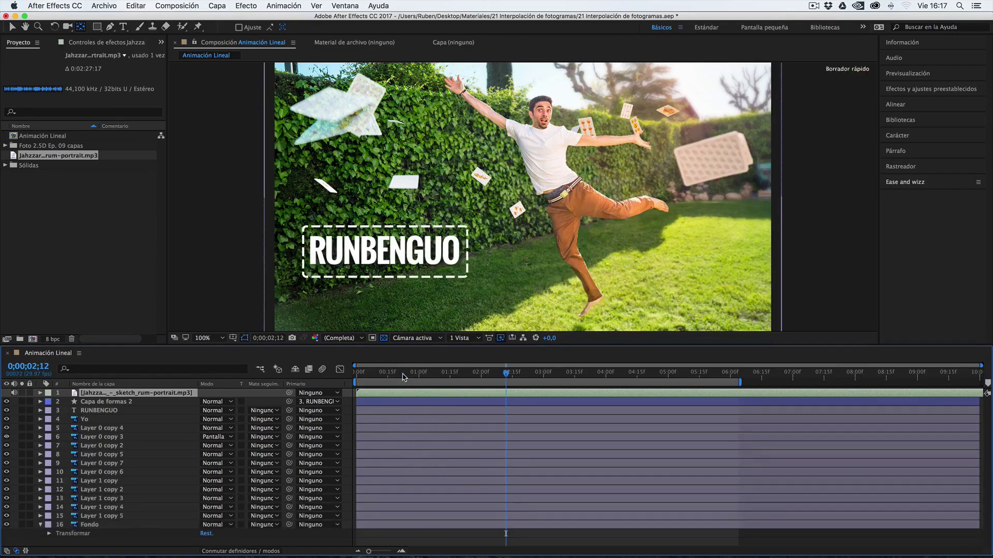
{"action": "key", "text": "ctrl+space"}
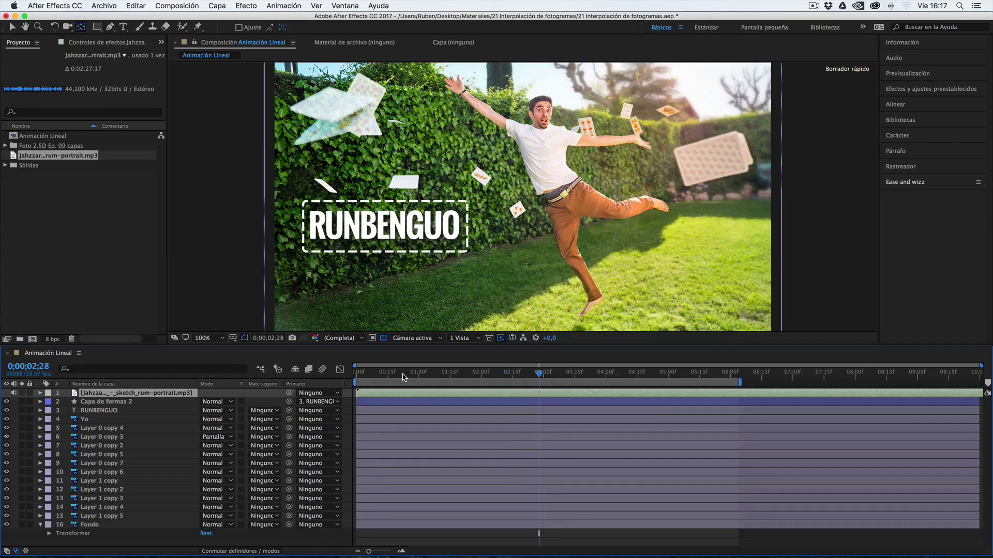
{"action": "key", "text": "ctrl+space"}
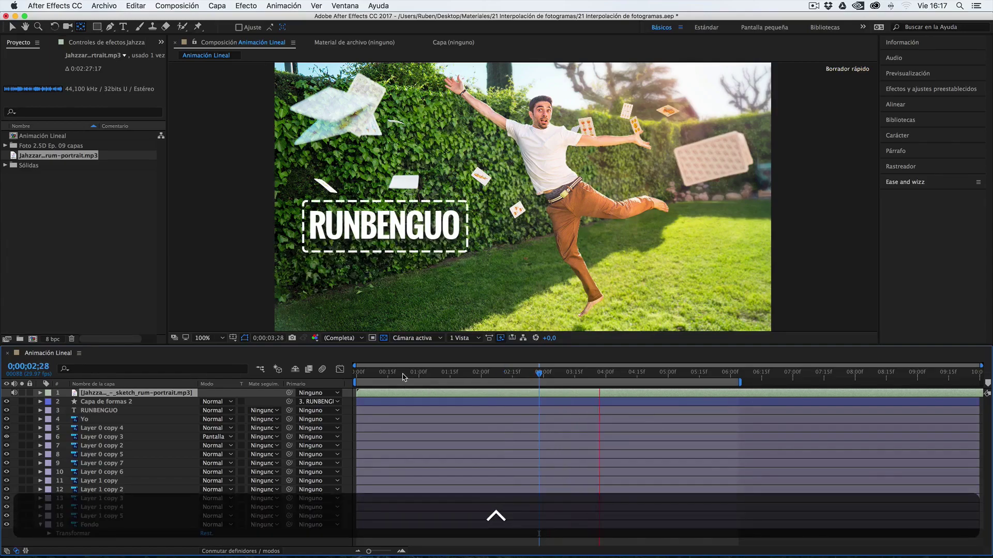
{"action": "key", "text": "space"}
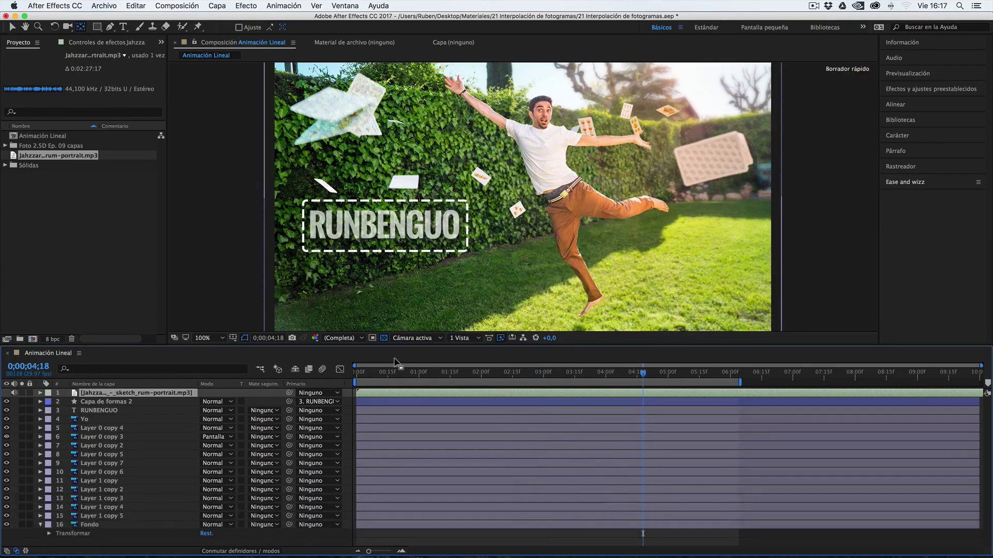
Step: Return to 0;00;00;00, reveal the audio layer's waveform and extend the work area over the whole composition
{"action": "left_click", "coordinate": [362, 375]}
{"action": "left_click_drag", "start_coordinate": [362, 375], "coordinate": [356, 376]}
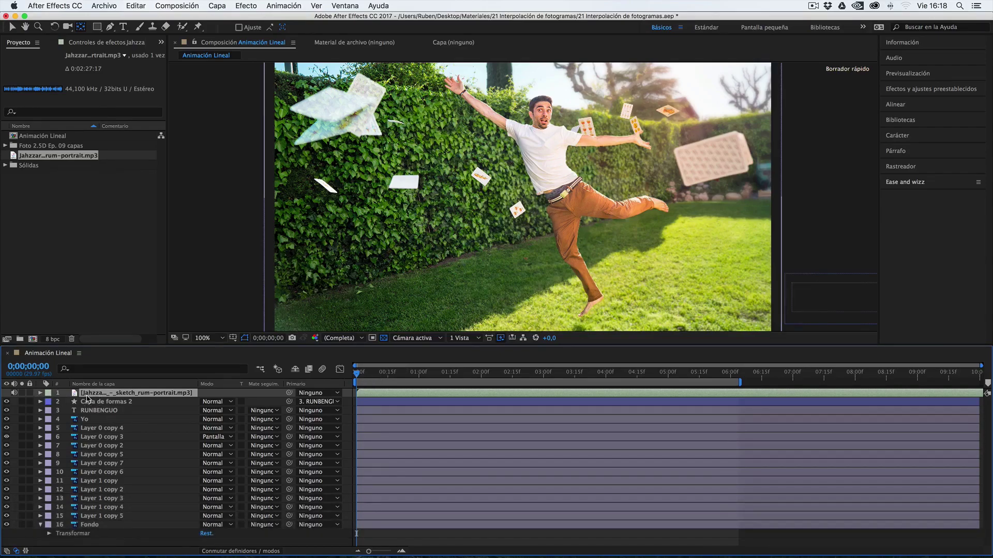
{"action": "key", "text": "l"}
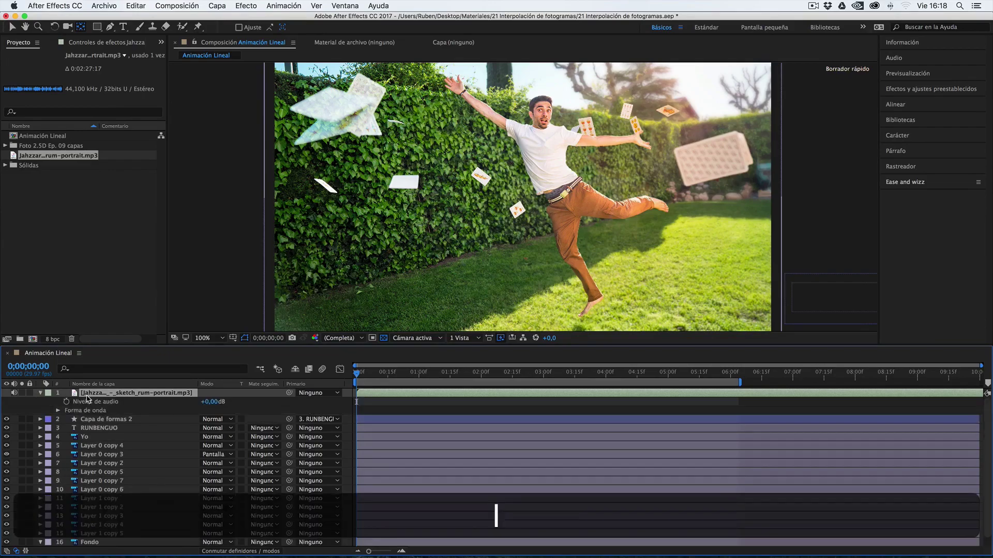
{"action": "left_click", "coordinate": [58, 411]}
{"action": "left_click", "coordinate": [57, 411]}
{"action": "key", "text": "l"}
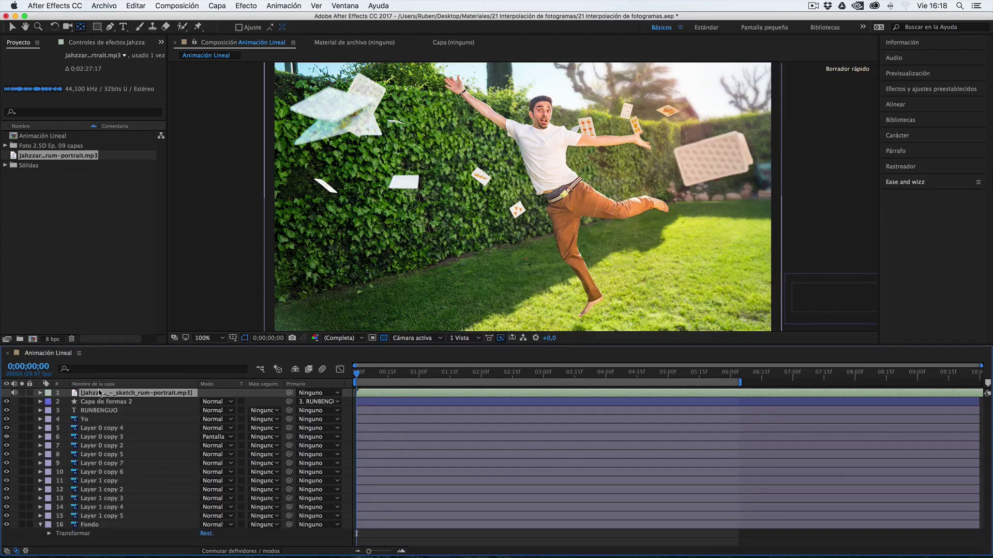
{"action": "key", "text": "l"}
{"action": "key", "text": "l"}
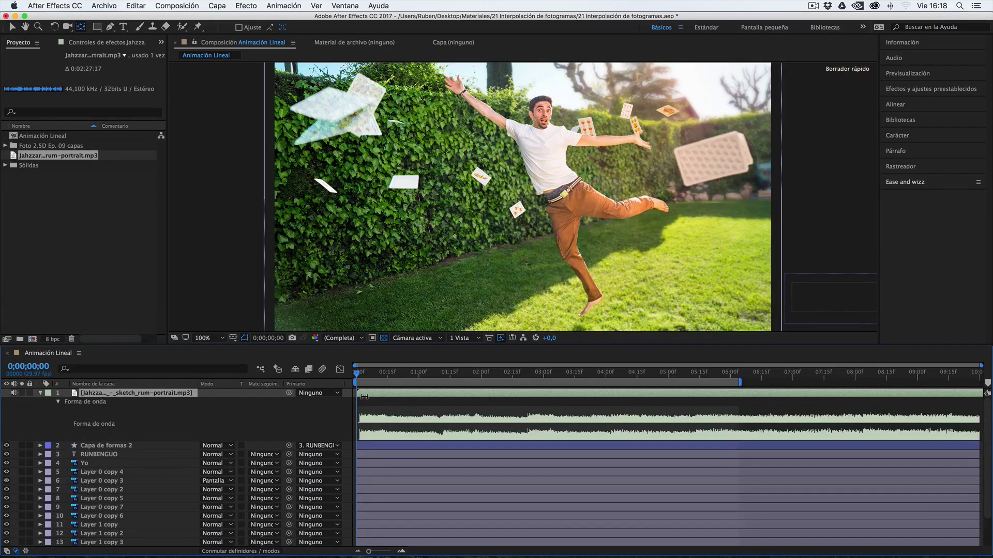
{"action": "key", "text": "alt+super+b"}
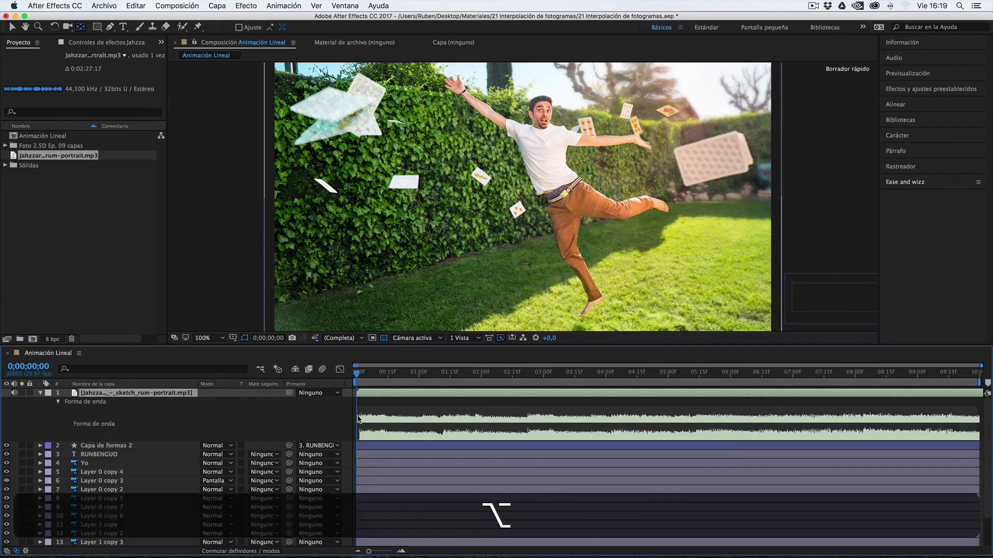
Step: Add beat markers to the audio layer at 0;00;00;01, 0;00;01;11, 0;00;02;22 and 0;00;04;02
{"action": "left_click_drag", "start_coordinate": [357, 374], "coordinate": [359, 375]}
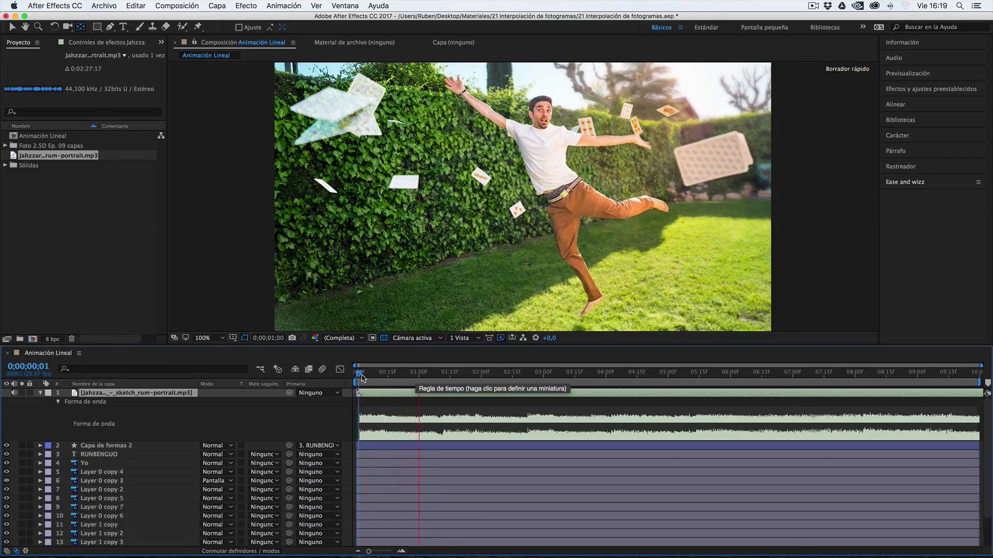
{"action": "key", "text": "KP_Decimal"}
{"action": "left_click_drag", "start_coordinate": [414, 374], "coordinate": [441, 376]}
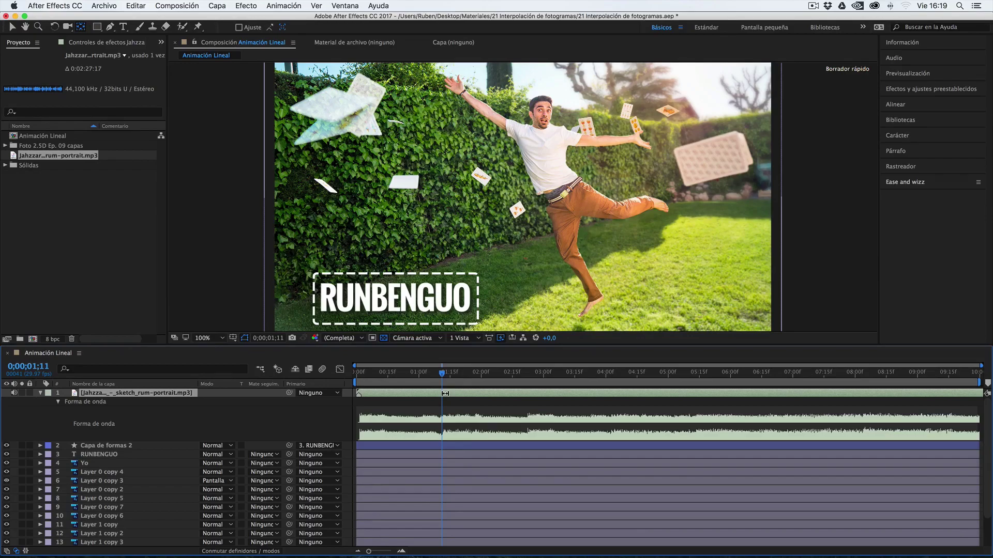
{"action": "key", "text": "ctrl+8"}
{"action": "left_click_drag", "start_coordinate": [443, 374], "coordinate": [529, 380]}
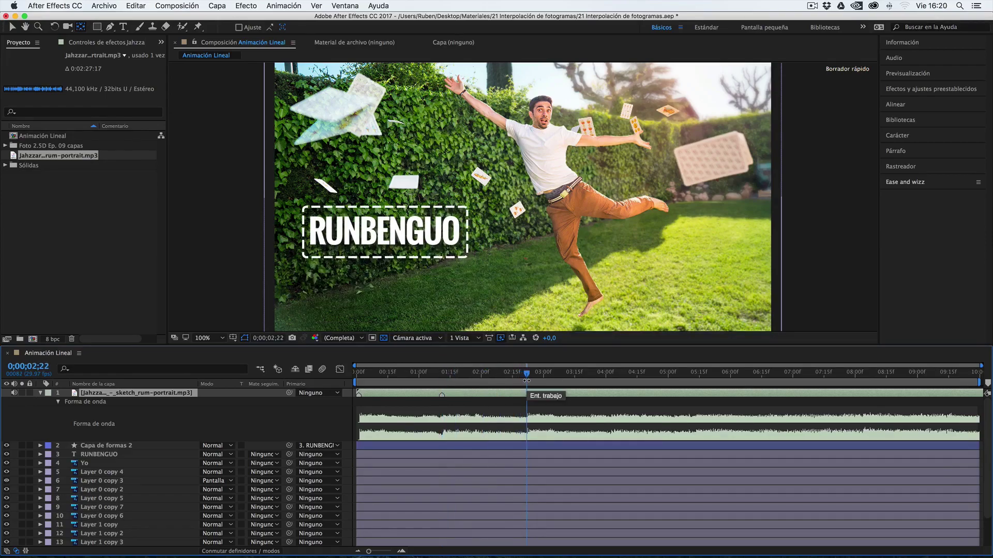
{"action": "left_click_drag", "start_coordinate": [527, 380], "coordinate": [610, 379]}
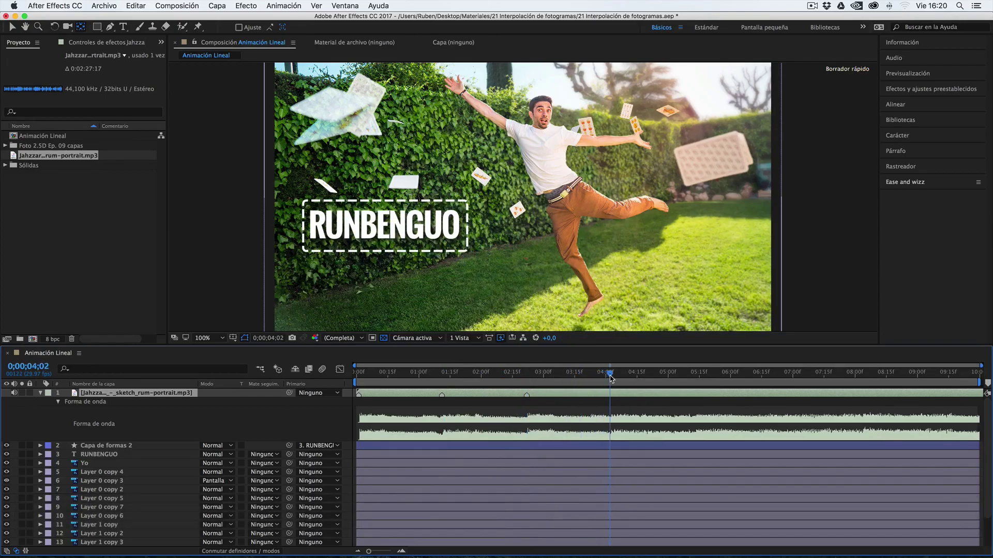
{"action": "key", "text": "KP_Multiply"}
Step: Collapse the audio layer's waveform and reveal the animated properties of the RUNBENGUO text layer
{"action": "mouse_move", "coordinate": [610, 379]}
{"action": "left_mouse_down"}
{"action": "mouse_move", "coordinate": [359, 380]}
{"action": "mouse_move", "coordinate": [441, 377]}
{"action": "left_mouse_up"}
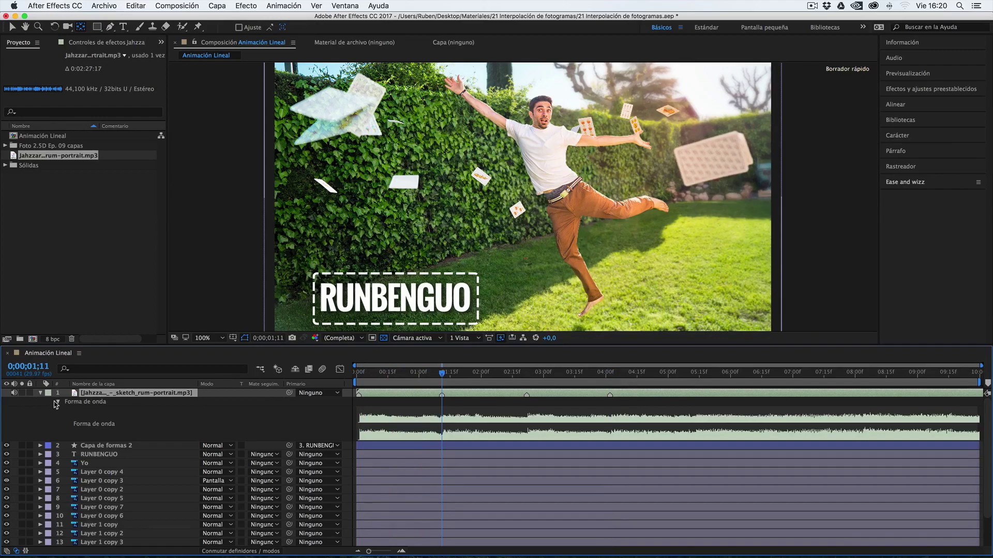
{"action": "key", "text": "l"}
{"action": "key", "text": "l"}
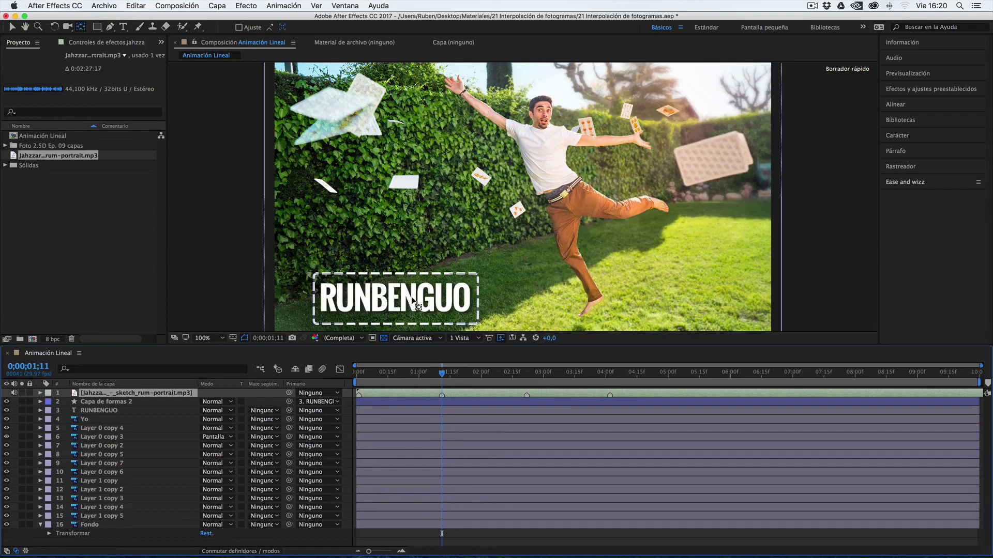
{"action": "left_click", "coordinate": [109, 411]}
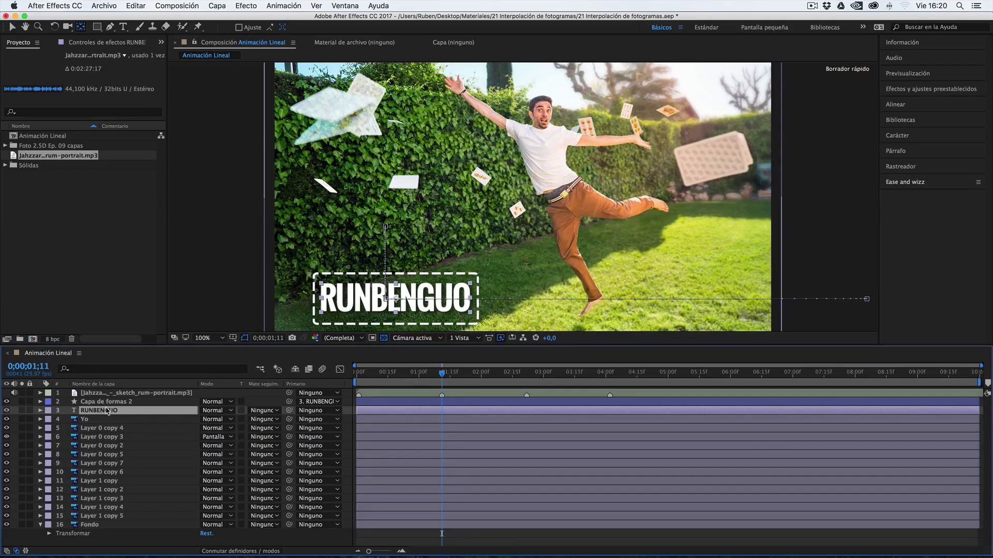
{"action": "key", "text": "u"}
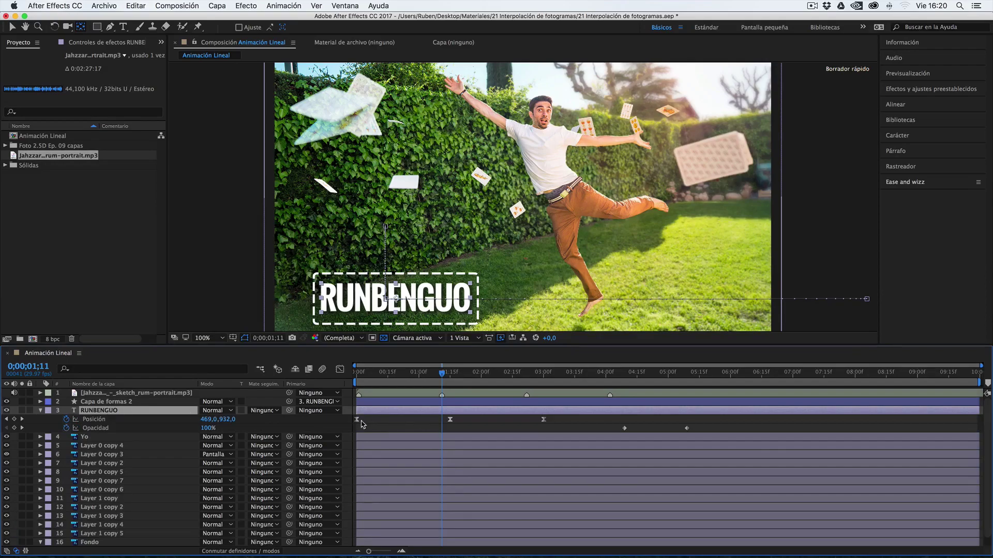
Step: Move the first Posición keyframe of the RUNBENGUO layer to the first audio marker at 0;00;00;01
{"action": "mouse_move", "coordinate": [358, 425]}
{"action": "left_click", "coordinate": [360, 381]}
{"action": "left_click_drag", "start_coordinate": [360, 381], "coordinate": [357, 383]}
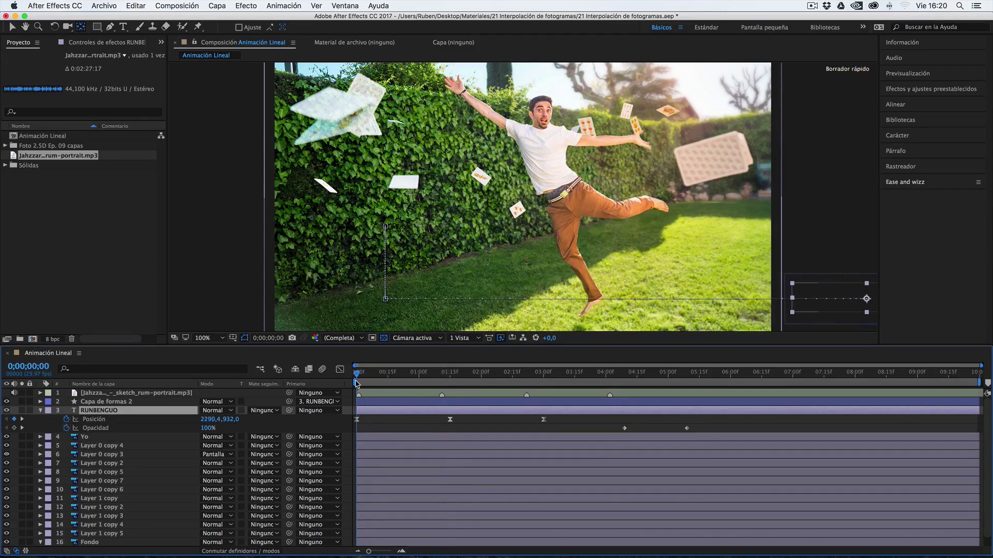
{"action": "left_click", "coordinate": [357, 381]}
{"action": "left_click", "coordinate": [356, 420]}
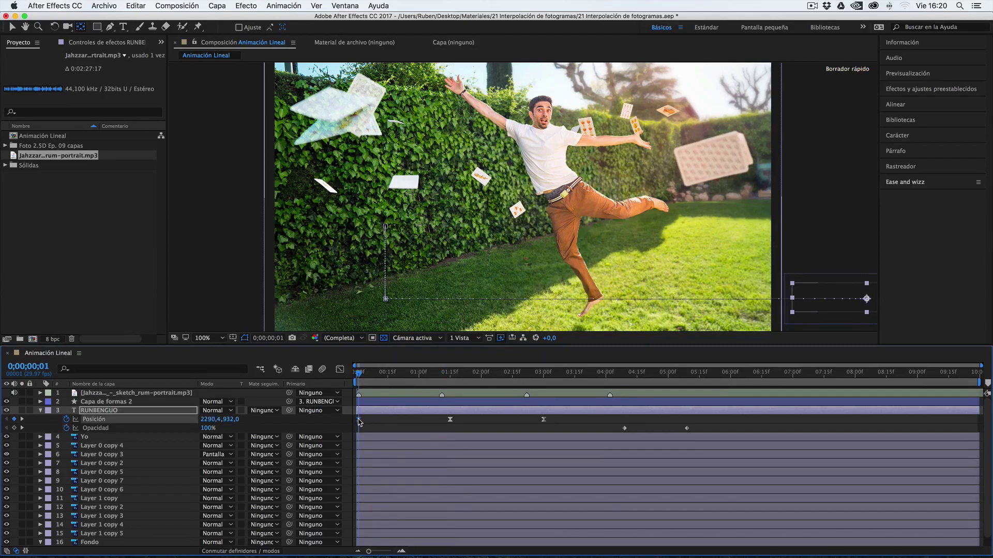
{"action": "left_click_drag", "start_coordinate": [360, 376], "coordinate": [350, 379]}
Step: Move the second and third Posición keyframes to the audio markers at 0;00;01;11 and 0;00;02;22
{"action": "left_click_drag", "start_coordinate": [358, 380], "coordinate": [443, 380]}
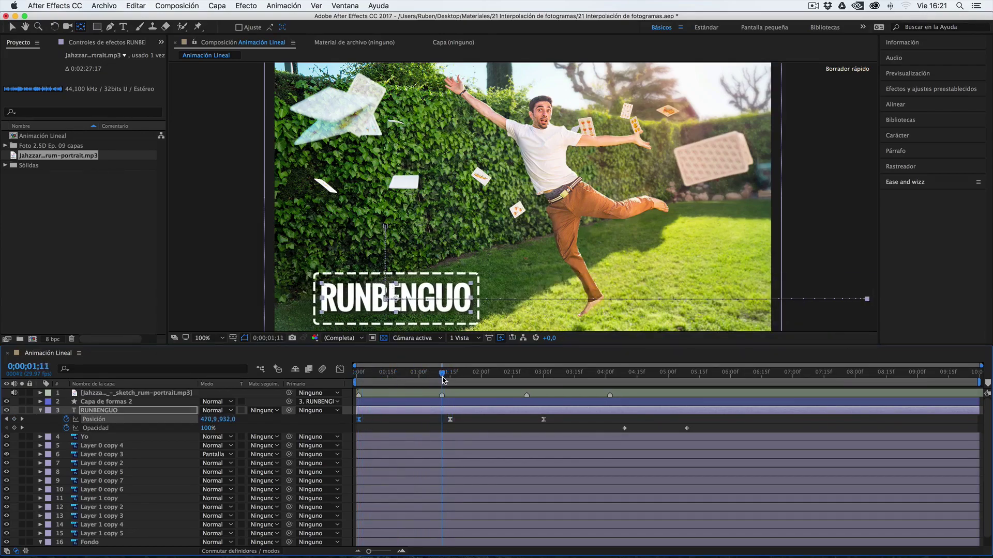
{"action": "left_click", "coordinate": [449, 419]}
{"action": "left_click_drag", "start_coordinate": [450, 420], "coordinate": [442, 420]}
{"action": "left_click_drag", "start_coordinate": [443, 373], "coordinate": [527, 375]}
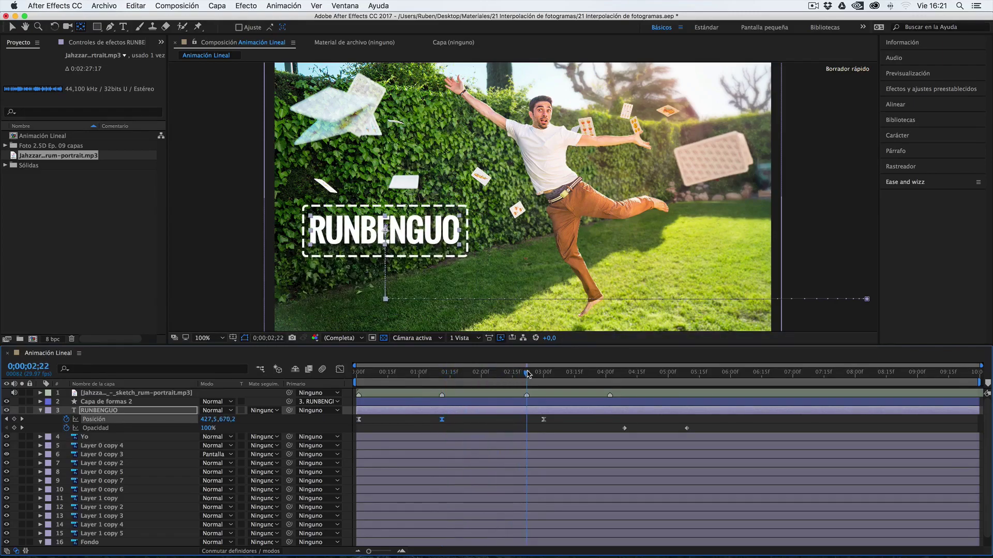
{"action": "left_click_drag", "start_coordinate": [544, 419], "coordinate": [528, 422]}
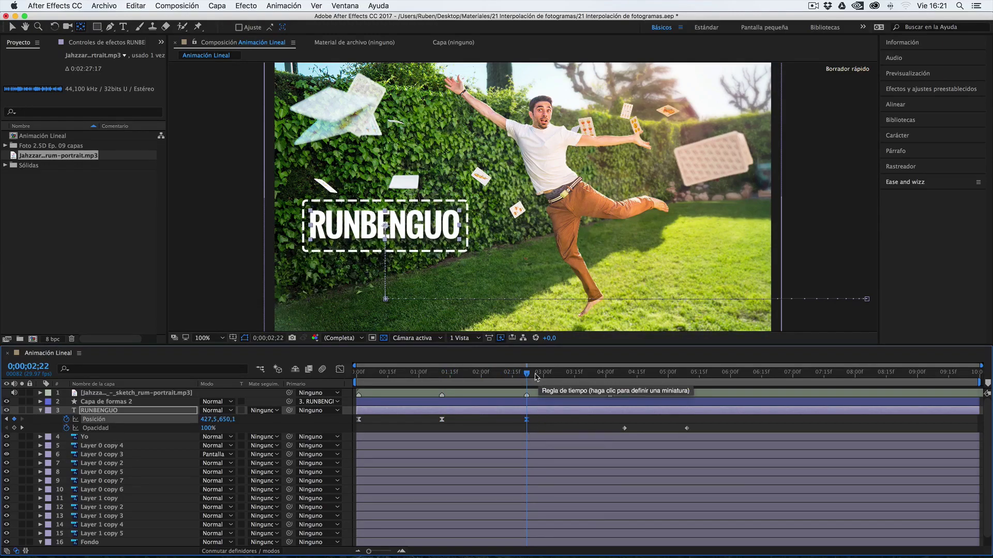
Step: Shift both Opacidad keyframes of the RUNBENGUO layer earlier together so the first lines up with the fourth audio marker
{"action": "left_click_drag", "start_coordinate": [527, 373], "coordinate": [587, 373]}
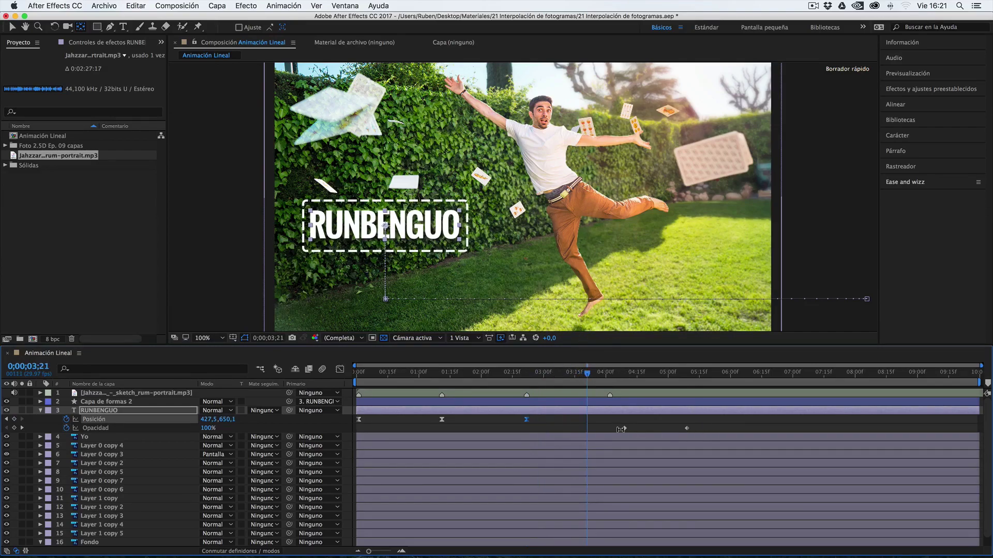
{"action": "left_click", "coordinate": [101, 429]}
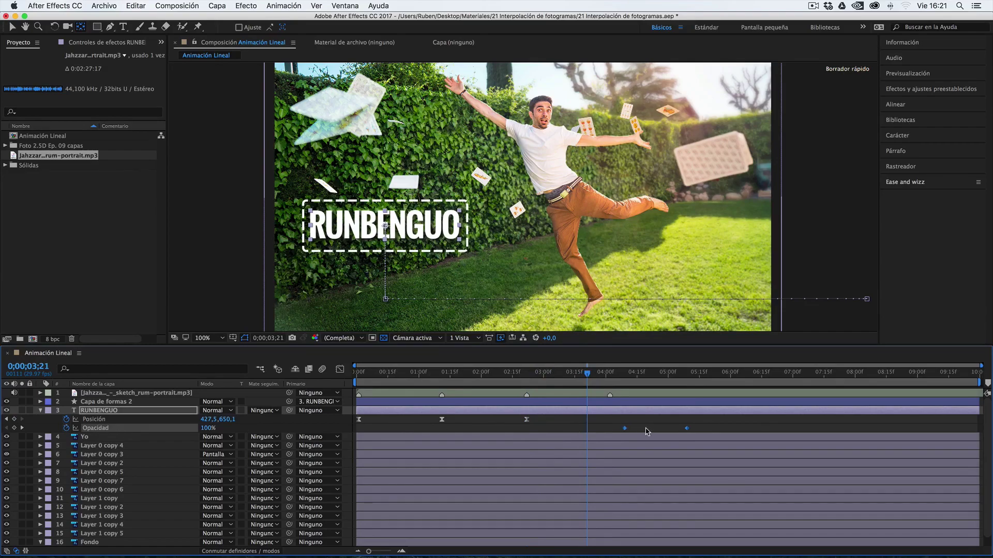
{"action": "left_click_drag", "start_coordinate": [701, 429], "coordinate": [611, 431]}
{"action": "left_click_drag", "start_coordinate": [611, 375], "coordinate": [602, 375]}
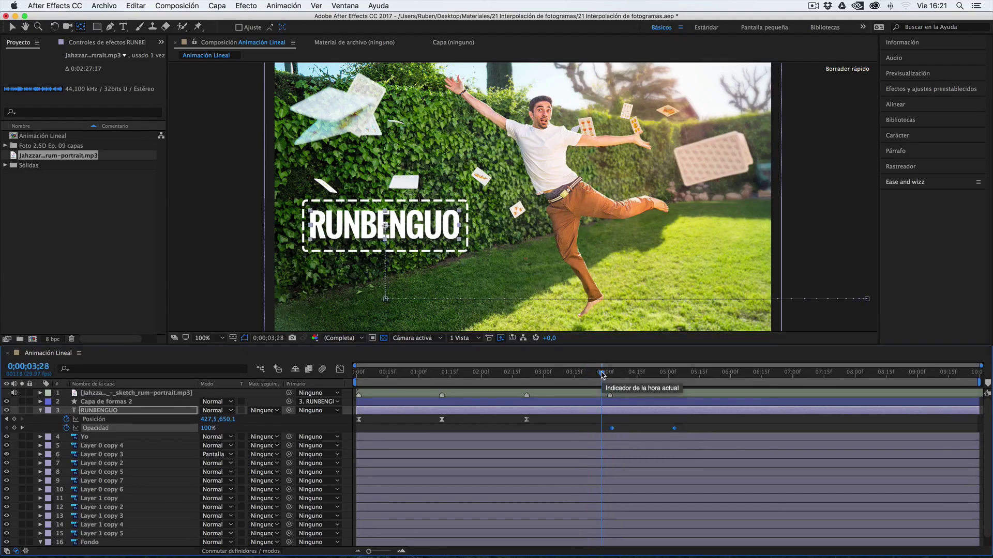
{"action": "left_click_drag", "start_coordinate": [602, 373], "coordinate": [550, 374]}
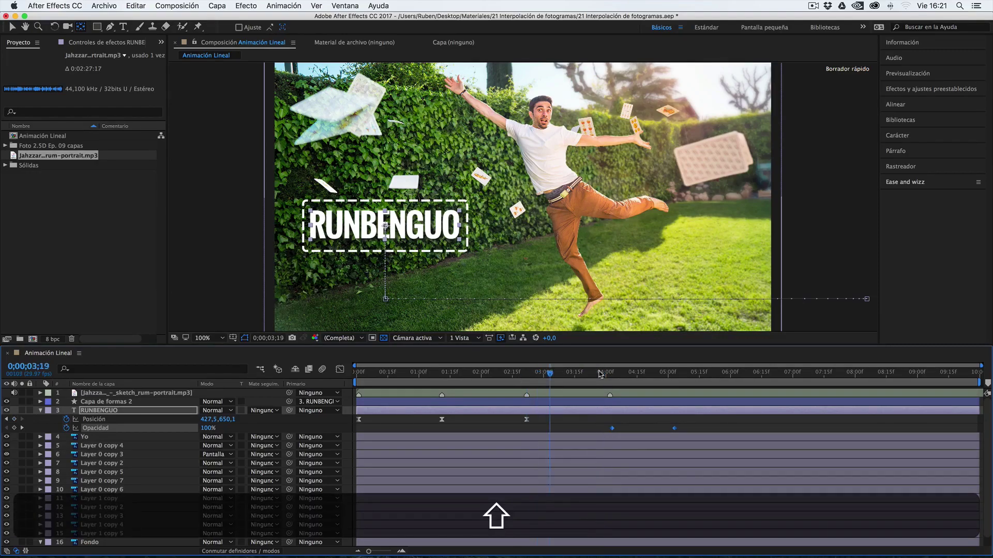
Step: Align the first Opacidad keyframe of RUNBENGUO with the audio marker at 0;00;04;02 and move the second to 0;00;04;16
{"action": "left_click", "coordinate": [610, 373]}
{"action": "left_click_drag", "start_coordinate": [612, 430], "coordinate": [610, 428]}
{"action": "left_click", "coordinate": [673, 432]}
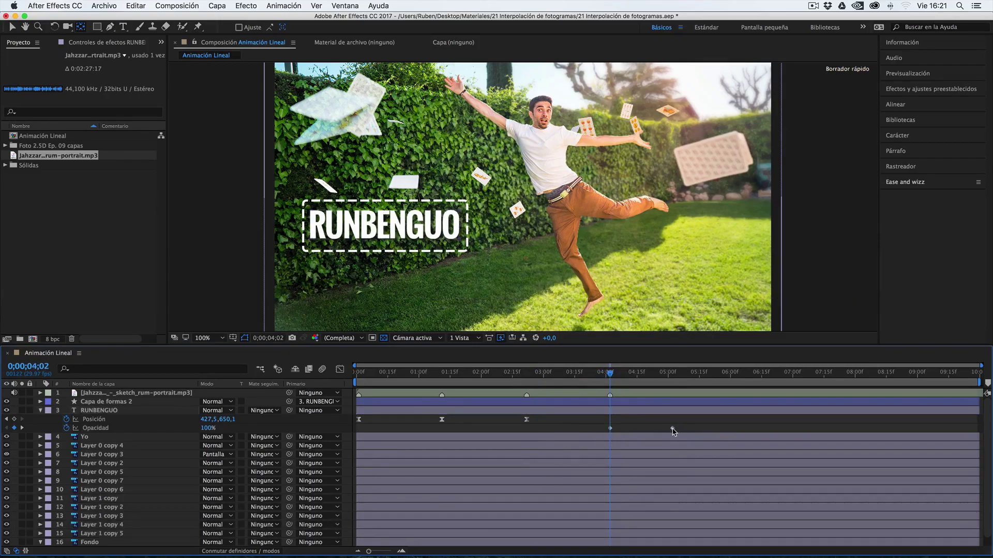
{"action": "mouse_move", "coordinate": [673, 432]}
{"action": "left_click_drag", "start_coordinate": [673, 431], "coordinate": [641, 432]}
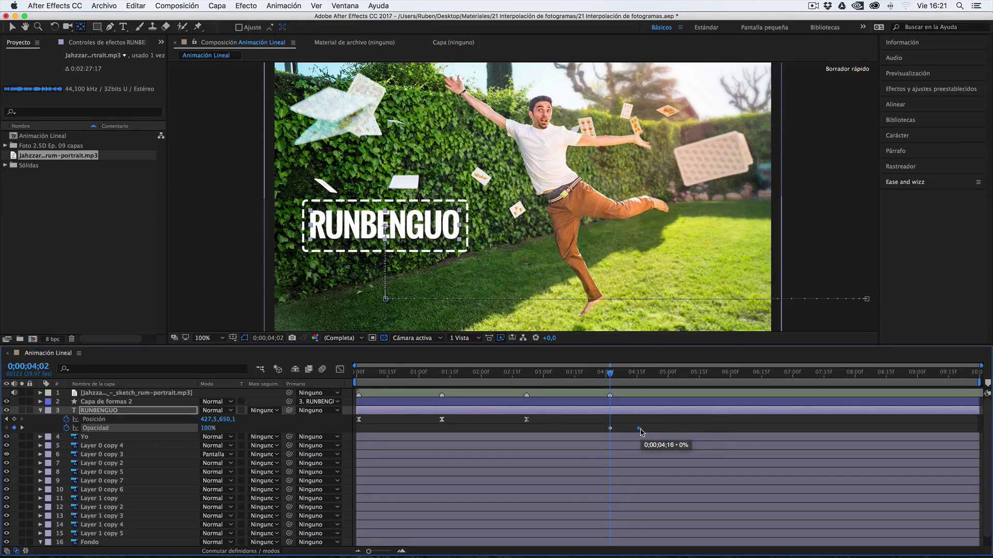
Step: End the work area at 0;00;05;13 and preview the title animation with the music
{"action": "left_click_drag", "start_coordinate": [610, 375], "coordinate": [350, 388]}
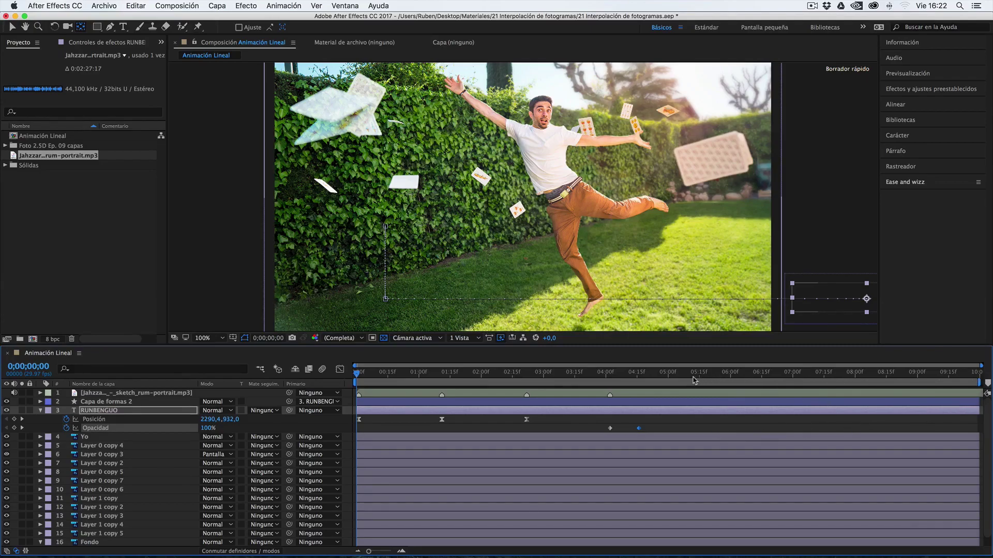
{"action": "left_click_drag", "start_coordinate": [713, 373], "coordinate": [697, 374]}
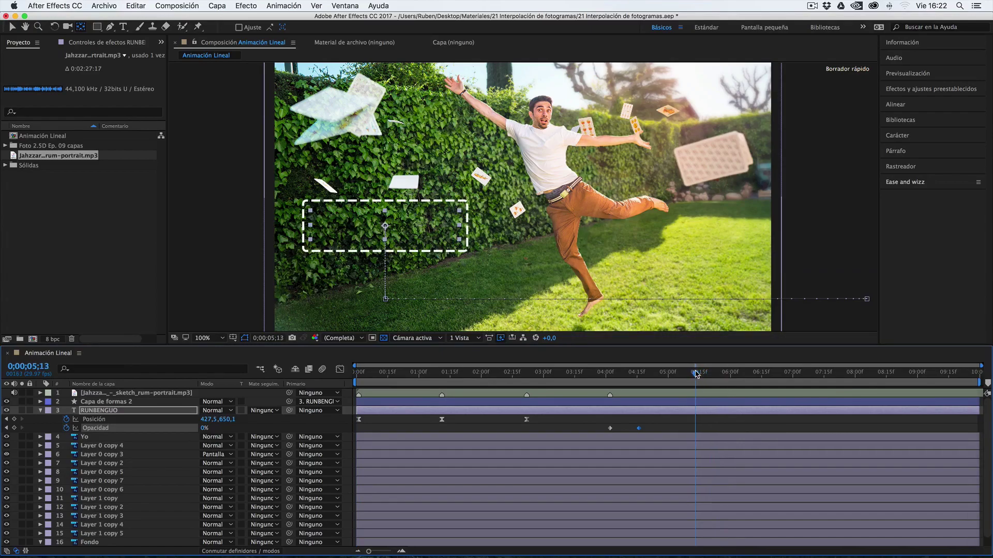
{"action": "key", "text": "n"}
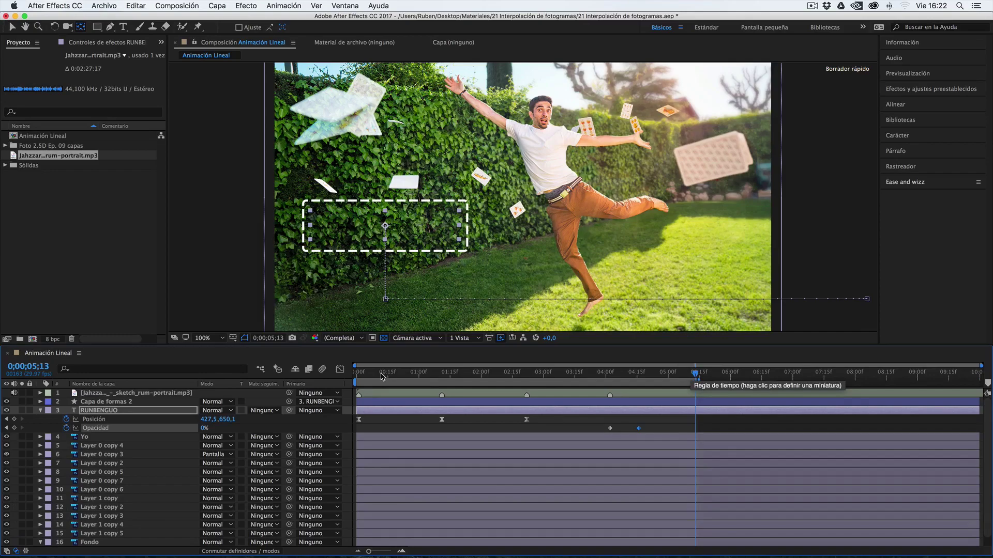
{"action": "key", "text": "space"}
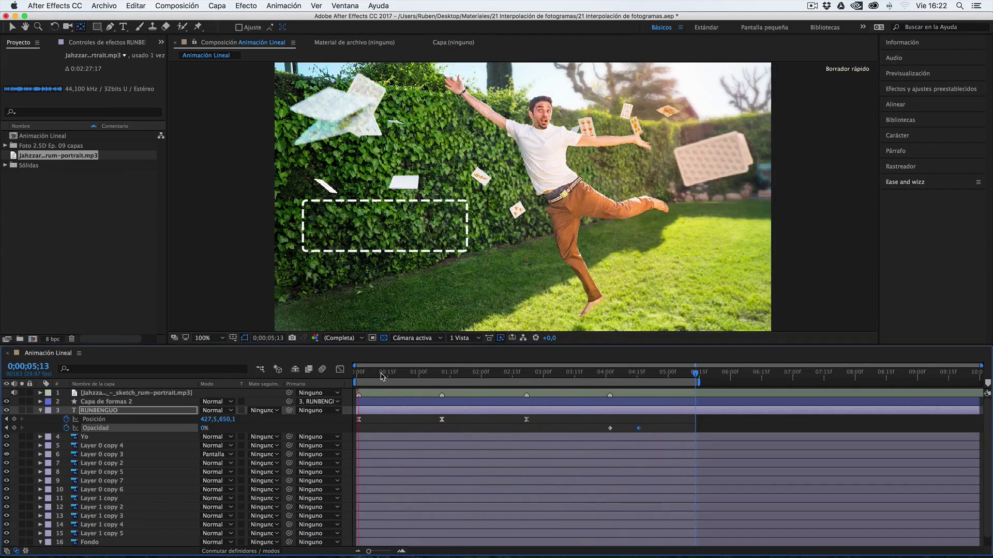
{"action": "key", "text": "space"}
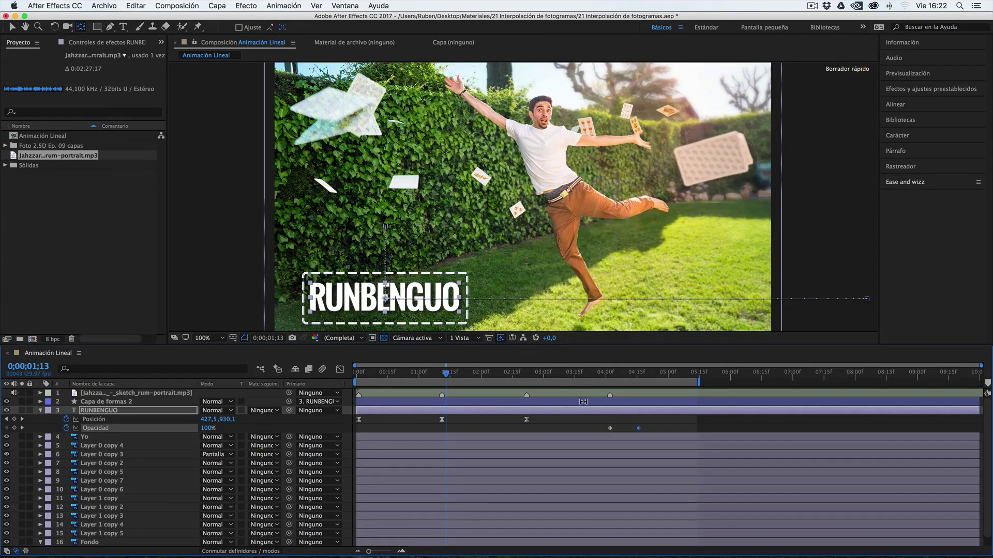
Step: Copy both Opacidad keyframes of RUNBENGUO onto Capa de formas 2 at 0;00;04;02 and preview the fade
{"action": "left_click", "coordinate": [141, 405]}
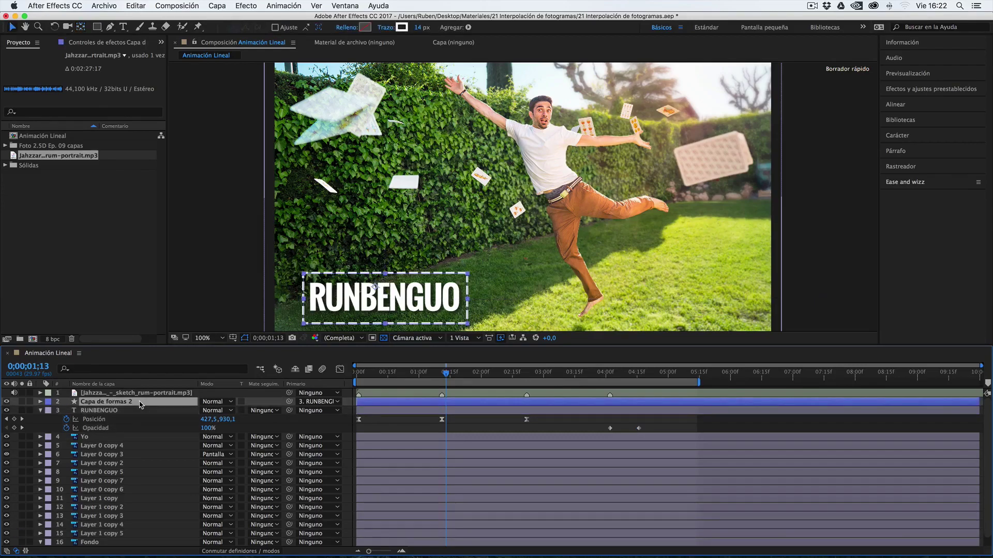
{"action": "key", "text": "t"}
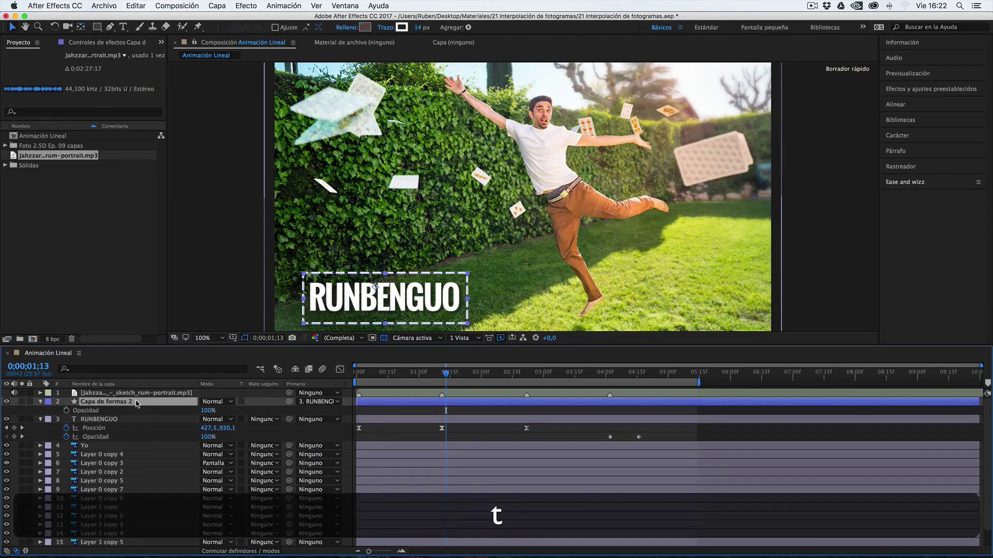
{"action": "left_click_drag", "start_coordinate": [595, 373], "coordinate": [609, 374]}
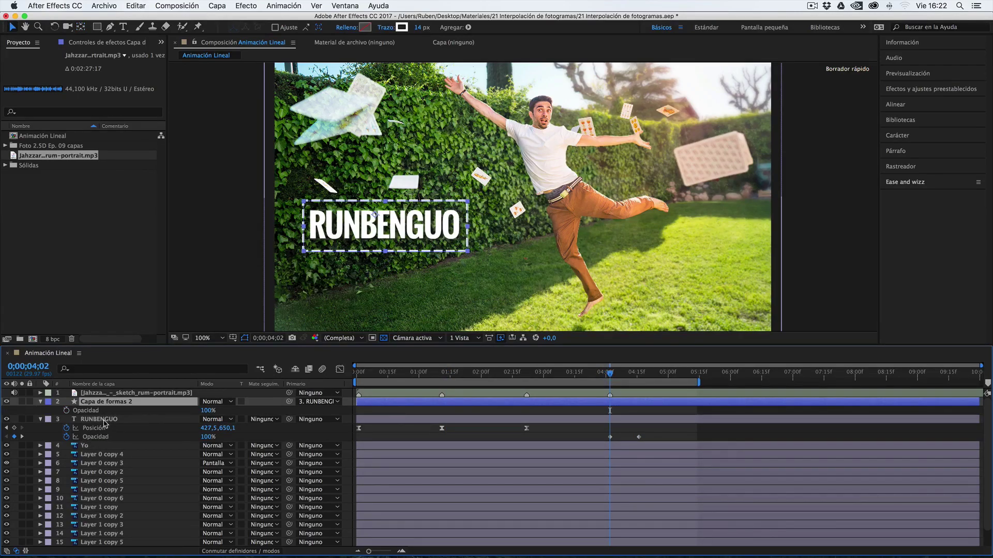
{"action": "left_click", "coordinate": [636, 437]}
{"action": "left_click_drag", "start_coordinate": [635, 440], "coordinate": [601, 444]}
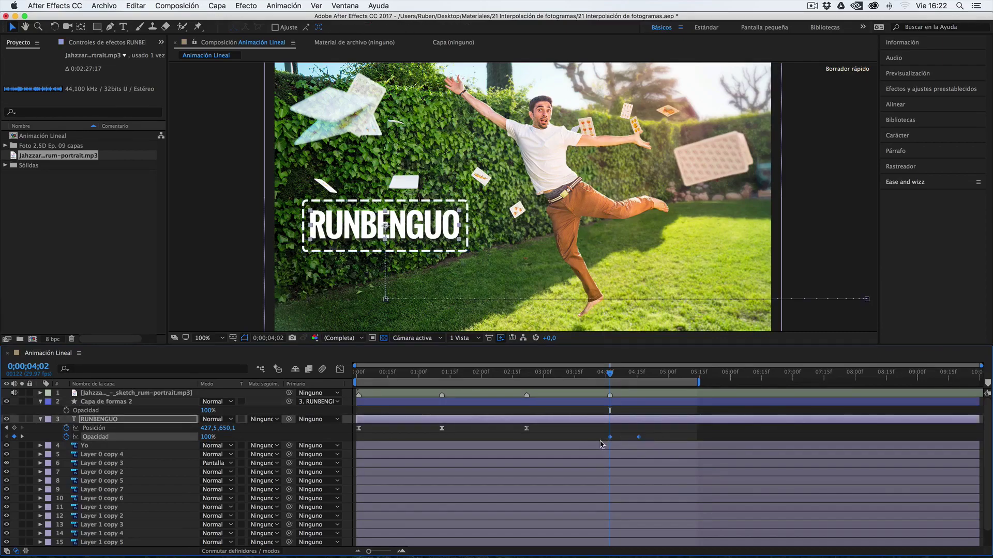
{"action": "key", "text": "cmd+c"}
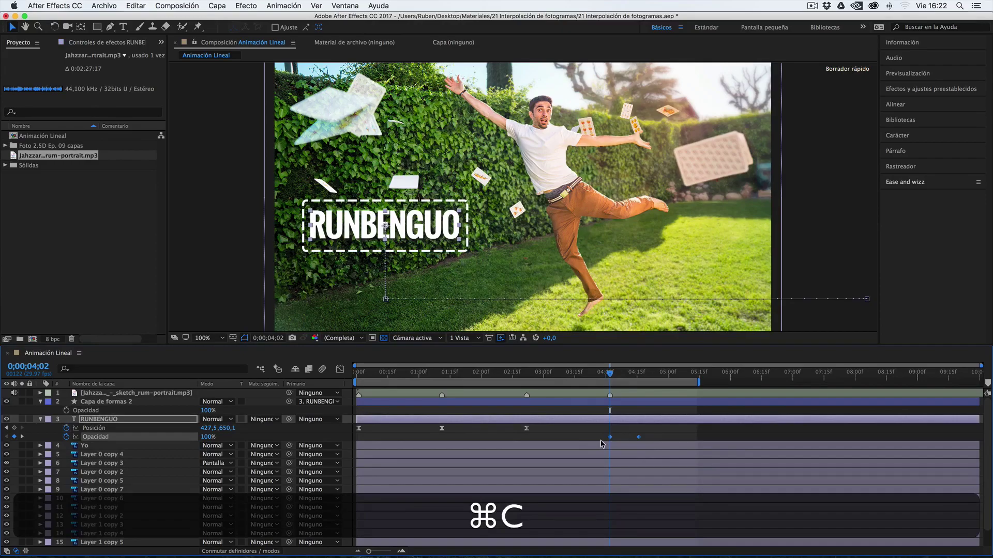
{"action": "left_click", "coordinate": [613, 402]}
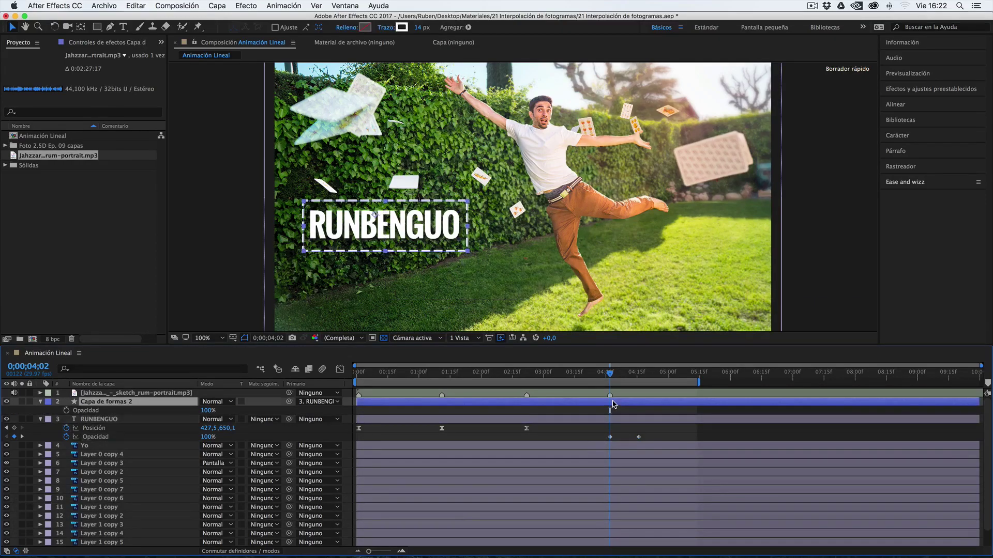
{"action": "key", "text": "super+v"}
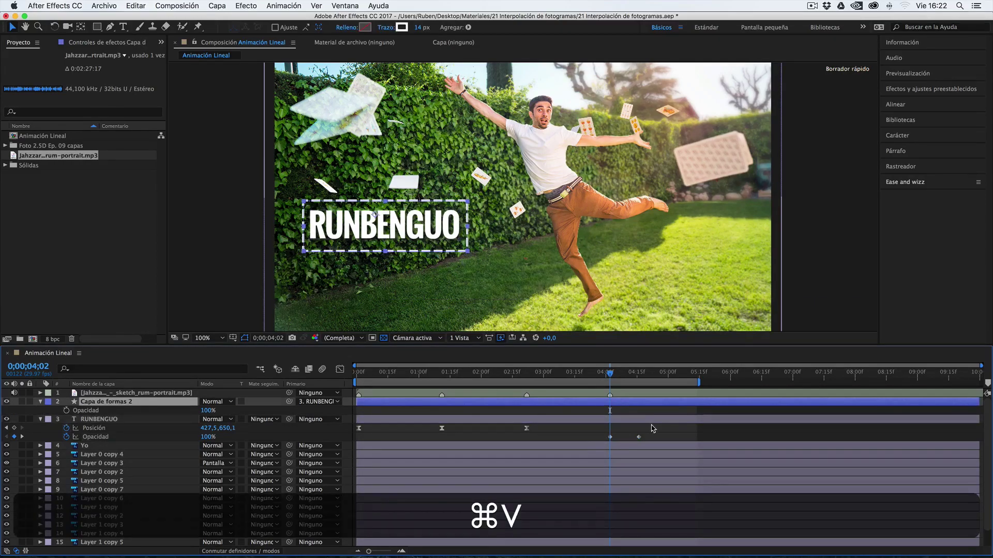
{"action": "left_click_drag", "start_coordinate": [611, 373], "coordinate": [520, 385]}
{"action": "key", "text": "space"}
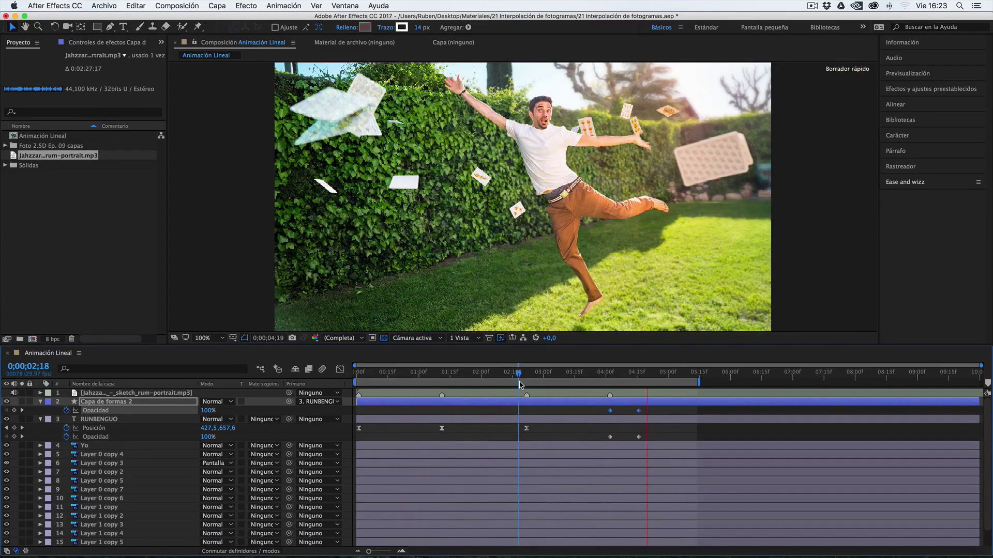
{"action": "key", "text": "space"}
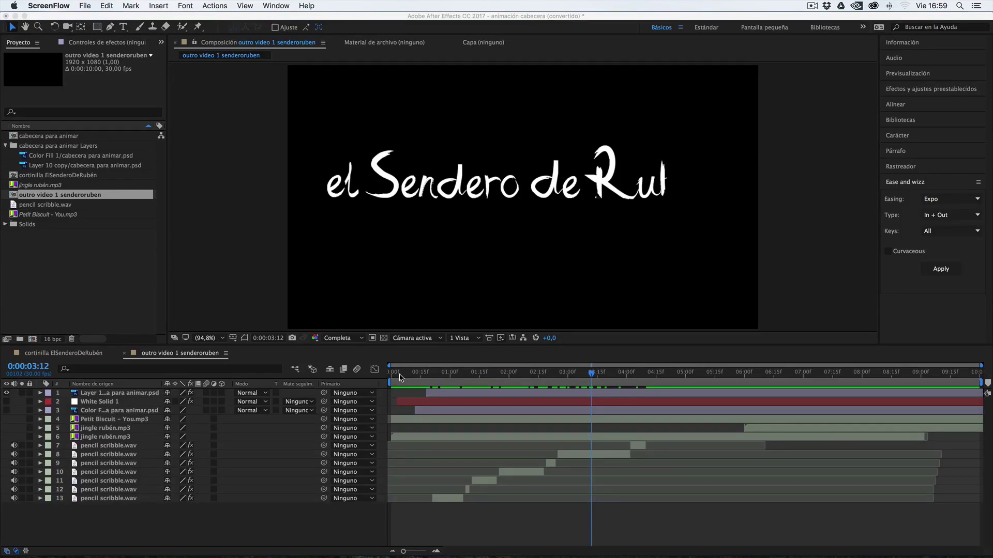
Step: Scrub through the finished handwriting animation, and in Finder locate cabecera para animar.psd inside the folder 28 Escritura animada con efecto trazo
{"action": "left_click", "coordinate": [399, 378]}
{"action": "left_click_drag", "start_coordinate": [402, 378], "coordinate": [646, 401]}
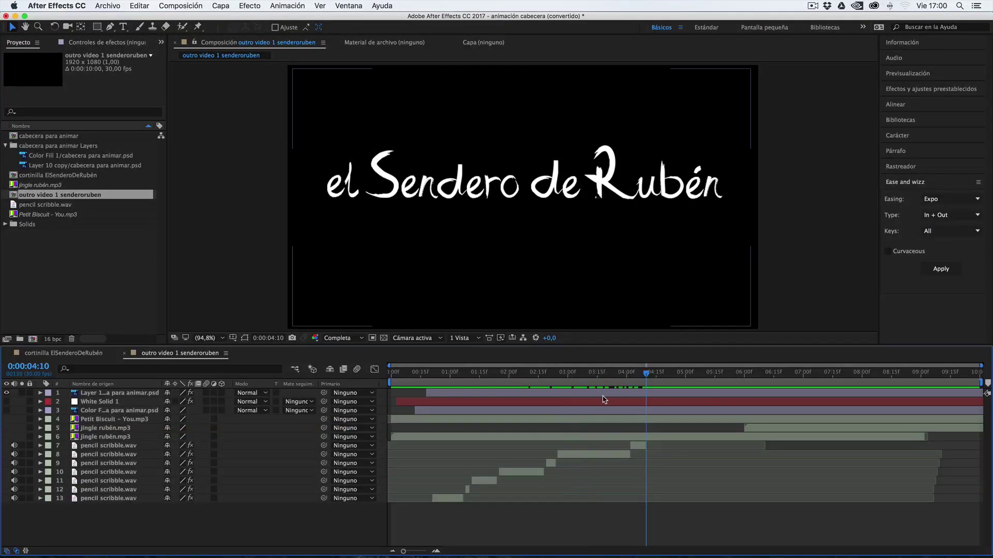
{"action": "key", "text": "super+Tab"}
{"action": "left_click", "coordinate": [449, 203]}
{"action": "left_click", "coordinate": [457, 191]}
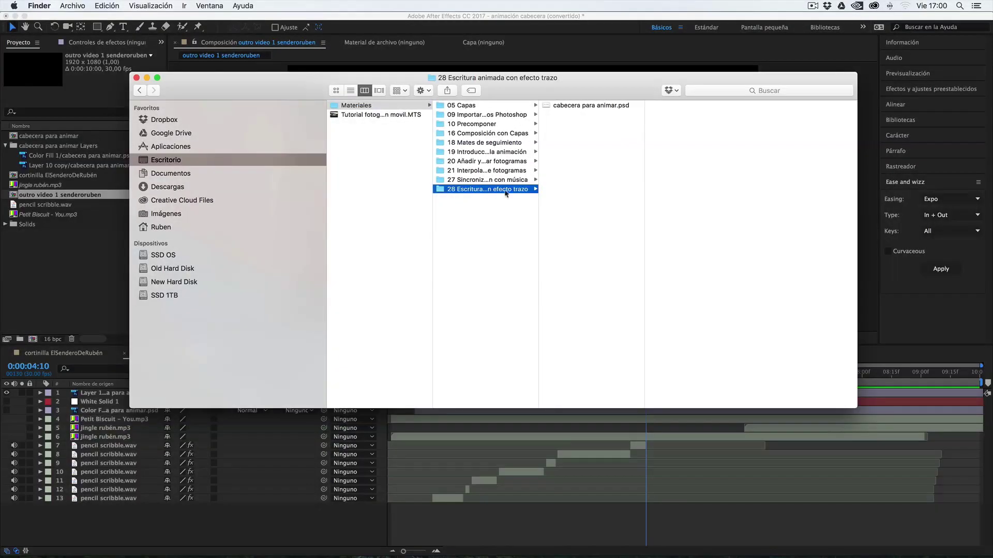
{"action": "left_click", "coordinate": [566, 106]}
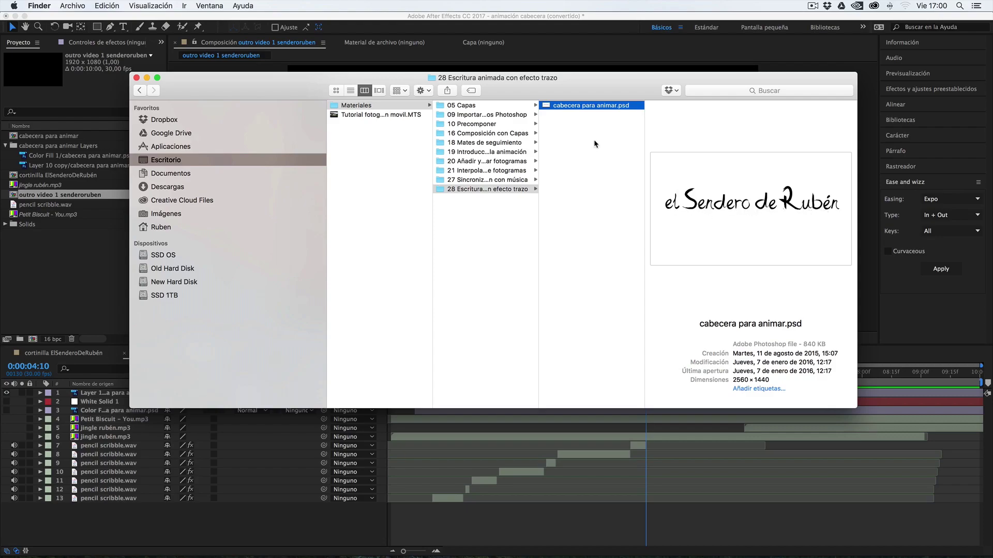
Step: Return to After Effects, scrub the finished lettering once more and start a new empty project
{"action": "left_click", "coordinate": [297, 436]}
{"action": "left_click_drag", "start_coordinate": [525, 375], "coordinate": [703, 369]}
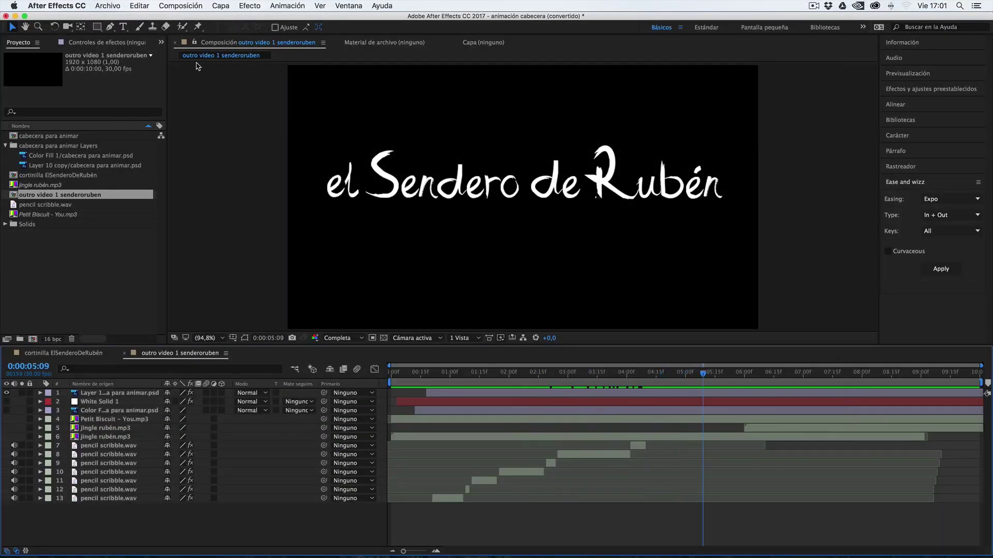
{"action": "left_click", "coordinate": [107, 5]}
{"action": "mouse_move", "coordinate": [217, 18]}
{"action": "left_click", "coordinate": [306, 24]}
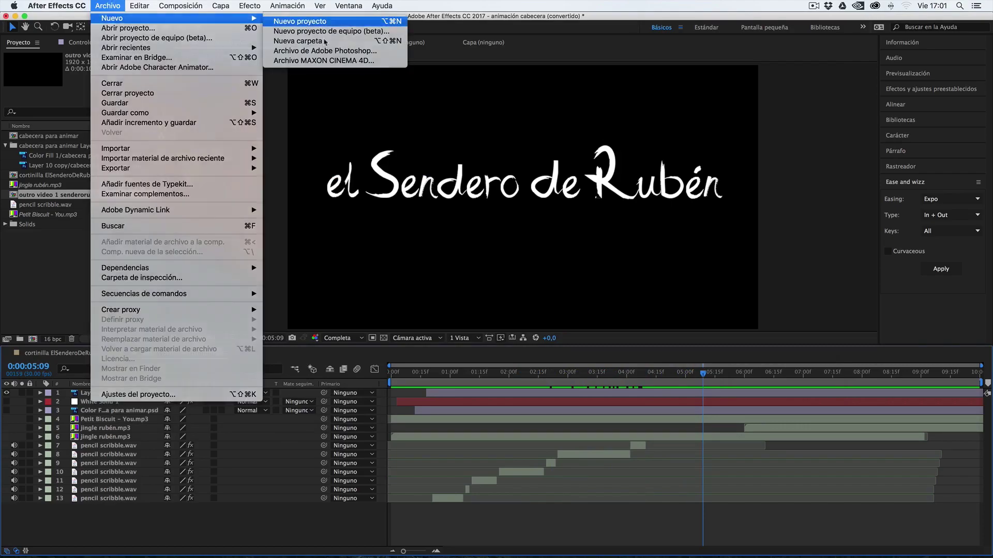
{"action": "left_click", "coordinate": [500, 301]}
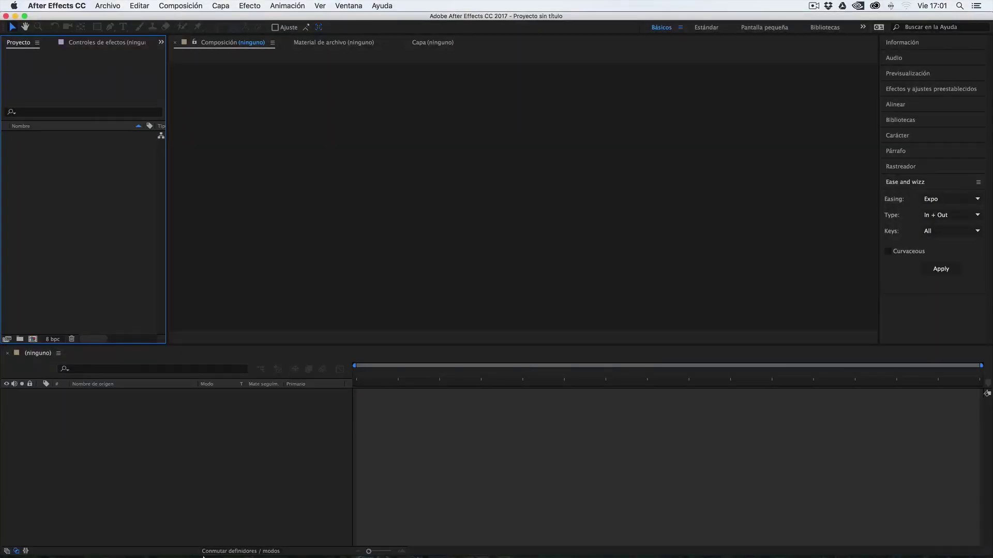
Step: Import cabecera para animar.psd from Finder into the project as Composición with editable layer styles
{"action": "mouse_move", "coordinate": [203, 557]}
{"action": "left_click", "coordinate": [243, 533]}
{"action": "left_click_drag", "start_coordinate": [565, 108], "coordinate": [90, 198]}
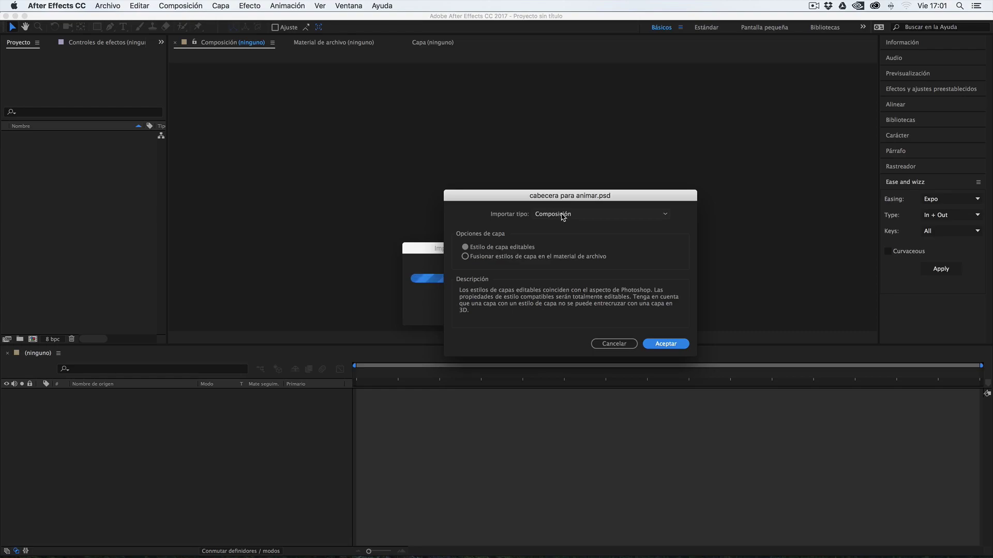
{"action": "left_click", "coordinate": [557, 215]}
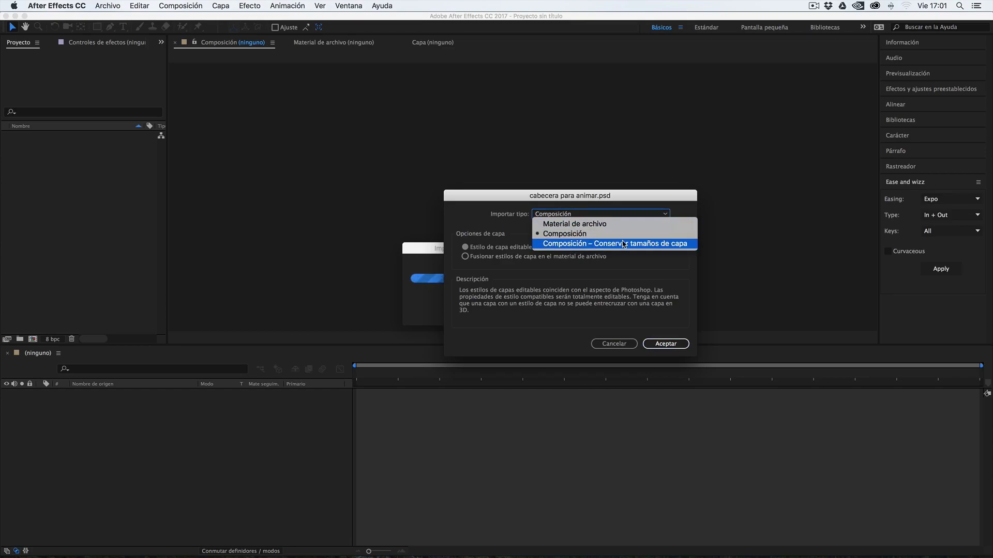
{"action": "left_click", "coordinate": [569, 233]}
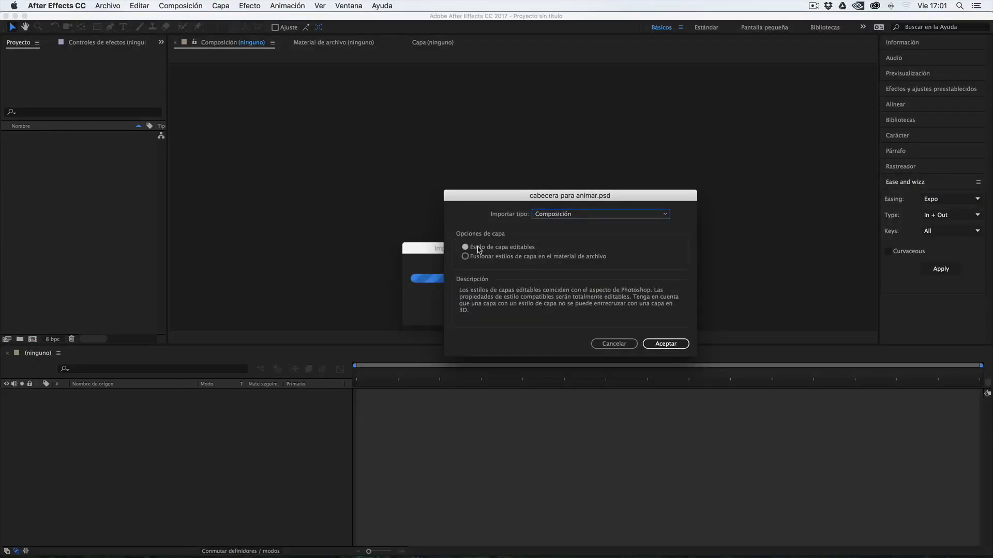
{"action": "left_click", "coordinate": [665, 344]}
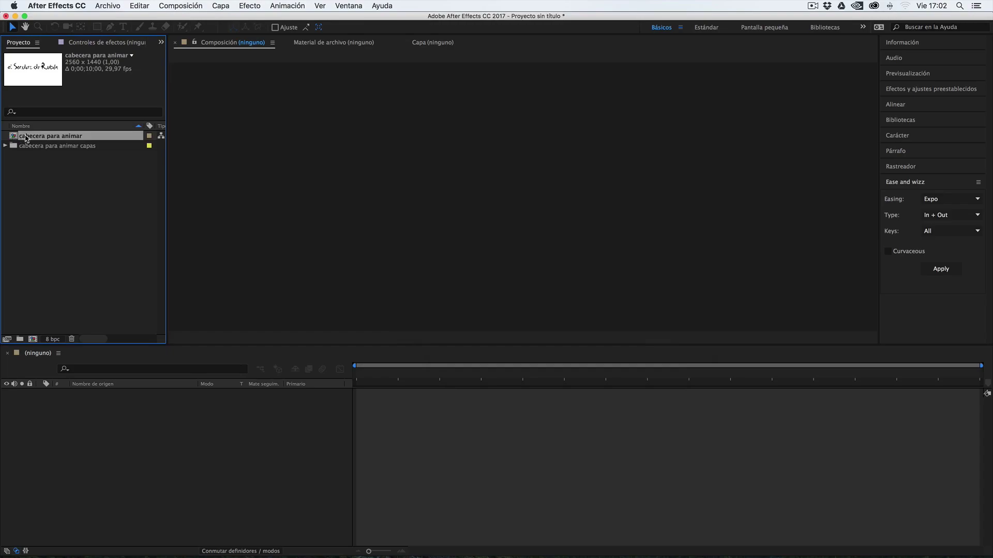
Step: Expand the cabecera para animar capas folder and examine its Color Fill 1 and Layer 10 copy layers
{"action": "left_click", "coordinate": [6, 145]}
{"action": "left_click", "coordinate": [44, 155]}
{"action": "left_click", "coordinate": [42, 167]}
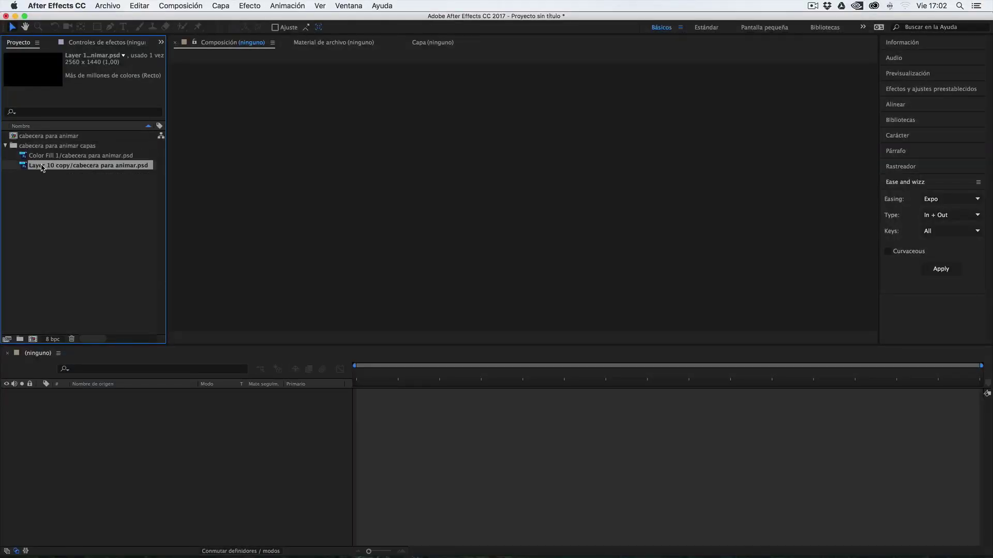
{"action": "left_click", "coordinate": [51, 156]}
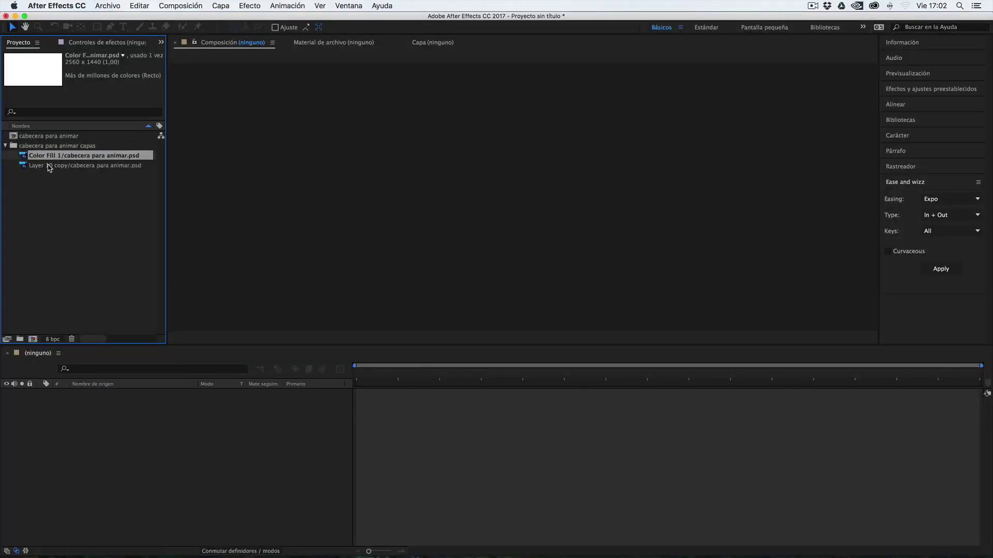
{"action": "left_click", "coordinate": [48, 166]}
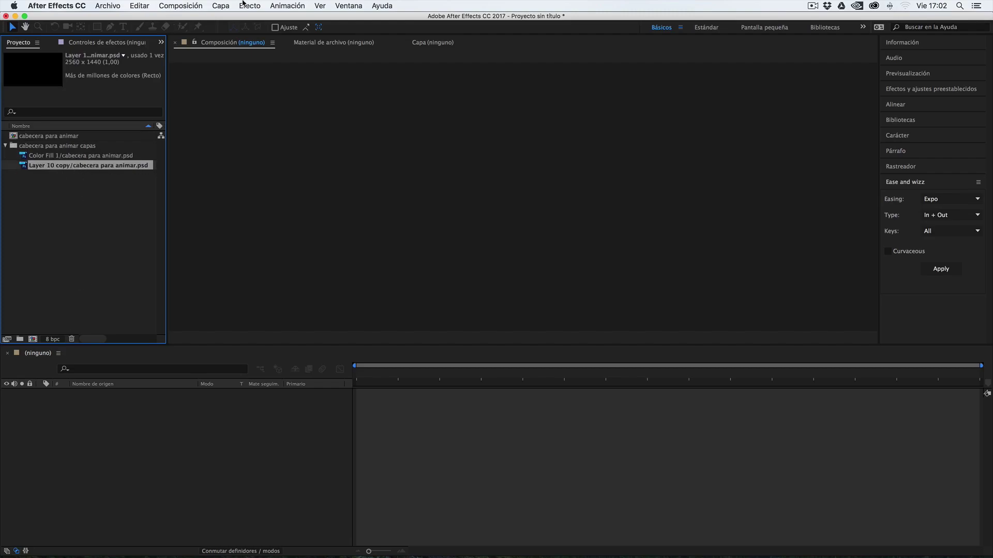
Step: Create an HDTV 1080 29,97 composition named Escritura animada and add the Layer 10 copy artwork to its timeline
{"action": "left_click", "coordinate": [180, 6]}
{"action": "left_click", "coordinate": [193, 18]}
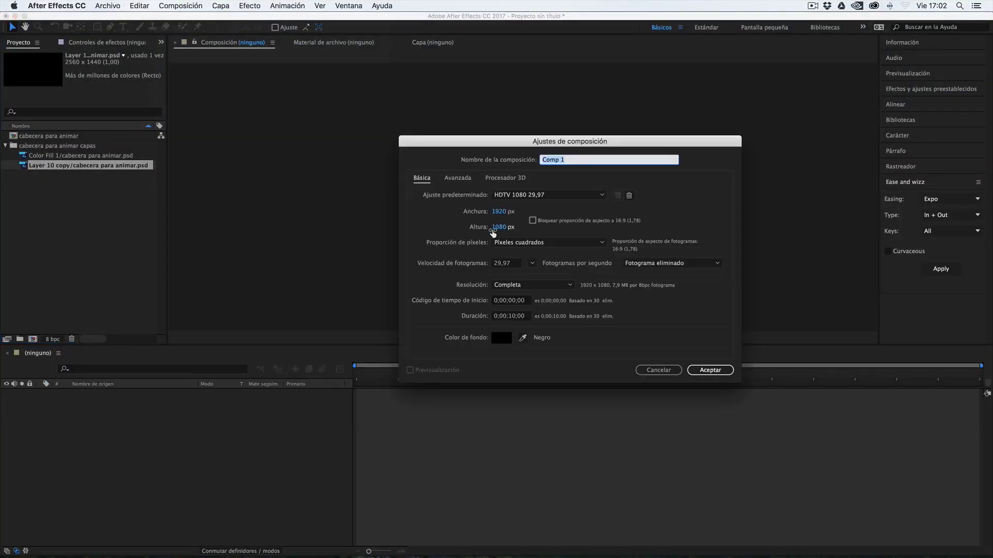
{"action": "type", "text": "Es"}
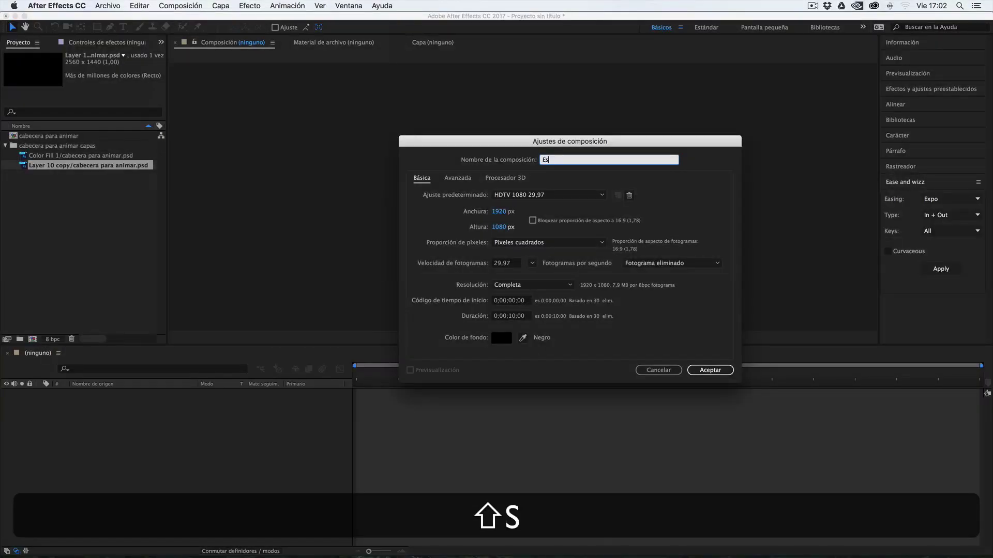
{"action": "type", "text": "critura animada"}
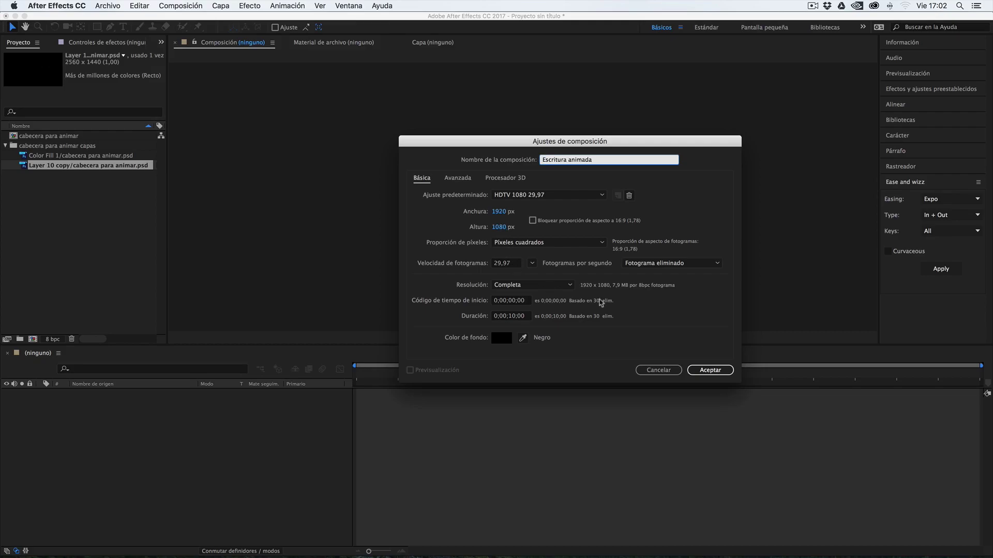
{"action": "left_click", "coordinate": [709, 370]}
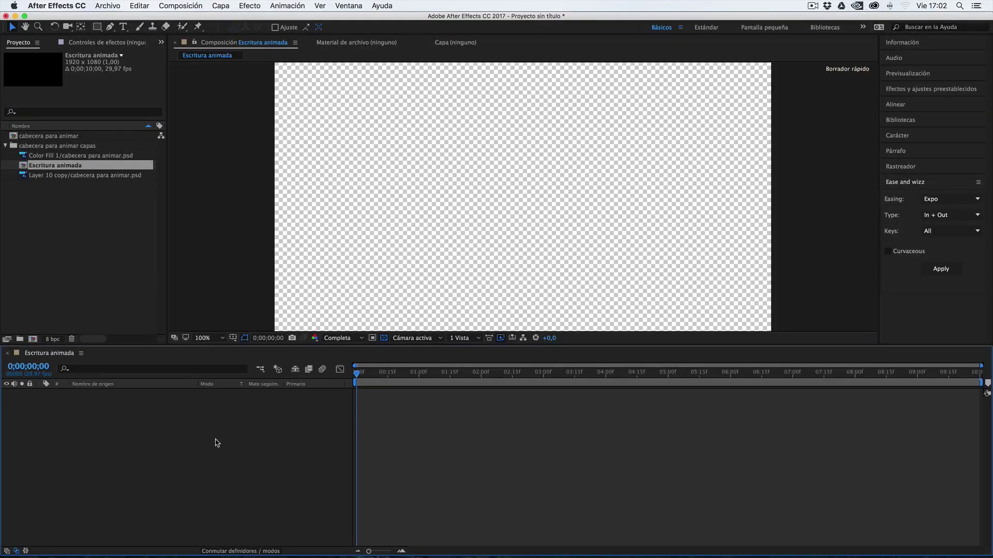
{"action": "left_click", "coordinate": [39, 175]}
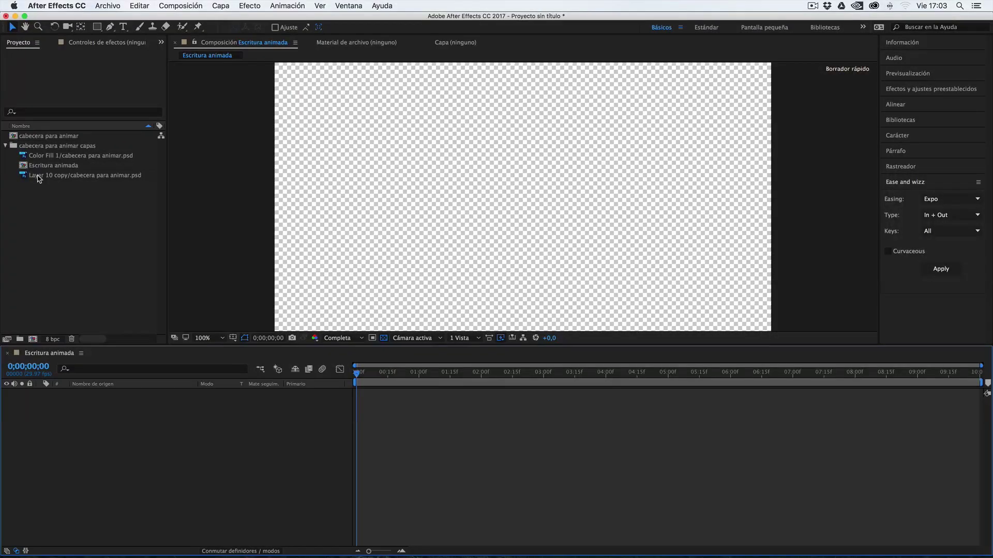
{"action": "left_click_drag", "start_coordinate": [44, 177], "coordinate": [73, 458]}
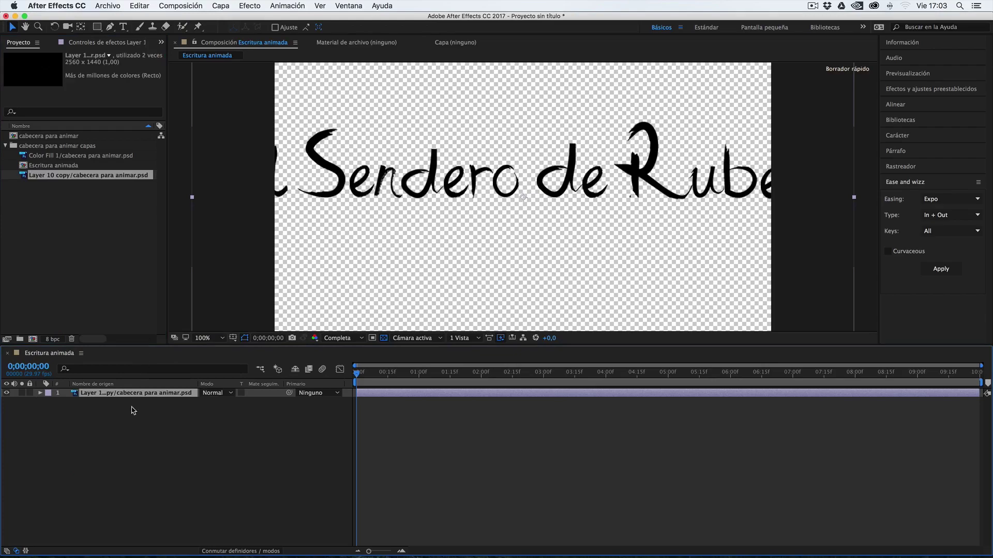
Step: Scale the Layer 10 copy lettering to 76% so the whole title fits within the composition
{"action": "key", "text": "s"}
{"action": "left_click_drag", "start_coordinate": [233, 401], "coordinate": [227, 408]}
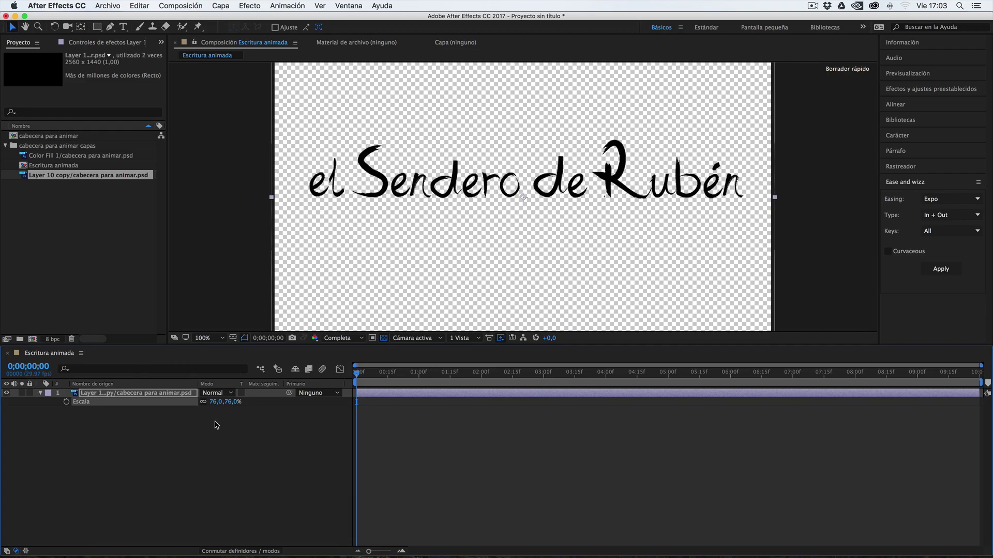
{"action": "left_click", "coordinate": [211, 427]}
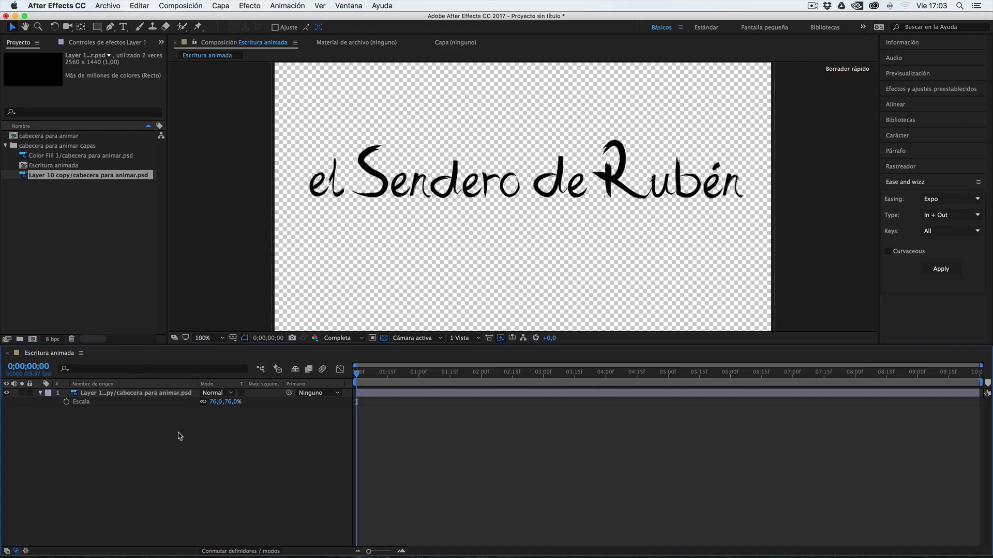
Step: Create a composition-sized solid in red FE0000 and place it beneath the lettering layer
{"action": "right_click", "coordinate": [147, 452]}
{"action": "mouse_move", "coordinate": [175, 460]}
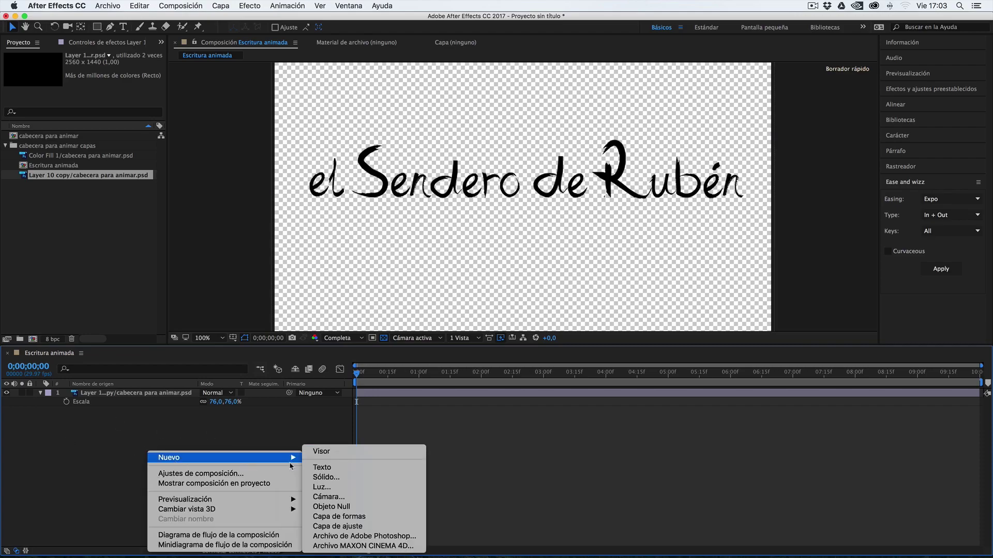
{"action": "left_click", "coordinate": [317, 478]}
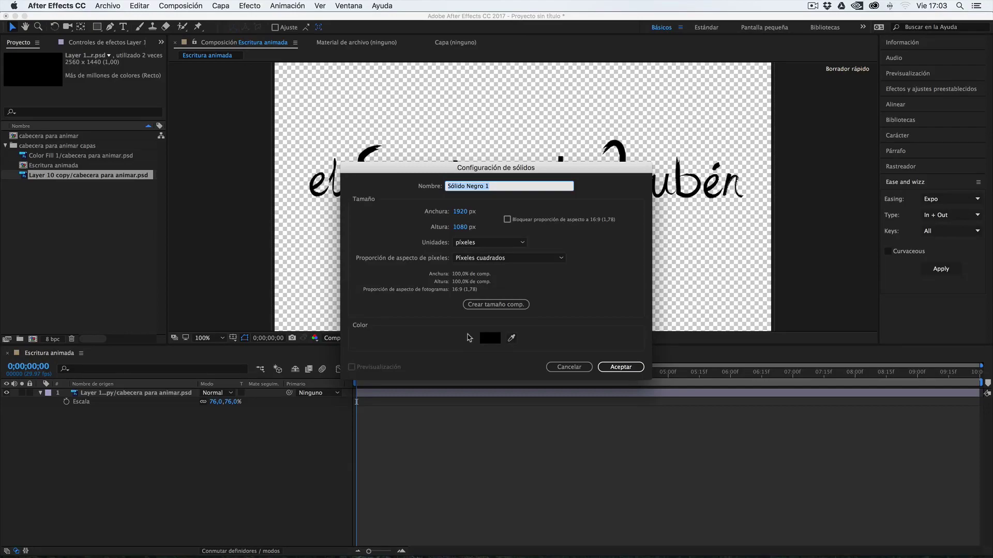
{"action": "left_click", "coordinate": [490, 340]}
{"action": "left_click_drag", "start_coordinate": [643, 305], "coordinate": [693, 272]}
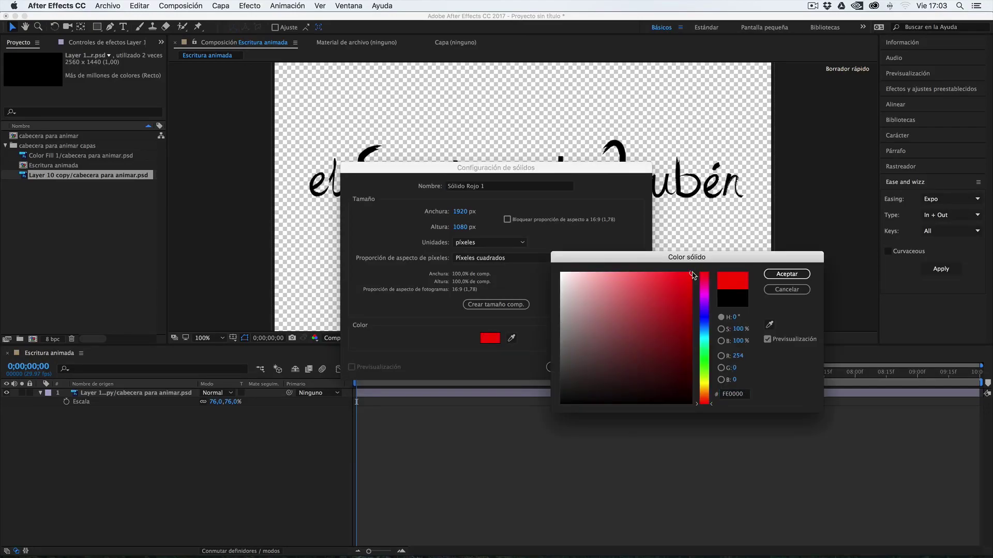
{"action": "left_click", "coordinate": [786, 273]}
{"action": "left_click", "coordinate": [496, 305]}
{"action": "left_click", "coordinate": [621, 367]}
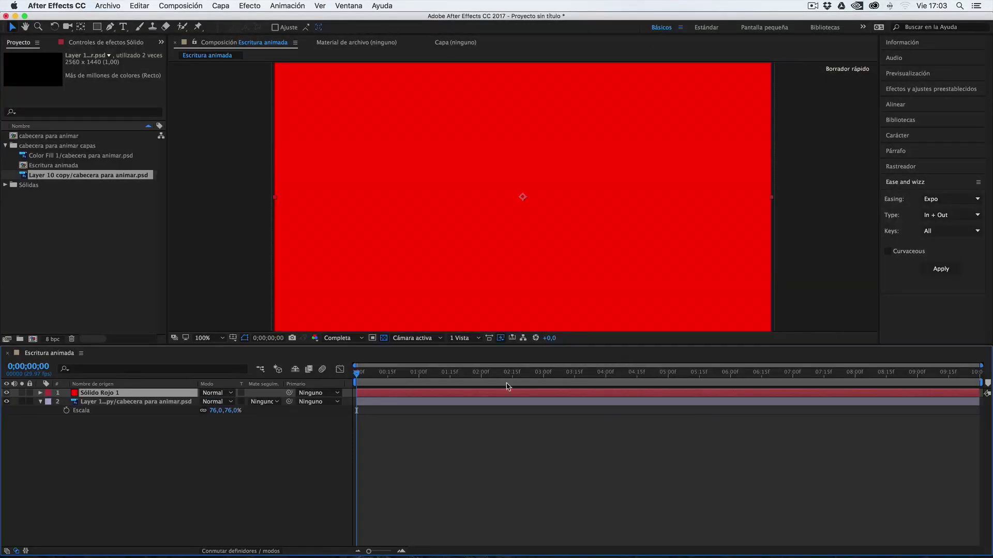
{"action": "left_click_drag", "start_coordinate": [97, 397], "coordinate": [98, 424]}
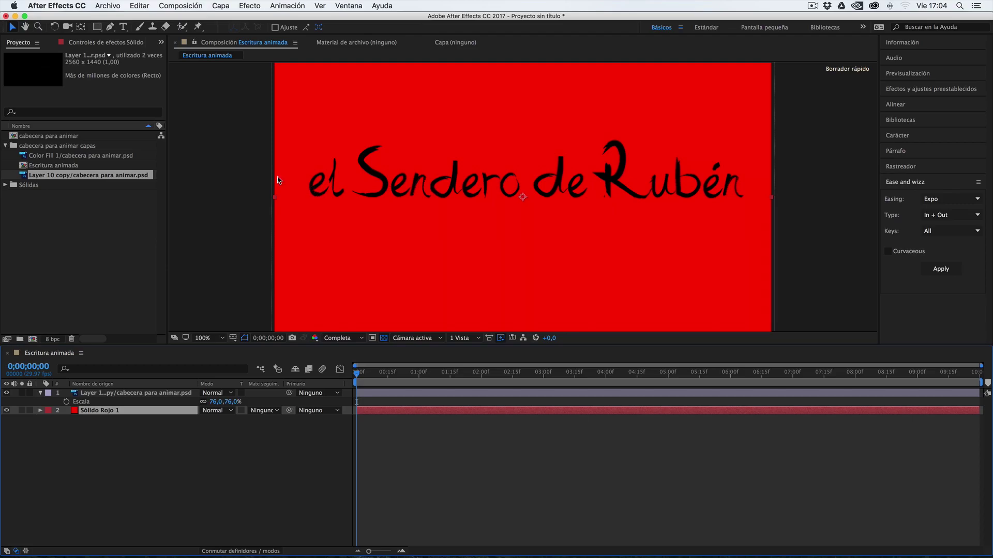
Step: Start a Pen mask on the Layer 10 copy lettering layer at the beginning of the first e's stroke
{"action": "left_click", "coordinate": [110, 28]}
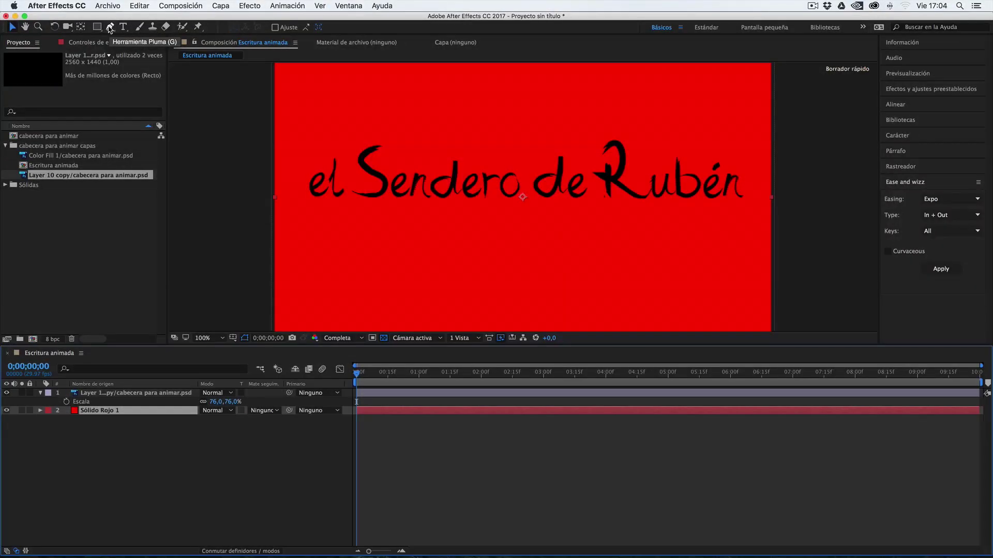
{"action": "key", "text": "g"}
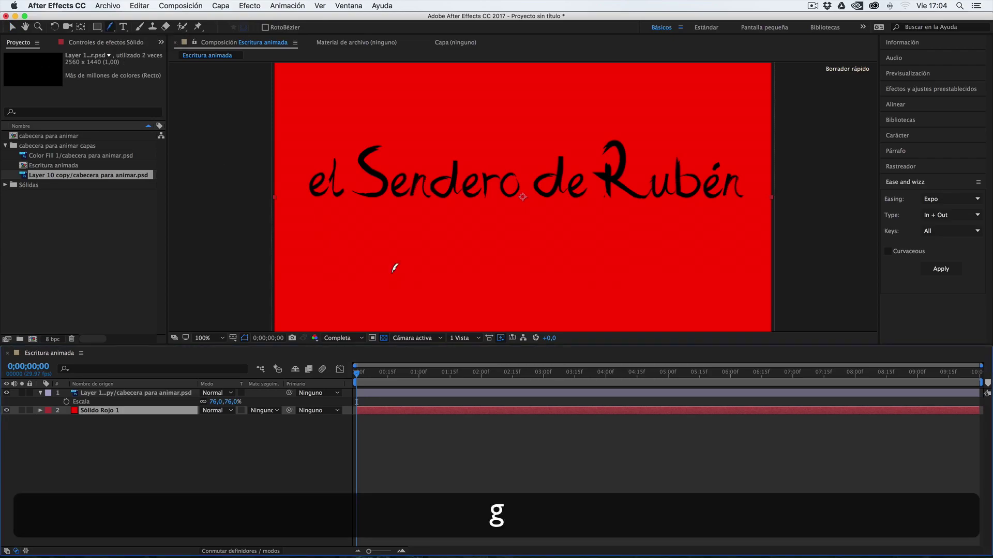
{"action": "left_click", "coordinate": [92, 394]}
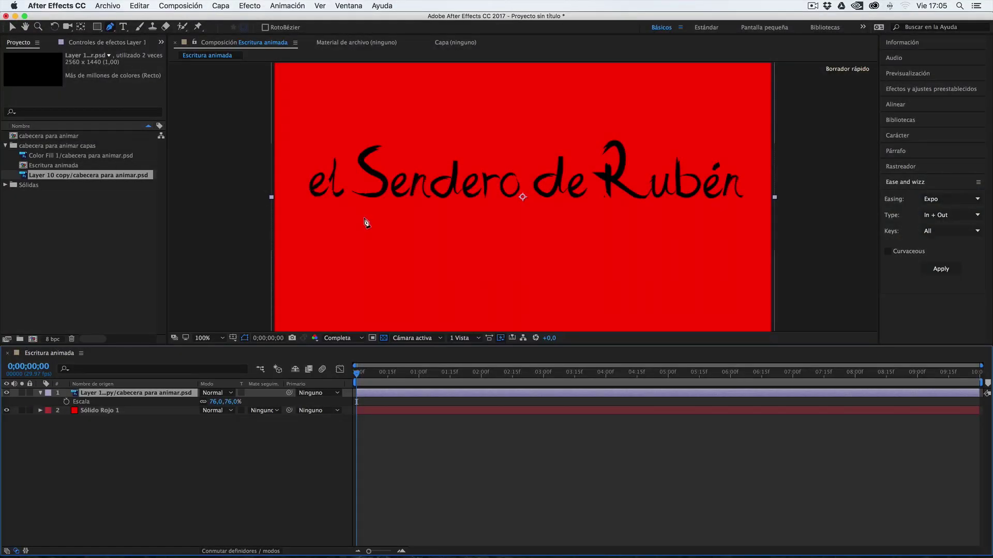
{"action": "key", "text": "period"}
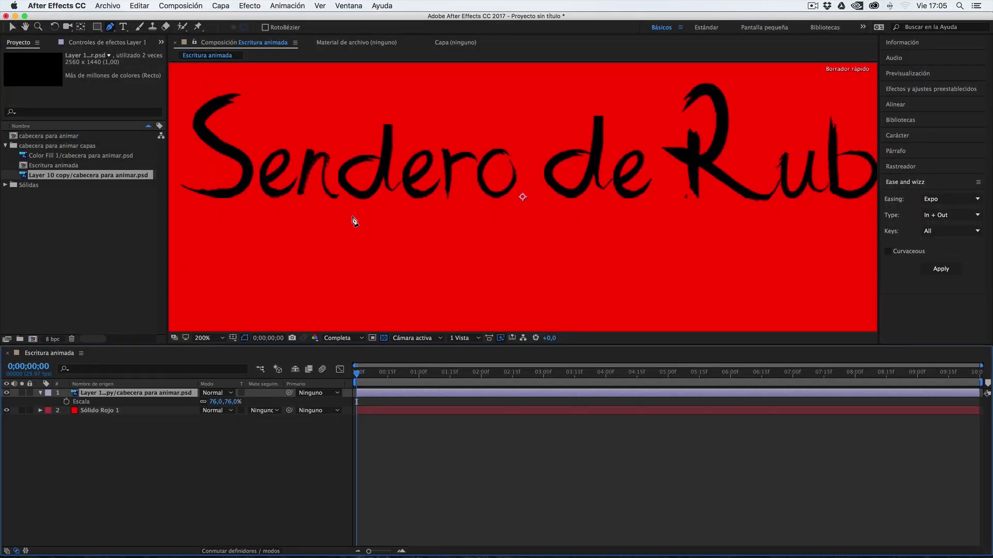
{"action": "key", "text": "space"}
{"action": "left_click_drag", "start_coordinate": [348, 215], "coordinate": [604, 228]}
{"action": "key", "text": "space"}
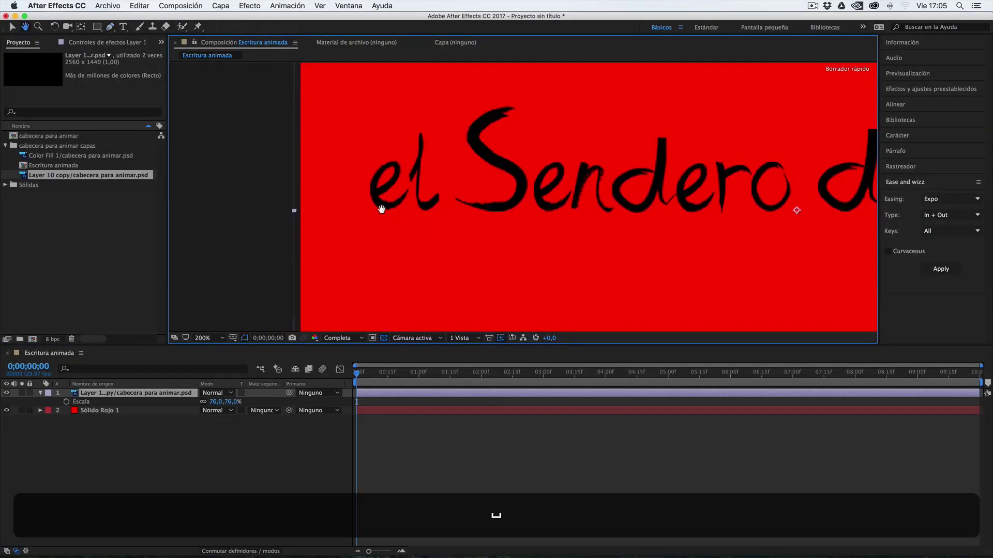
{"action": "left_click_drag", "start_coordinate": [382, 208], "coordinate": [394, 215]}
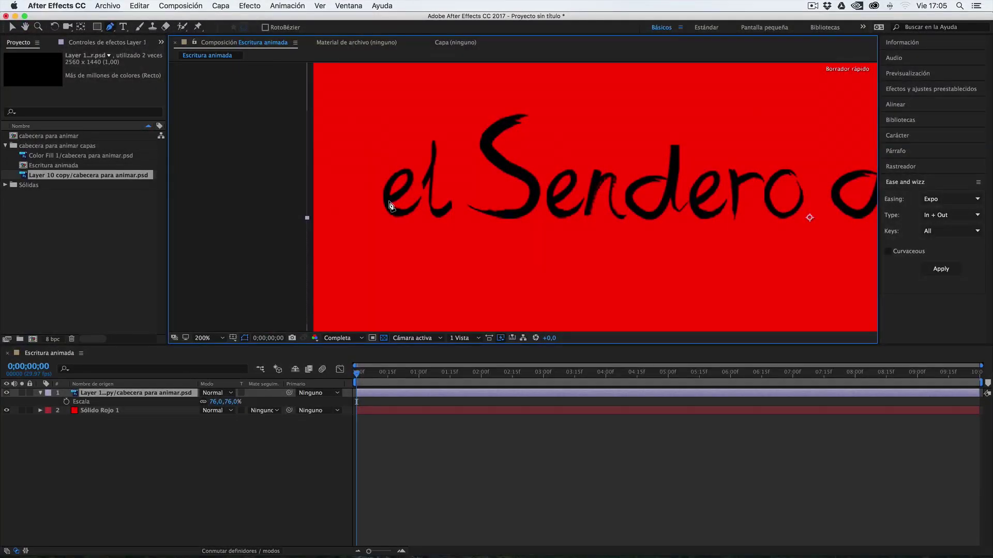
{"action": "left_click", "coordinate": [388, 201]}
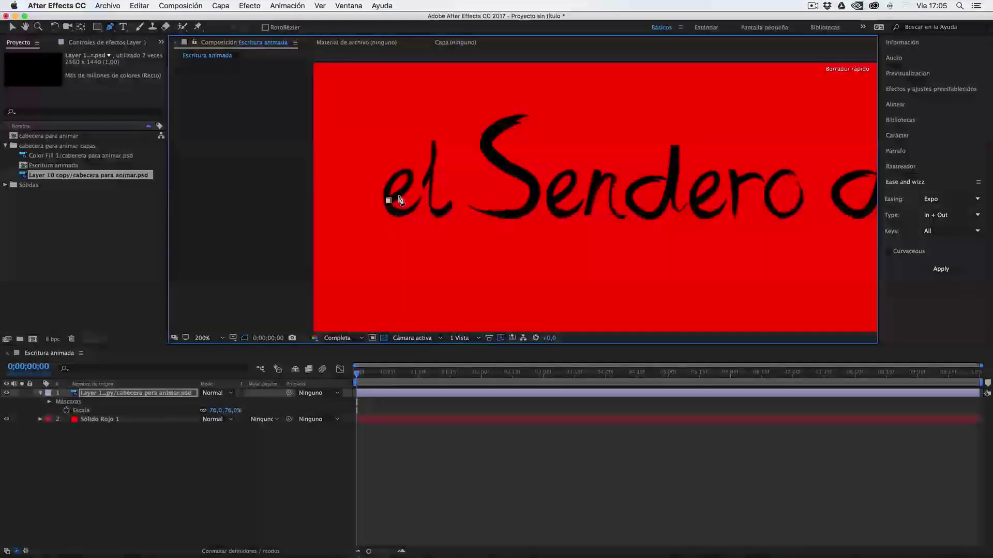
Step: Try tracing the first e with closely spaced mask points and undo them back to the starting point
{"action": "left_click_drag", "start_coordinate": [402, 192], "coordinate": [409, 183]}
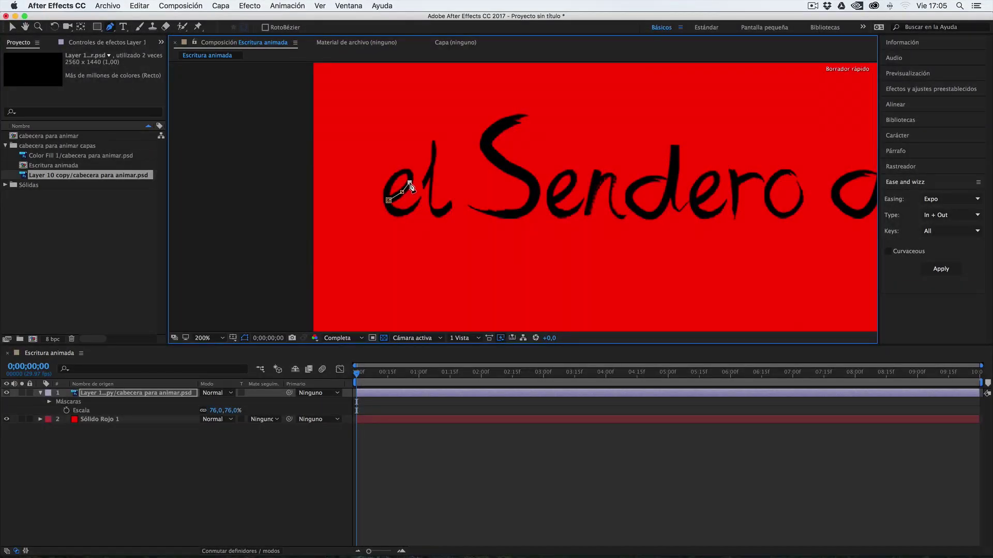
{"action": "left_click", "coordinate": [410, 173]}
{"action": "left_click", "coordinate": [403, 171]}
{"action": "left_click", "coordinate": [396, 175]}
{"action": "left_click", "coordinate": [389, 183]}
{"action": "left_click", "coordinate": [387, 190]}
{"action": "left_click", "coordinate": [388, 207]}
{"action": "left_click", "coordinate": [395, 212]}
{"action": "left_click", "coordinate": [403, 213]}
{"action": "left_click", "coordinate": [411, 208]}
{"action": "left_click", "coordinate": [420, 199]}
{"action": "key", "text": "super+z"}
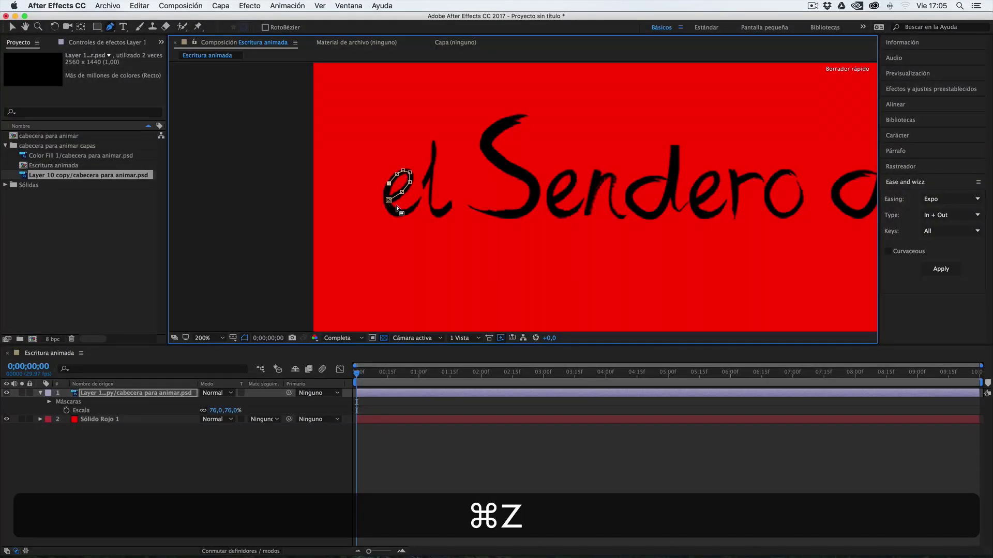
{"action": "key", "text": "super+z"}
{"action": "key", "text": "super+z"}
{"action": "key", "text": "super+z"}
{"action": "key", "text": "super+z"}
{"action": "key", "text": "super+z"}
{"action": "key", "text": "super+z"}
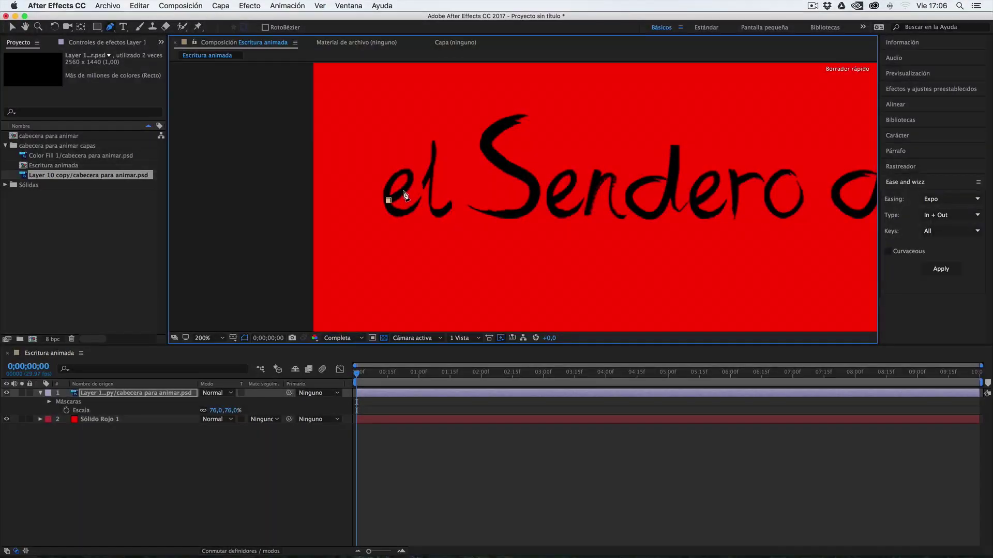
Step: Trace the first e along its writing stroke with a few curved mask points, undoing the extra curve adjustment at the end
{"action": "left_click", "coordinate": [403, 191]}
{"action": "left_click_drag", "start_coordinate": [409, 186], "coordinate": [403, 172]}
{"action": "left_click", "coordinate": [390, 182]}
{"action": "left_click", "coordinate": [395, 213]}
{"action": "left_click_drag", "start_coordinate": [399, 215], "coordinate": [406, 215]}
{"action": "left_click", "coordinate": [419, 200]}
{"action": "left_click_drag", "start_coordinate": [413, 222], "coordinate": [408, 219]}
{"action": "key", "text": "super+z"}
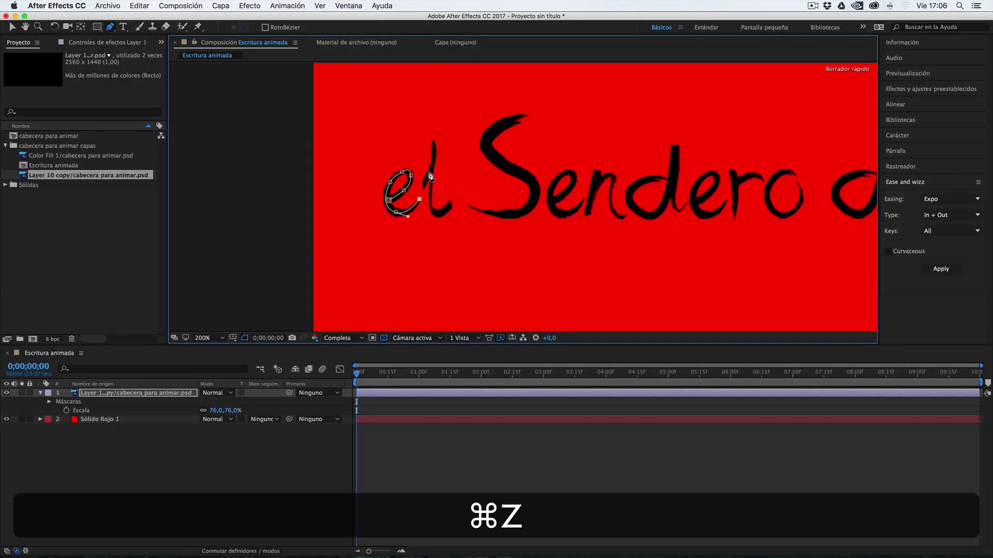
{"action": "left_click", "coordinate": [420, 199]}
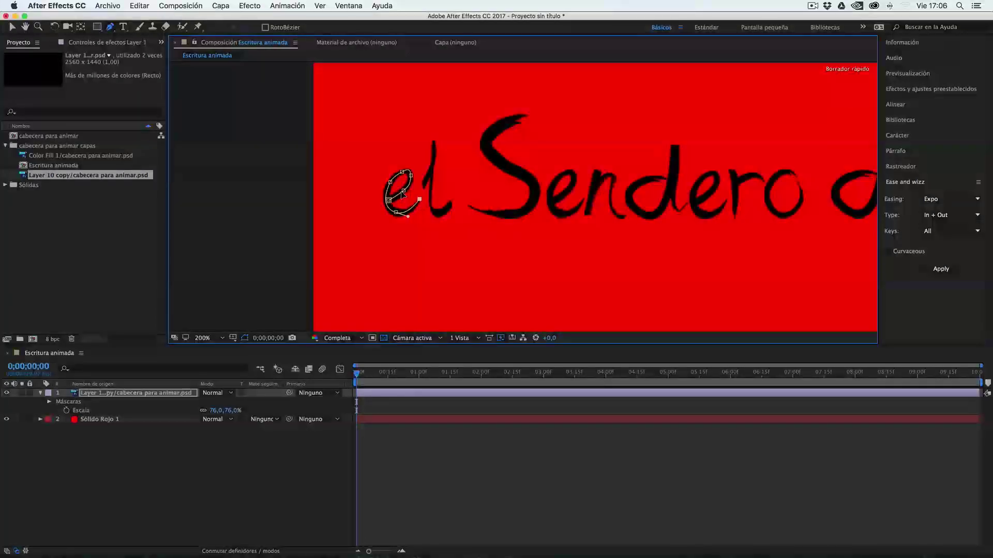
Step: Try continuing the e's mask path up the letter l and undo those points
{"action": "left_click", "coordinate": [428, 177]}
{"action": "left_click", "coordinate": [431, 158]}
{"action": "left_click", "coordinate": [434, 140]}
{"action": "key", "text": "super+z"}
{"action": "key", "text": "super+z"}
{"action": "key", "text": "super+z"}
Step: End the e's path as its own open mask and expand the lettering layer's Máscaras group
{"action": "key", "text": "super"}
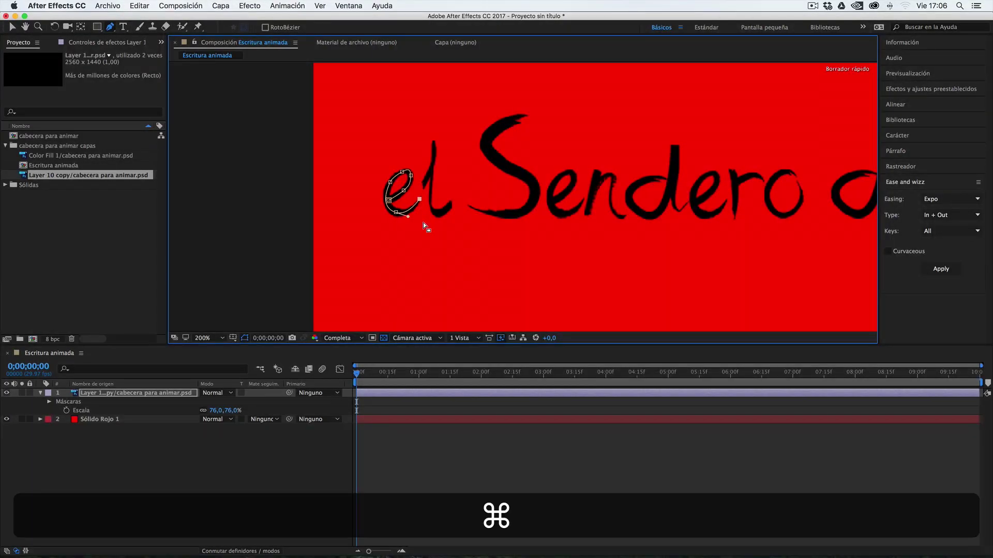
{"action": "left_click", "coordinate": [423, 223], "text": "super"}
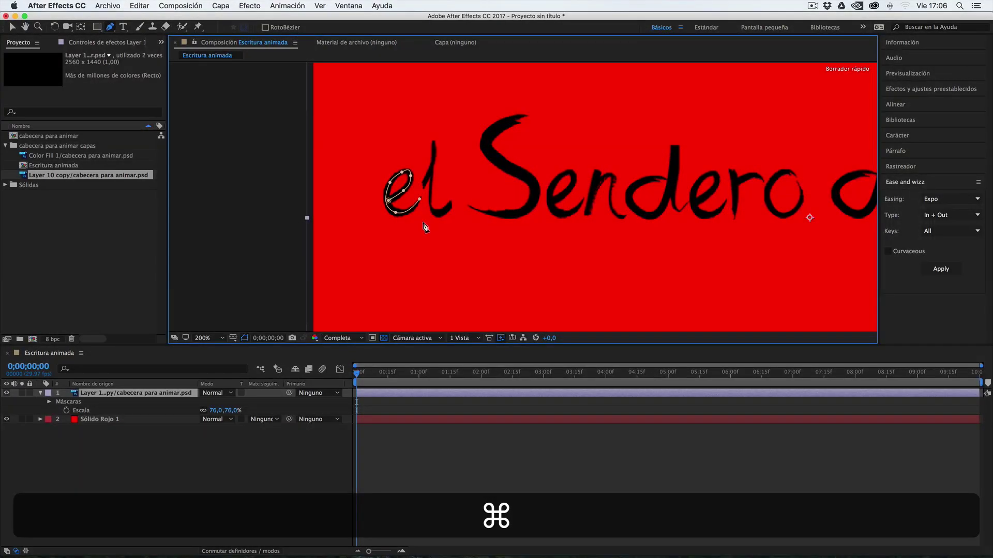
{"action": "left_click", "coordinate": [50, 404]}
{"action": "left_click", "coordinate": [49, 403]}
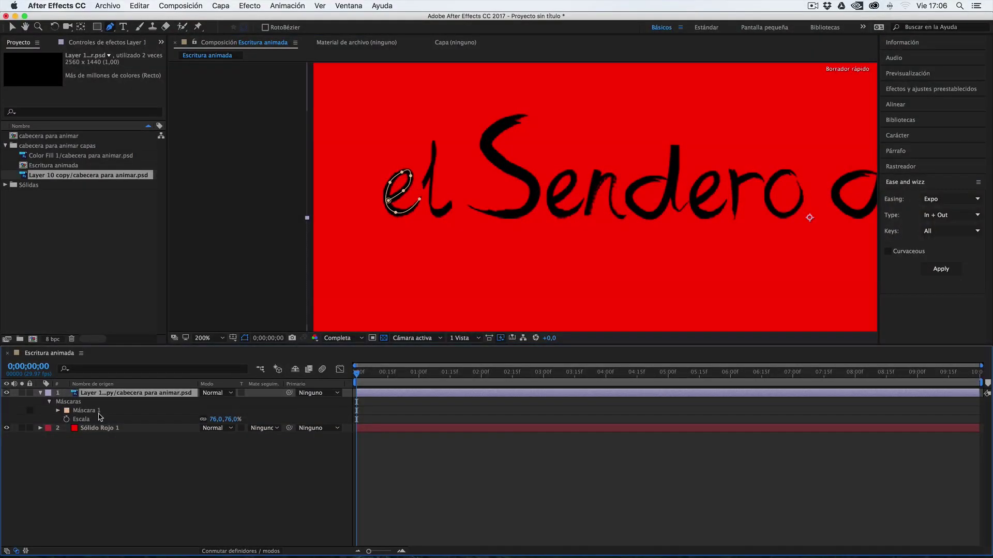
Step: Trace the letter l of "el" as a second, separate open mask following its writing stroke
{"action": "left_click", "coordinate": [424, 182]}
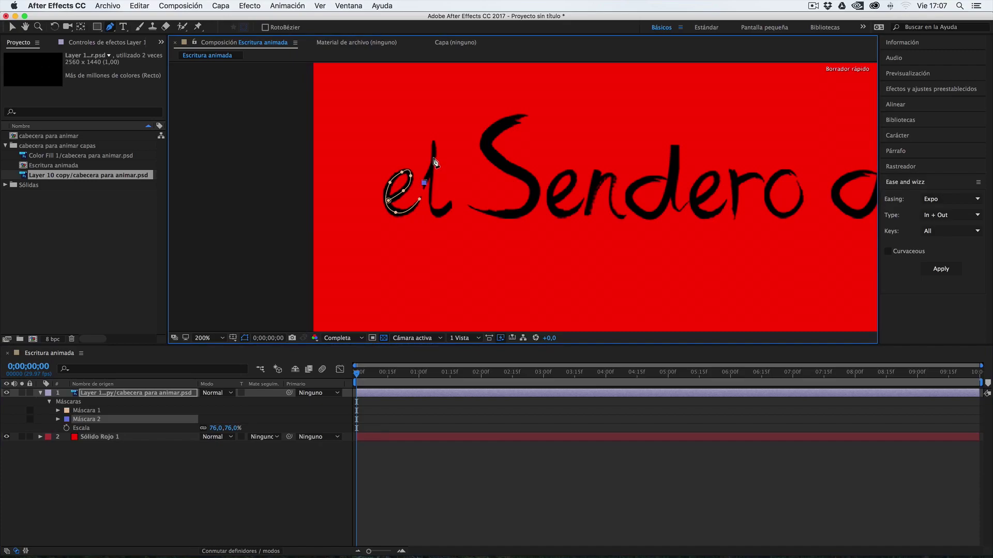
{"action": "left_click", "coordinate": [433, 140]}
{"action": "left_click", "coordinate": [435, 212]}
{"action": "left_click", "coordinate": [445, 209]}
{"action": "left_click", "coordinate": [451, 204]}
{"action": "left_click", "coordinate": [458, 225], "text": "super"}
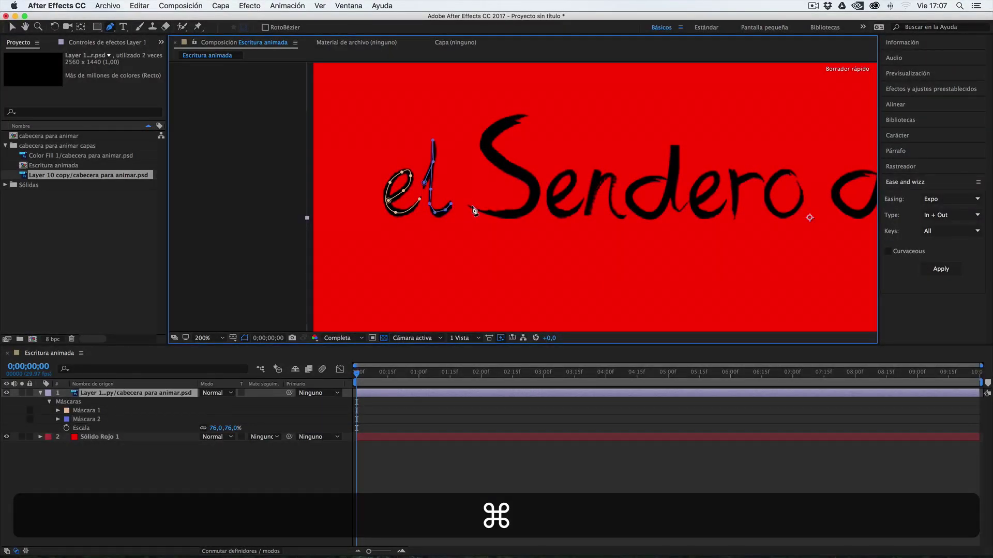
Step: Trace the capital S of Sendero from its upper tip to its lower tail as a separate open mask
{"action": "left_click", "coordinate": [518, 118]}
{"action": "left_click", "coordinate": [503, 126]}
{"action": "left_click", "coordinate": [490, 134]}
{"action": "left_click", "coordinate": [487, 143]}
{"action": "left_click", "coordinate": [494, 157]}
{"action": "left_click", "coordinate": [505, 164]}
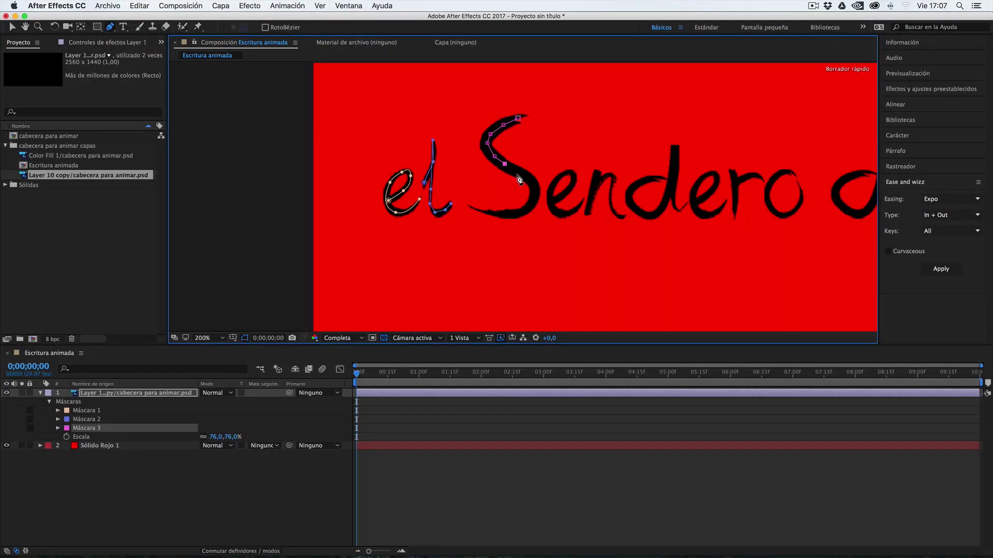
{"action": "left_click", "coordinate": [520, 173]}
{"action": "left_click", "coordinate": [531, 181]}
{"action": "left_click", "coordinate": [534, 197]}
{"action": "left_click", "coordinate": [524, 208]}
{"action": "left_click", "coordinate": [511, 214]}
{"action": "left_click", "coordinate": [497, 216]}
{"action": "left_click", "coordinate": [478, 212]}
{"action": "left_click", "coordinate": [467, 206]}
{"action": "key", "text": "super"}
{"action": "left_click", "coordinate": [551, 219], "text": "super"}
Step: Trace the first e of Sendero as its own open mask and finish the path
{"action": "left_click", "coordinate": [551, 202]}
{"action": "left_click", "coordinate": [561, 196]}
{"action": "left_click", "coordinate": [584, 200]}
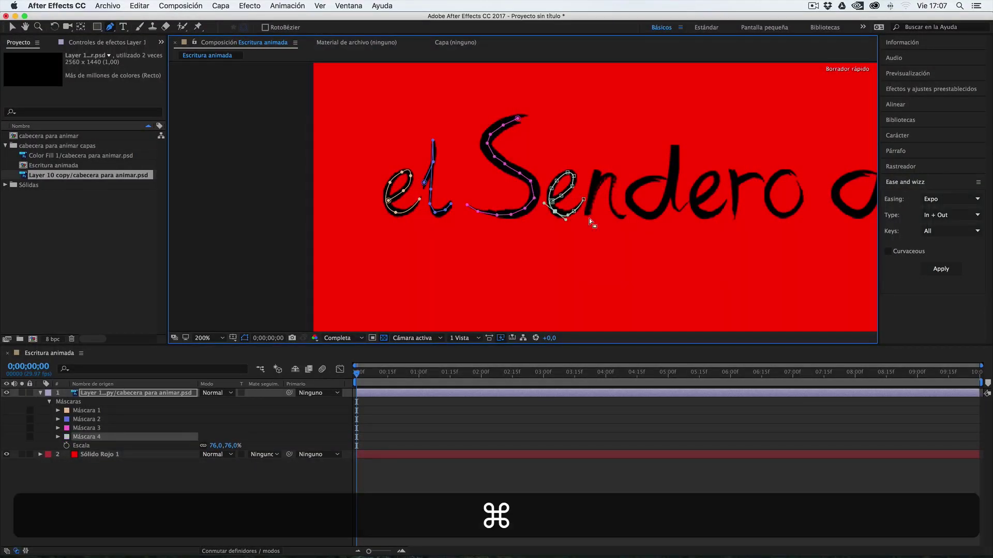
{"action": "left_click", "coordinate": [588, 218], "text": "super"}
Step: Trace the remaining letters n, d, e, r and o of Sendero, each as a separate mask
{"action": "left_click", "coordinate": [597, 171]}
{"action": "left_click", "coordinate": [657, 177]}
{"action": "left_click_drag", "start_coordinate": [675, 192], "coordinate": [673, 198]}
{"action": "left_click", "coordinate": [676, 211]}
{"action": "left_click", "coordinate": [684, 205]}
{"action": "left_click", "coordinate": [695, 203]}
{"action": "left_click_drag", "start_coordinate": [723, 243], "coordinate": [551, 256]}
{"action": "left_click", "coordinate": [560, 182]}
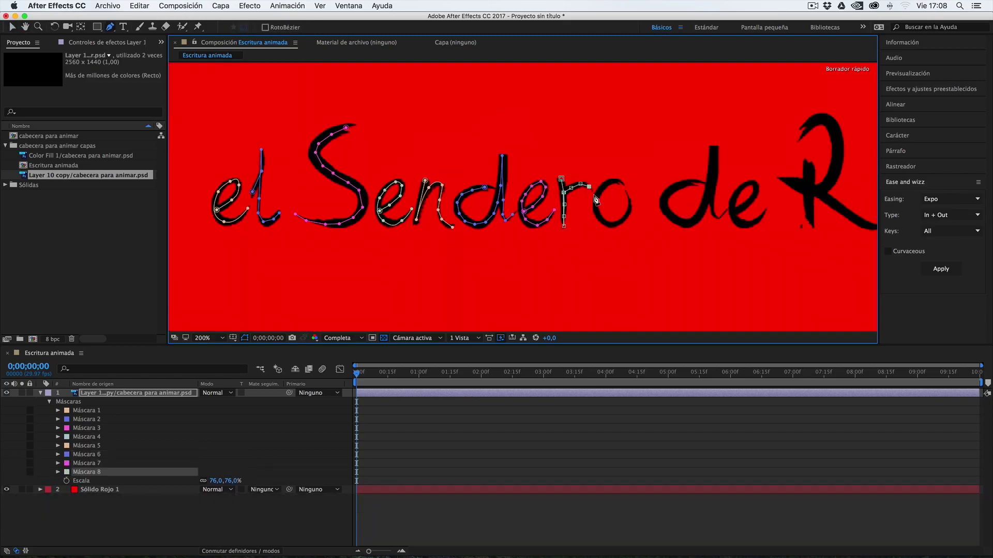
{"action": "left_click", "coordinate": [618, 184]}
{"action": "mouse_move", "coordinate": [430, 254]}
{"action": "left_mouse_down"}
{"action": "mouse_move", "coordinate": [669, 259]}
{"action": "mouse_move", "coordinate": [596, 260]}
{"action": "left_mouse_up"}
{"action": "key", "text": "g"}
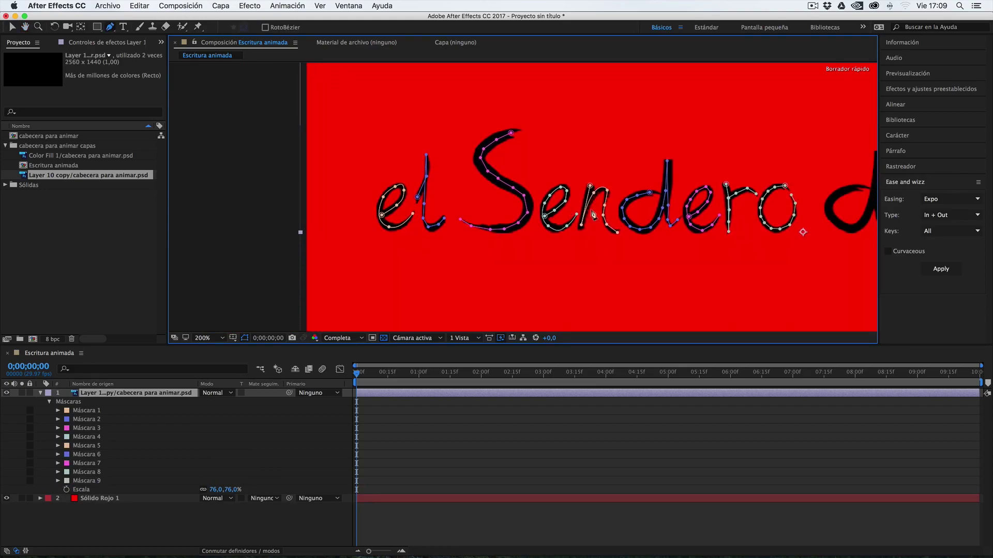
Step: Apply the Trazo effect from the Generar category to the lettering layer and enable Todas las máscaras
{"action": "left_click", "coordinate": [62, 408]}
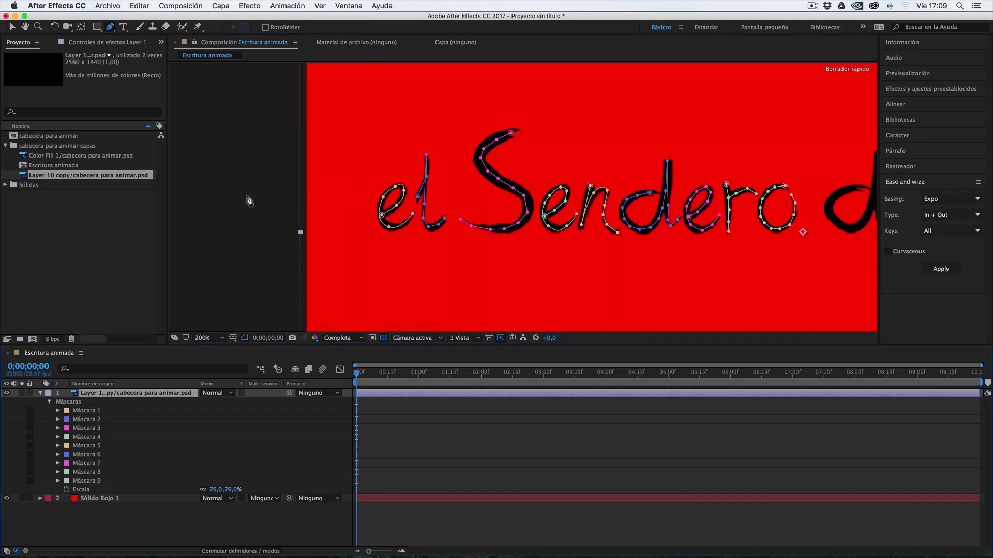
{"action": "left_click", "coordinate": [253, 4]}
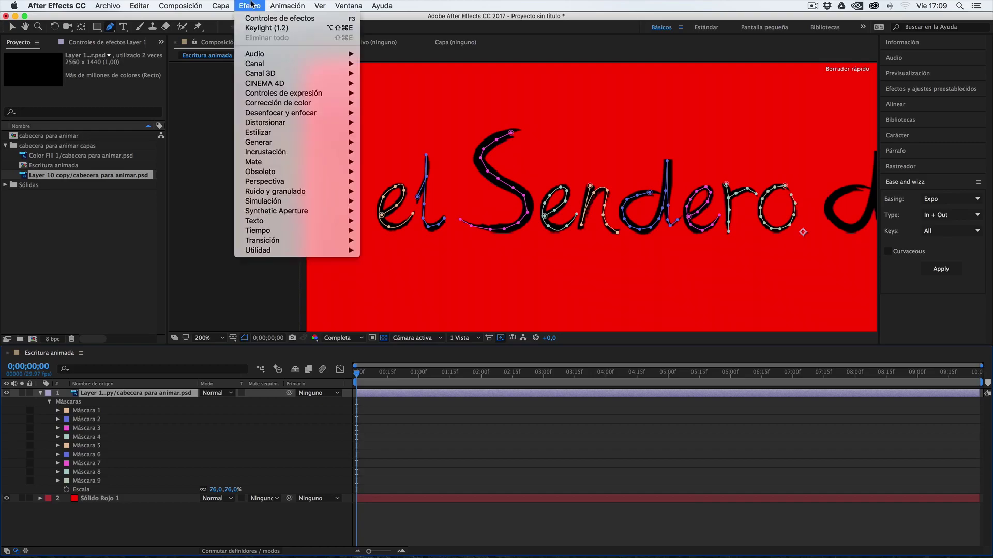
{"action": "mouse_move", "coordinate": [277, 147]}
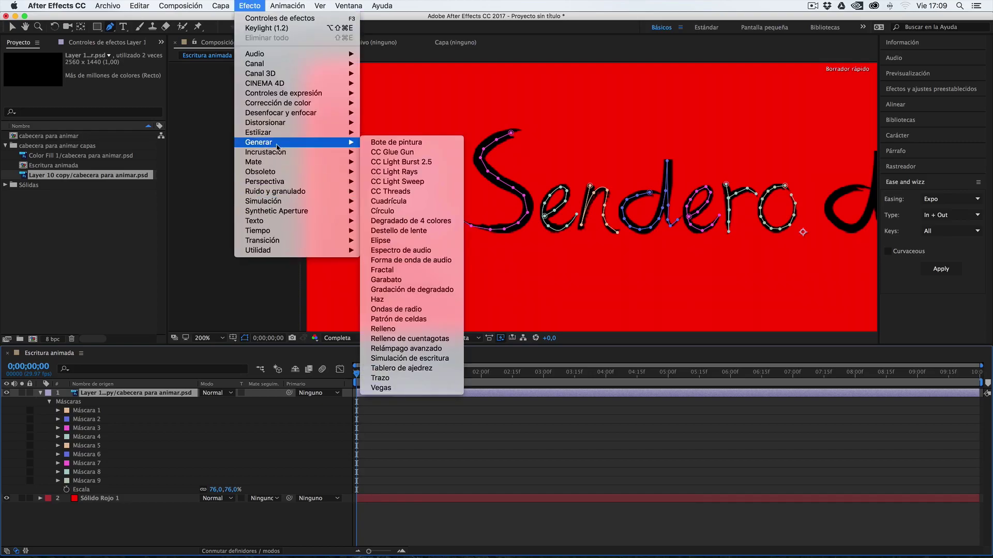
{"action": "left_click", "coordinate": [396, 380]}
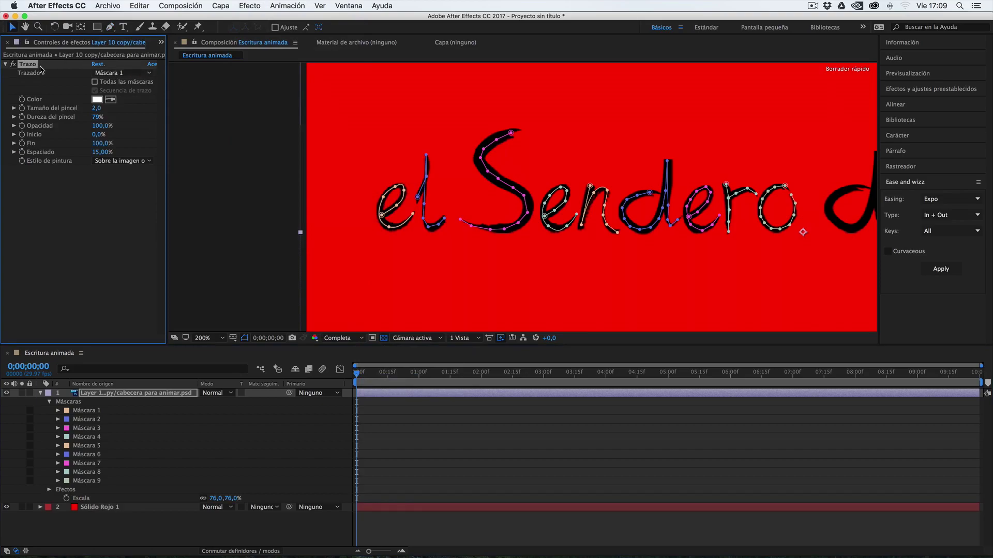
{"action": "left_click", "coordinate": [121, 74]}
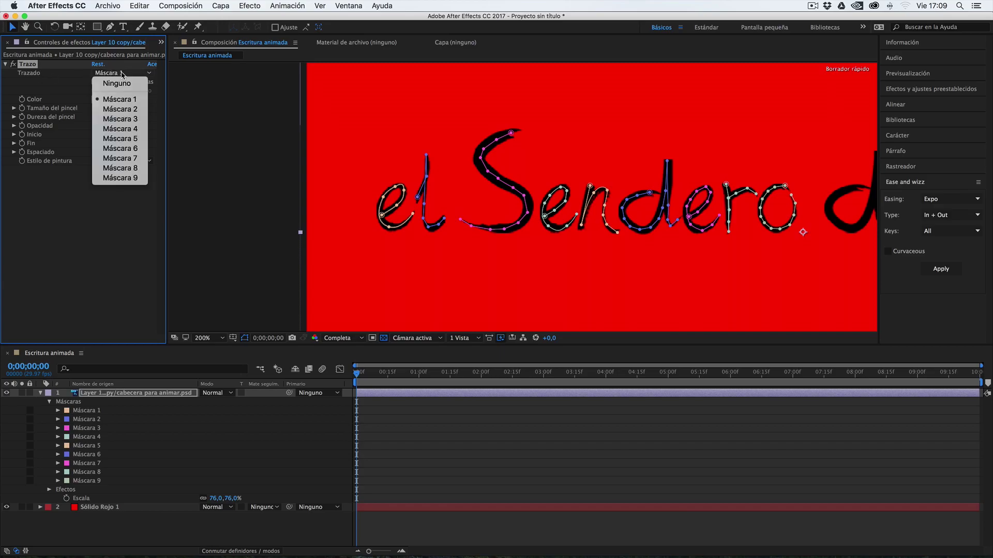
{"action": "left_click", "coordinate": [80, 81]}
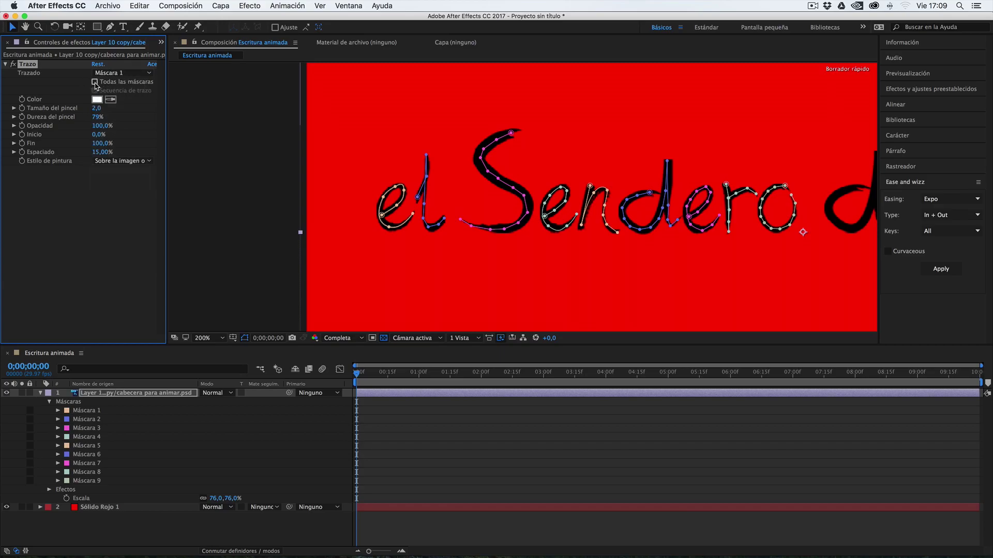
{"action": "left_click", "coordinate": [95, 82]}
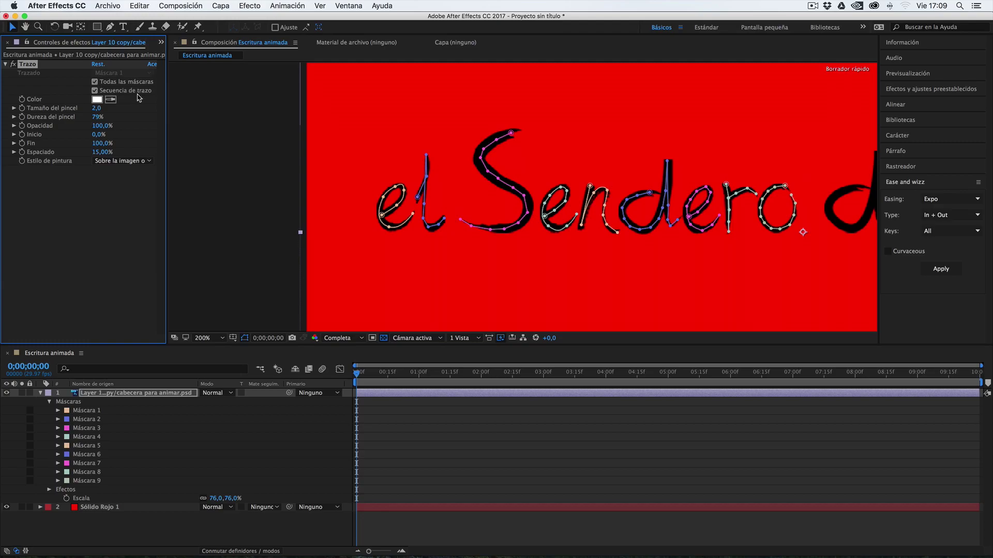
Step: Set the Trazo effect's brush size to 24,2 and its paint style to Revelar imagen original
{"action": "left_click", "coordinate": [95, 91]}
{"action": "left_click_drag", "start_coordinate": [94, 110], "coordinate": [213, 113]}
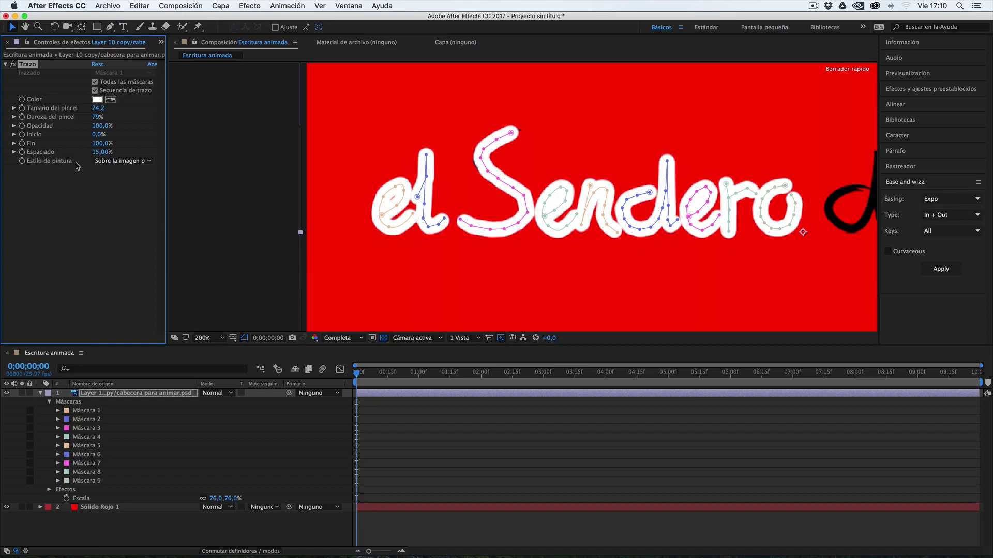
{"action": "left_click", "coordinate": [149, 162]}
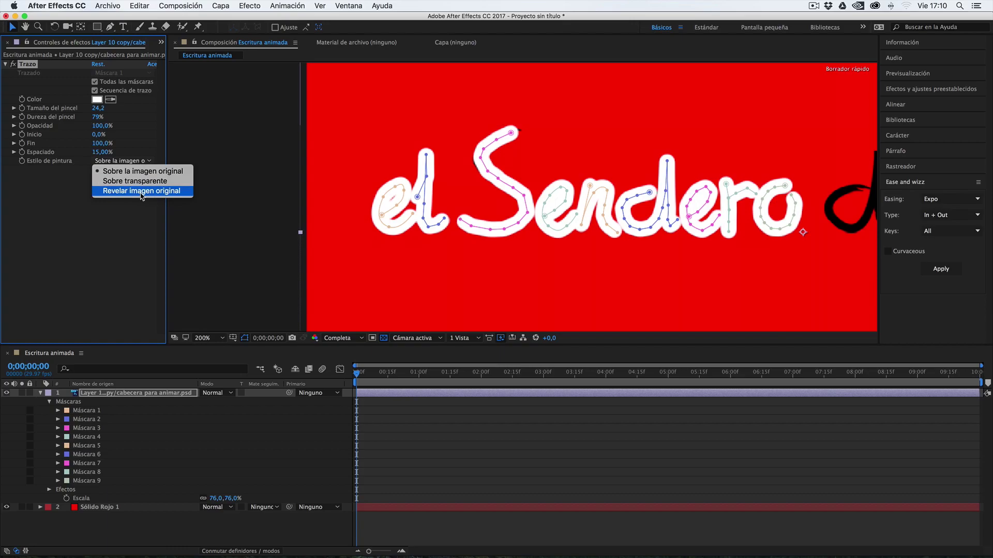
{"action": "left_click", "coordinate": [141, 194]}
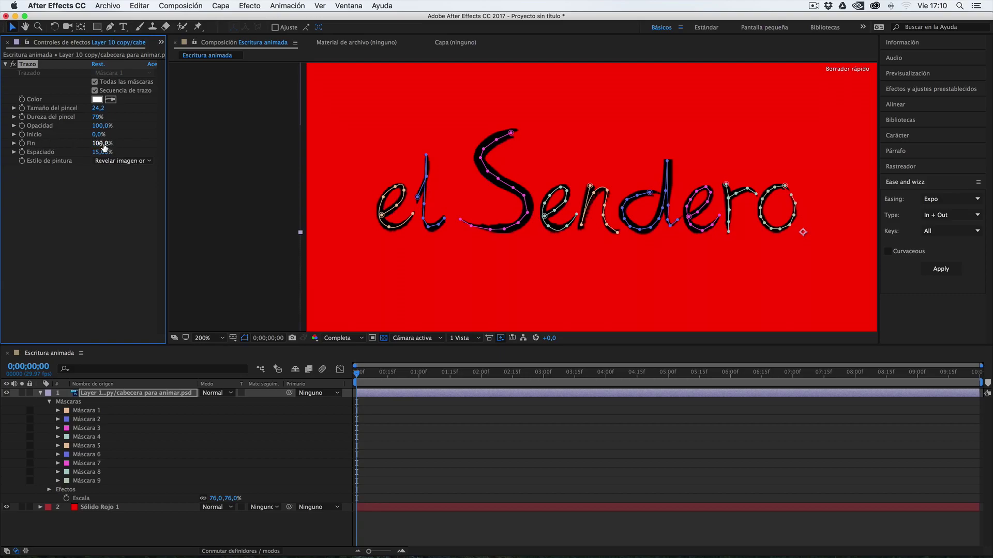
Step: Try out the Trazo effect's Fin value and keyframe it at 0% at 0;00;01;00
{"action": "mouse_move", "coordinate": [98, 143]}
{"action": "left_mouse_down"}
{"action": "mouse_move", "coordinate": [88, 144]}
{"action": "mouse_move", "coordinate": [110, 148]}
{"action": "left_mouse_up"}
{"action": "mouse_move", "coordinate": [105, 145]}
{"action": "left_mouse_down"}
{"action": "mouse_move", "coordinate": [55, 147]}
{"action": "mouse_move", "coordinate": [117, 143]}
{"action": "left_mouse_up"}
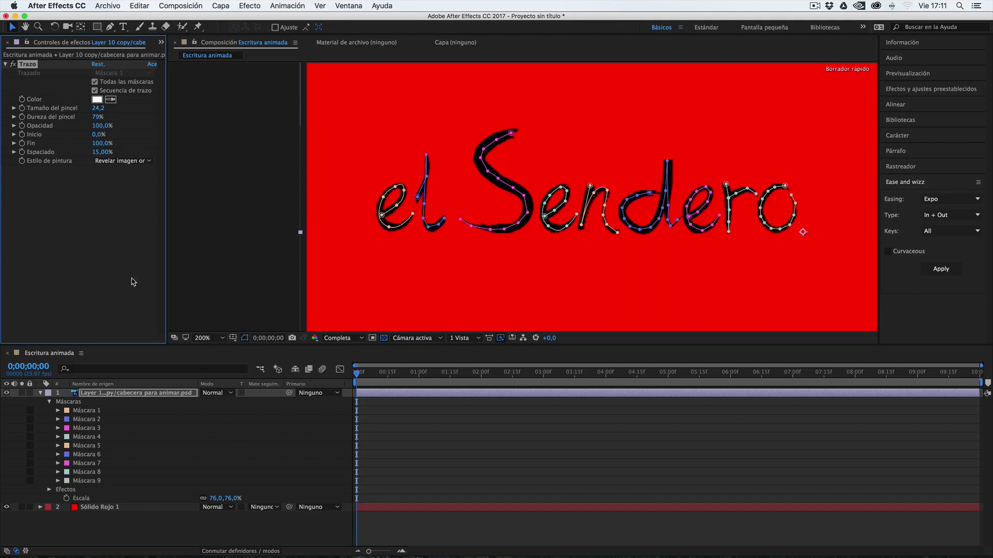
{"action": "left_click_drag", "start_coordinate": [381, 375], "coordinate": [419, 374]}
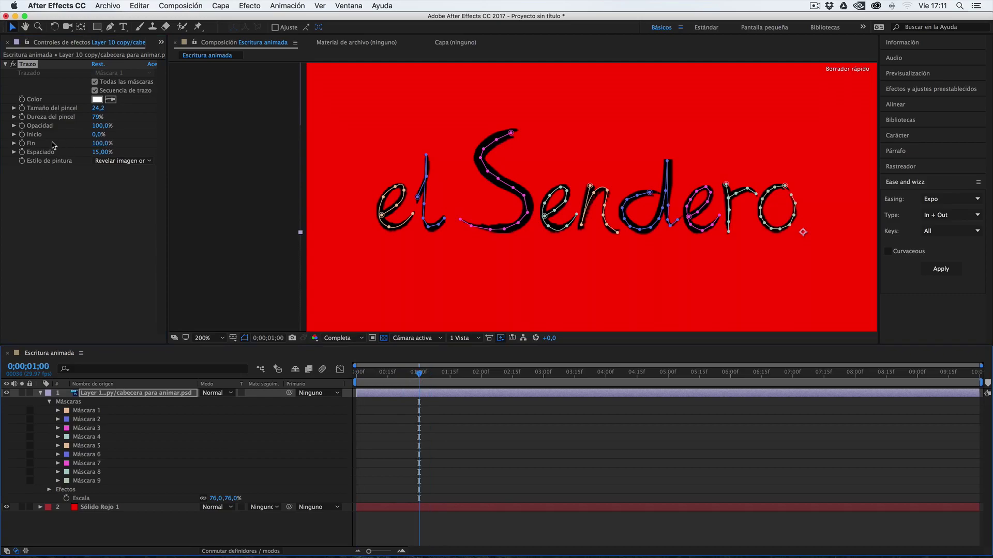
{"action": "left_click", "coordinate": [22, 144]}
{"action": "left_click", "coordinate": [96, 144]}
{"action": "type", "text": "0"}
{"action": "left_click", "coordinate": [93, 207]}
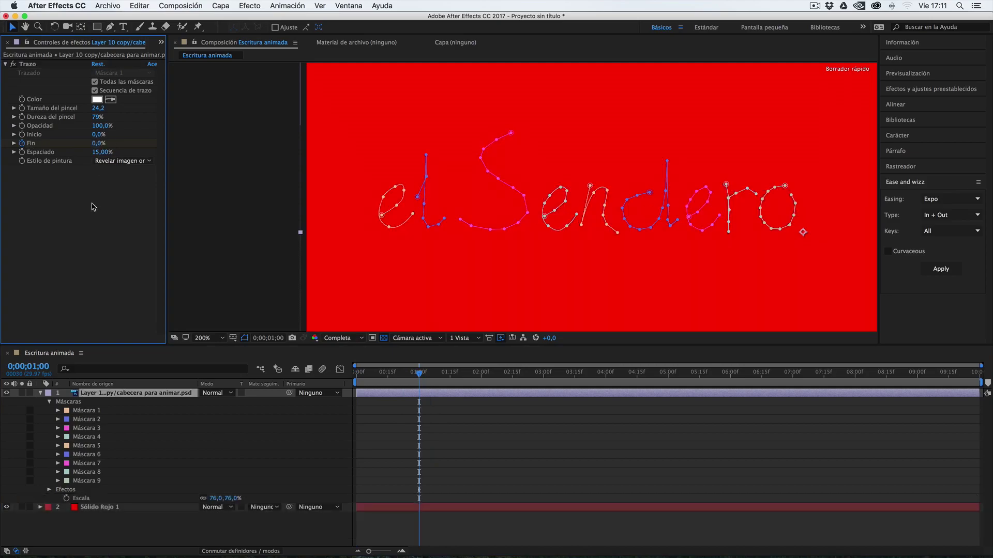
Step: Add a second Fin keyframe of 100% at 0;00;03;00
{"action": "left_click_drag", "start_coordinate": [419, 376], "coordinate": [542, 388]}
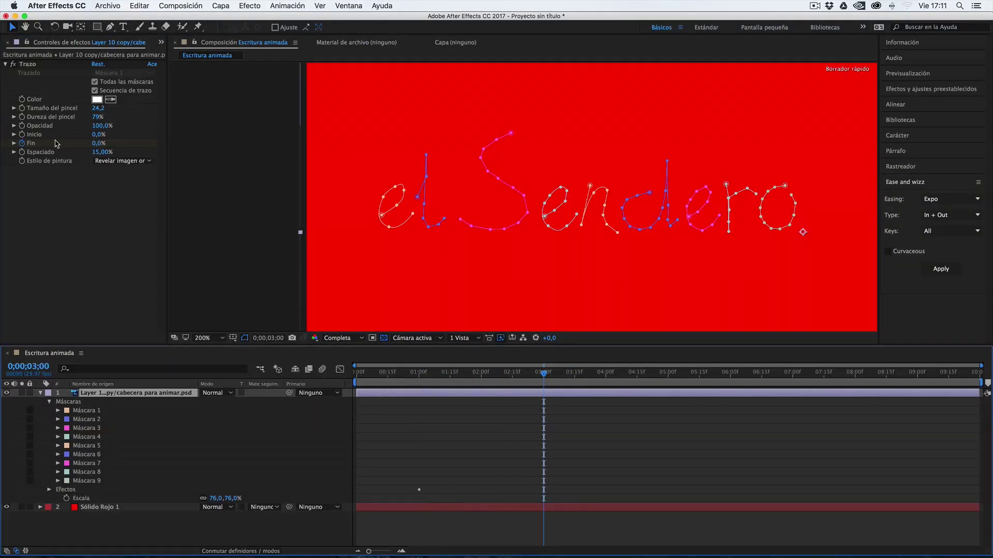
{"action": "left_click", "coordinate": [98, 143]}
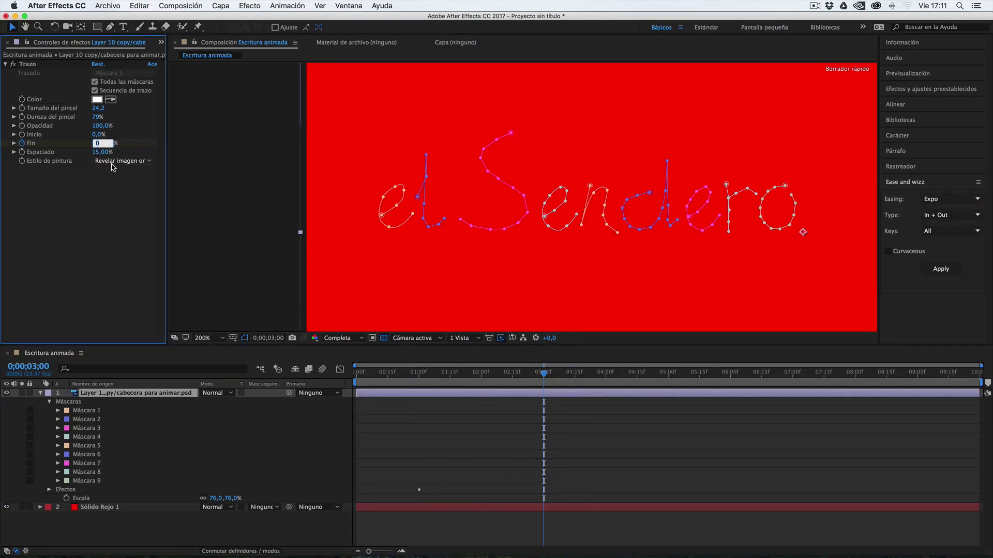
{"action": "type", "text": "100"}
{"action": "left_click", "coordinate": [107, 215]}
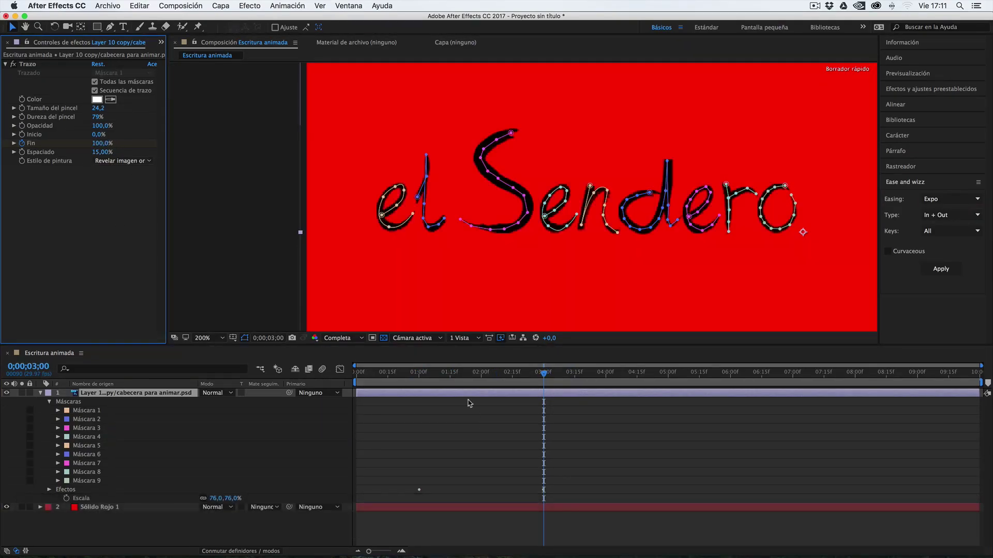
Step: Preview the writing animation from about 1 to 3 seconds, hiding the mask outlines in the viewer
{"action": "left_click", "coordinate": [427, 374]}
{"action": "left_click_drag", "start_coordinate": [427, 376], "coordinate": [547, 391]}
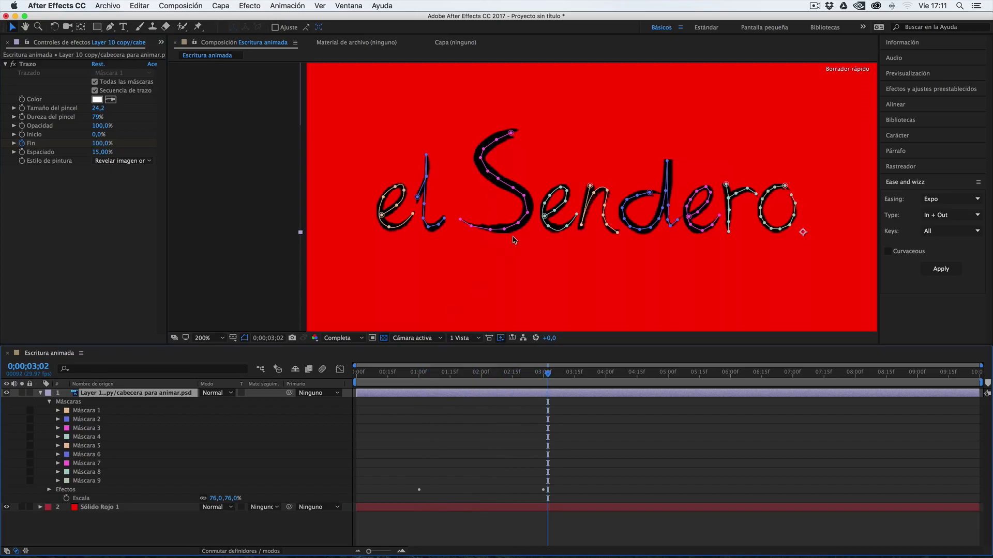
{"action": "left_click", "coordinate": [245, 339]}
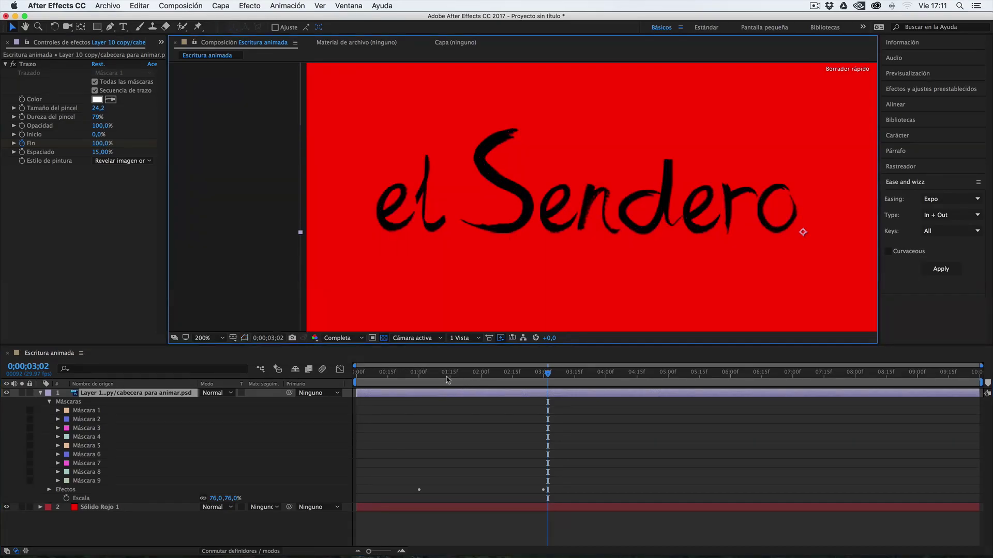
{"action": "left_click", "coordinate": [421, 376]}
{"action": "left_click_drag", "start_coordinate": [420, 377], "coordinate": [549, 376]}
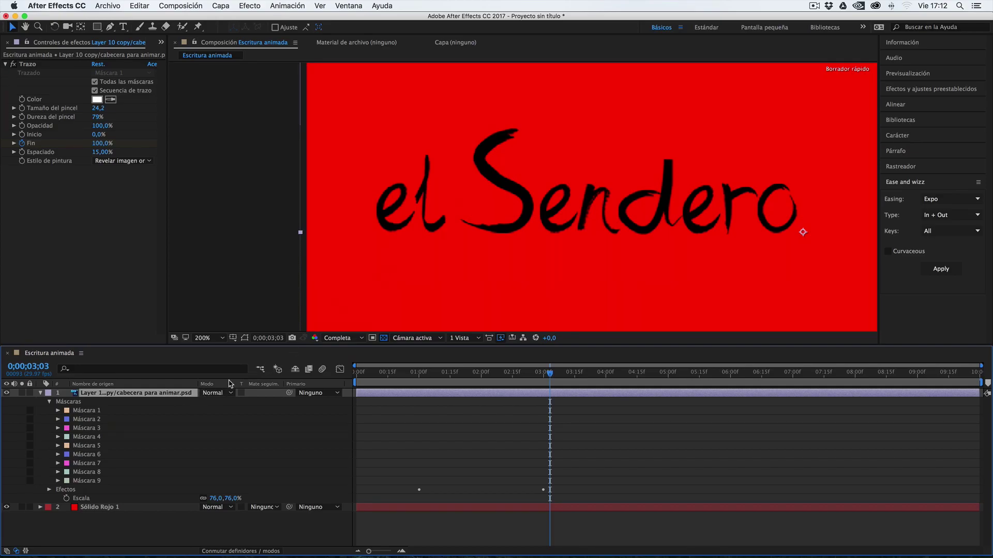
{"action": "right_click", "coordinate": [124, 529]}
{"action": "mouse_move", "coordinate": [169, 459]}
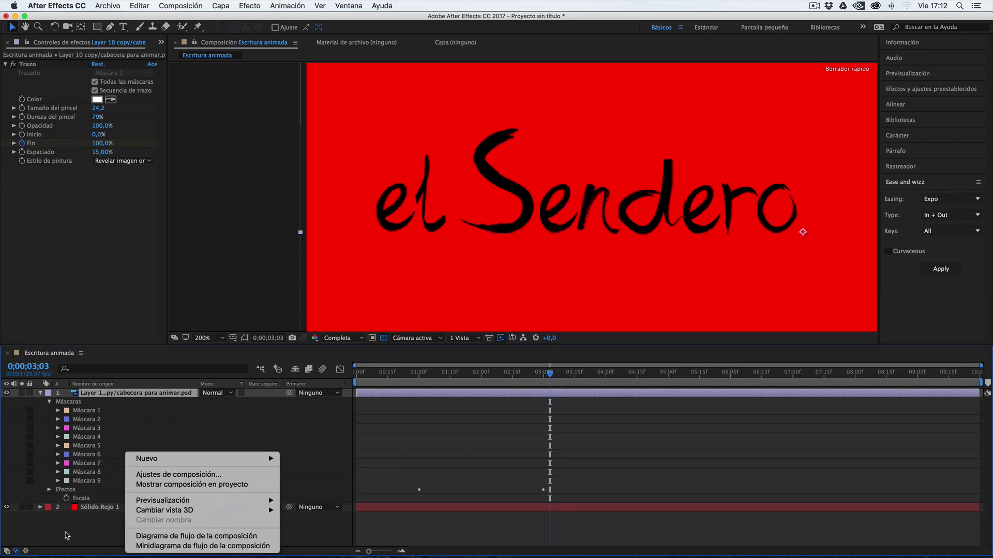
{"action": "left_click", "coordinate": [76, 536]}
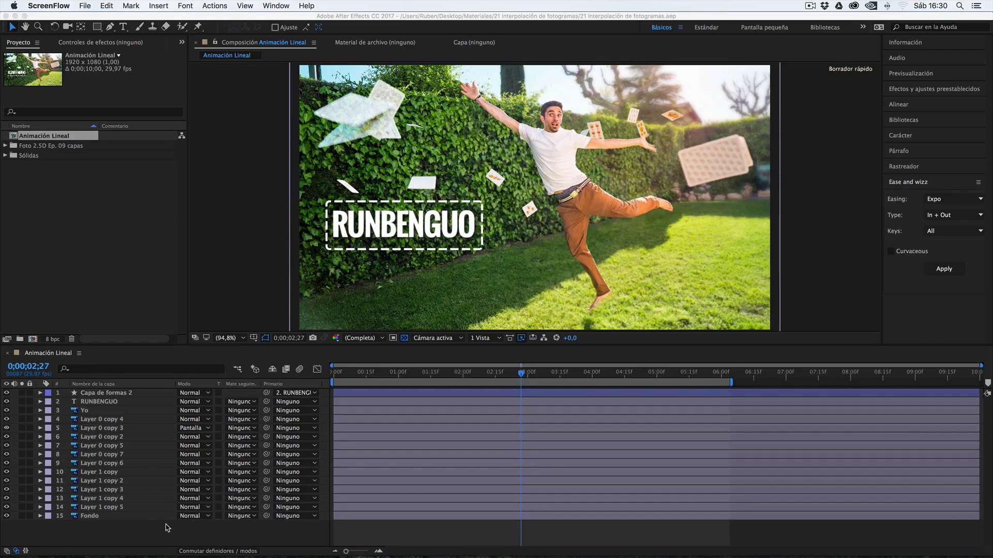
Step: Create a new adjustment layer in the Animación Lineal composition and place it directly above the Yo layer
{"action": "left_click", "coordinate": [148, 411]}
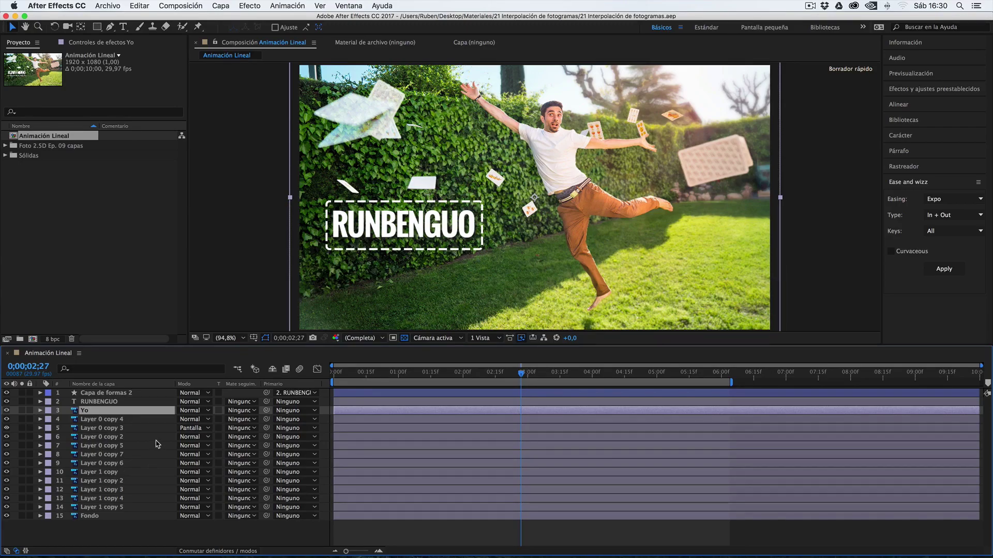
{"action": "left_click", "coordinate": [134, 533]}
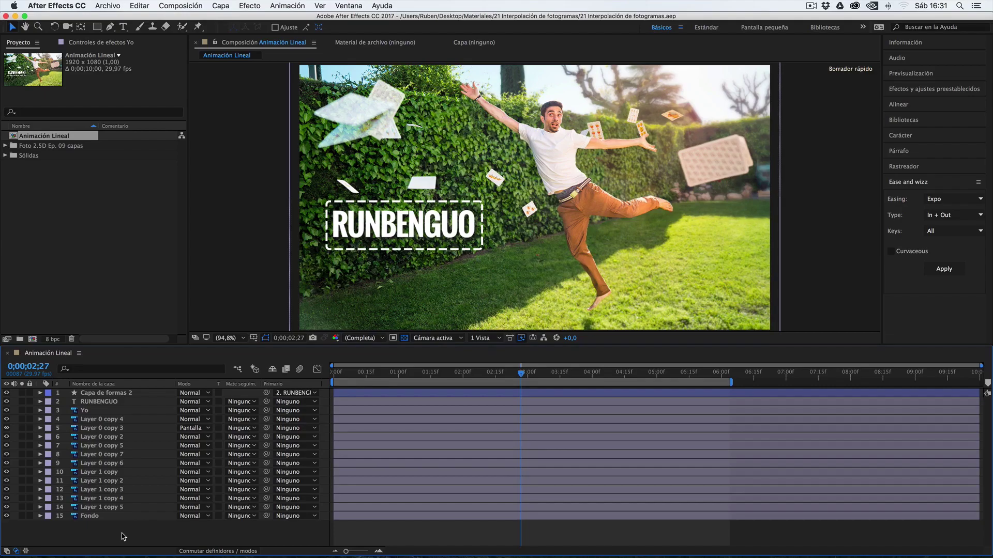
{"action": "right_click", "coordinate": [123, 536]}
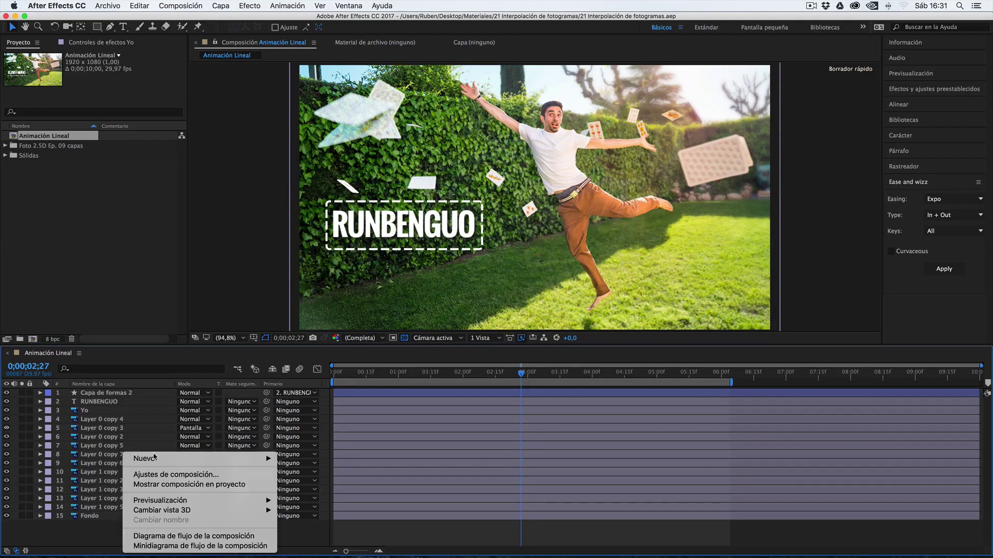
{"action": "mouse_move", "coordinate": [154, 458]}
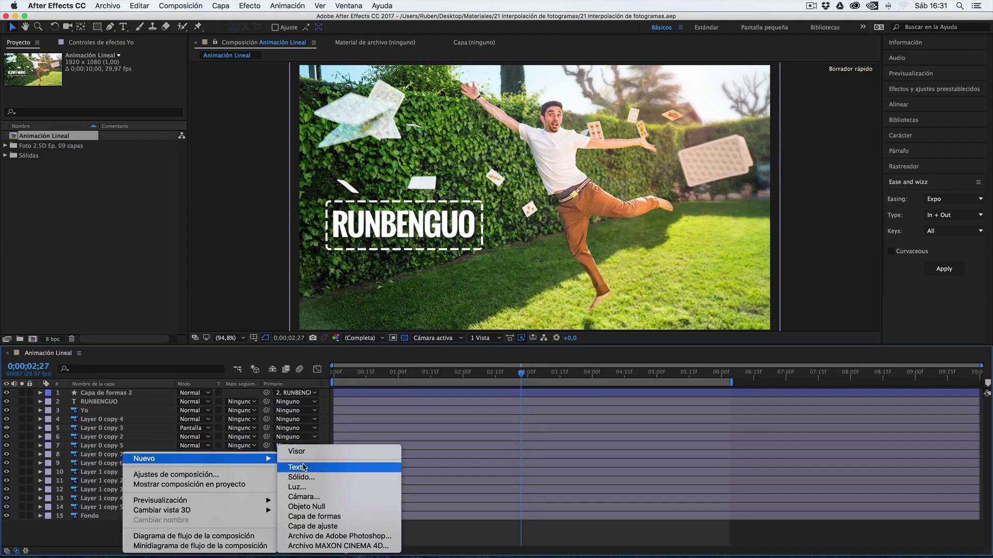
{"action": "left_click", "coordinate": [329, 527]}
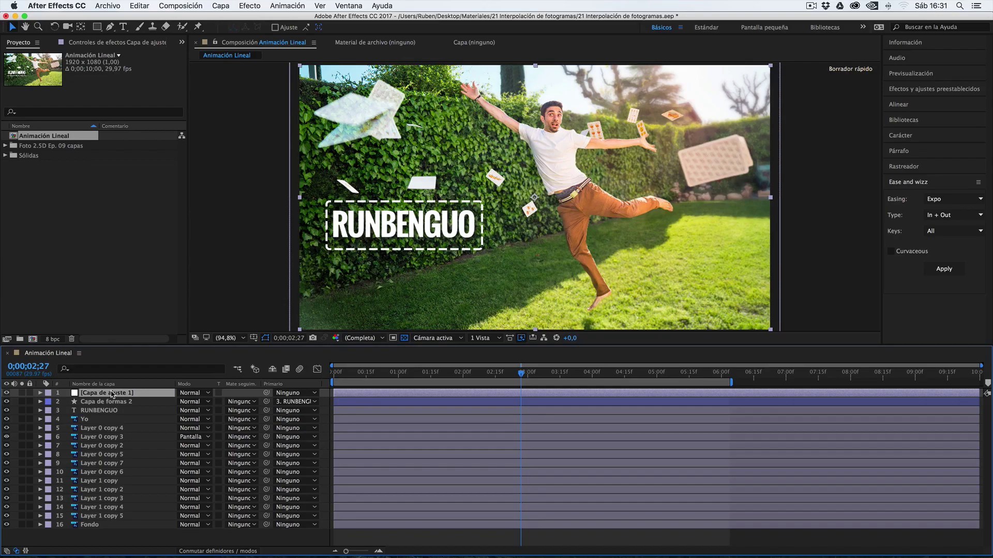
{"action": "left_click_drag", "start_coordinate": [112, 396], "coordinate": [110, 415]}
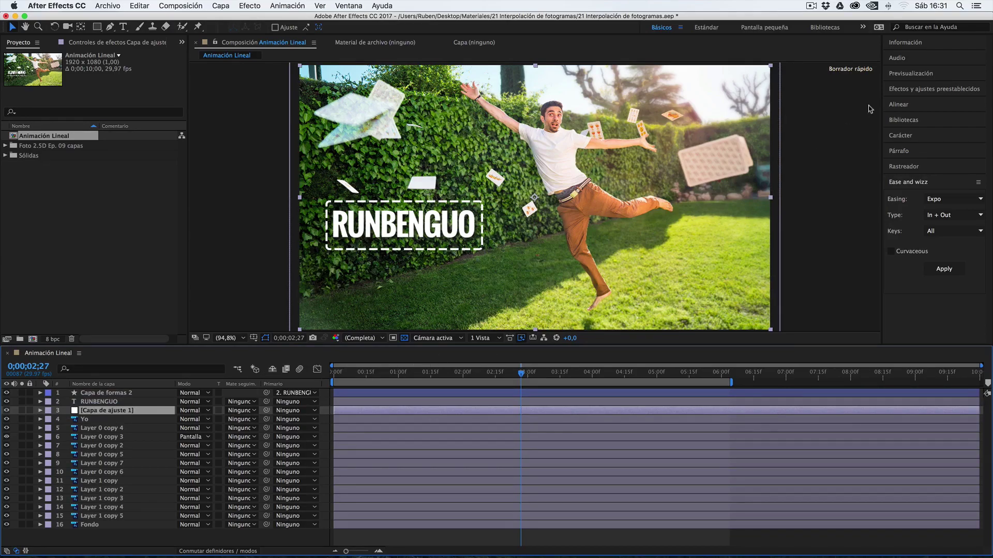
Step: Search the effects for "blanco" and apply Blanco y negro to the adjustment layer
{"action": "left_click", "coordinate": [918, 90]}
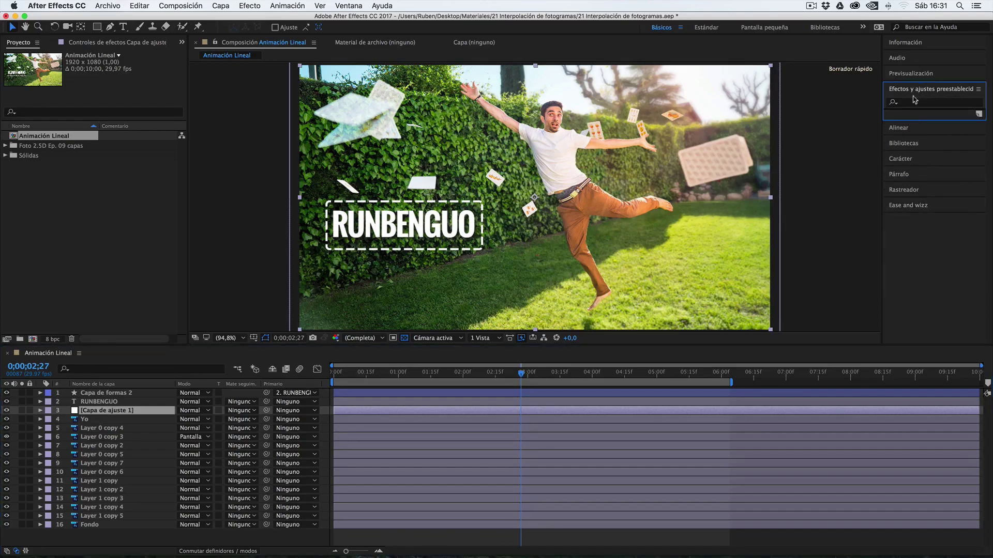
{"action": "left_click", "coordinate": [907, 103]}
{"action": "type", "text": "blanco"}
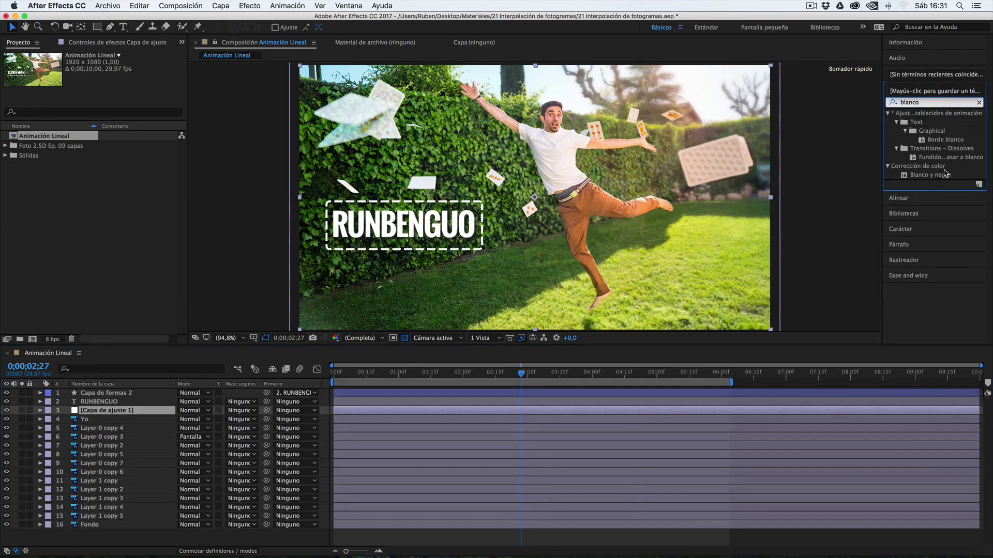
{"action": "left_click", "coordinate": [242, 4]}
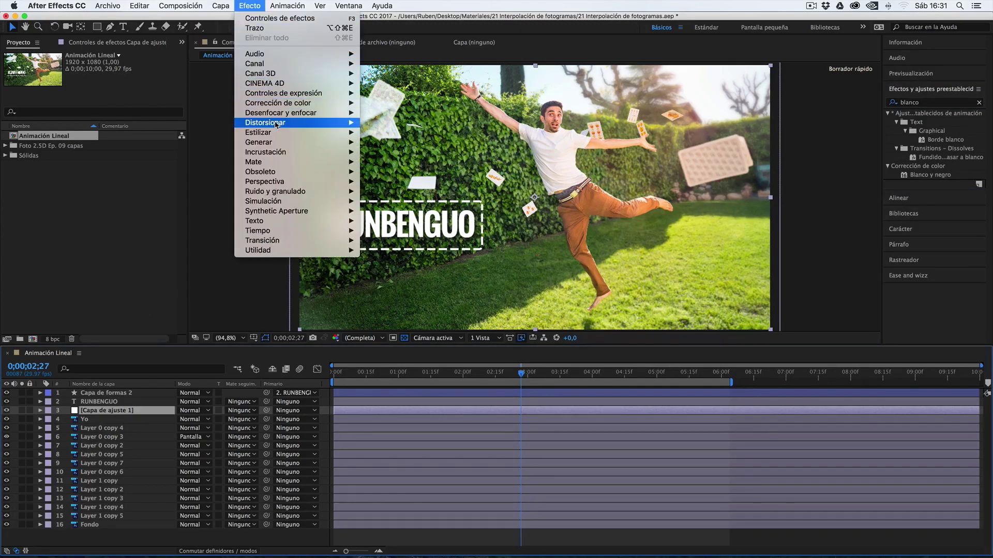
{"action": "mouse_move", "coordinate": [285, 103]}
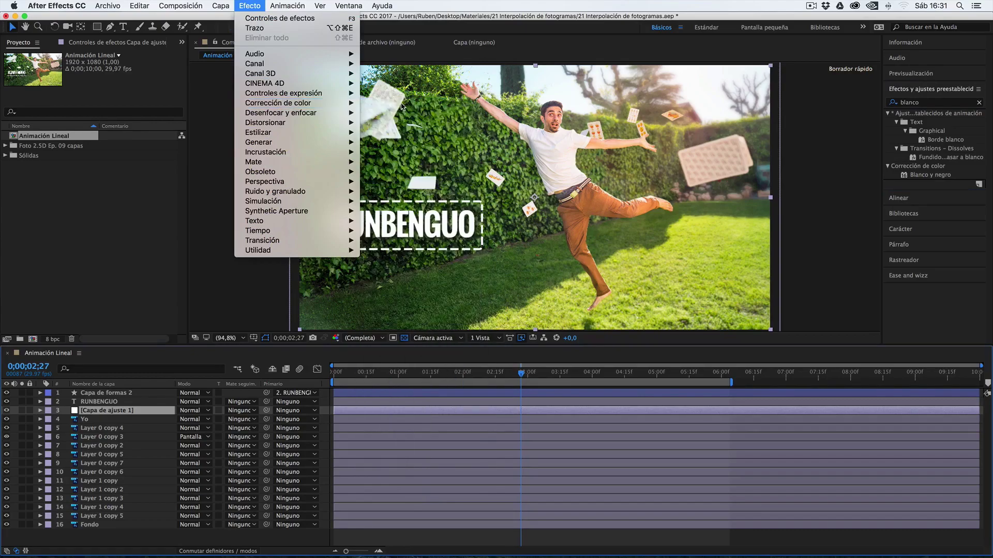
{"action": "left_click", "coordinate": [944, 201]}
{"action": "left_click_drag", "start_coordinate": [930, 174], "coordinate": [157, 412]}
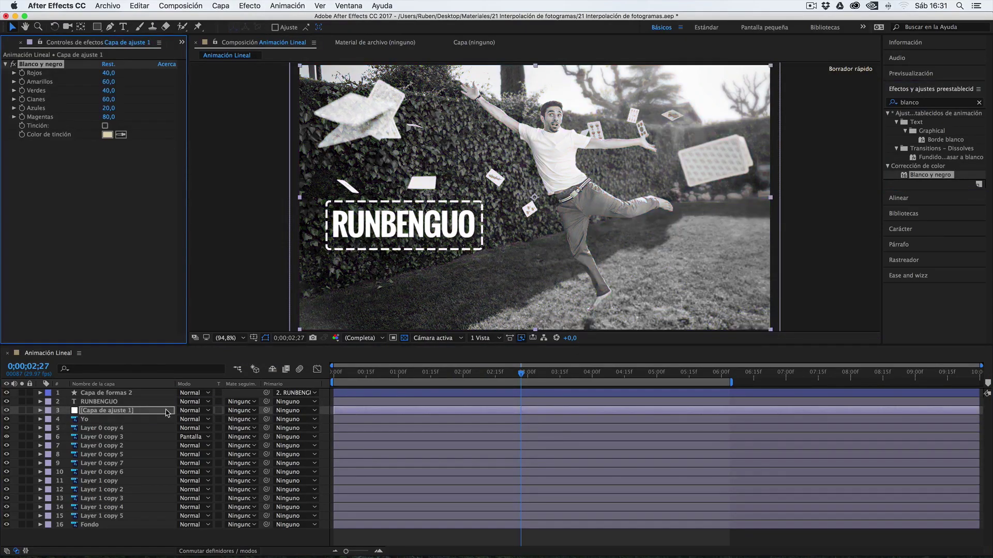
Step: Place the adjustment layer directly below the Yo layer, also trying it just above Fondo
{"action": "left_click", "coordinate": [95, 412]}
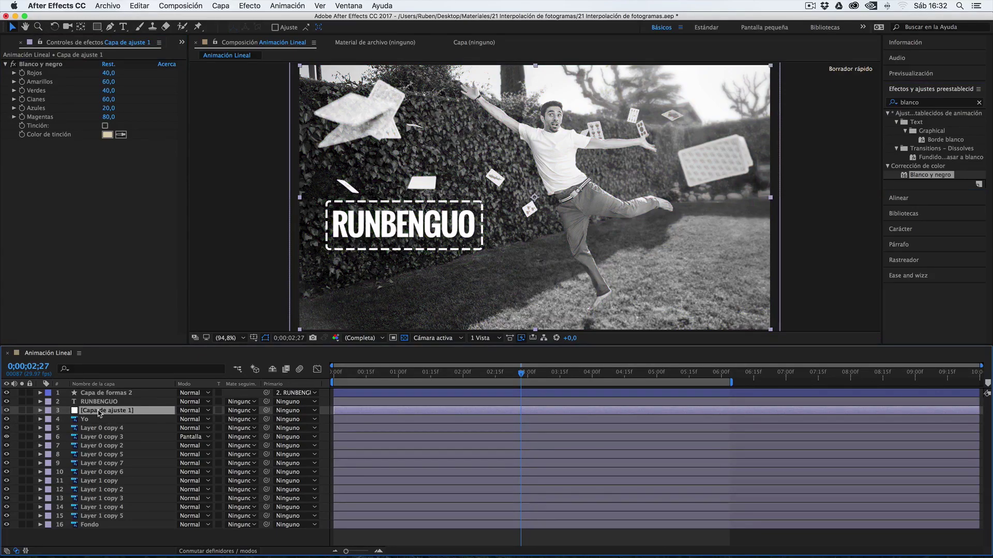
{"action": "left_click_drag", "start_coordinate": [99, 413], "coordinate": [100, 423]}
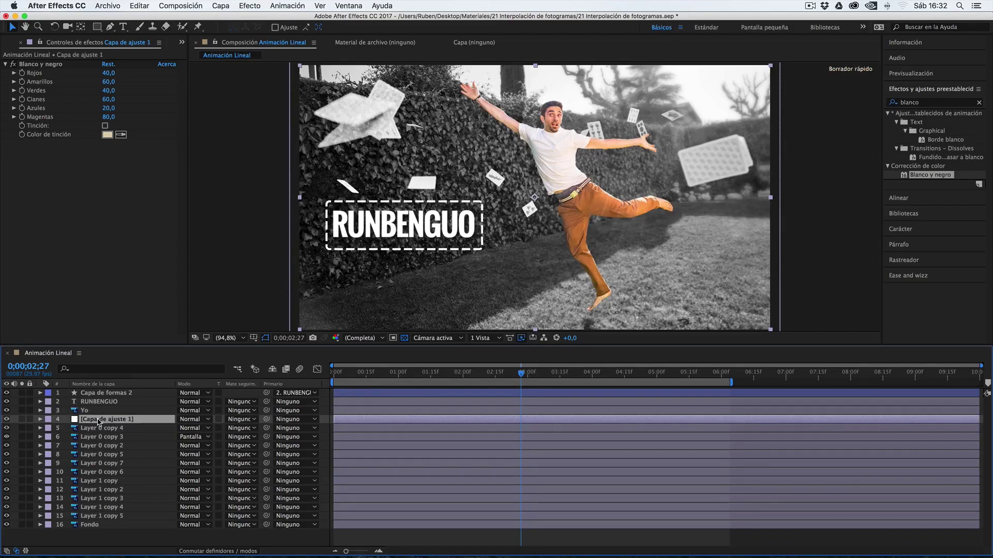
{"action": "left_click_drag", "start_coordinate": [98, 421], "coordinate": [95, 521]}
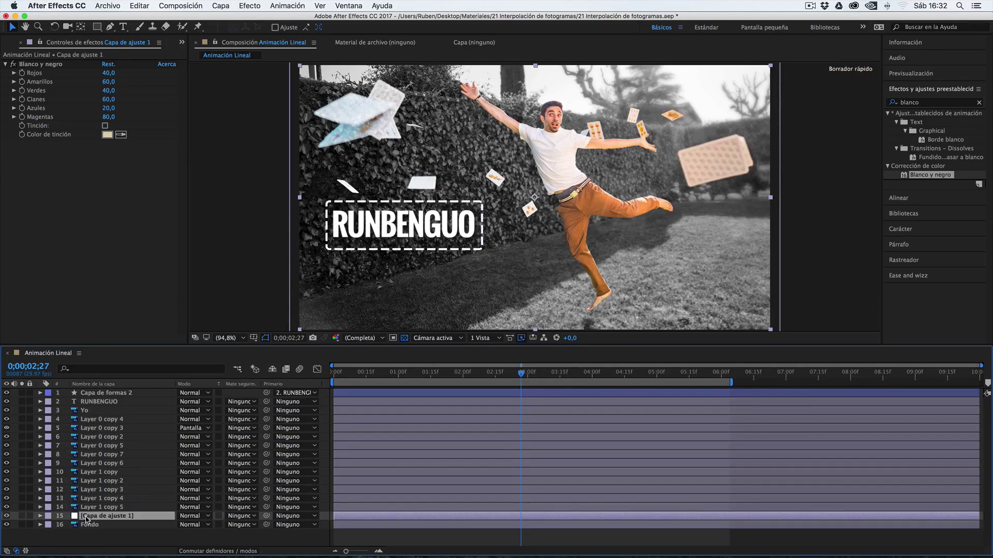
{"action": "left_click_drag", "start_coordinate": [87, 519], "coordinate": [87, 420]}
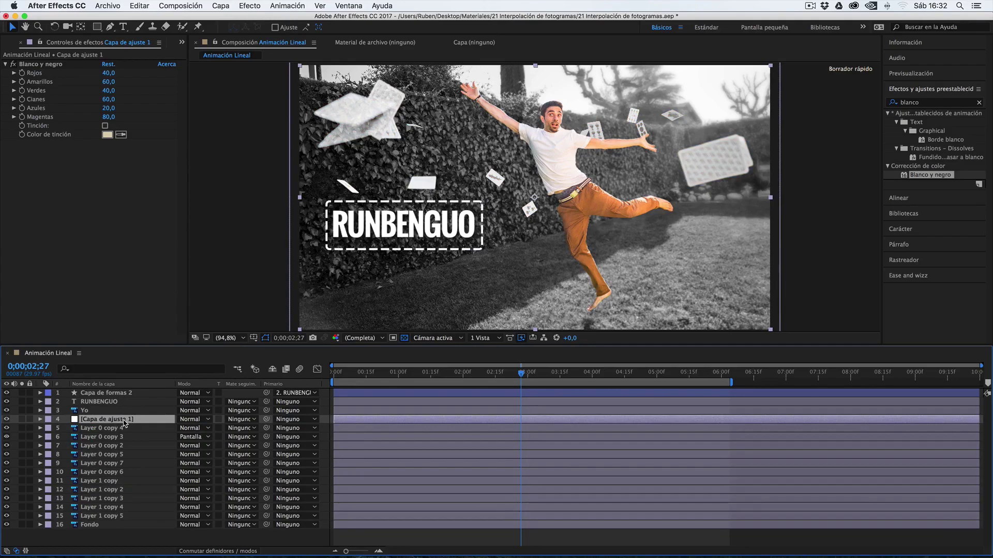
Step: Examine the adjustment layer's Transformar properties and try varying its opacity
{"action": "left_click", "coordinate": [41, 419]}
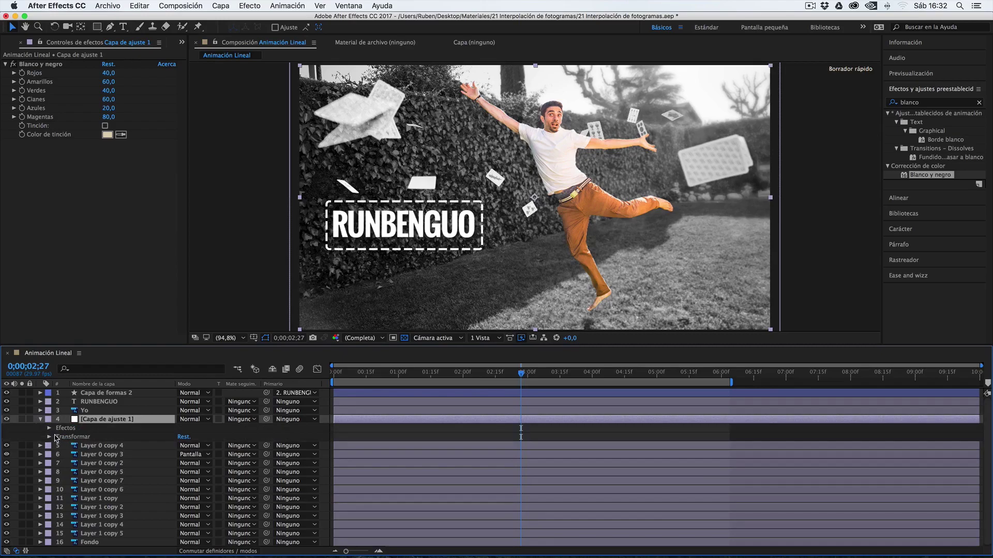
{"action": "left_click", "coordinate": [50, 437]}
{"action": "left_click", "coordinate": [76, 439]}
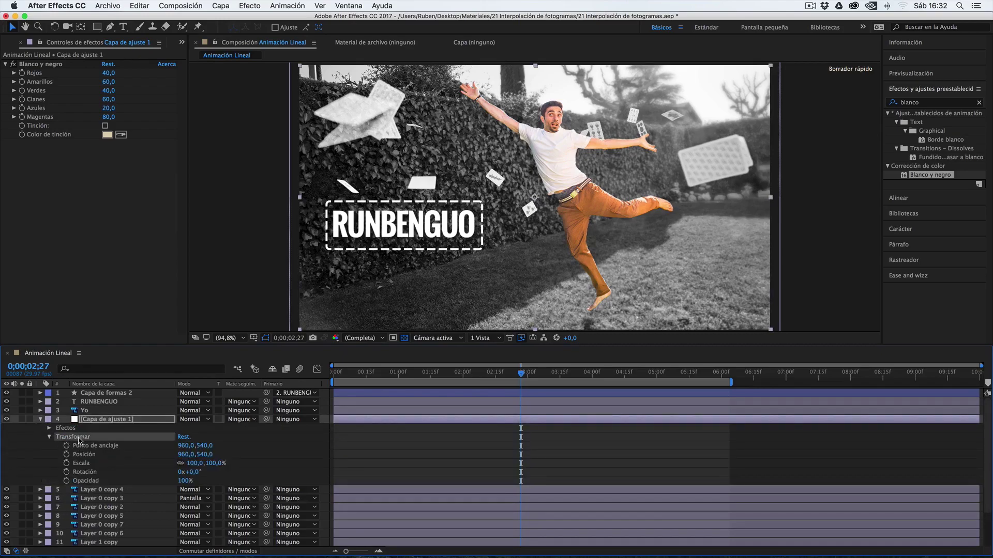
{"action": "left_click", "coordinate": [93, 447]}
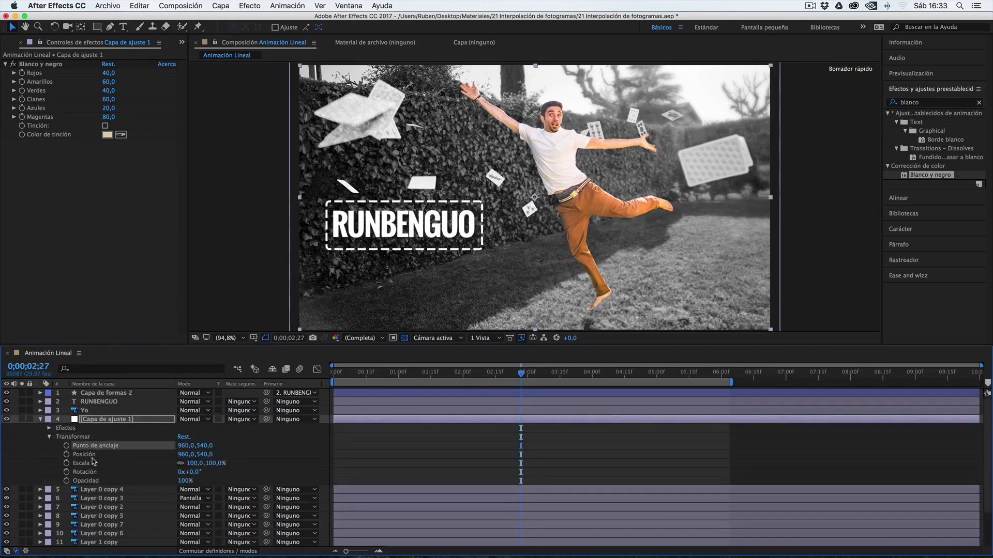
{"action": "mouse_move", "coordinate": [187, 481]}
{"action": "left_mouse_down"}
{"action": "mouse_move", "coordinate": [154, 489]}
{"action": "mouse_move", "coordinate": [182, 481]}
{"action": "left_mouse_up"}
{"action": "left_click", "coordinate": [40, 420]}
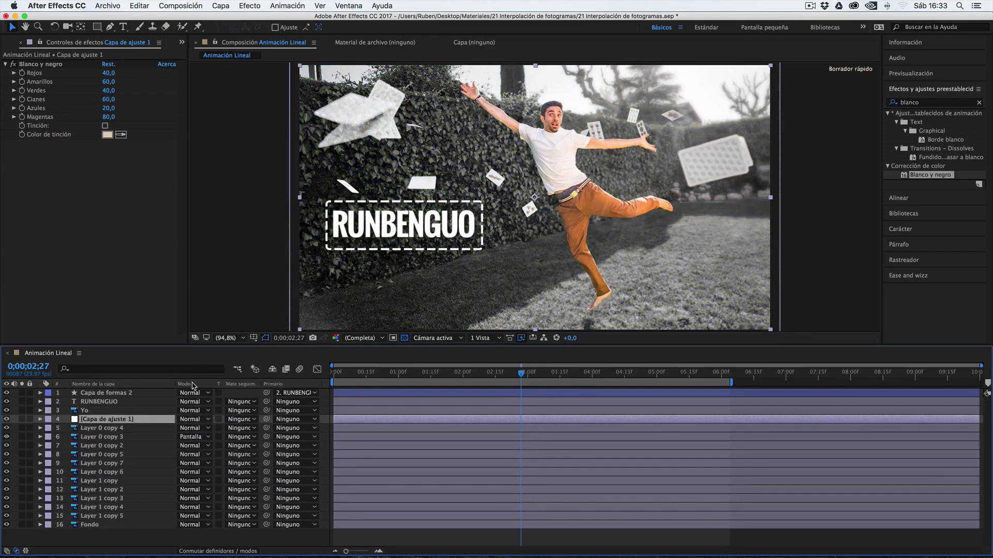
Step: Try the Disolver and Exclusión blend modes on the adjustment layer, and return it to Normal
{"action": "left_click", "coordinate": [207, 420]}
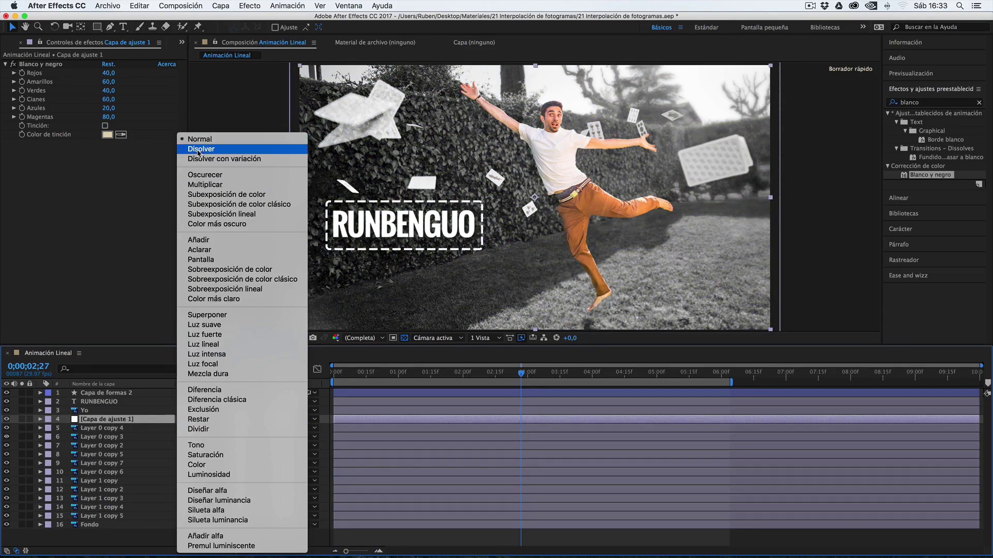
{"action": "left_click", "coordinate": [216, 151]}
{"action": "left_click", "coordinate": [207, 419]}
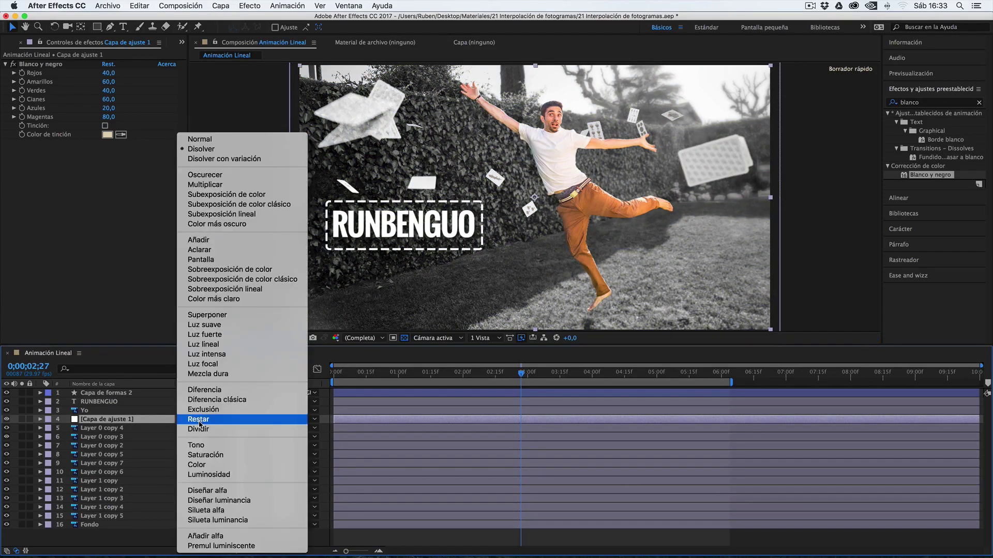
{"action": "left_click", "coordinate": [206, 413]}
{"action": "left_click", "coordinate": [206, 419]}
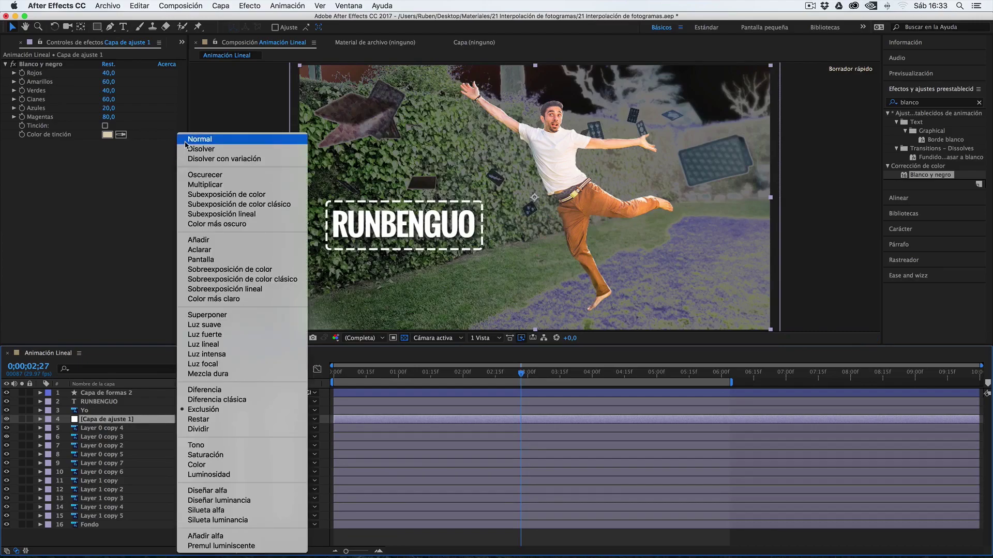
{"action": "left_click", "coordinate": [194, 138]}
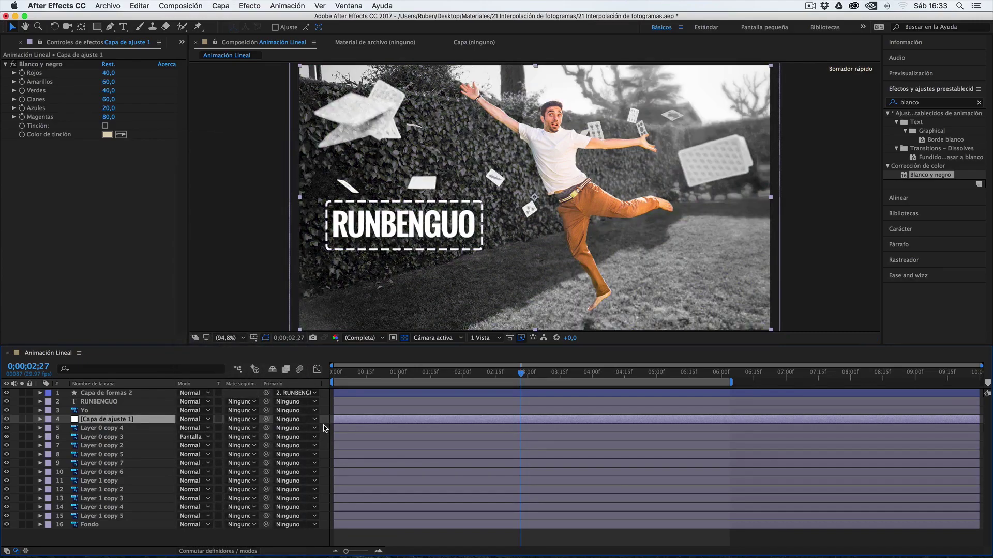
Step: Trim the adjustment layer's start to 0;00;02;27, split it at 0;00;03;24 and delete the part after the split
{"action": "left_click_drag", "start_coordinate": [334, 419], "coordinate": [519, 421]}
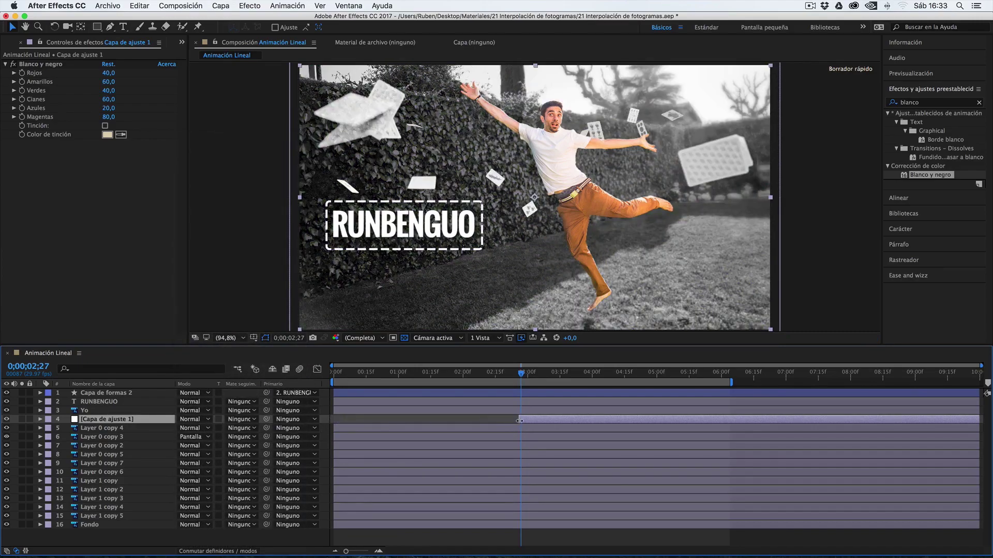
{"action": "left_click_drag", "start_coordinate": [464, 376], "coordinate": [561, 378]}
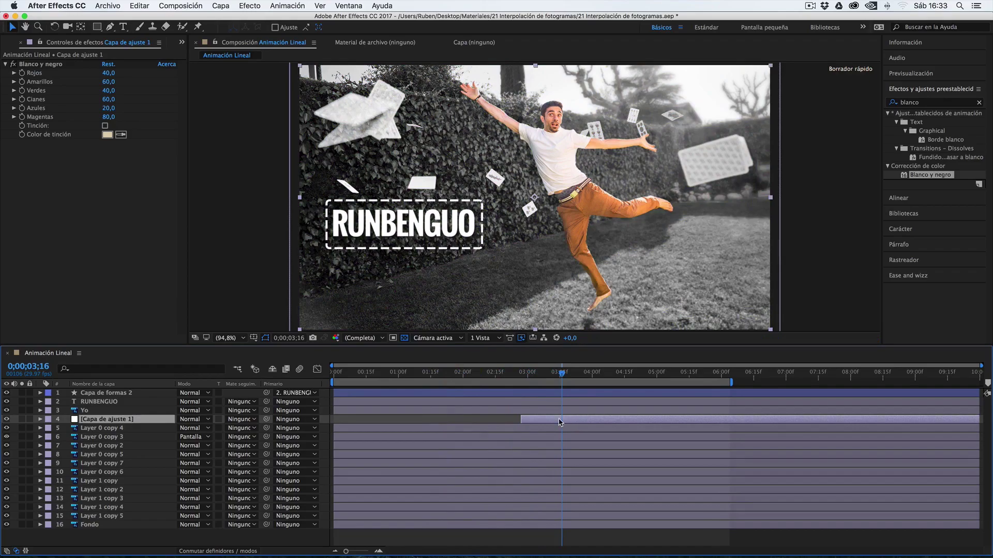
{"action": "left_click_drag", "start_coordinate": [558, 375], "coordinate": [580, 375]}
{"action": "key", "text": "super+shift+d"}
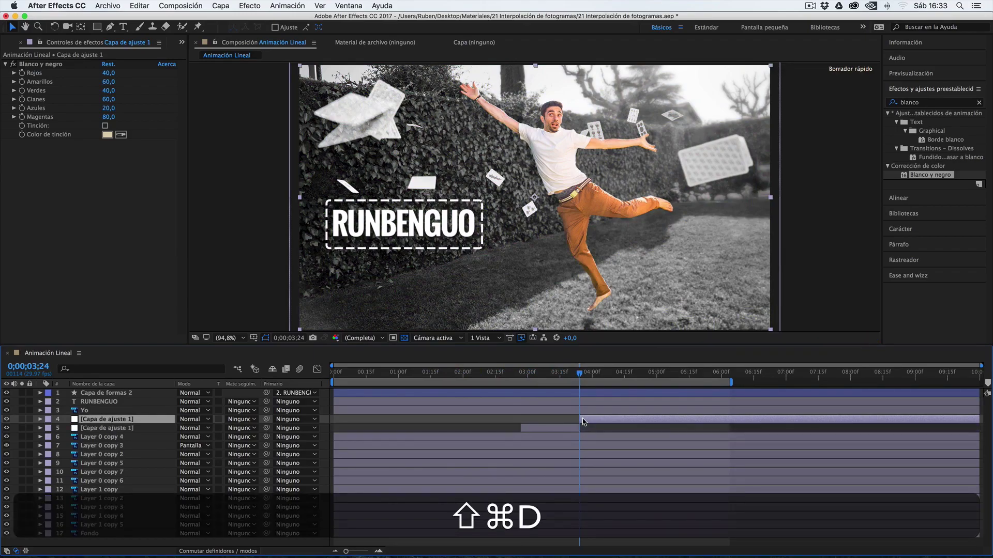
{"action": "left_click", "coordinate": [548, 428]}
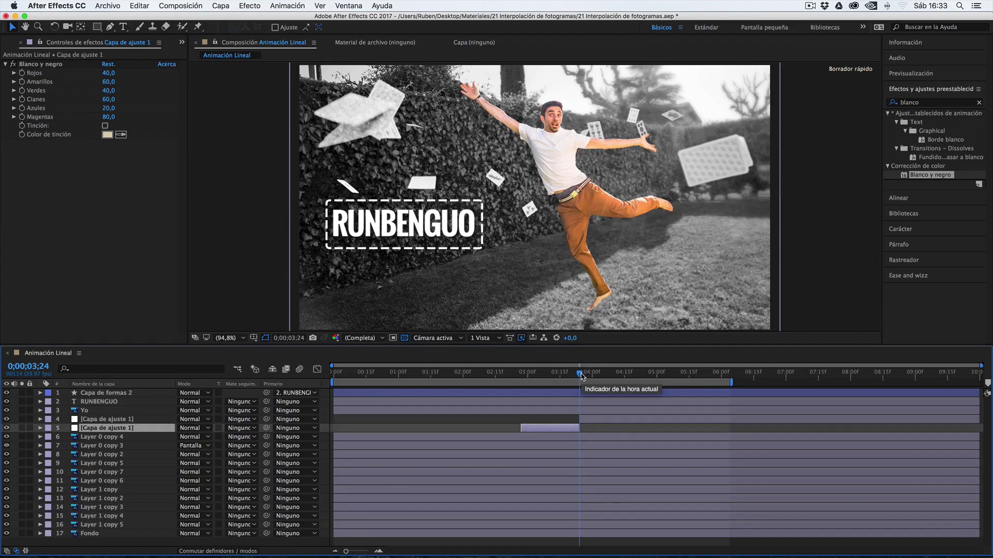
{"action": "left_click", "coordinate": [583, 420]}
{"action": "key", "text": "Delete"}
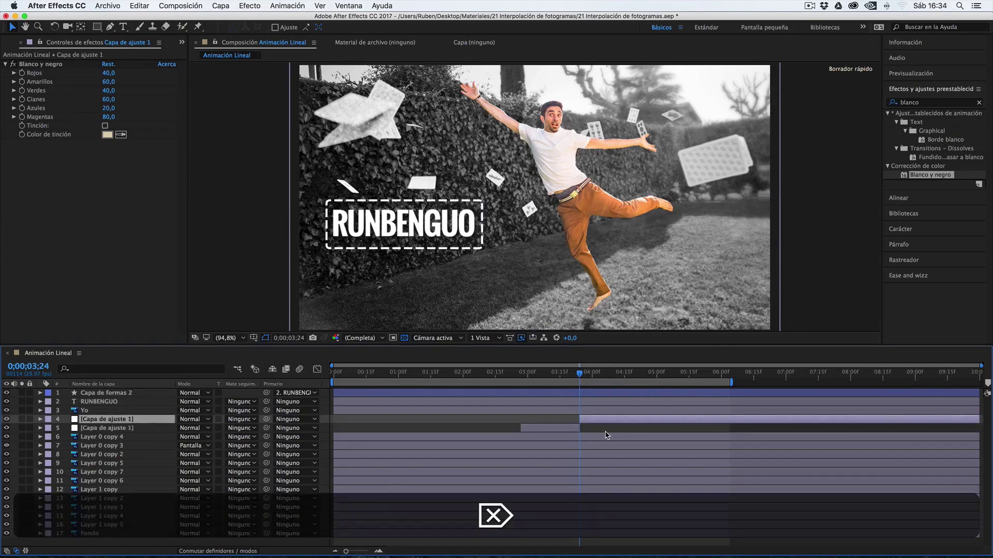
{"action": "left_click", "coordinate": [563, 420]}
{"action": "mouse_move", "coordinate": [567, 377]}
{"action": "left_mouse_down"}
{"action": "mouse_move", "coordinate": [517, 378]}
{"action": "mouse_move", "coordinate": [587, 377]}
{"action": "left_mouse_up"}
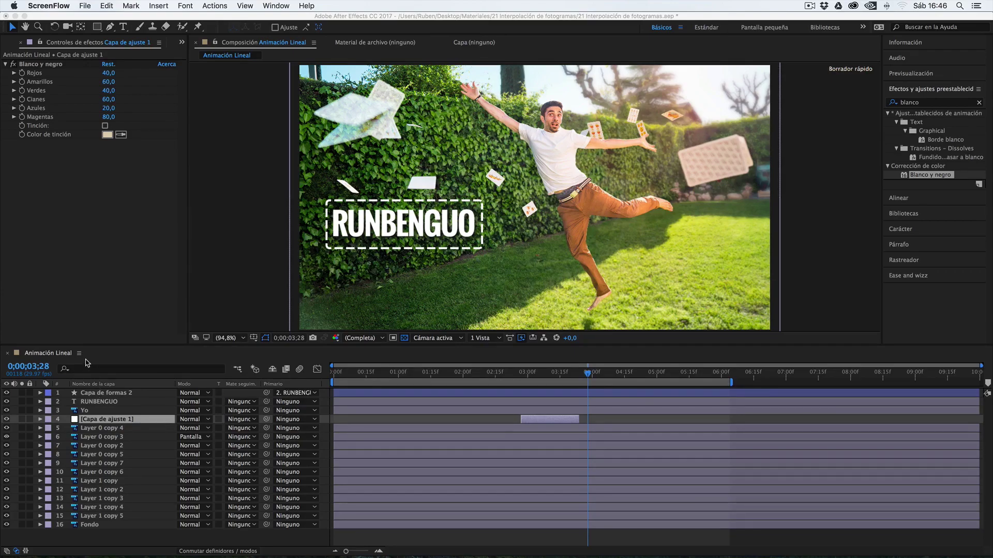
{"action": "left_click", "coordinate": [94, 256]}
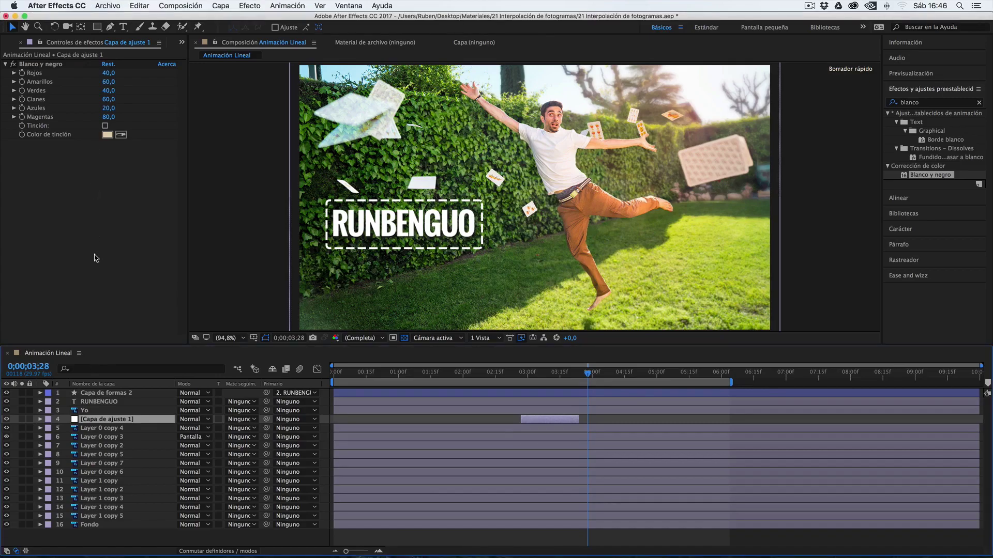
{"action": "left_click", "coordinate": [181, 4]}
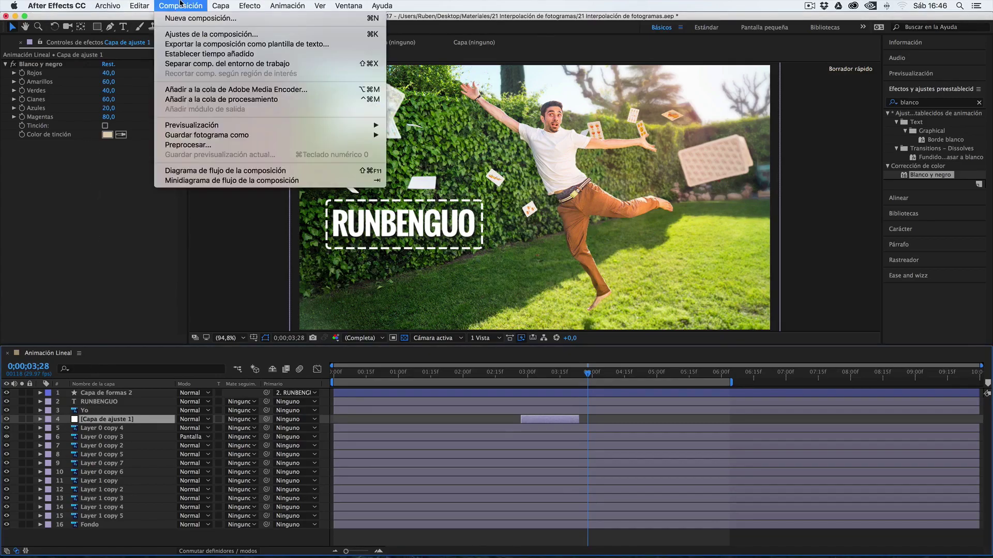
{"action": "left_click", "coordinate": [183, 18]}
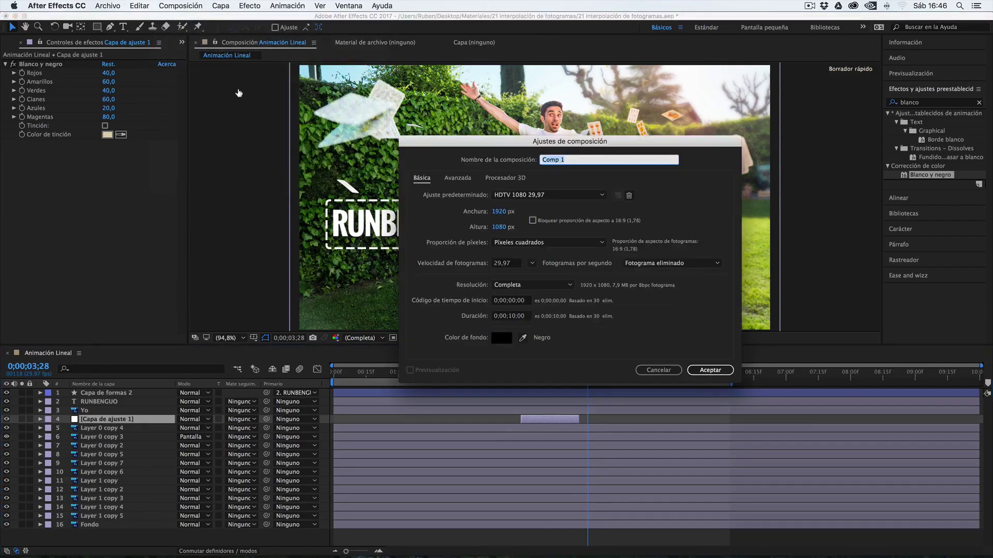
{"action": "left_click", "coordinate": [667, 372]}
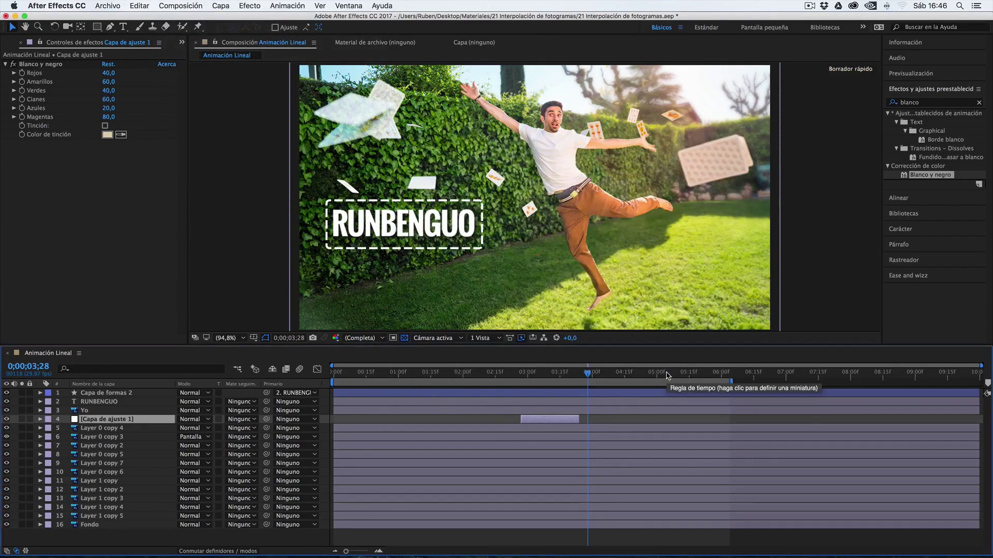
{"action": "left_click", "coordinate": [205, 5]}
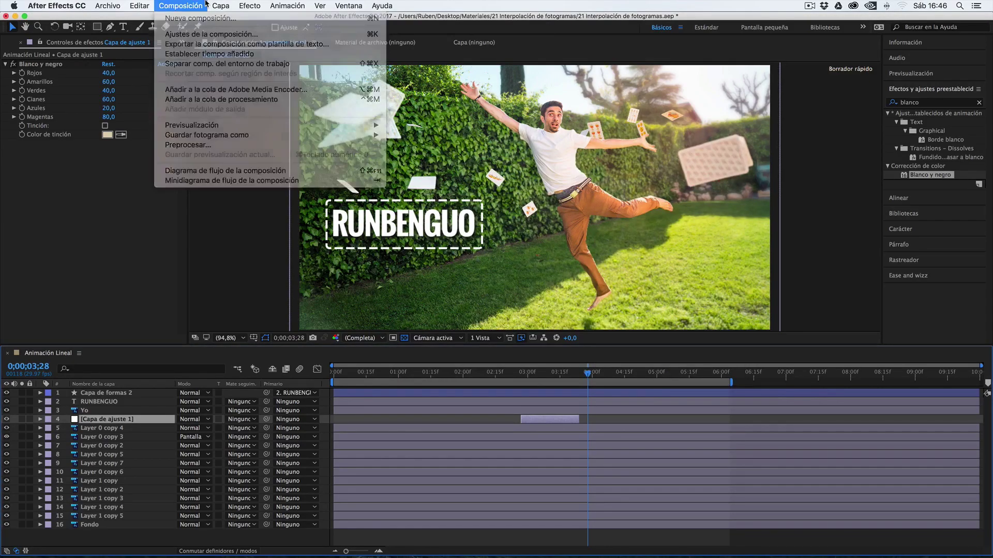
Step: Create a new composition named "Gradiente y resplandior" with the HDTV 1080 29,97 preset and a 0;00;10;00 duration
{"action": "key", "text": "super"}
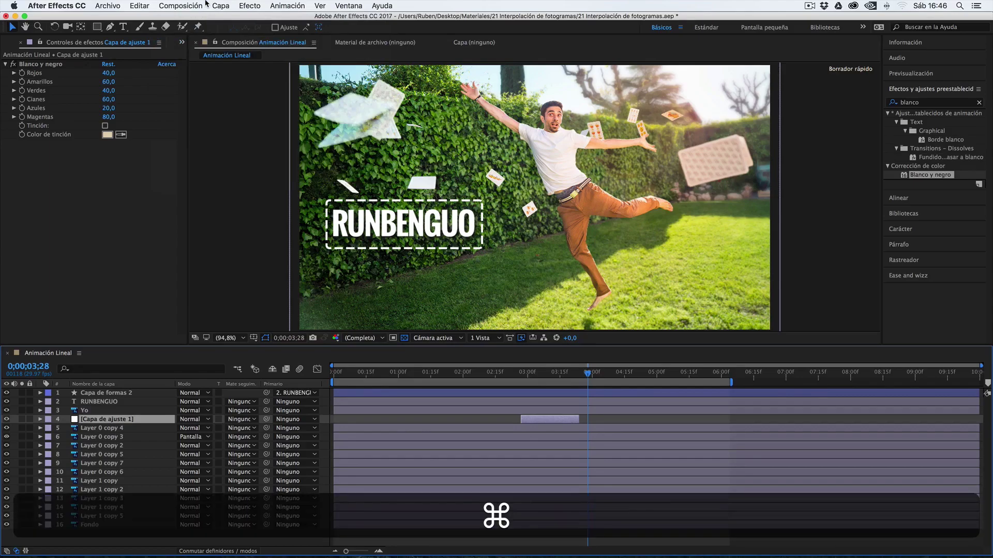
{"action": "key", "text": "super+n"}
{"action": "key", "text": "shift"}
{"action": "type", "text": "Gradiente y"}
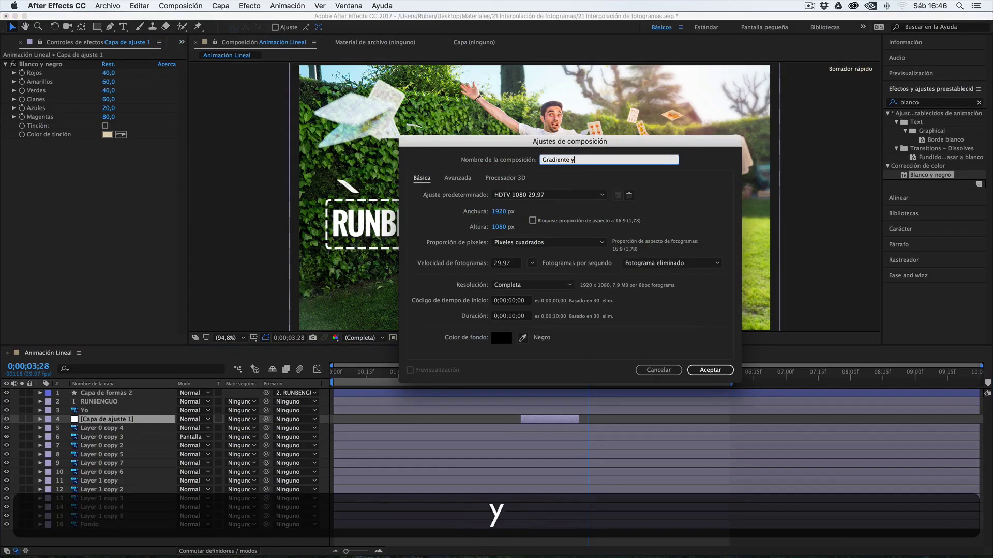
{"action": "type", "text": " resplandior"}
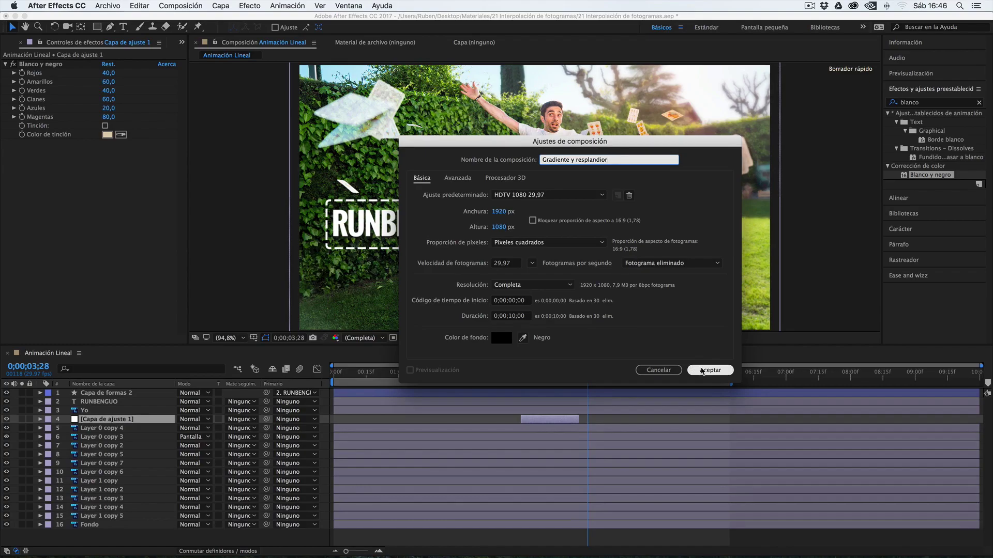
{"action": "left_click", "coordinate": [702, 370]}
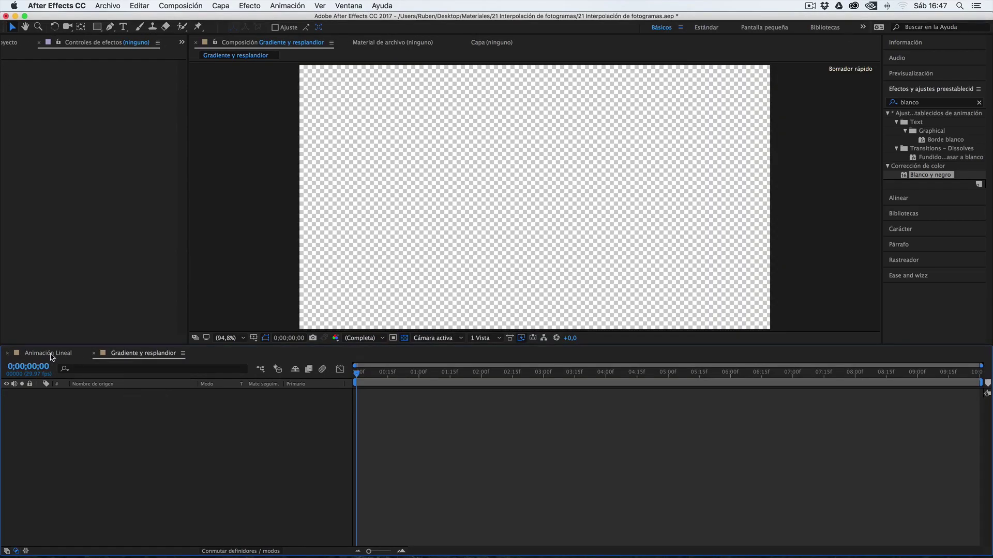
Step: Copy the RUNBENGUO and Capa de formas 2 layers from Animación Lineal into the Gradiente y resplandior composition
{"action": "left_click", "coordinate": [48, 353]}
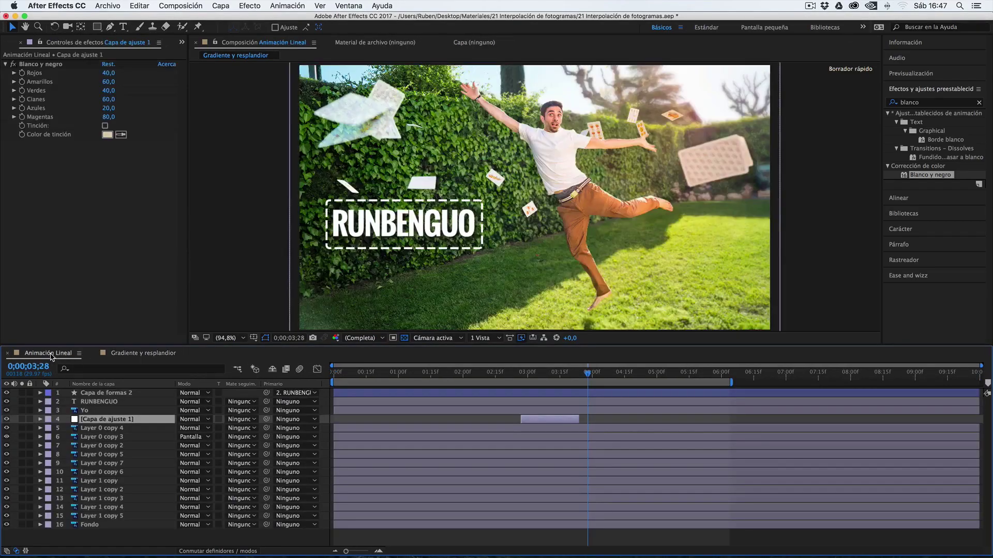
{"action": "left_click", "coordinate": [89, 402]}
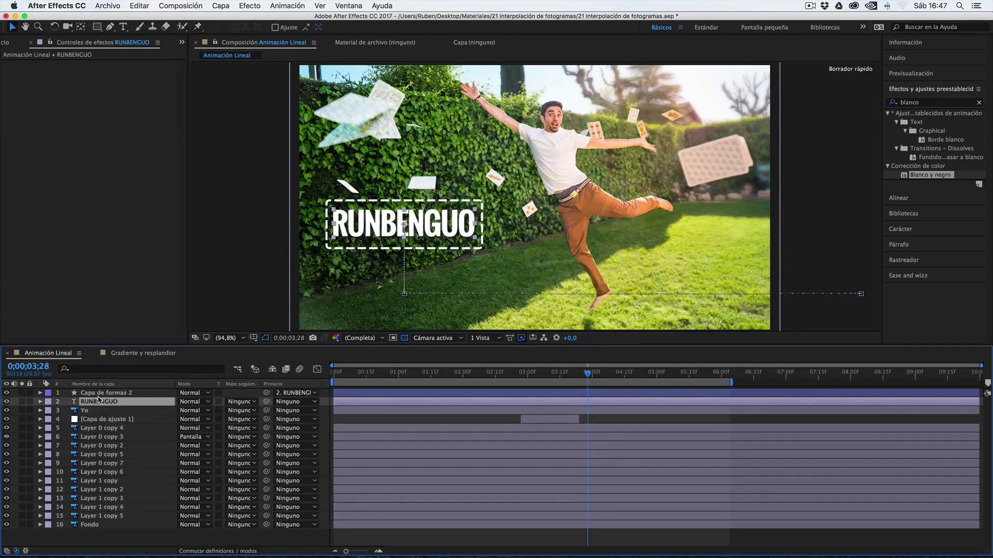
{"action": "left_click", "coordinate": [102, 395]}
{"action": "left_click", "coordinate": [98, 400]}
{"action": "left_click", "coordinate": [94, 396], "text": "super"}
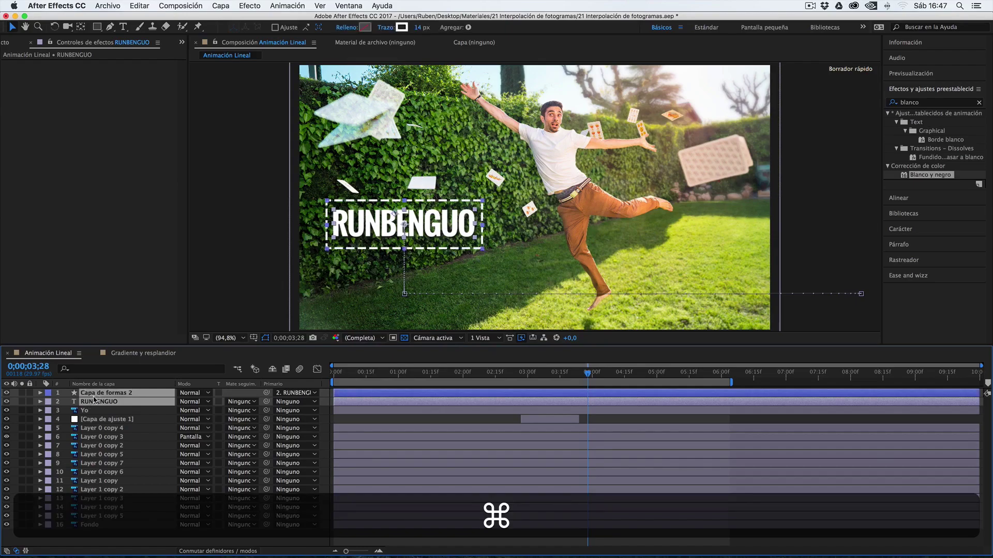
{"action": "key", "text": "super+c"}
{"action": "left_click", "coordinate": [122, 354]}
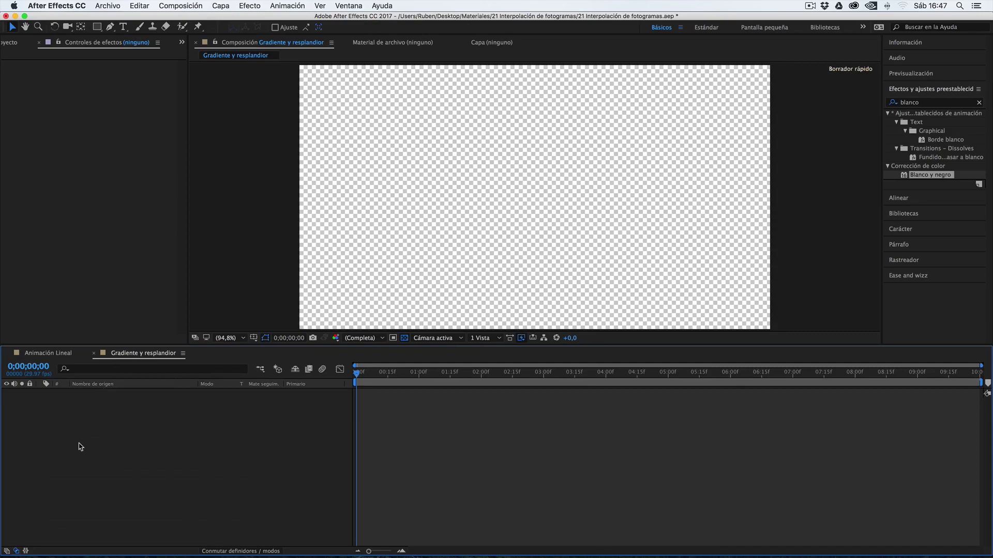
{"action": "key", "text": "super+v"}
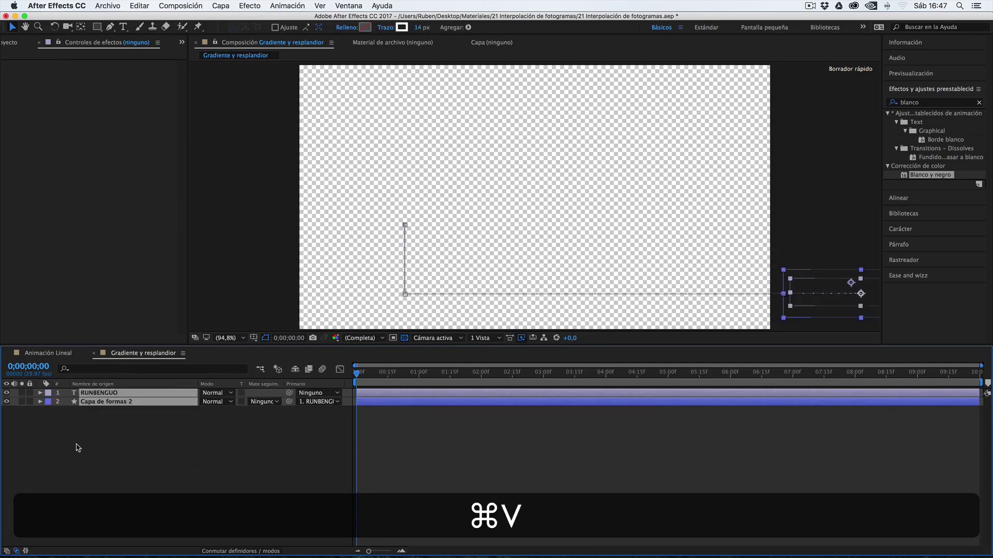
Step: At 0;00;03;29, delete all of the RUNBENGUO layer's Posición keyframes
{"action": "left_click_drag", "start_coordinate": [356, 373], "coordinate": [564, 382]}
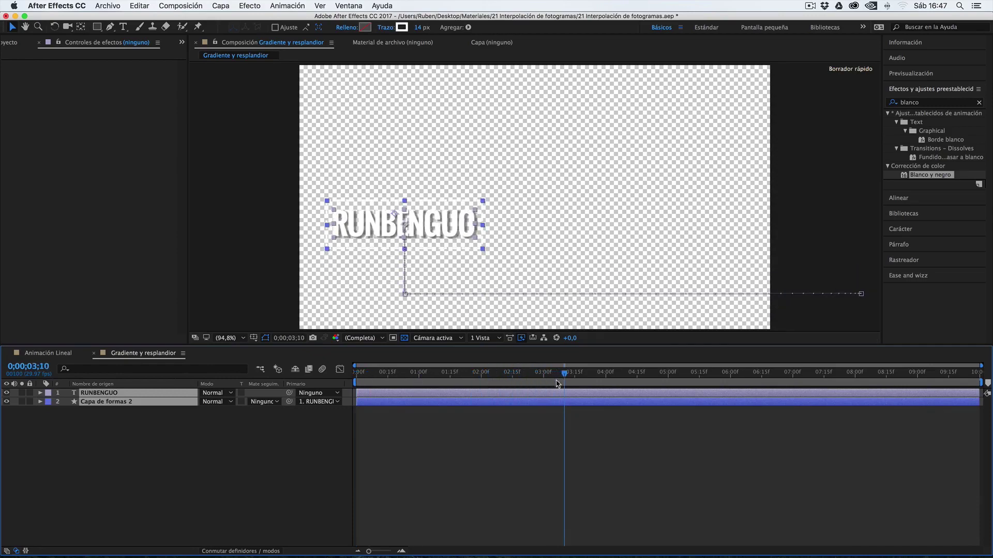
{"action": "left_click", "coordinate": [604, 381]}
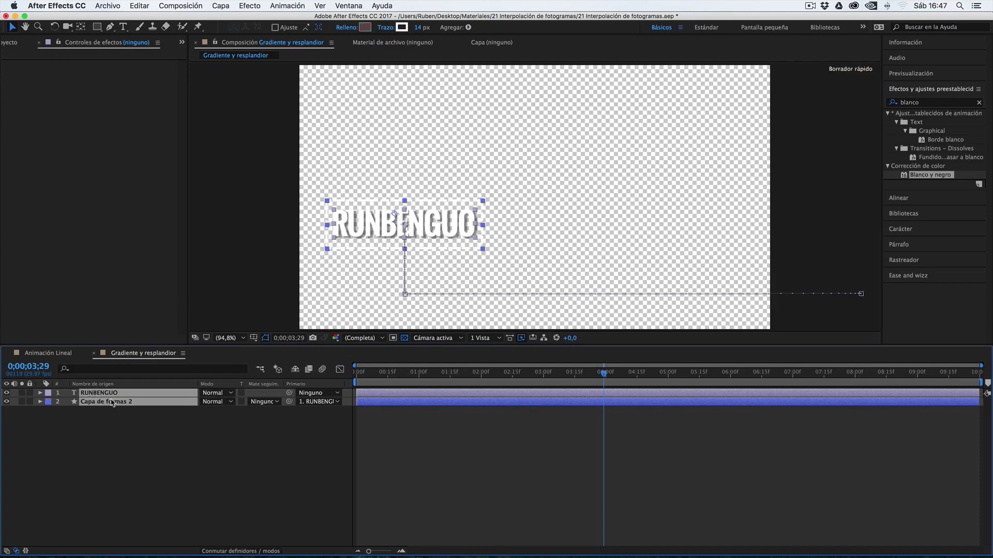
{"action": "key", "text": "u"}
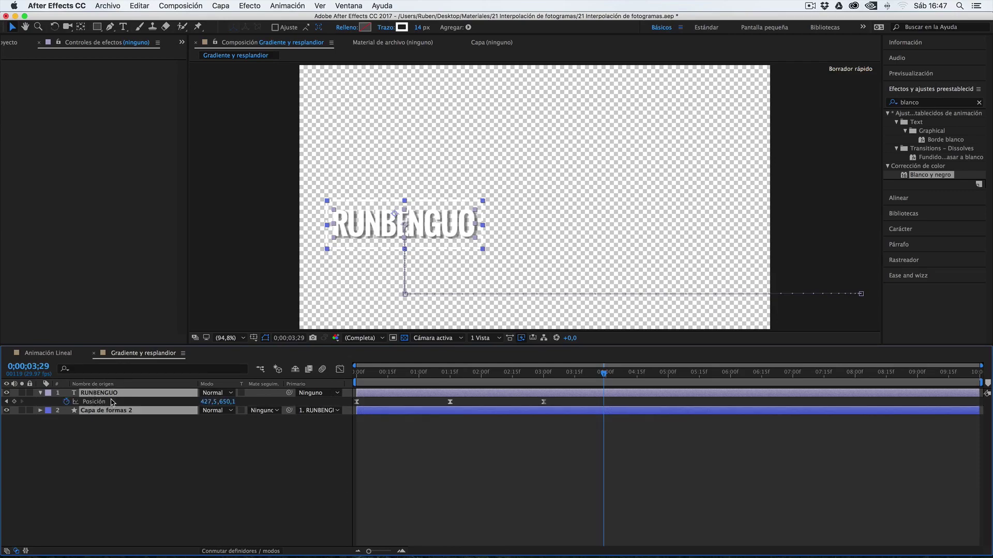
{"action": "left_click", "coordinate": [452, 445]}
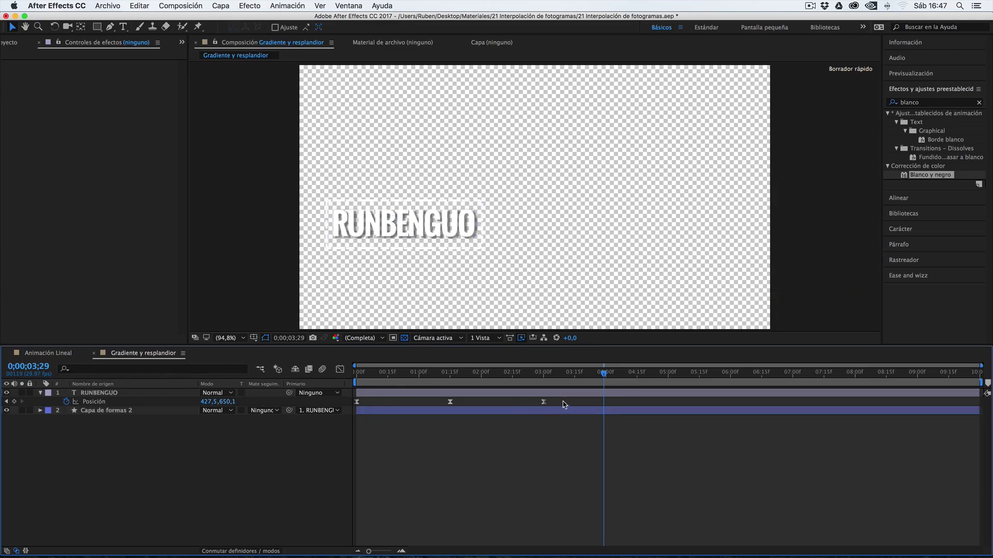
{"action": "left_click_drag", "start_coordinate": [563, 403], "coordinate": [341, 409]}
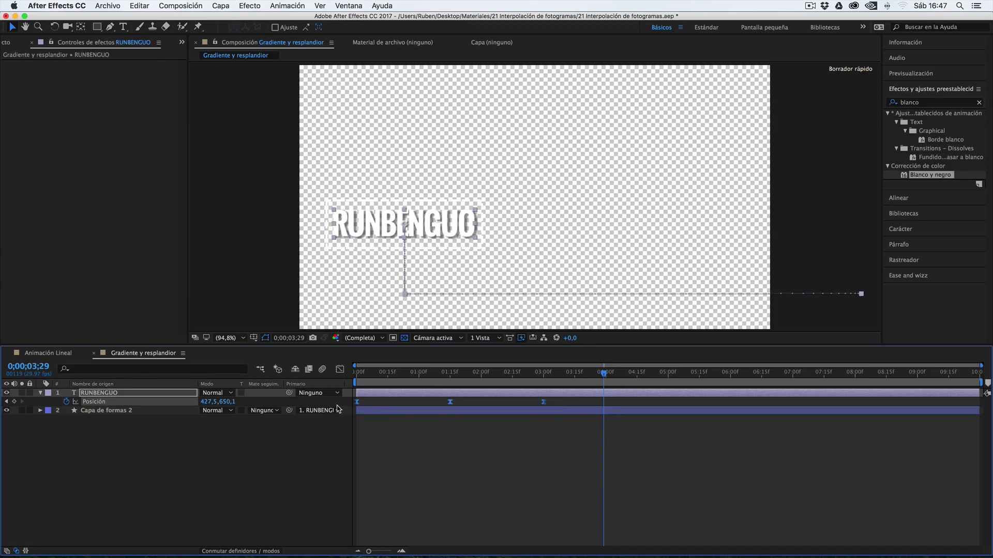
{"action": "key", "text": "Delete"}
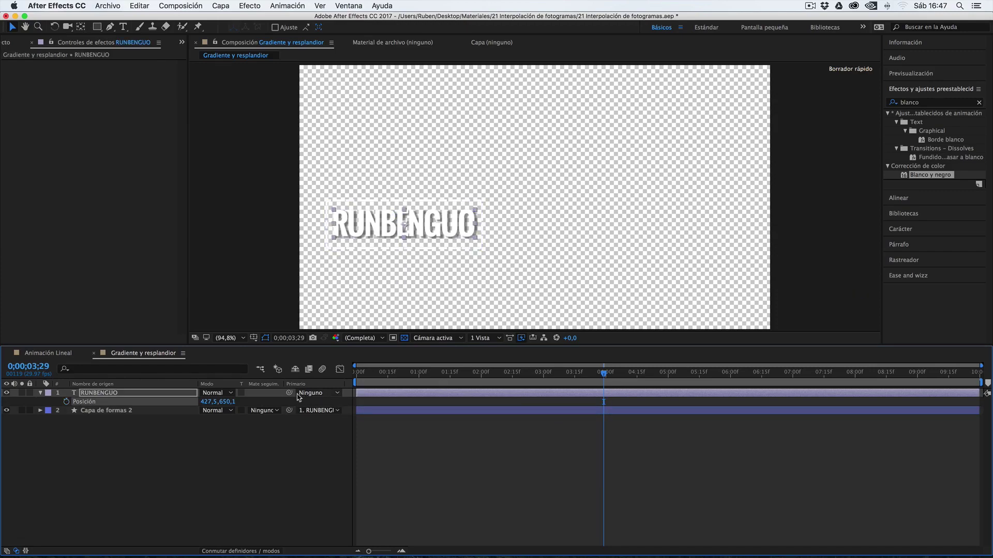
Step: Show the title/action safe margins and move the RUNBENGUO title to the composition's centre, at about 962,4, 540,4
{"action": "left_click", "coordinate": [125, 412]}
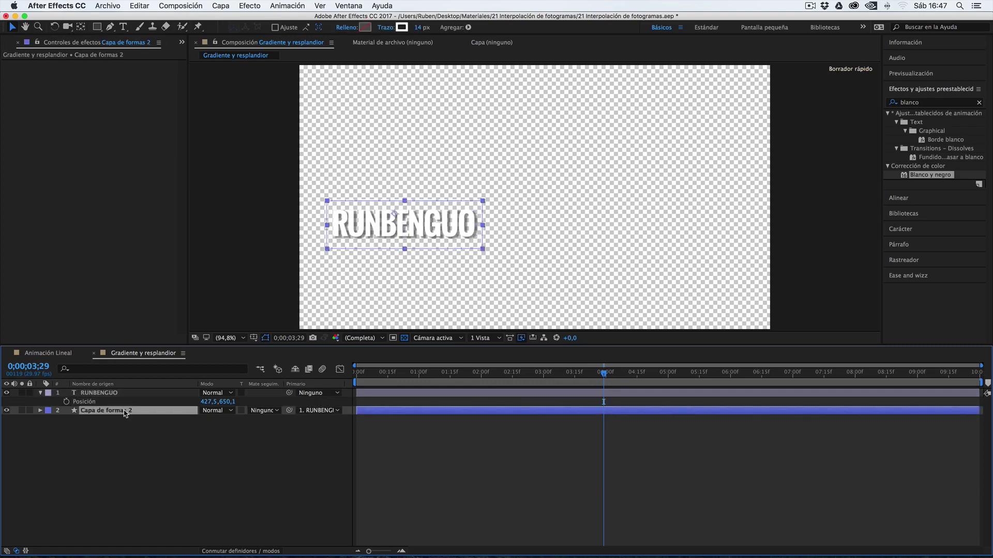
{"action": "left_click", "coordinate": [110, 397]}
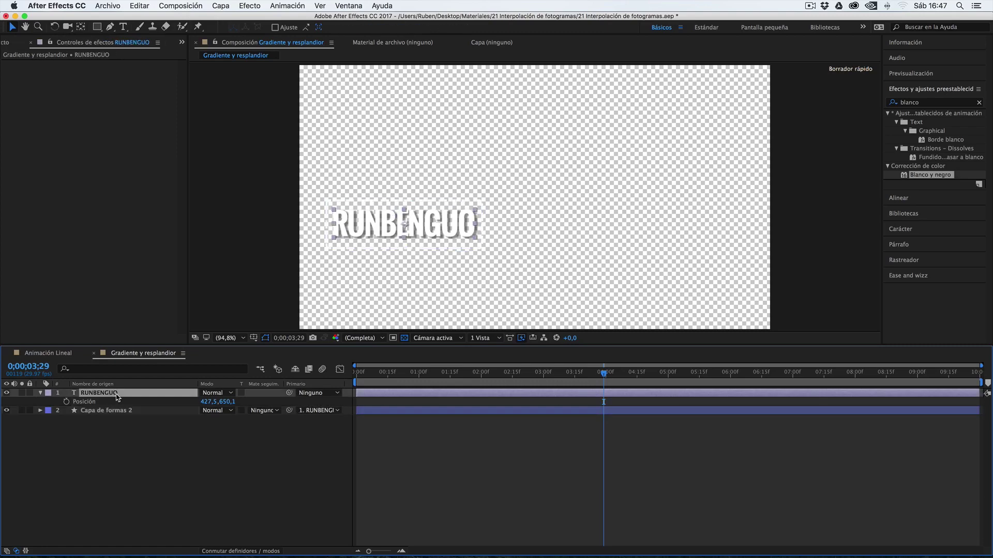
{"action": "left_click_drag", "start_coordinate": [212, 401], "coordinate": [330, 395]}
{"action": "left_click", "coordinate": [331, 393]}
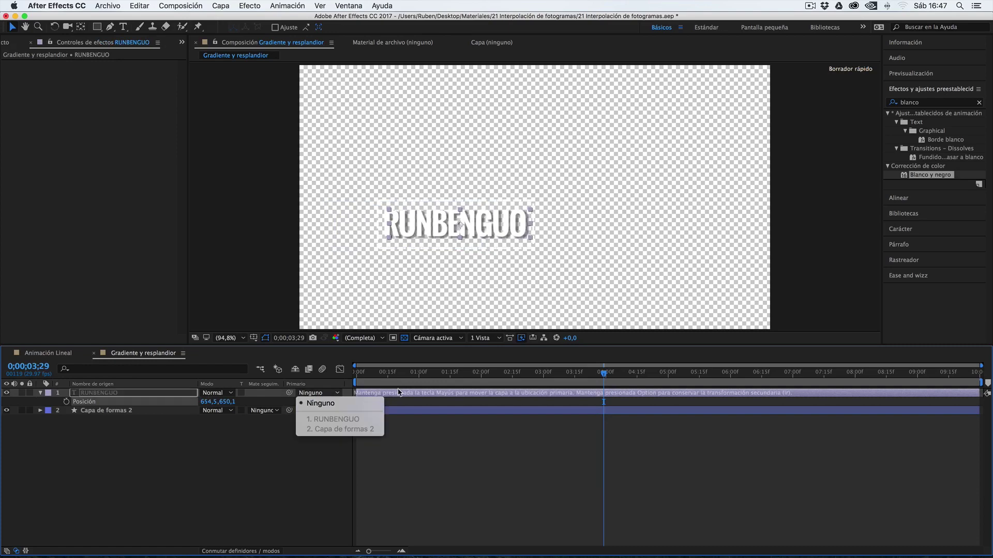
{"action": "left_click", "coordinate": [398, 393]}
{"action": "left_click_drag", "start_coordinate": [482, 224], "coordinate": [546, 194]}
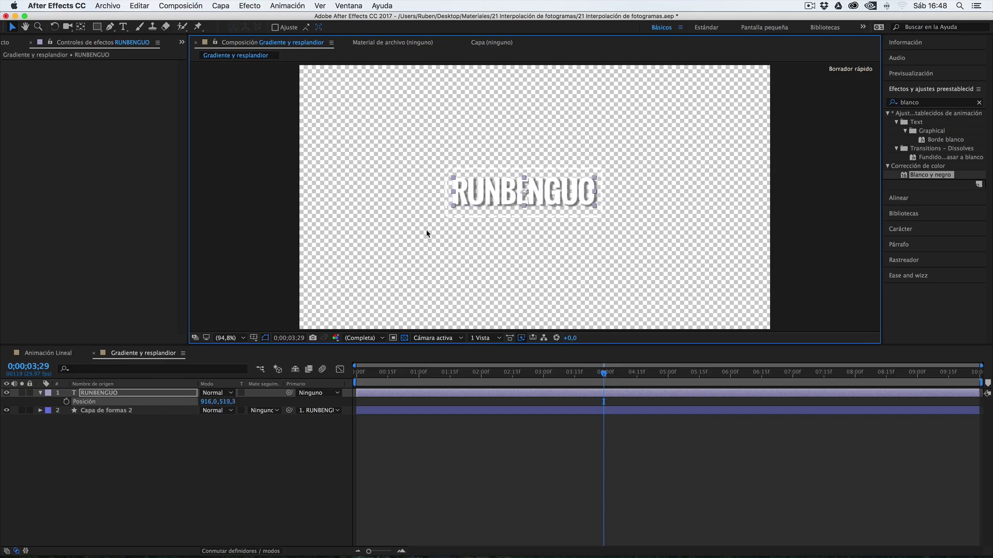
{"action": "left_click", "coordinate": [254, 340]}
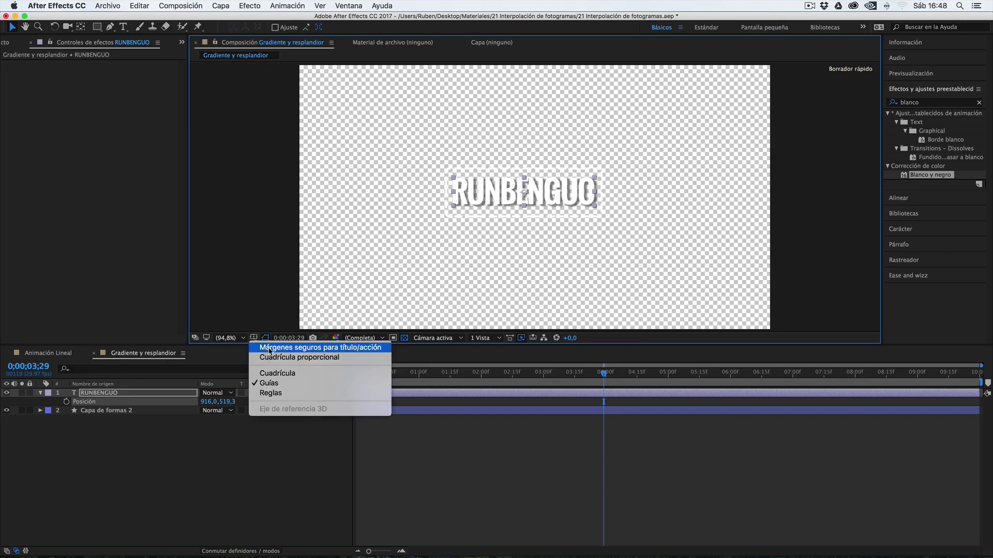
{"action": "left_click", "coordinate": [270, 351]}
{"action": "left_click_drag", "start_coordinate": [541, 191], "coordinate": [556, 196]}
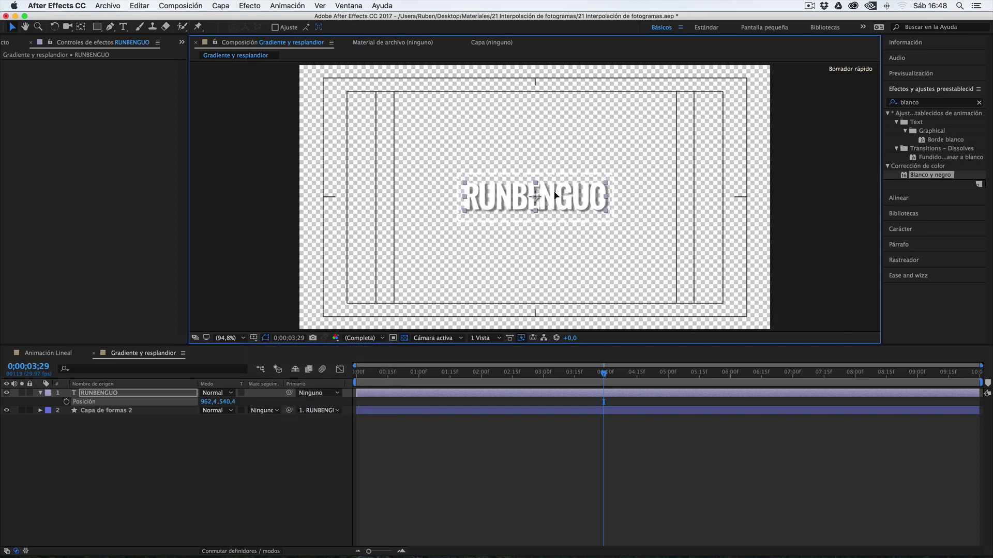
Step: Check the title's centring against the proportional grid, then turn off the grid and safe-margin overlays
{"action": "left_click", "coordinate": [254, 339]}
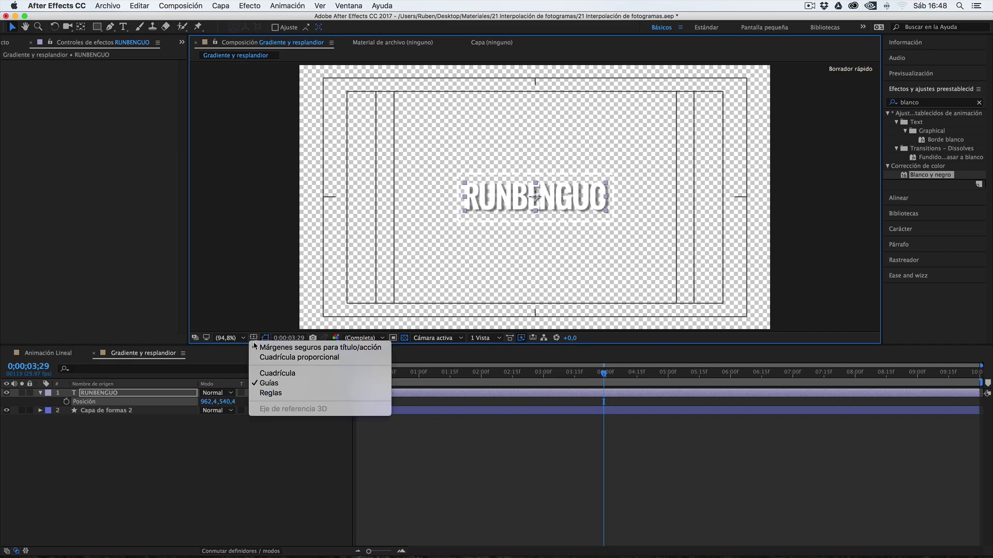
{"action": "left_click", "coordinate": [266, 358]}
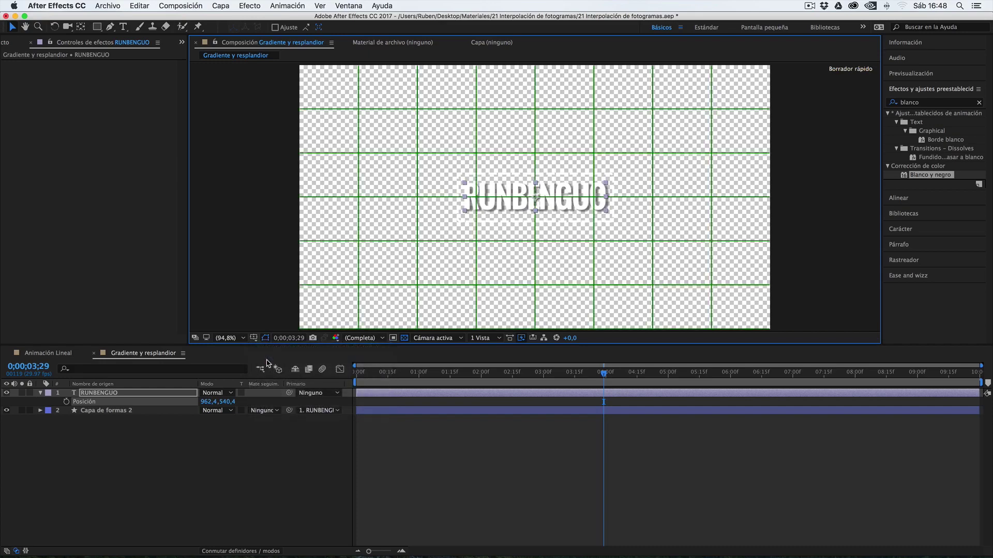
{"action": "left_click", "coordinate": [254, 338]}
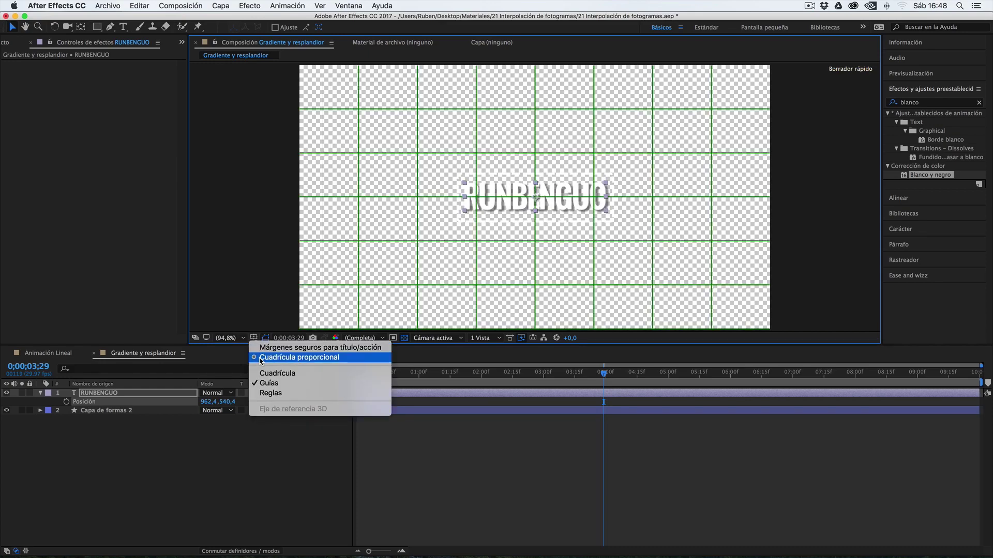
{"action": "left_click", "coordinate": [268, 347]}
{"action": "left_click", "coordinate": [254, 338]}
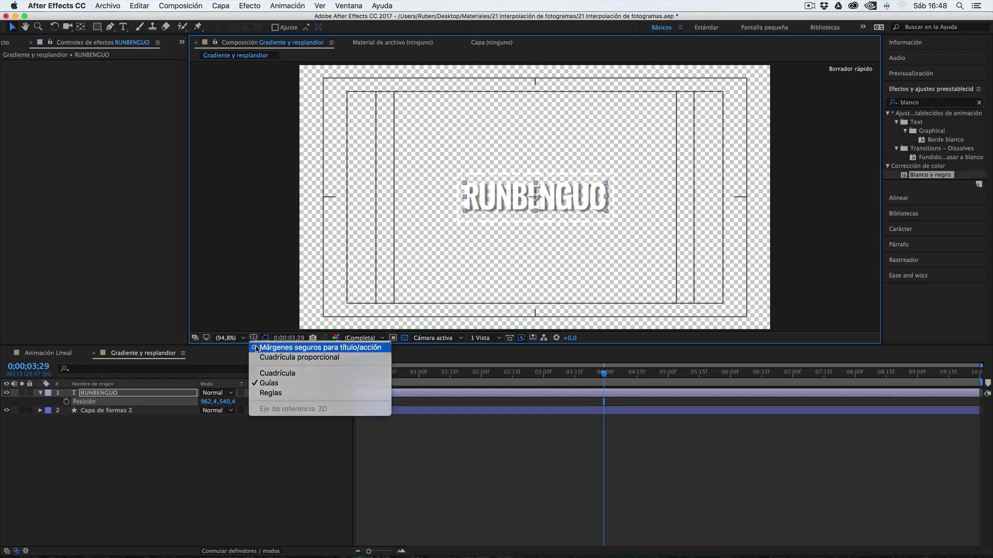
{"action": "left_click", "coordinate": [268, 348]}
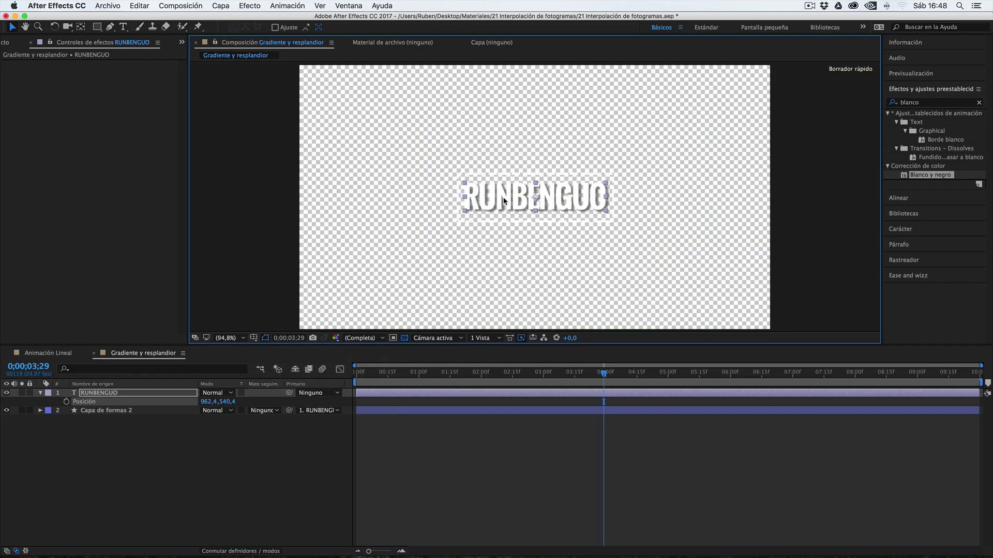
Step: Collapse the RUNBENGUO layer's properties and set up a new solid layer coloured dark grey, RGB 59, 59, 59
{"action": "left_click", "coordinate": [457, 188]}
{"action": "left_click", "coordinate": [39, 393]}
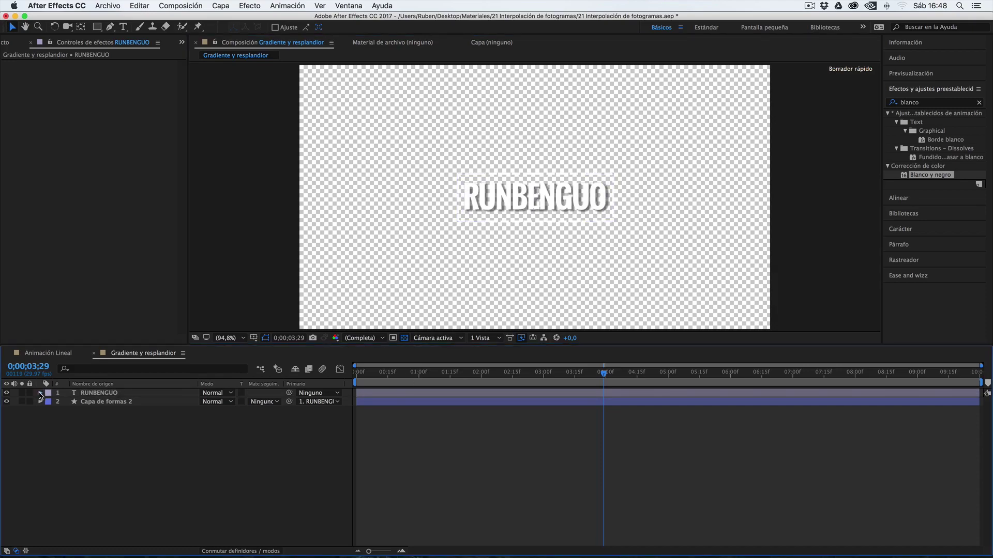
{"action": "right_click", "coordinate": [140, 427]}
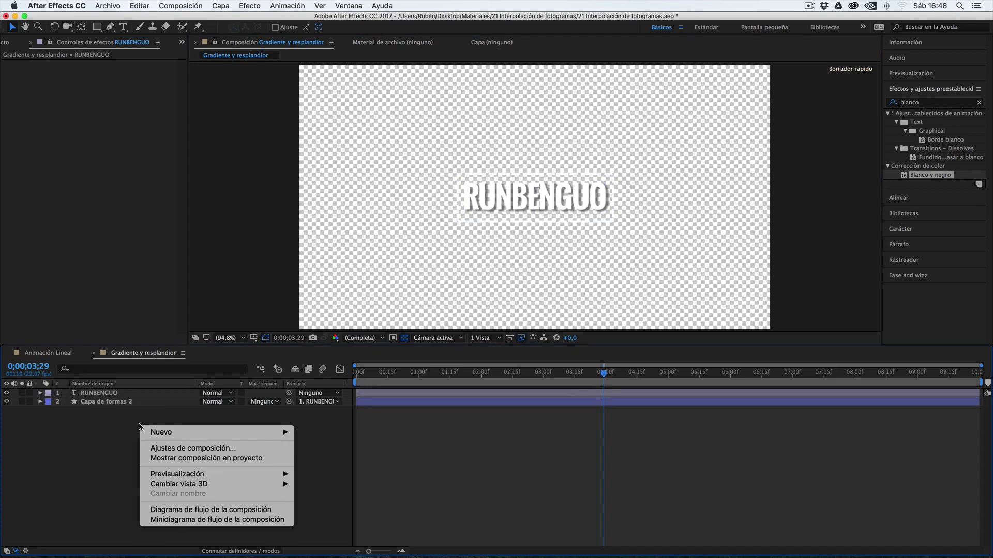
{"action": "mouse_move", "coordinate": [158, 433]}
{"action": "left_click", "coordinate": [328, 459]}
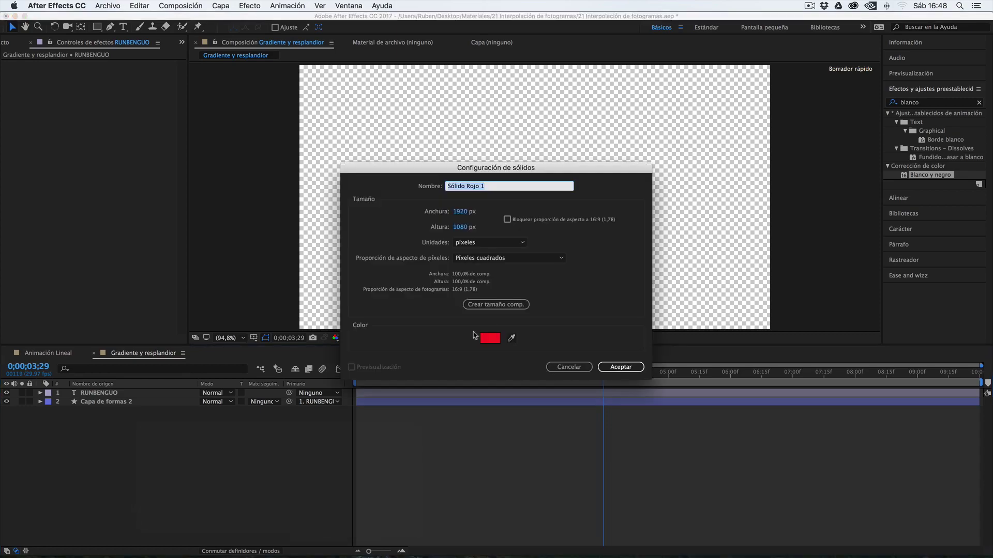
{"action": "left_click", "coordinate": [490, 337]}
{"action": "left_click", "coordinate": [576, 336]}
{"action": "left_click", "coordinate": [557, 357]}
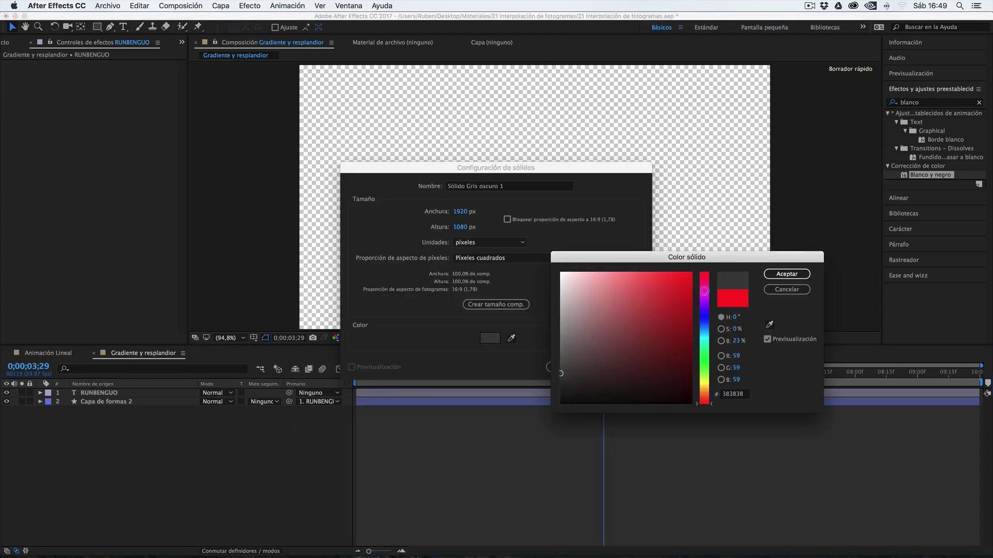
{"action": "left_click", "coordinate": [787, 274]}
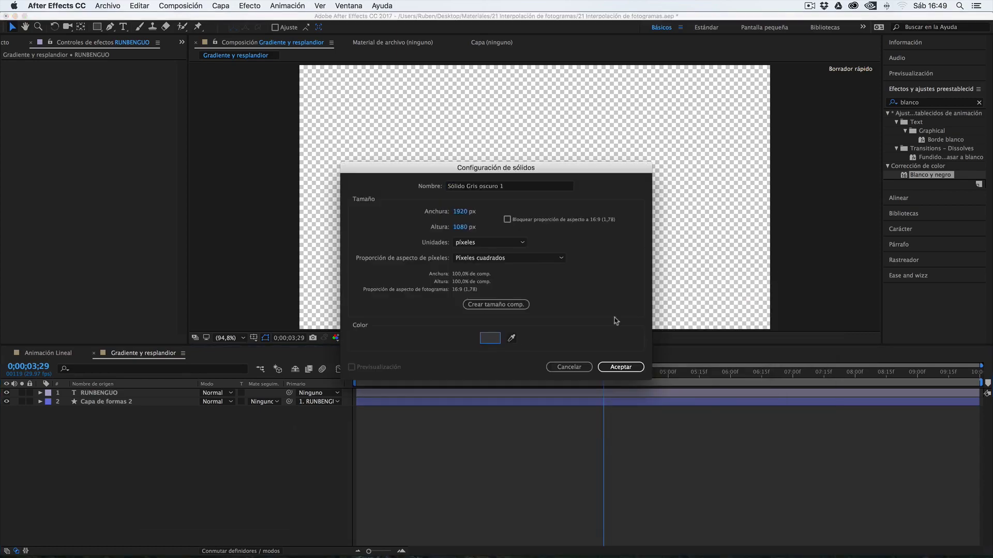
Step: Create the solid at composition size with the name "Gradiente" and place it beneath the RUNBENGUO and Capa de formas 2 layers
{"action": "left_click", "coordinate": [494, 305]}
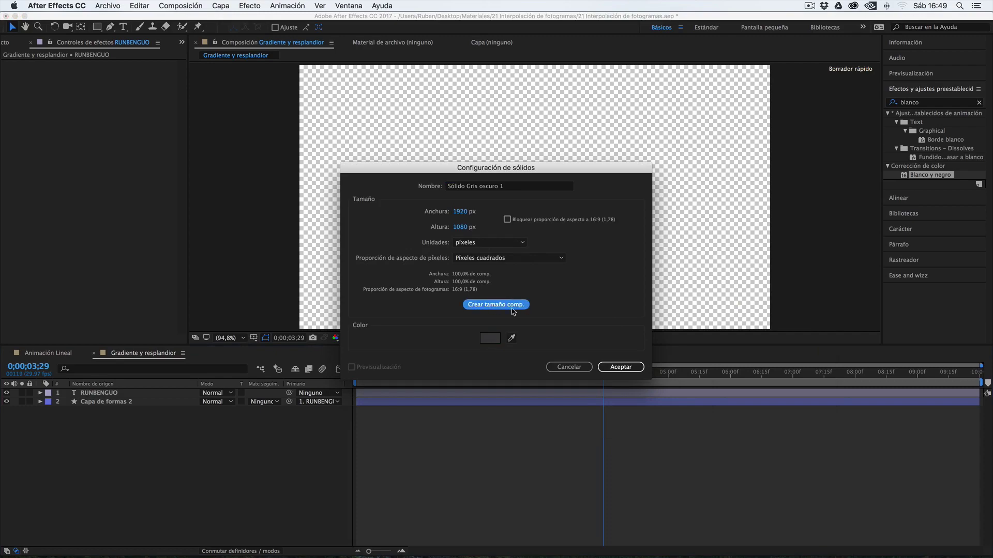
{"action": "double_click", "coordinate": [510, 187]}
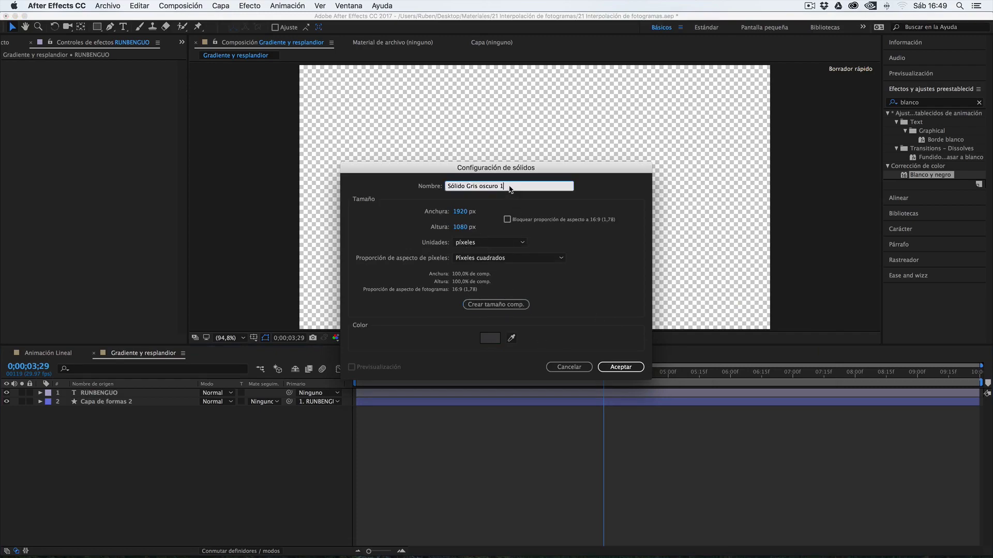
{"action": "key", "text": "super+a"}
{"action": "key", "text": "super+shift+a"}
{"action": "type", "text": "Gradiente"}
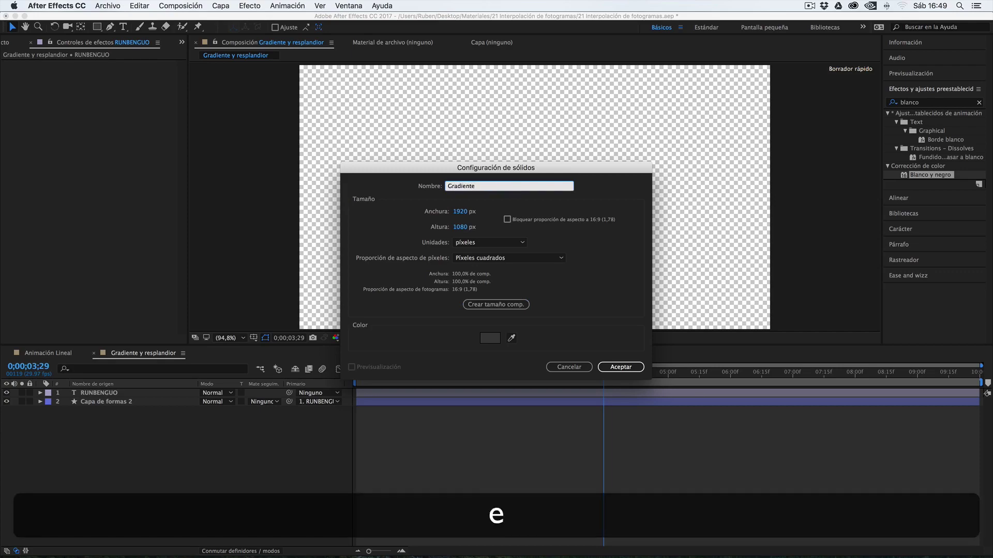
{"action": "key", "text": "Return"}
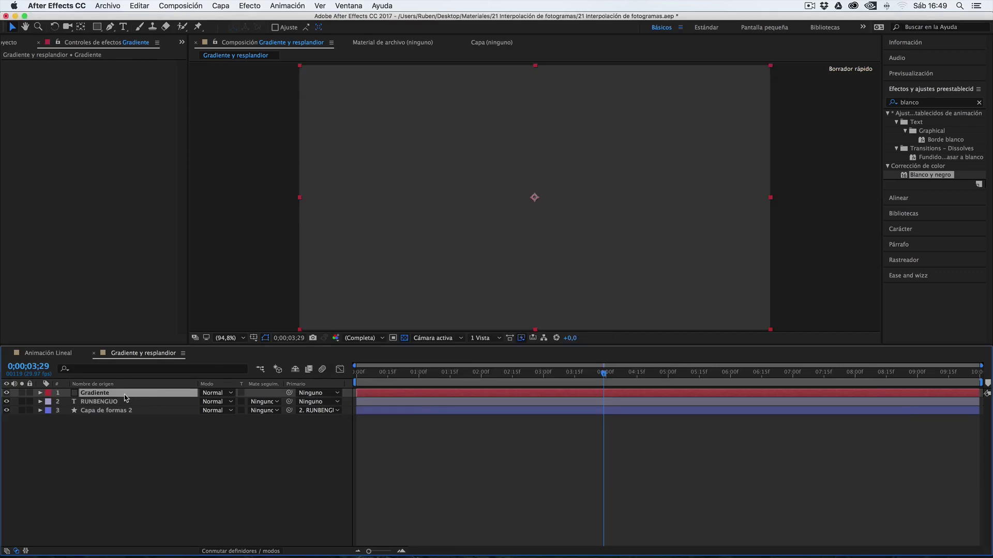
{"action": "left_click_drag", "start_coordinate": [121, 395], "coordinate": [119, 416]}
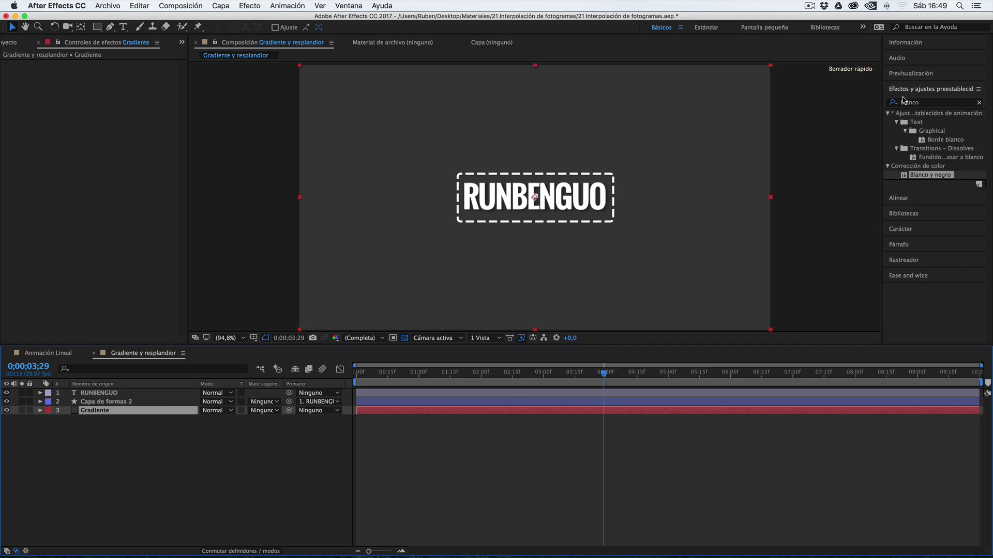
{"action": "left_click", "coordinate": [253, 5]}
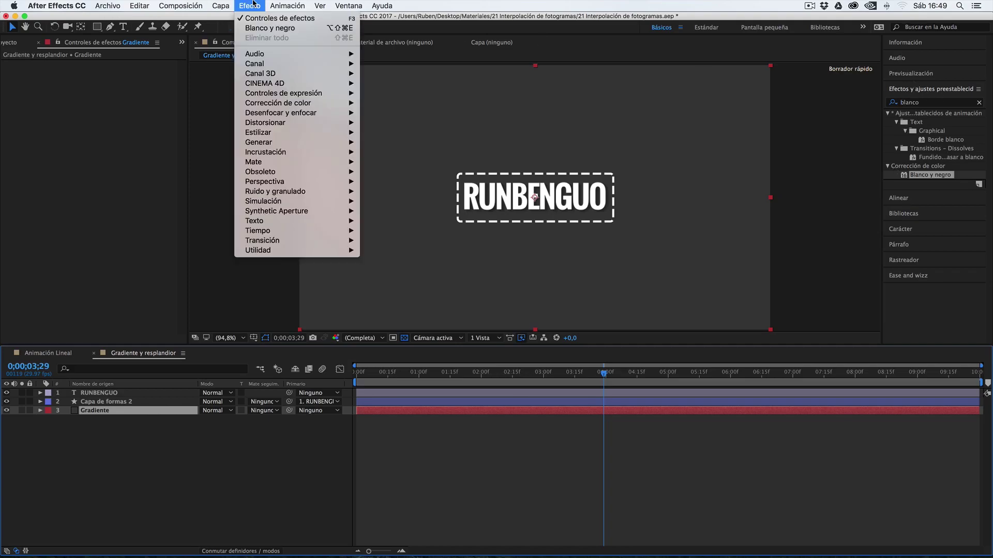
{"action": "mouse_move", "coordinate": [310, 142]}
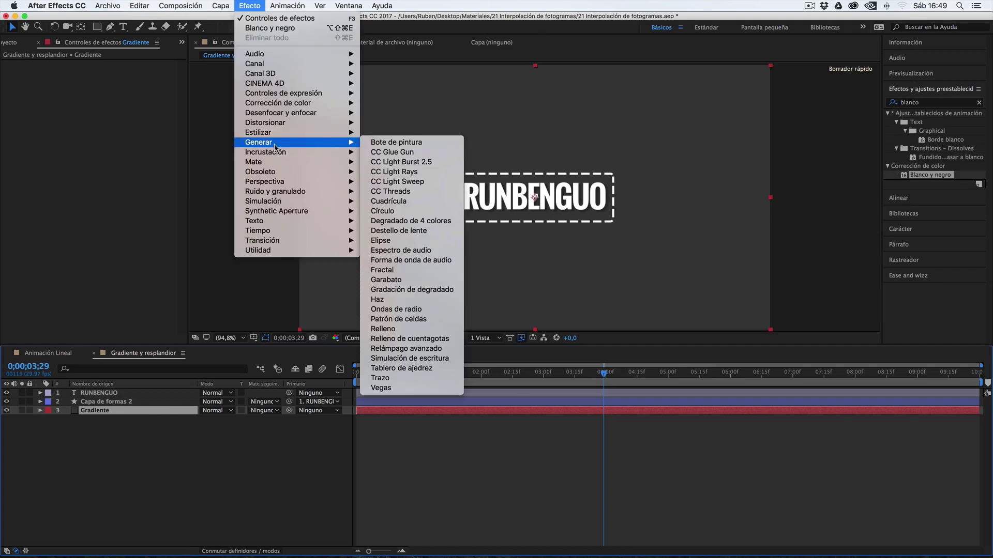
{"action": "left_click", "coordinate": [406, 293]}
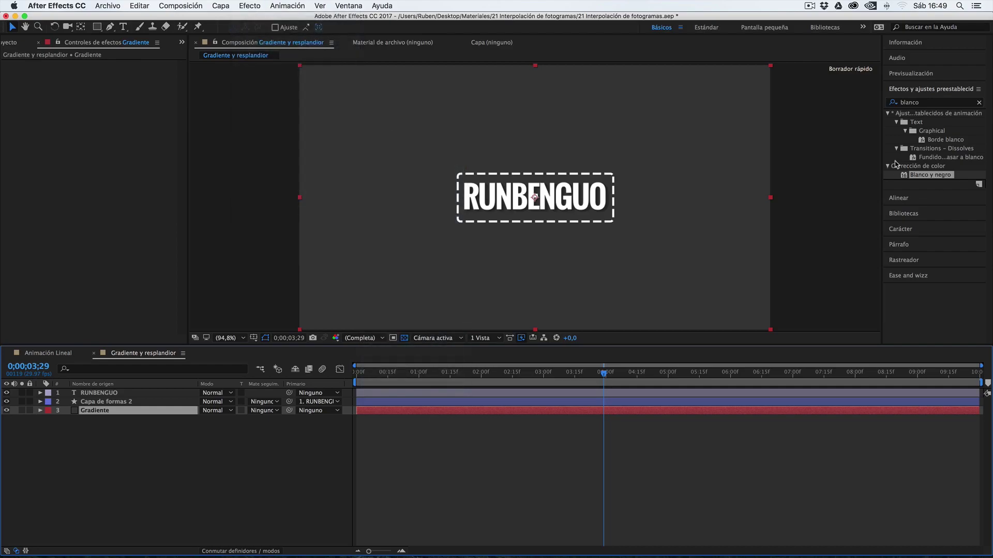
Step: Search the effects for "gradaci" and apply Gradación de degradado to the Gradiente layer
{"action": "left_click", "coordinate": [918, 102]}
{"action": "type", "text": "g"}
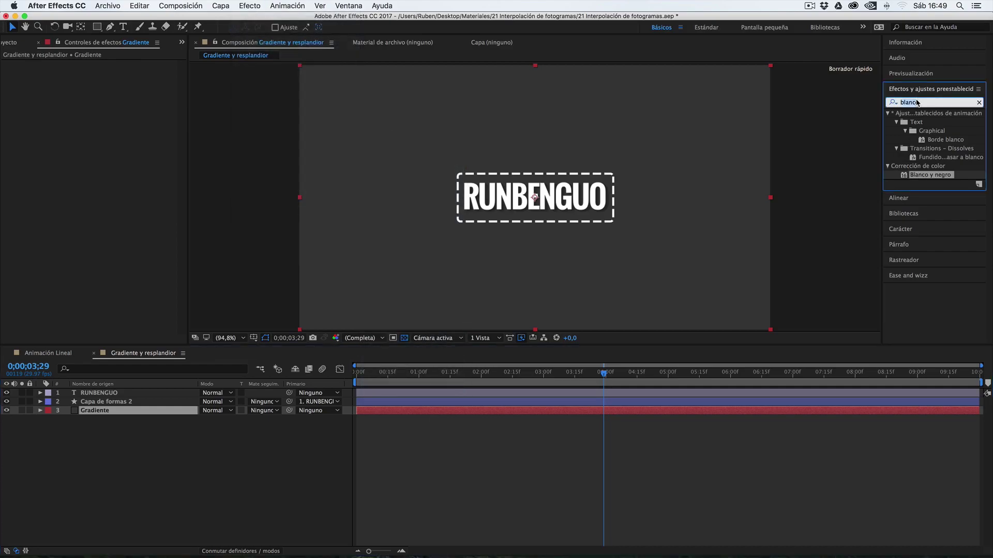
{"action": "type", "text": "radacio"}
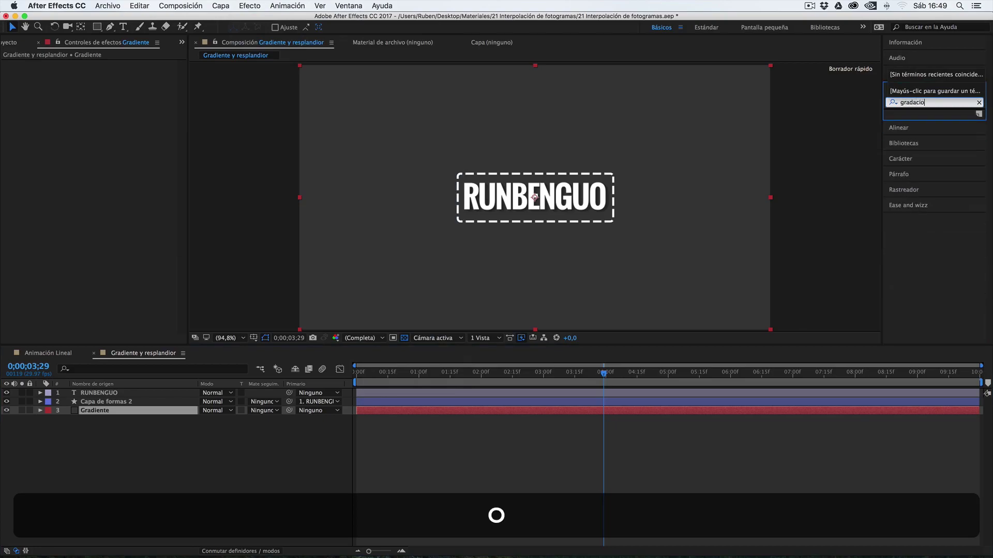
{"action": "key", "text": "BackSpace"}
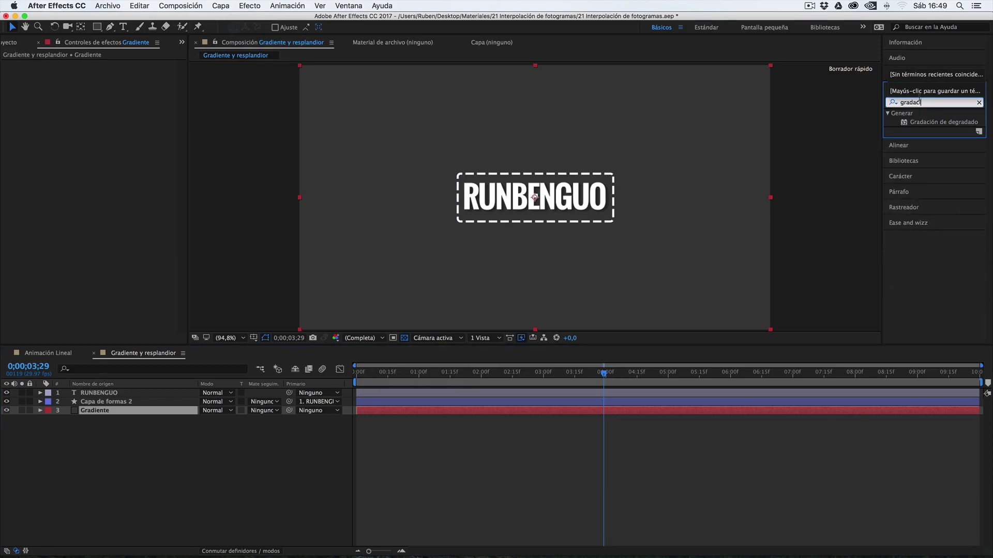
{"action": "left_click", "coordinate": [249, 5]}
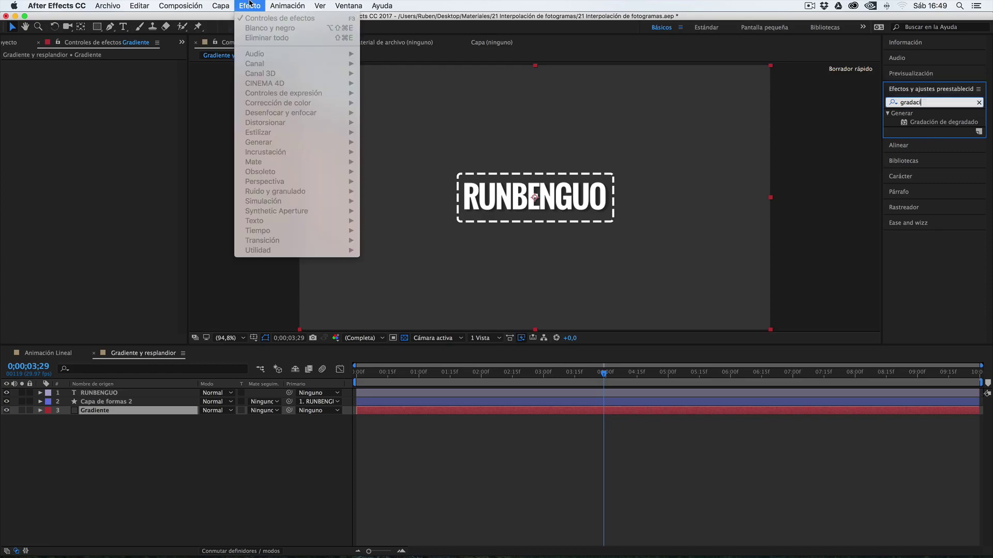
{"action": "left_click", "coordinate": [253, 8]}
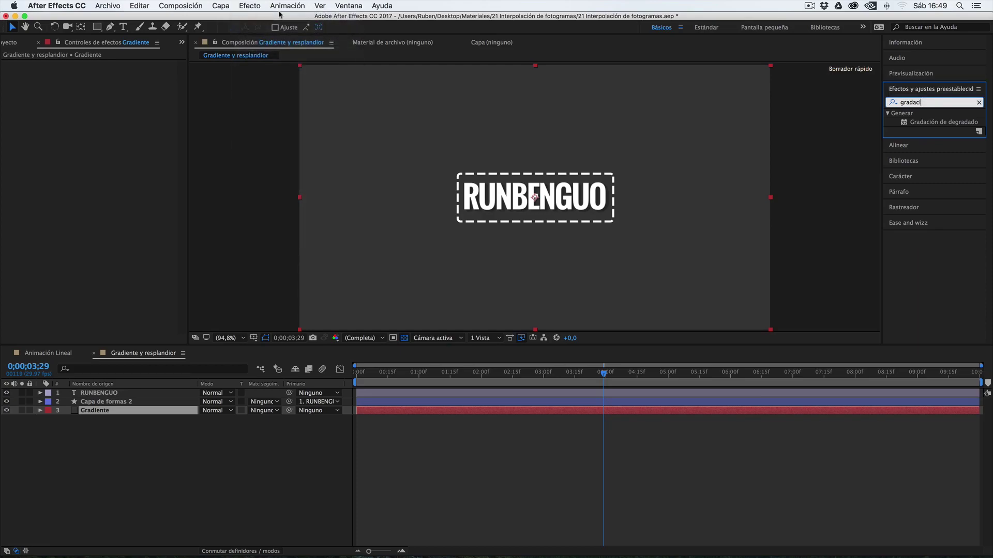
{"action": "left_click", "coordinate": [926, 122]}
{"action": "left_click_drag", "start_coordinate": [941, 125], "coordinate": [100, 412]}
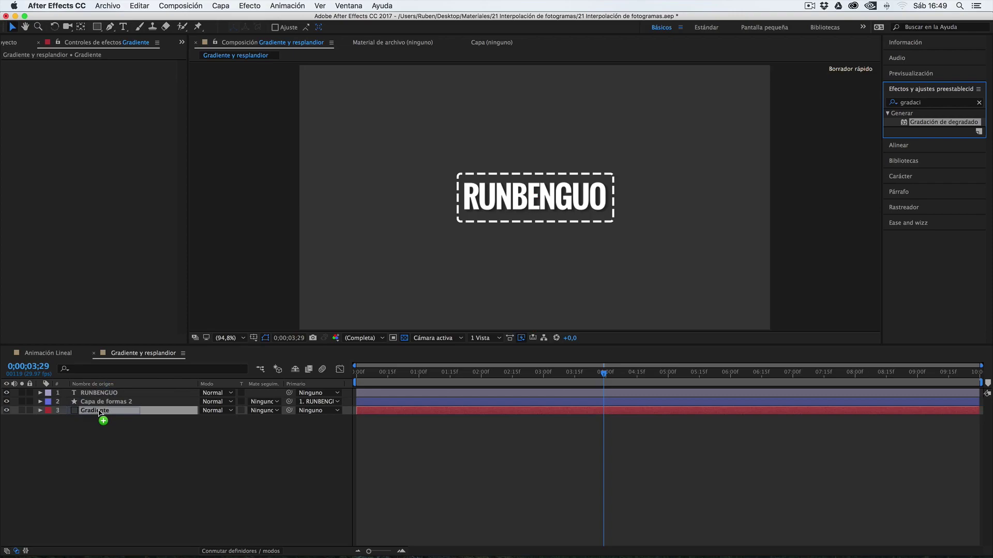
{"action": "left_click_drag", "start_coordinate": [99, 412], "coordinate": [99, 412]}
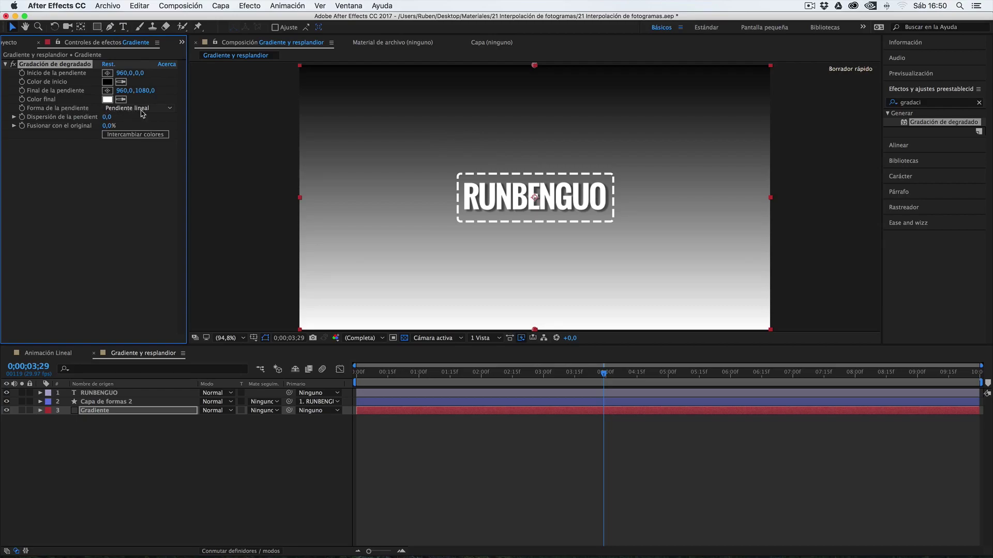
Step: Set the gradient's shape to Pendiente radial and place its start point at the title's centre, about 957,7, 533,7
{"action": "left_click", "coordinate": [160, 108]}
{"action": "left_click", "coordinate": [112, 213]}
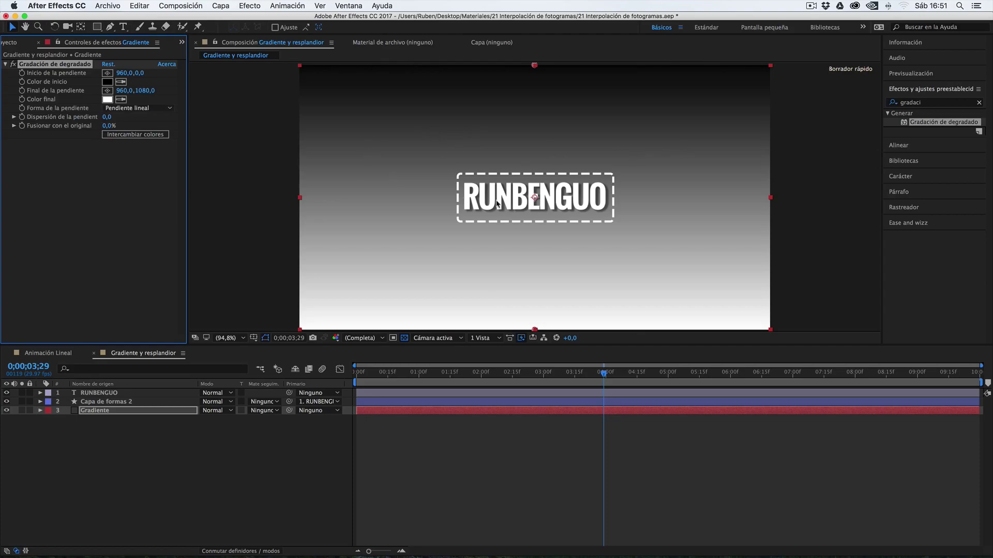
{"action": "left_click", "coordinate": [133, 108]}
{"action": "left_click", "coordinate": [134, 129]}
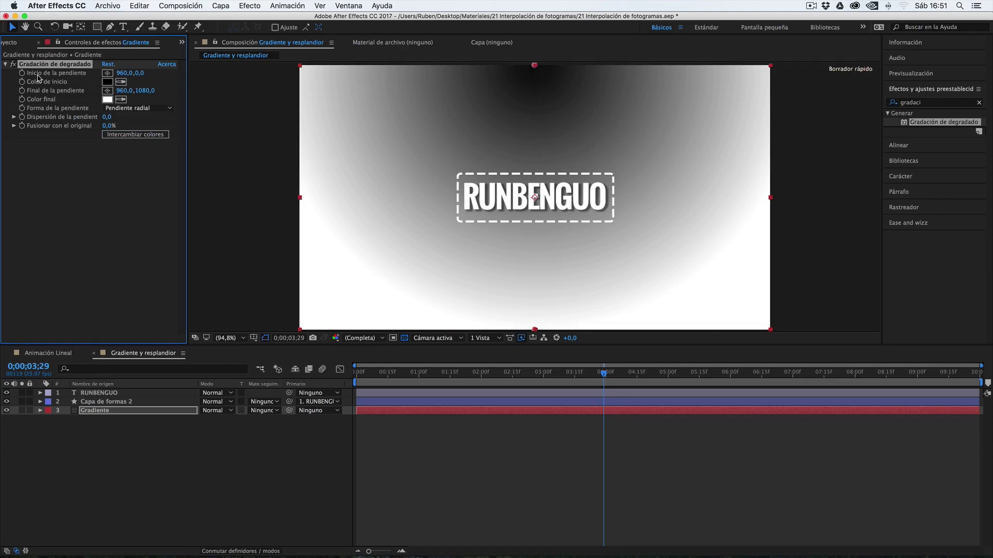
{"action": "left_click", "coordinate": [108, 75]}
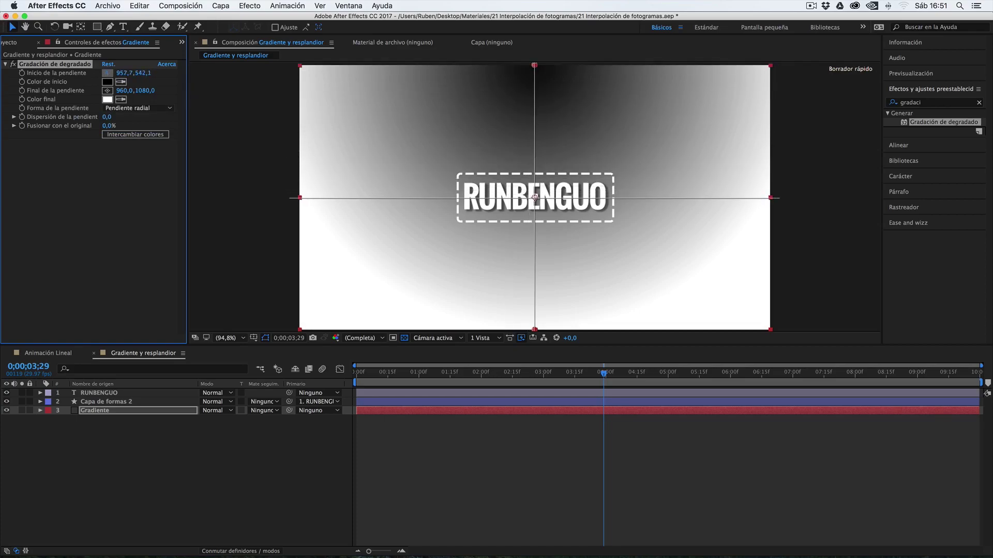
{"action": "left_click", "coordinate": [535, 197]}
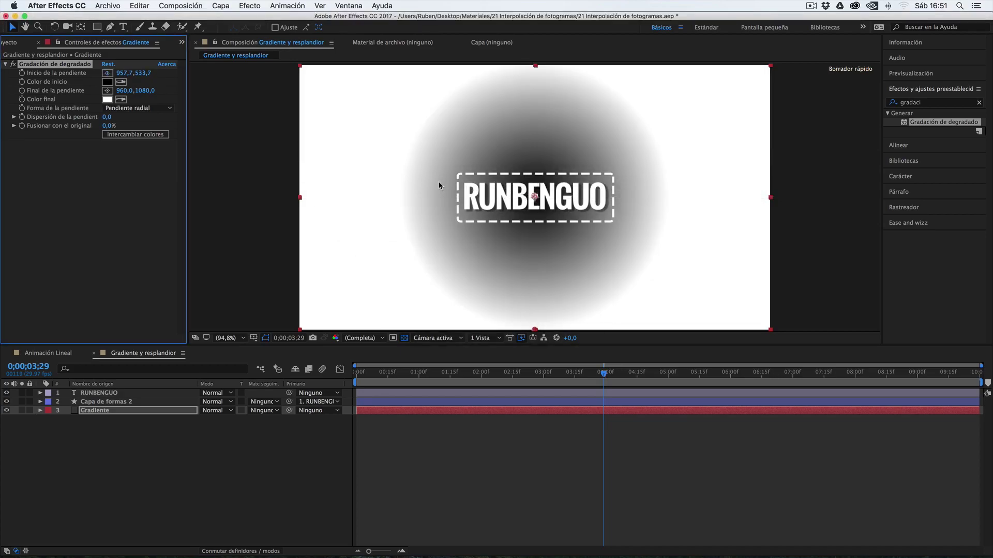
Step: Move the gradient's start point above the title to about 959,8, 173,0 and its end point below the frame to about 1000,1, 1864,7
{"action": "left_click", "coordinate": [105, 74]}
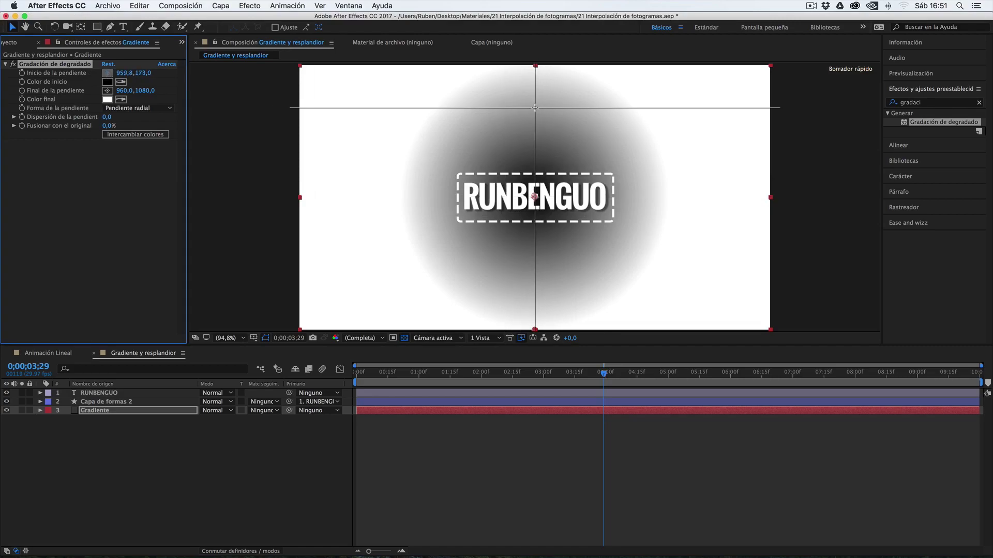
{"action": "left_click", "coordinate": [534, 108]}
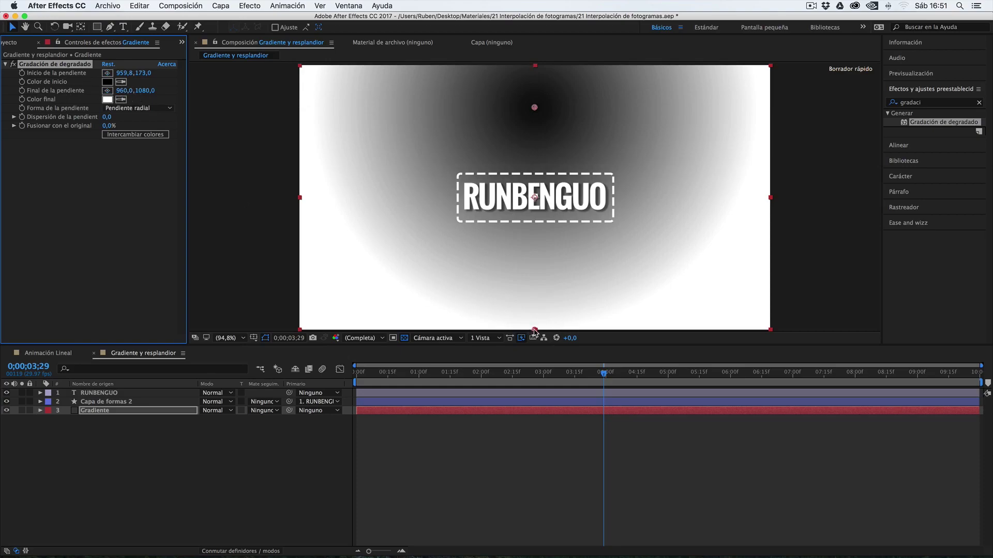
{"action": "left_click_drag", "start_coordinate": [534, 331], "coordinate": [543, 525]}
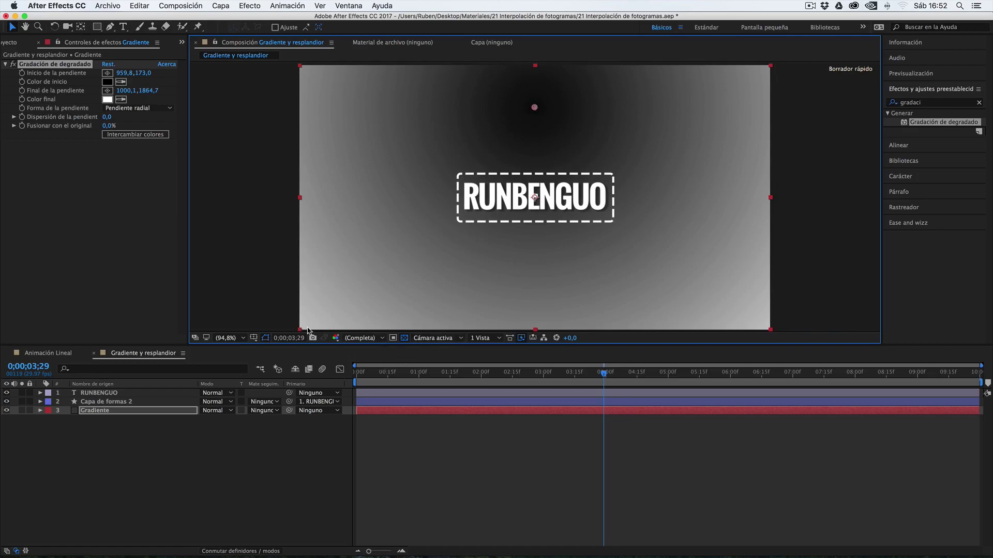
Step: Set the gradient's start colour to dark grey 313131 and its end colour to near-black 151414
{"action": "left_click", "coordinate": [107, 86]}
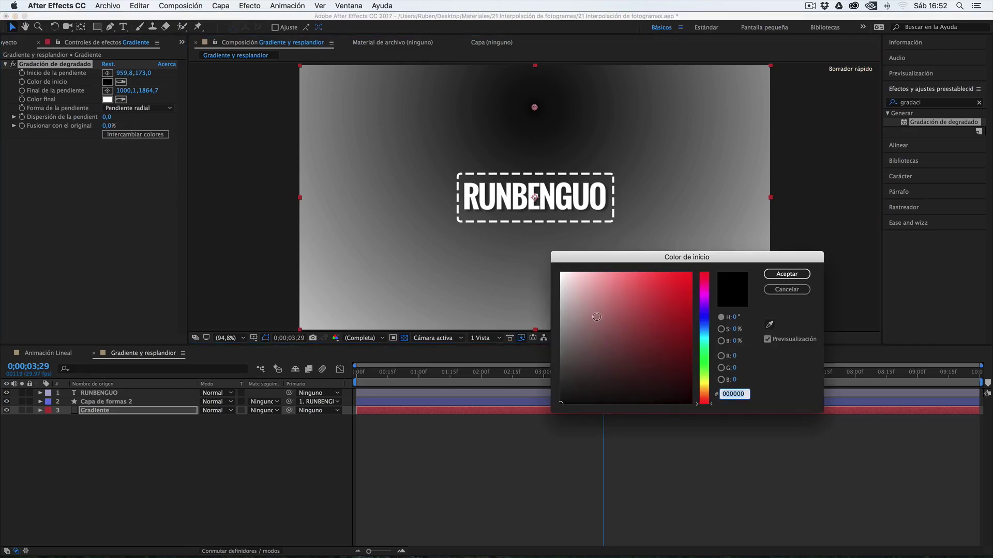
{"action": "left_click", "coordinate": [561, 366]}
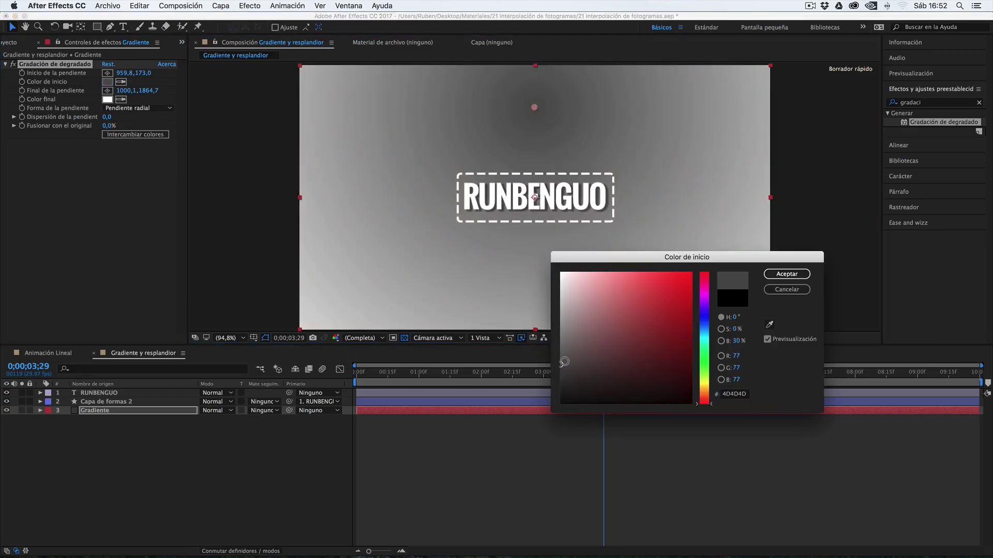
{"action": "left_click_drag", "start_coordinate": [561, 366], "coordinate": [558, 376]}
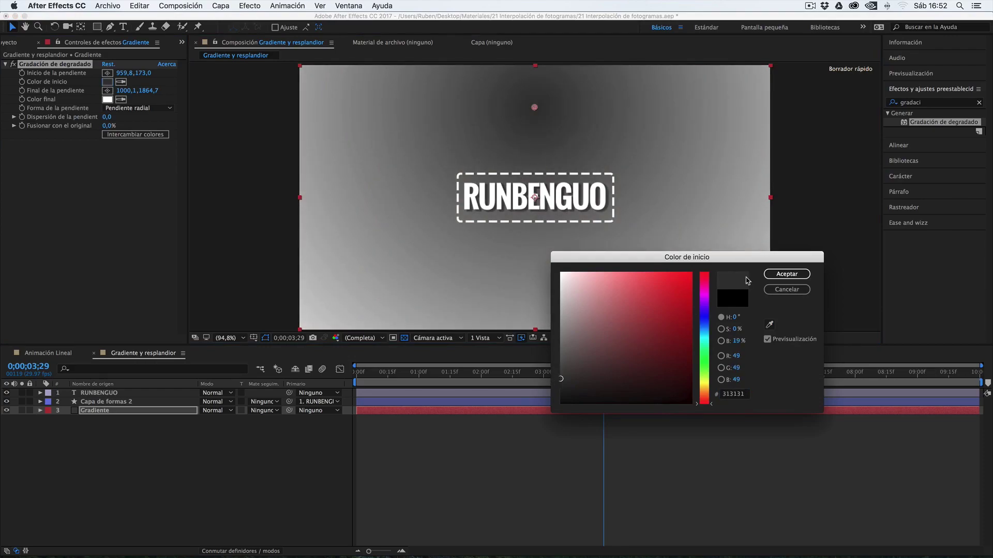
{"action": "left_click", "coordinate": [787, 274]}
{"action": "left_click", "coordinate": [107, 99]}
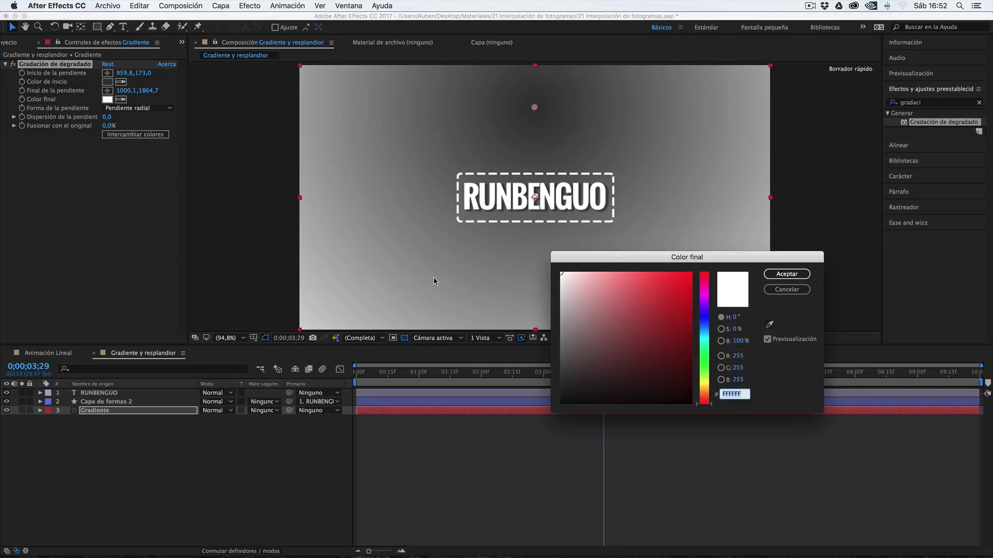
{"action": "left_click", "coordinate": [560, 392]}
{"action": "left_click", "coordinate": [560, 393]}
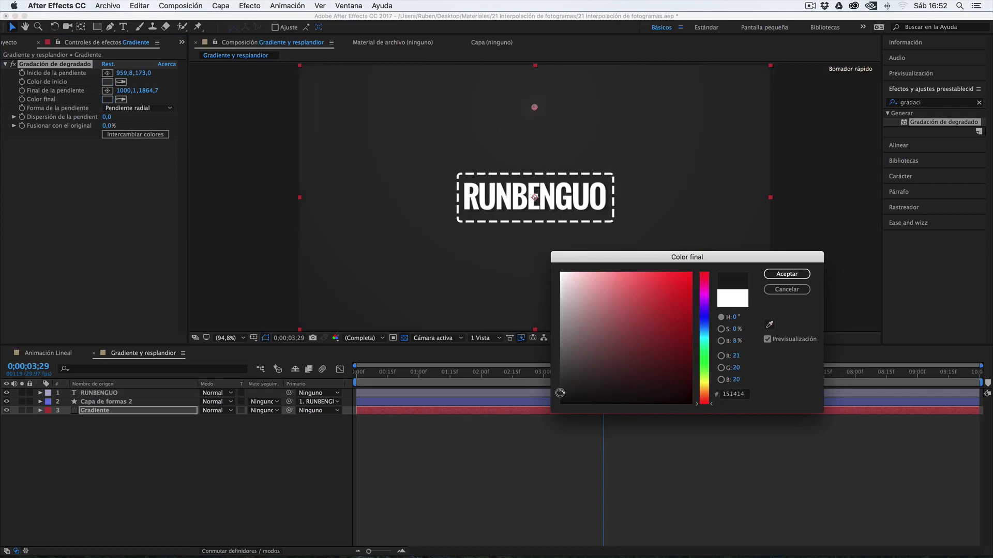
{"action": "left_click", "coordinate": [786, 274]}
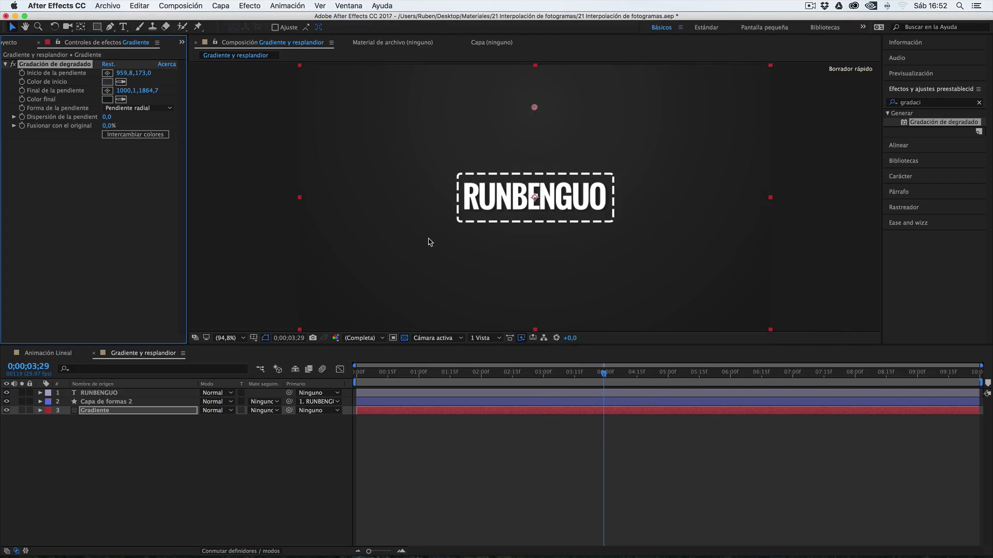
Step: Lighten the gradient's start colour to dark grey 3D3D3D
{"action": "left_click", "coordinate": [107, 81]}
{"action": "left_click_drag", "start_coordinate": [560, 378], "coordinate": [559, 372]}
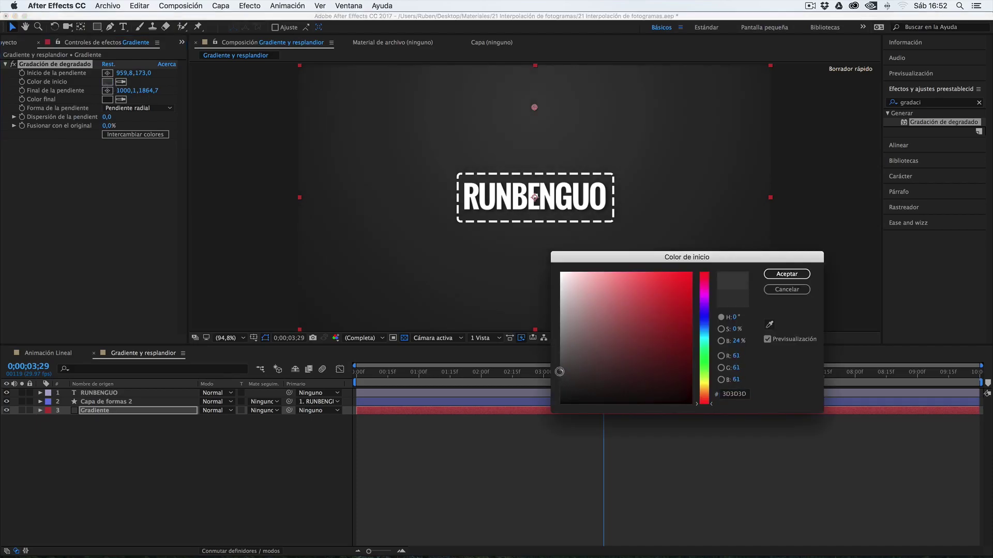
{"action": "left_click", "coordinate": [787, 274]}
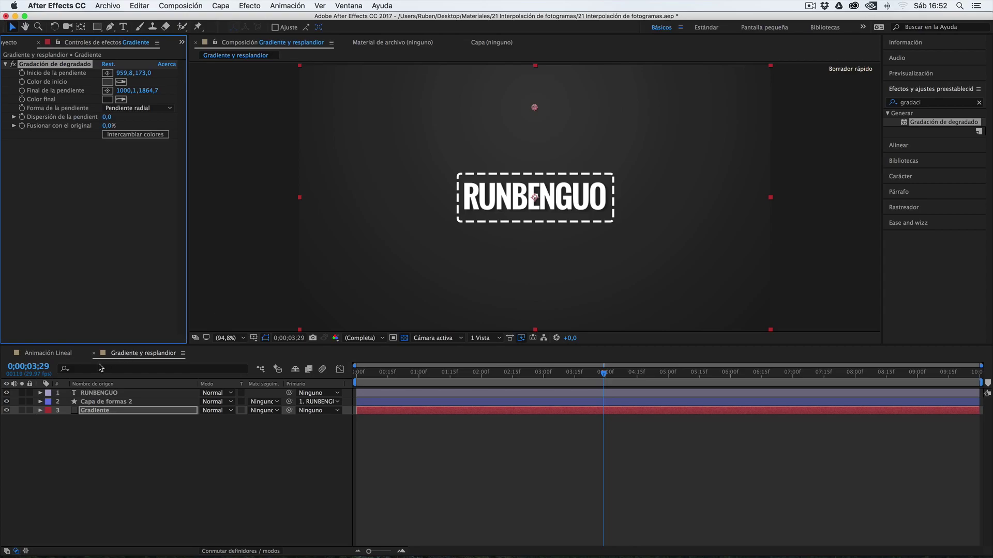
Step: Set the gradient's dispersion (Dispersión de la pendiente) to about 59,3
{"action": "left_click", "coordinate": [4, 44]}
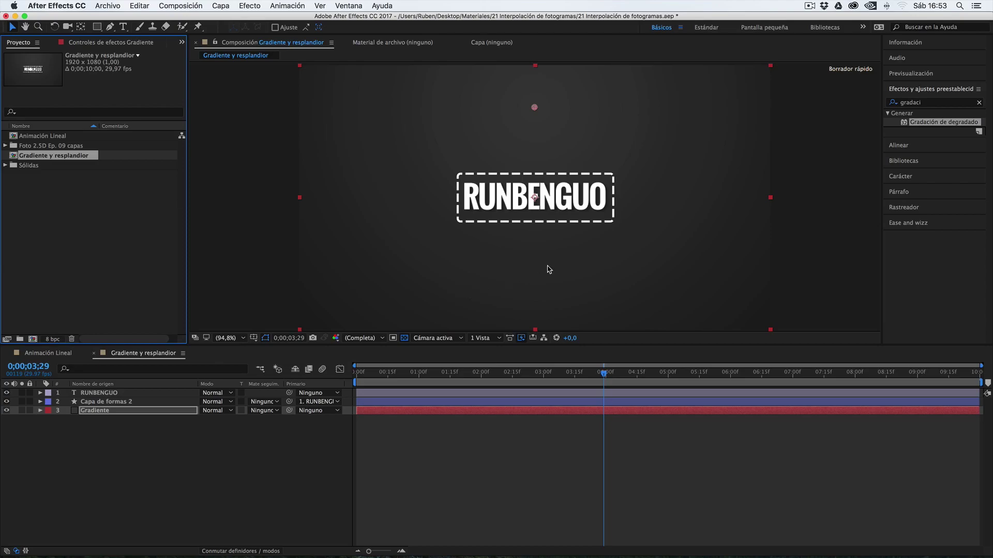
{"action": "left_click", "coordinate": [118, 43]}
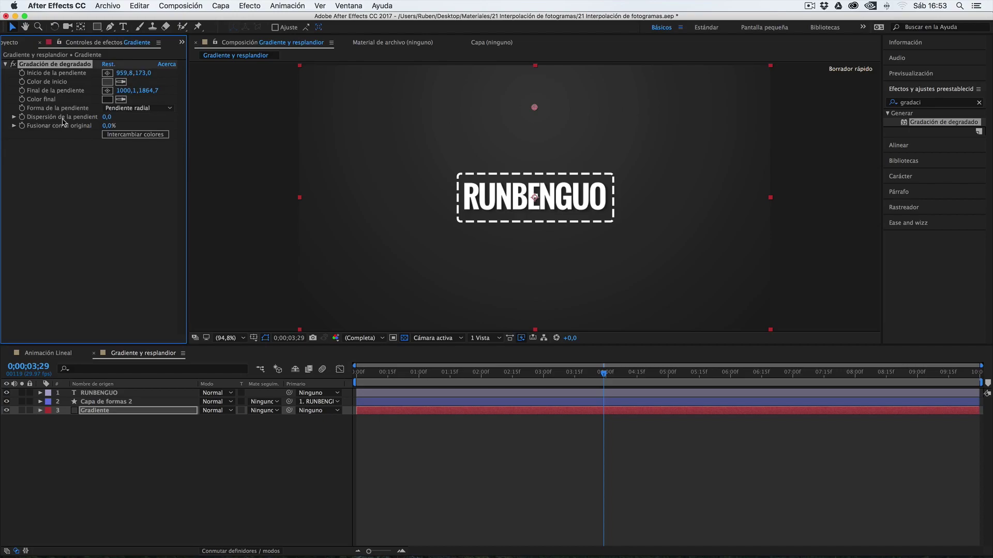
{"action": "left_click_drag", "start_coordinate": [105, 117], "coordinate": [261, 128]}
{"action": "left_click_drag", "start_coordinate": [109, 117], "coordinate": [139, 116]}
Step: Set the gradient's start colour to grey 504F4F and its end colour to almost black 020202
{"action": "left_click", "coordinate": [107, 83]}
{"action": "left_click_drag", "start_coordinate": [561, 374], "coordinate": [561, 362]}
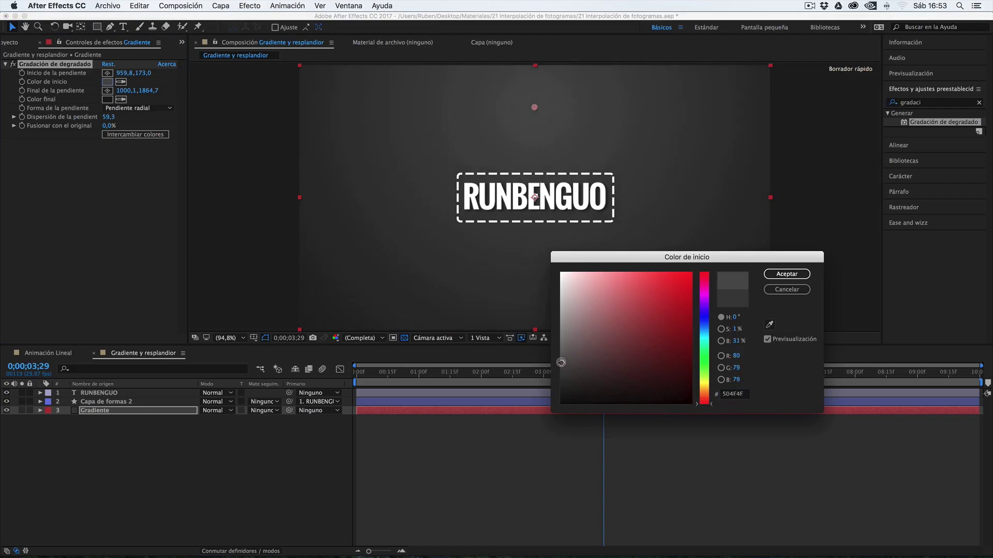
{"action": "left_click", "coordinate": [787, 274]}
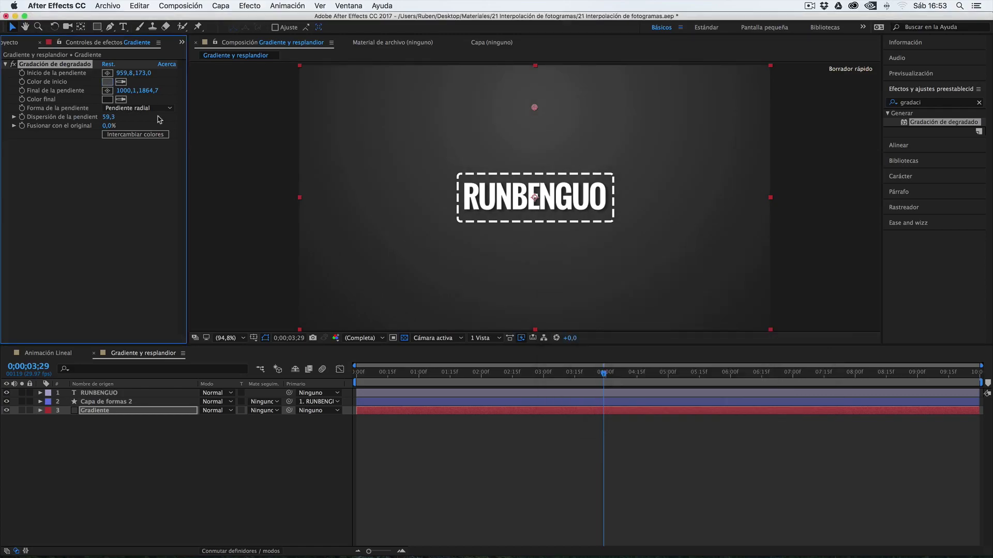
{"action": "left_click", "coordinate": [107, 99]}
{"action": "left_click", "coordinate": [562, 397]}
{"action": "left_click_drag", "start_coordinate": [562, 398], "coordinate": [561, 403]}
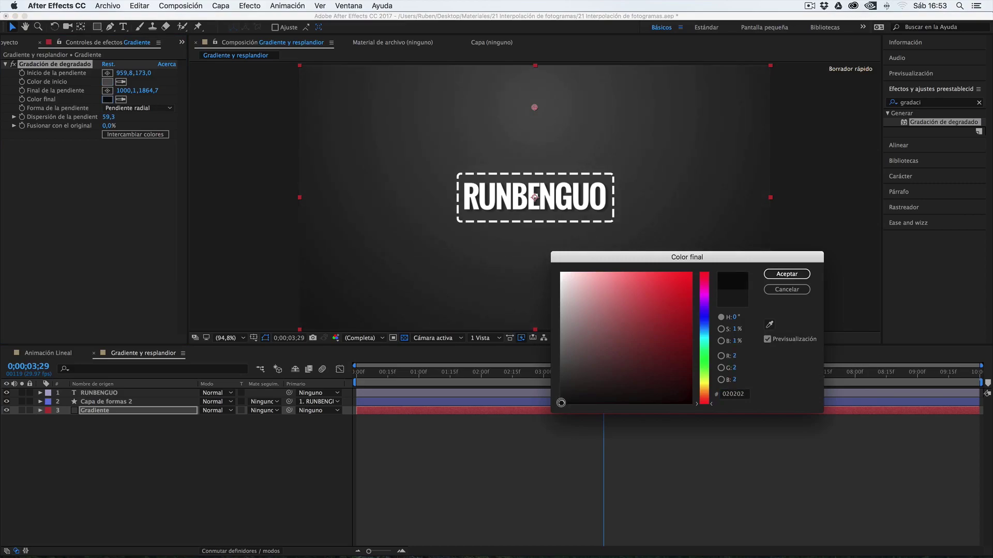
{"action": "left_click", "coordinate": [786, 274]}
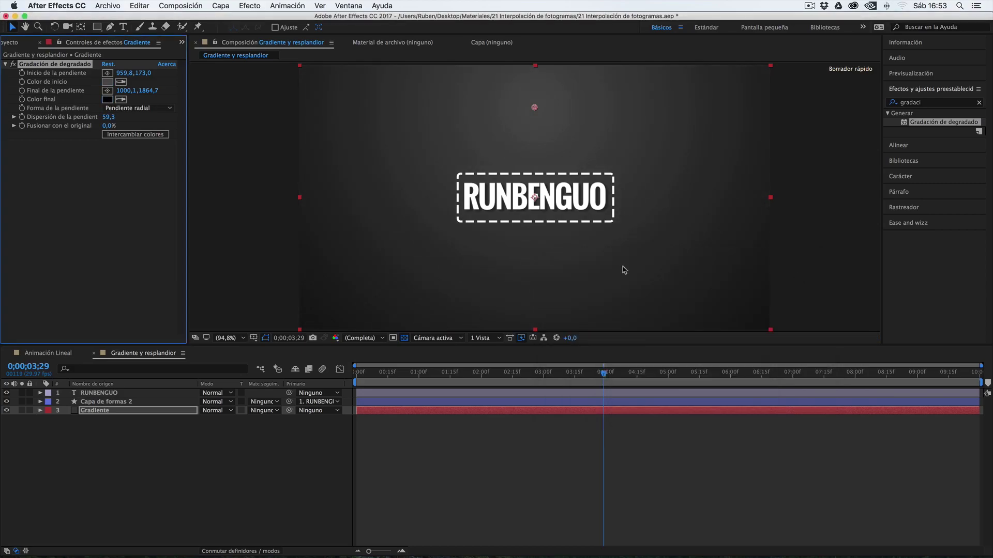
Step: Try swapping the gradient's start and end colours and swap them back
{"action": "left_click", "coordinate": [128, 161]}
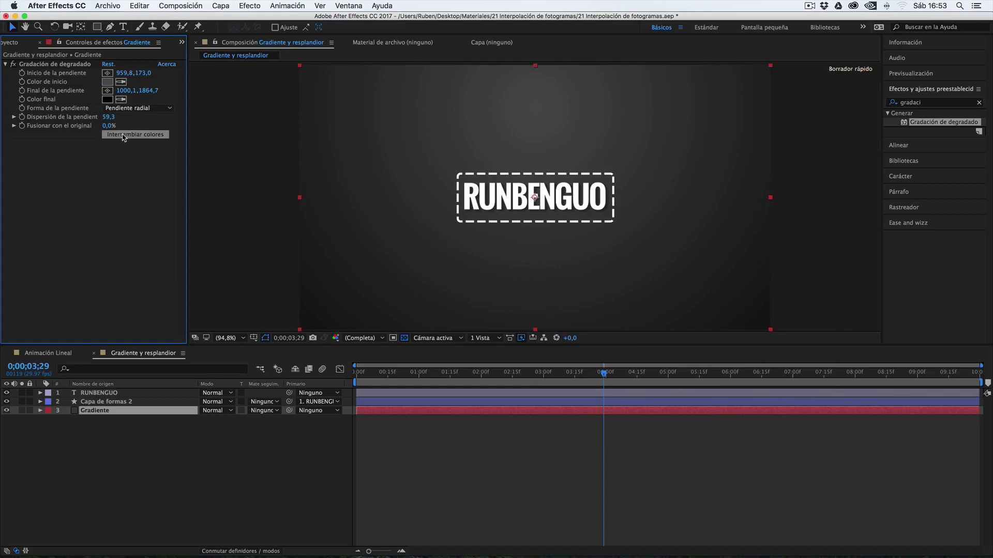
{"action": "left_click", "coordinate": [133, 138]}
{"action": "left_click", "coordinate": [133, 135]}
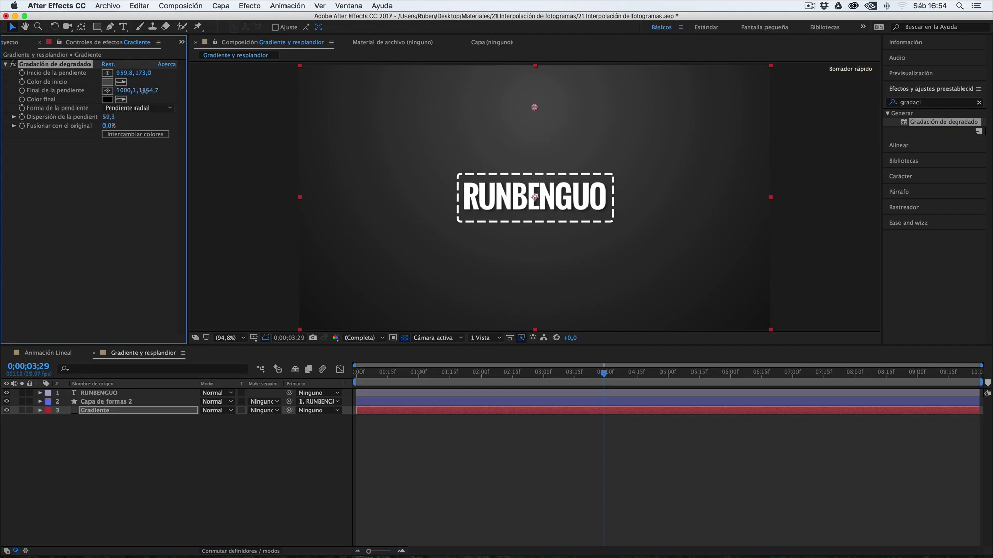
Step: Raise the gradient's end point by setting its vertical position to about 1497,7
{"action": "left_click_drag", "start_coordinate": [131, 98], "coordinate": [4, 129]}
{"action": "left_click_drag", "start_coordinate": [147, 91], "coordinate": [109, 92]}
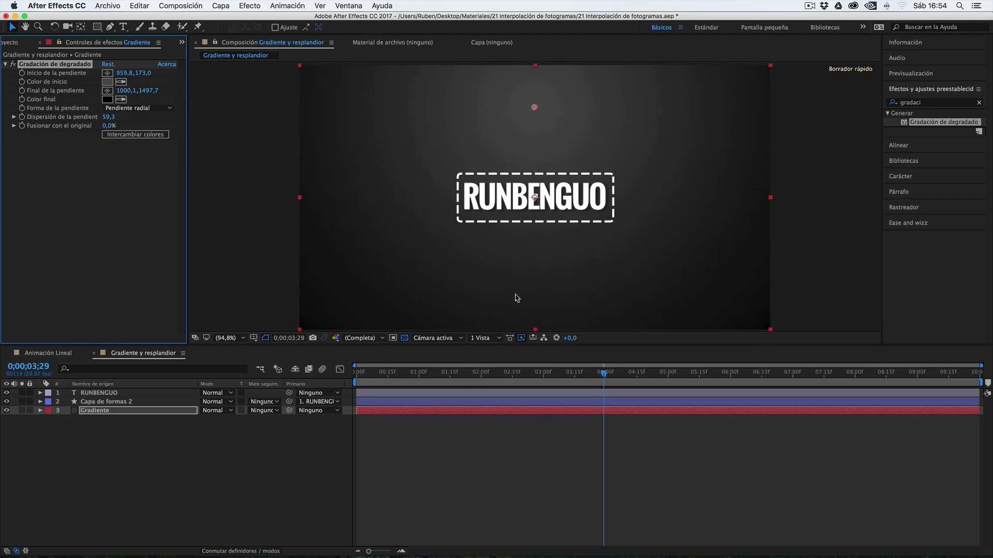
Step: Try placing the gradient's end point inside the frame below the title, at about 959,8, 959,8, and undo it
{"action": "left_click", "coordinate": [107, 90]}
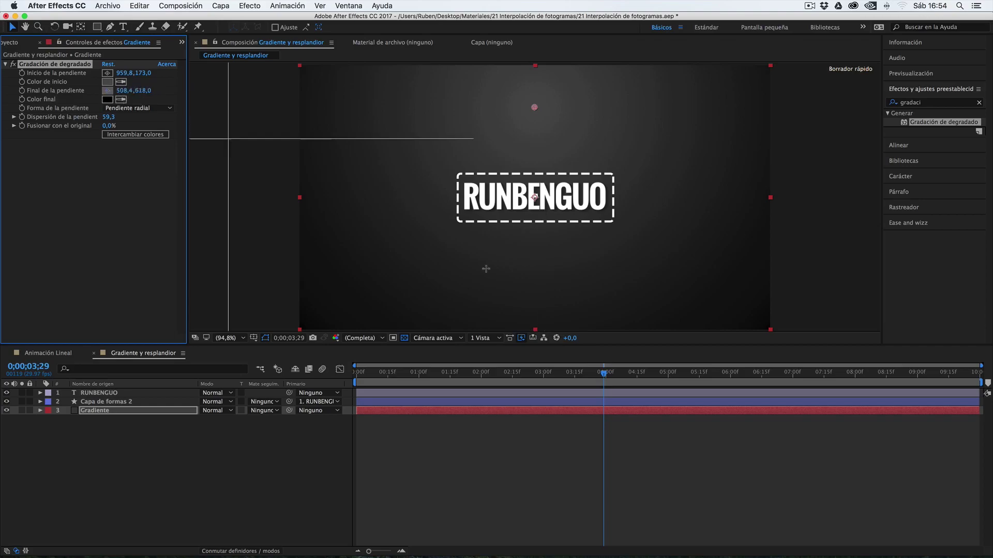
{"action": "left_click", "coordinate": [535, 301]}
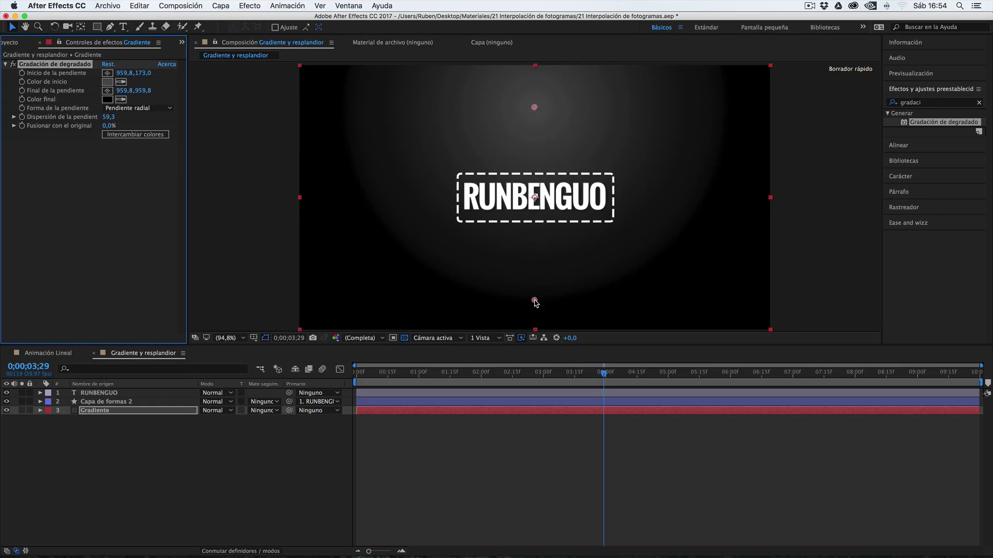
{"action": "key", "text": "super+z"}
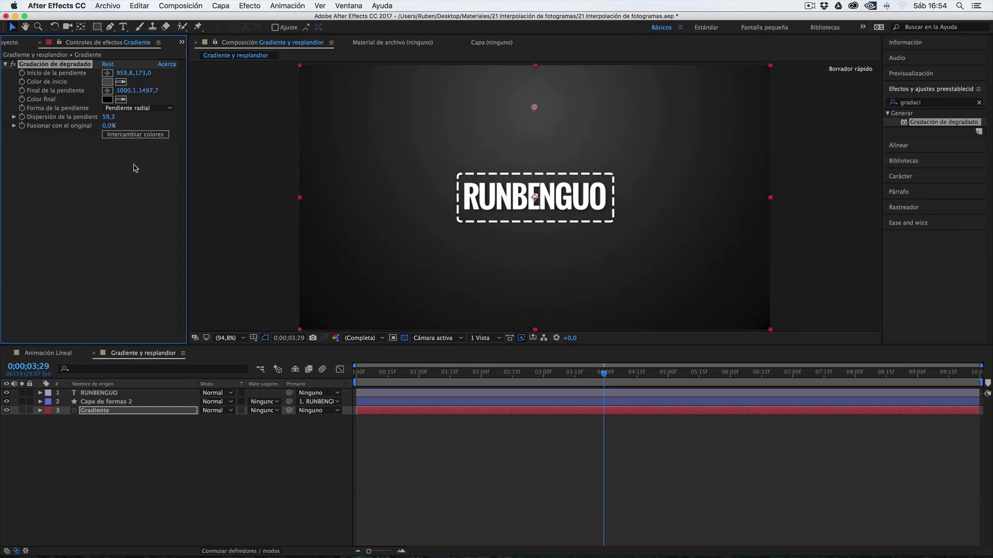
{"action": "left_click", "coordinate": [131, 171]}
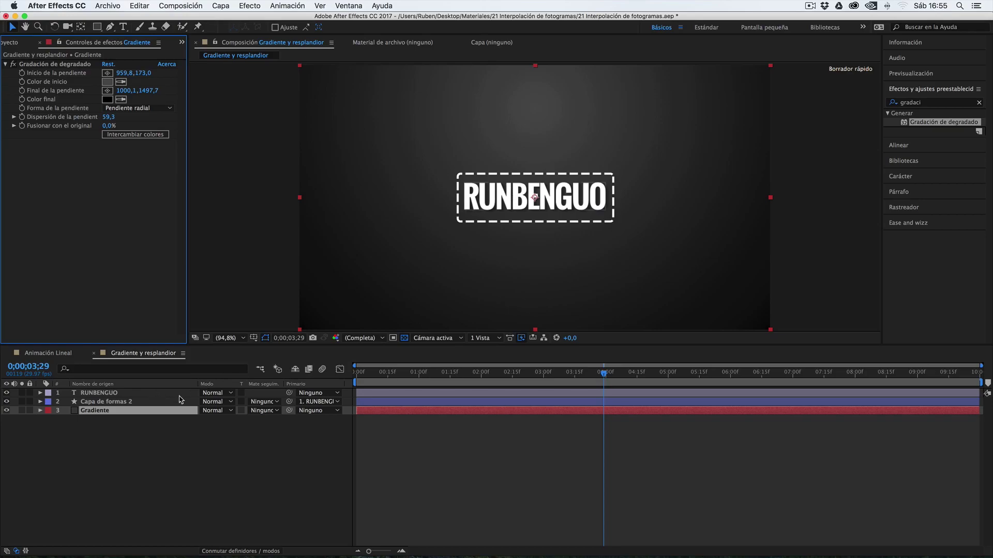
Step: Add an adjustment layer above all the other layers and rename it "Resplandeciente"
{"action": "left_click", "coordinate": [141, 447]}
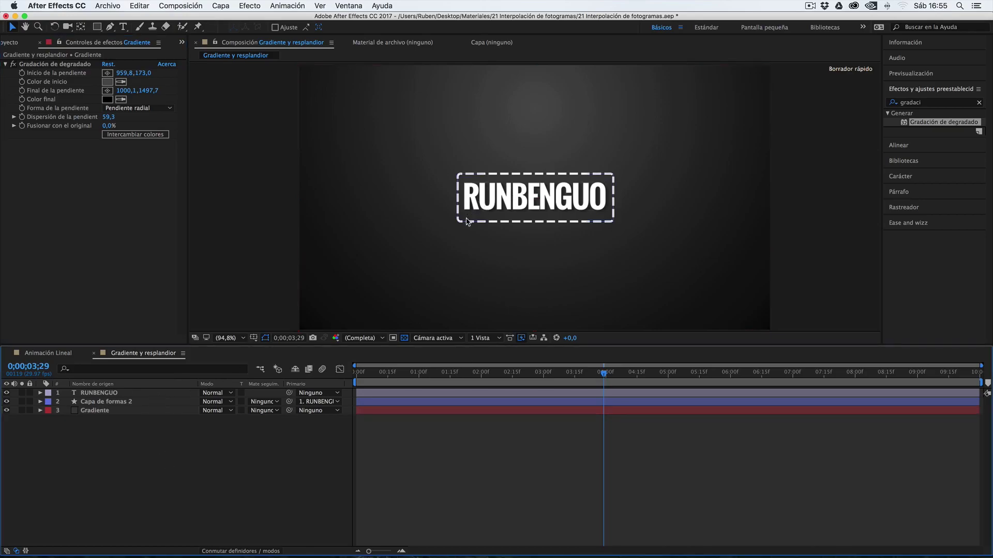
{"action": "right_click", "coordinate": [182, 447]}
{"action": "mouse_move", "coordinate": [198, 454]}
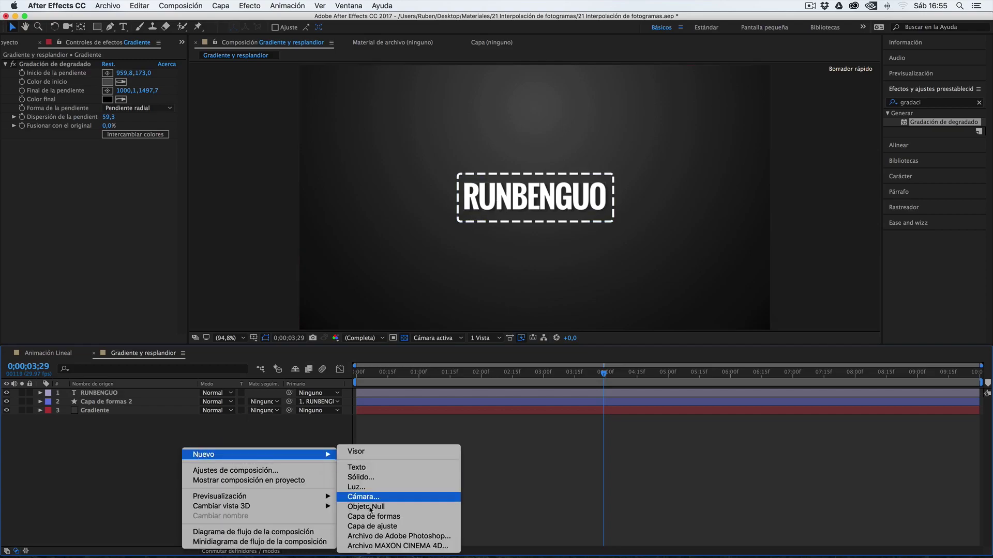
{"action": "left_click", "coordinate": [370, 528]}
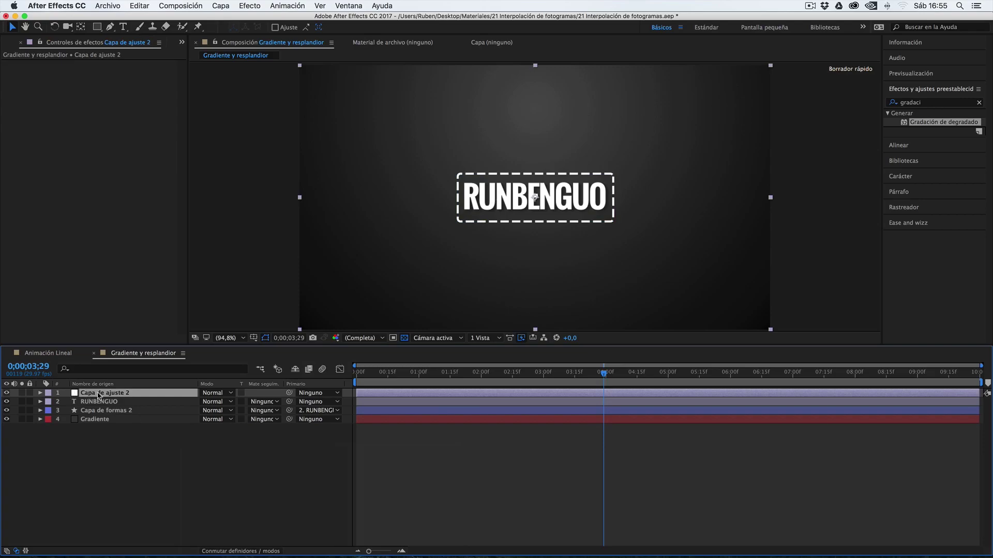
{"action": "right_click", "coordinate": [137, 396]}
{"action": "left_click", "coordinate": [202, 546]}
{"action": "key", "text": "Return"}
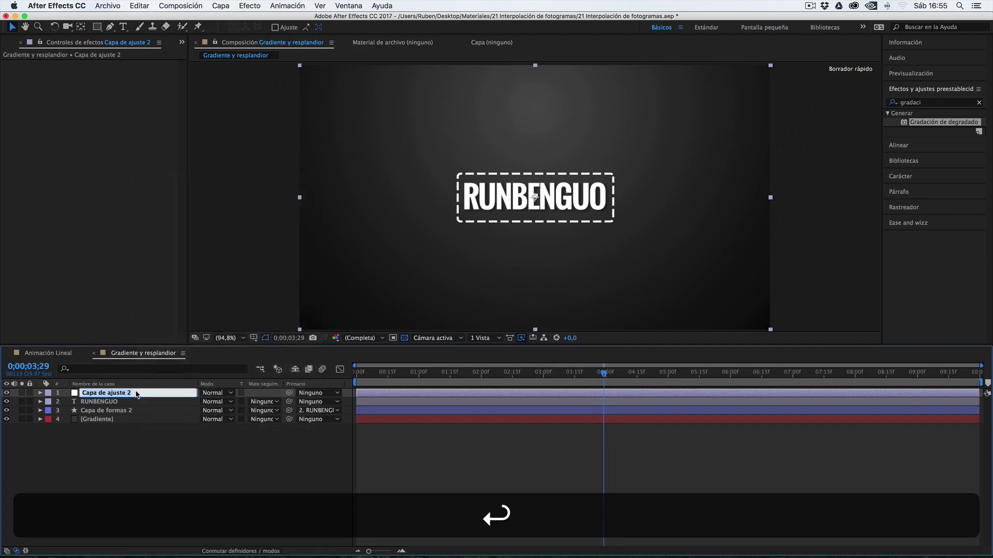
{"action": "type", "text": "Resplandeciente"}
{"action": "key", "text": "Return"}
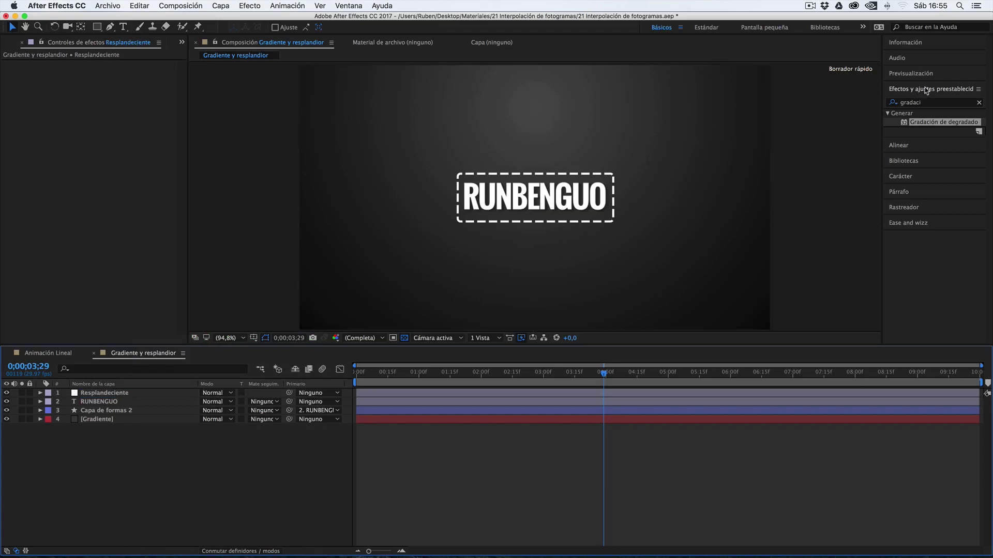
Step: Search the effects for "resplandor" and apply the Resplandor effect to the Resplandeciente layer
{"action": "left_click", "coordinate": [915, 104]}
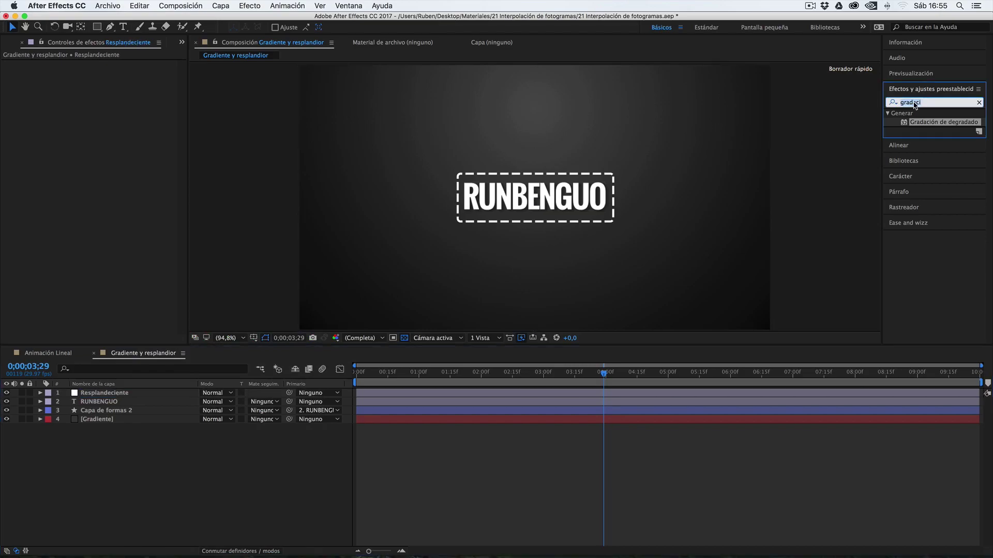
{"action": "type", "text": "resplandor"}
{"action": "key", "text": "BackSpace"}
{"action": "key", "text": "BackSpace"}
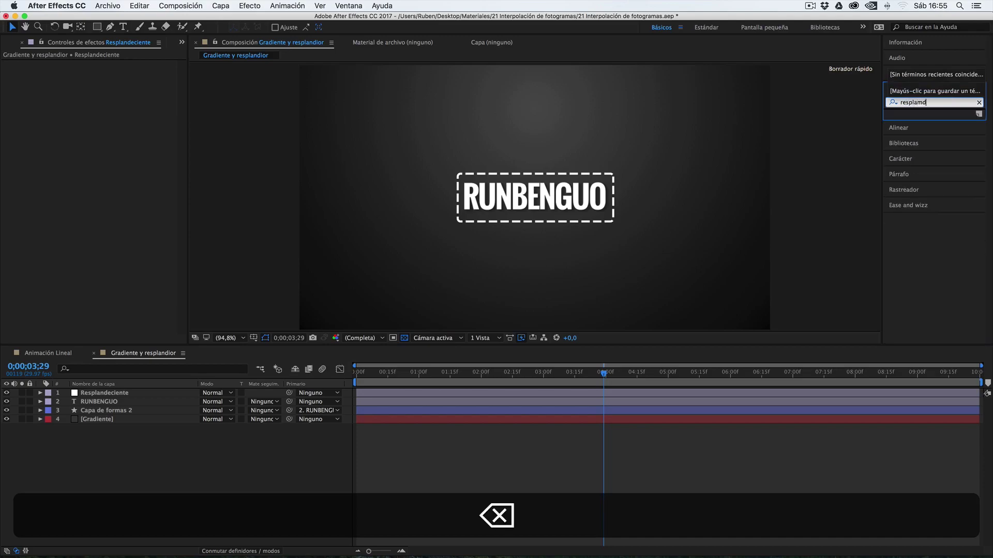
{"action": "key", "text": "BackSpace"}
{"action": "key", "text": "BackSpace"}
{"action": "type", "text": "ndor"}
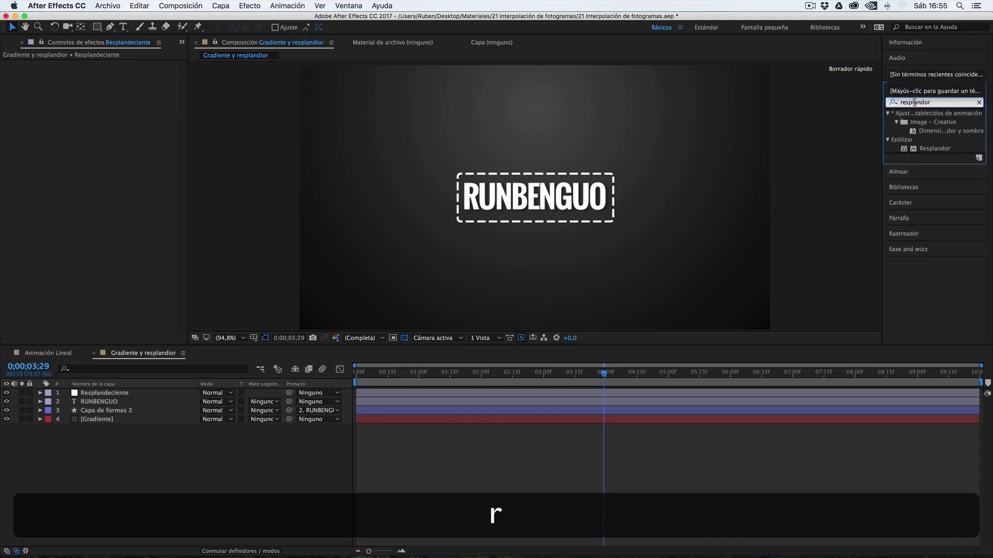
{"action": "left_click", "coordinate": [605, 72]}
{"action": "left_click", "coordinate": [249, 5]}
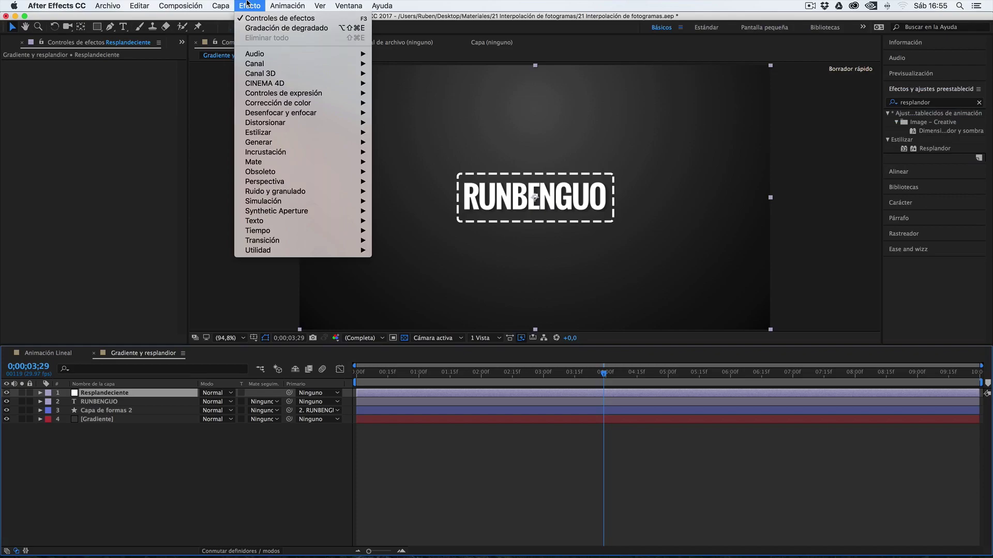
{"action": "mouse_move", "coordinate": [269, 133]}
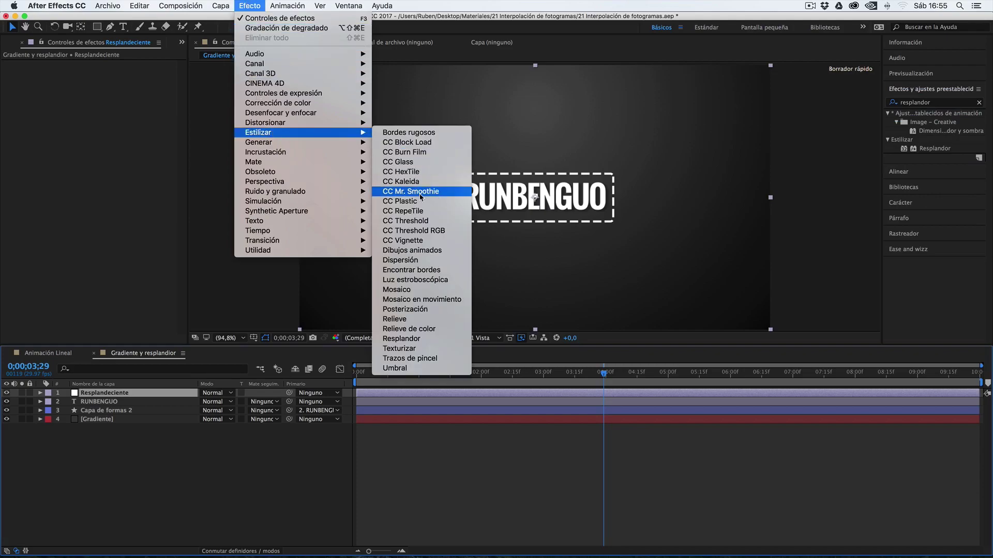
{"action": "left_click", "coordinate": [401, 339]}
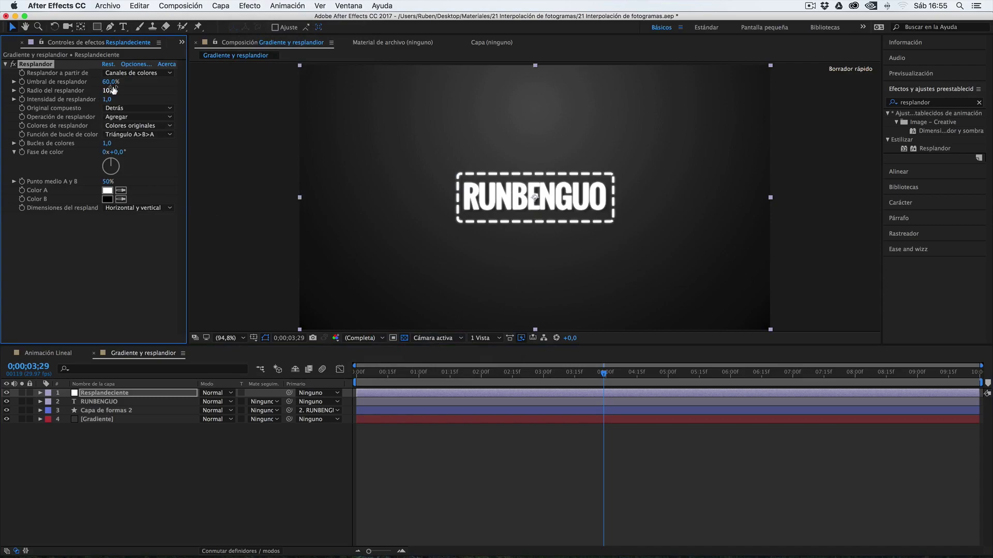
Step: Set the threshold of the Resplandor effect on the Resplandeciente layer to 80,8%
{"action": "left_click", "coordinate": [134, 74]}
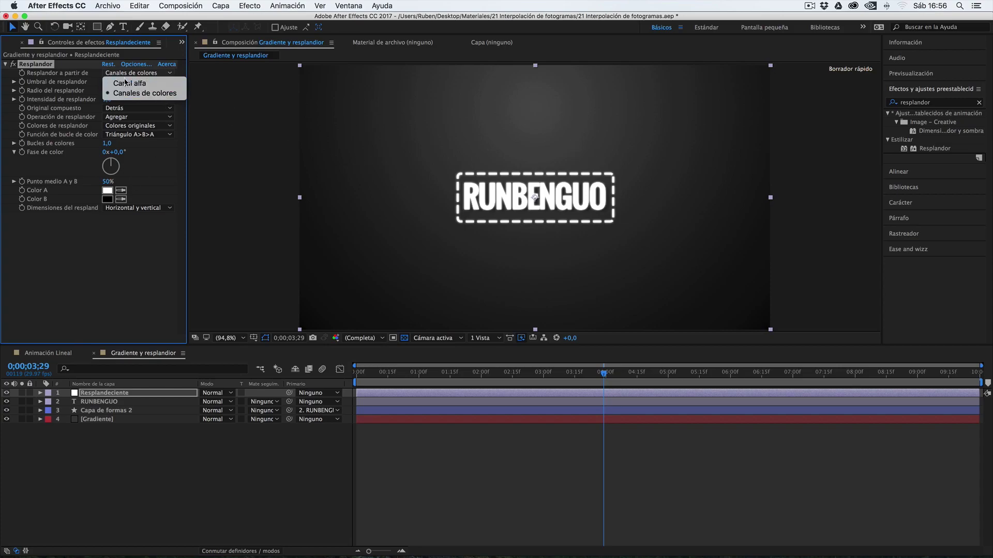
{"action": "left_click", "coordinate": [119, 238]}
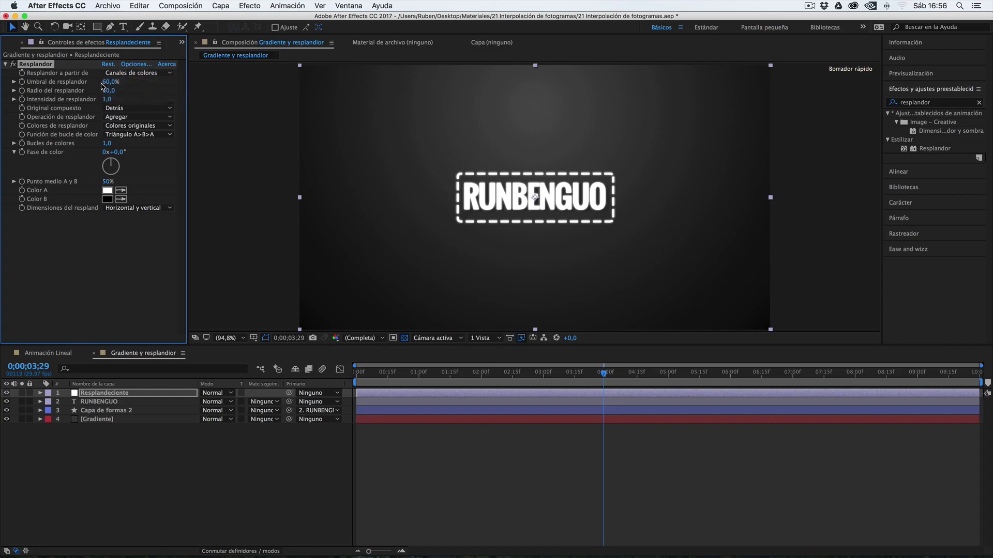
{"action": "left_click_drag", "start_coordinate": [110, 84], "coordinate": [170, 84]}
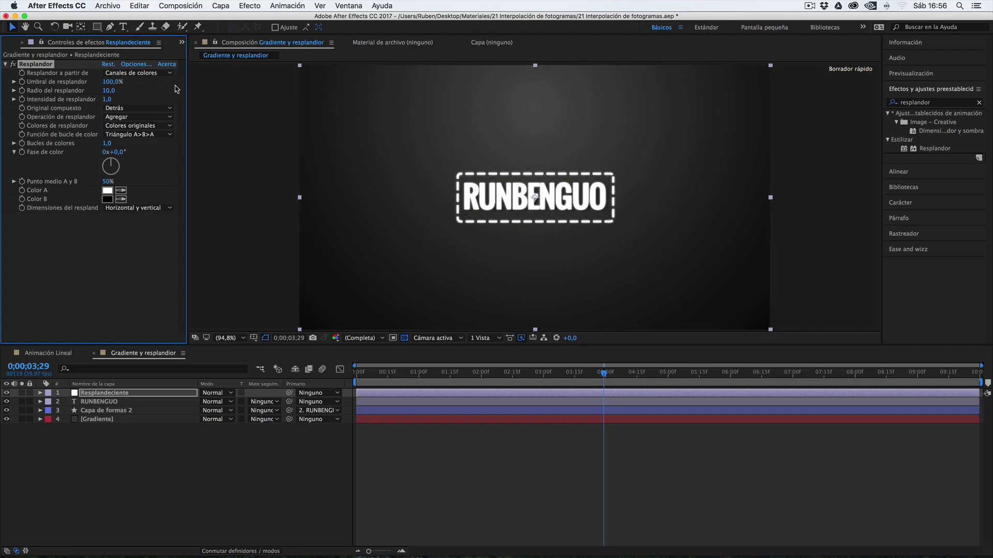
{"action": "left_click_drag", "start_coordinate": [123, 83], "coordinate": [147, 85]}
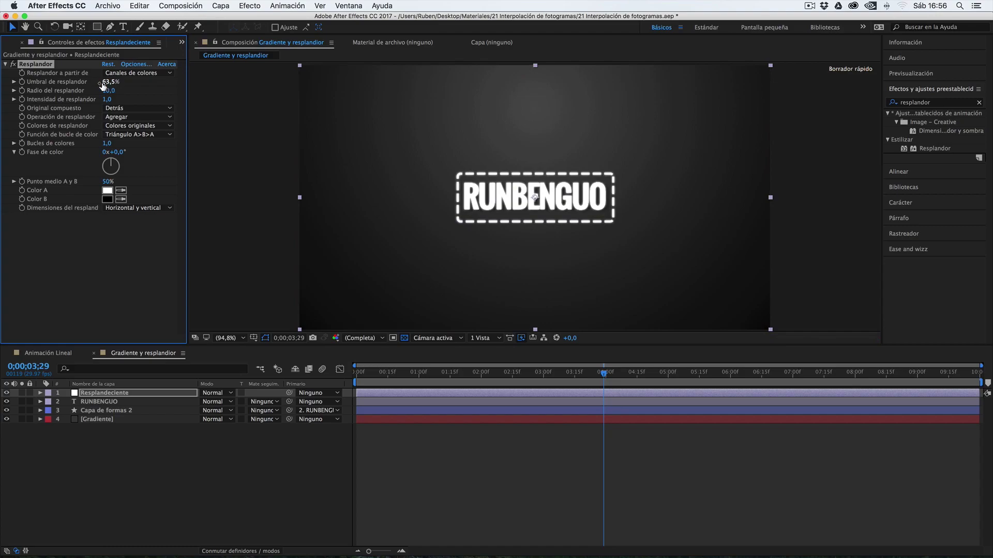
{"action": "left_click_drag", "start_coordinate": [114, 85], "coordinate": [130, 85]}
{"action": "left_click_drag", "start_coordinate": [113, 84], "coordinate": [136, 92]}
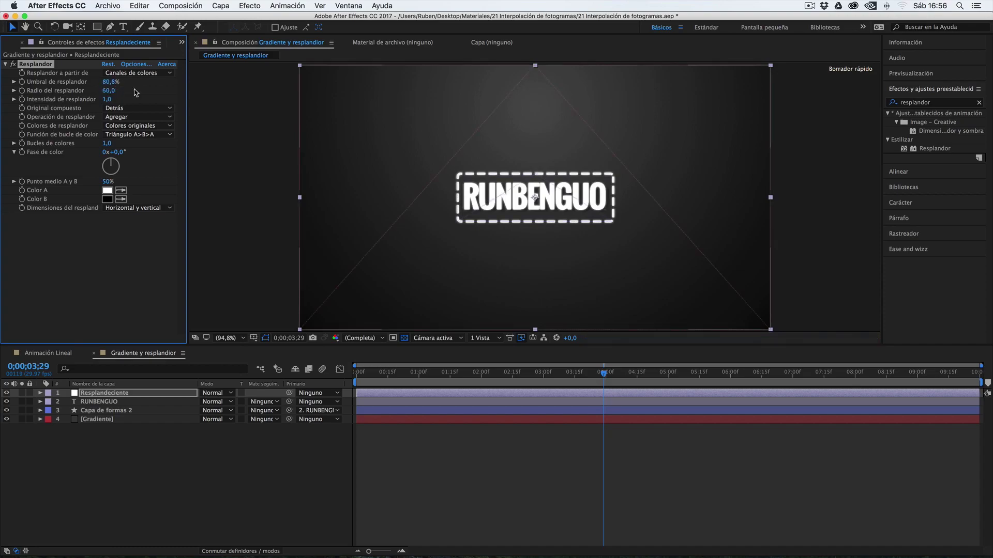
Step: Try a glow radius of 5 in the Resplandor effect, and set it to 10
{"action": "left_click", "coordinate": [109, 91]}
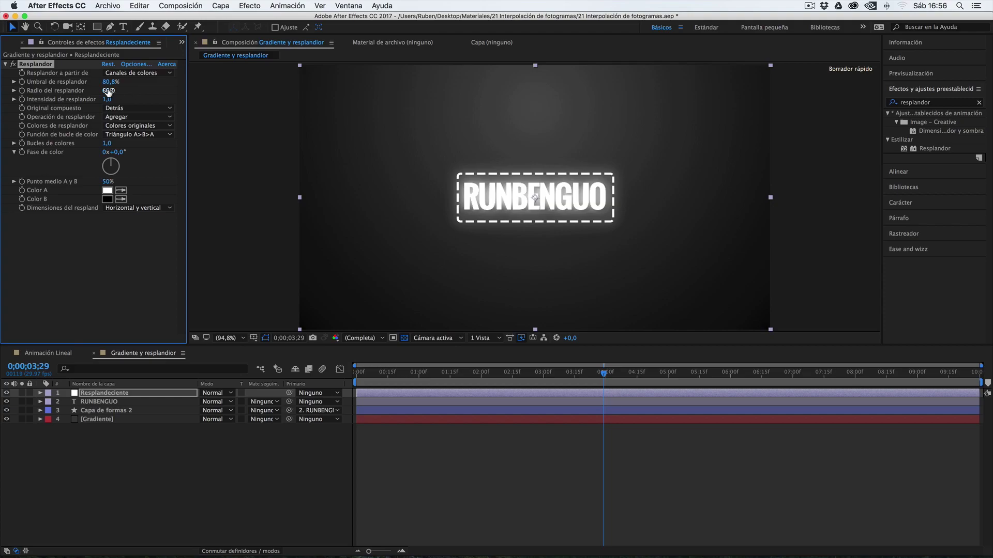
{"action": "type", "text": "5"}
{"action": "key", "text": "Return"}
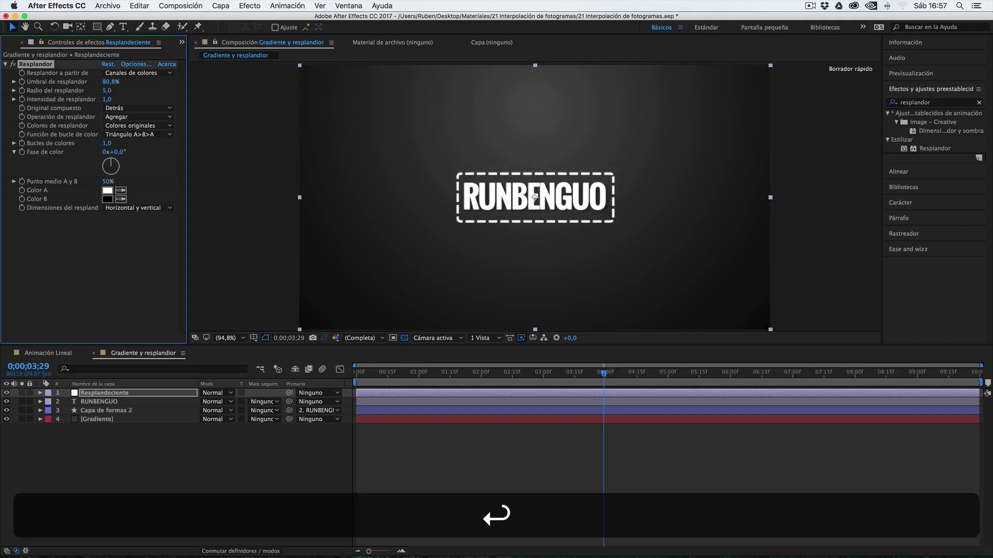
{"action": "left_click", "coordinate": [107, 91]}
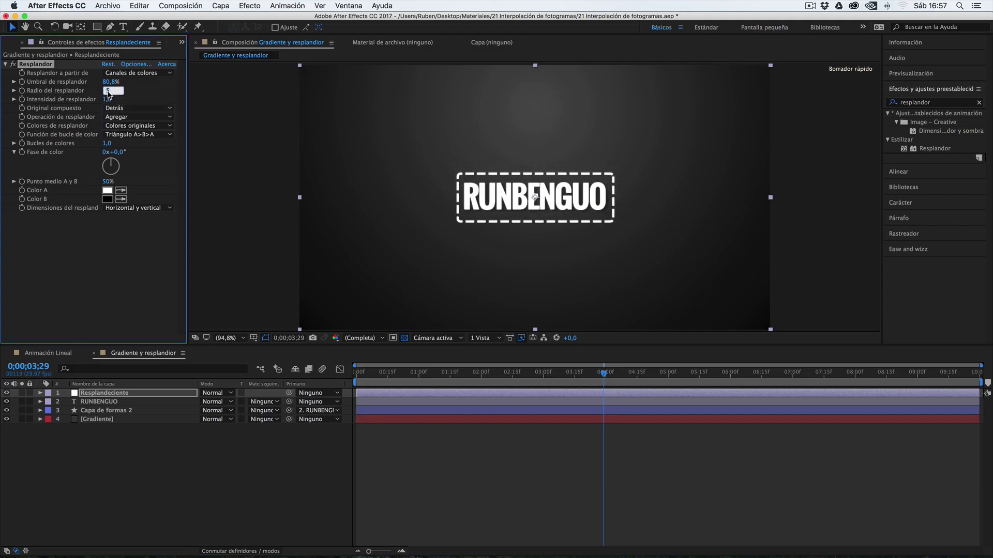
{"action": "type", "text": "10"}
{"action": "key", "text": "Return"}
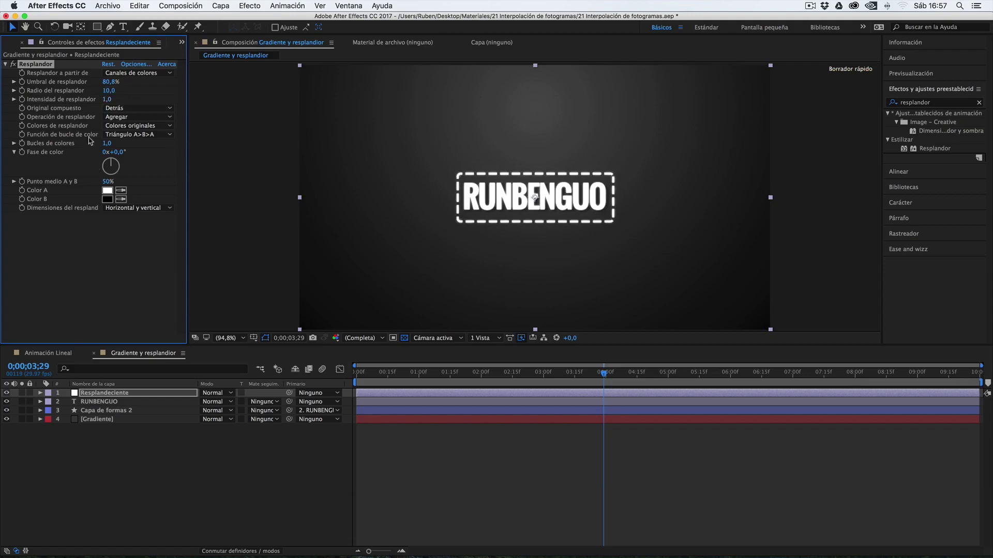
Step: Try a glow intensity of 1,7 in the Resplandor effect and set it back to 1
{"action": "left_click_drag", "start_coordinate": [107, 99], "coordinate": [150, 100]}
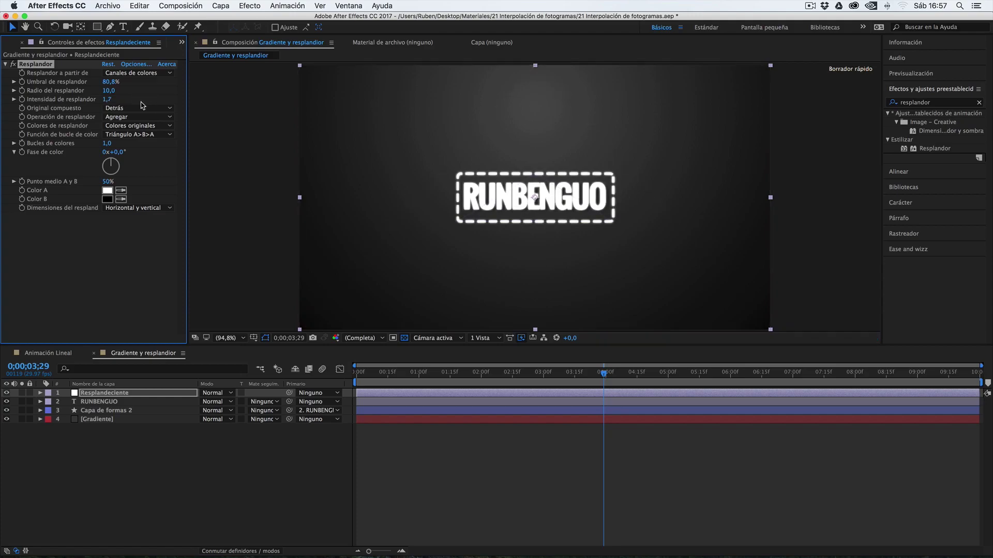
{"action": "left_click", "coordinate": [107, 99]}
{"action": "type", "text": "1"}
{"action": "key", "text": "Return"}
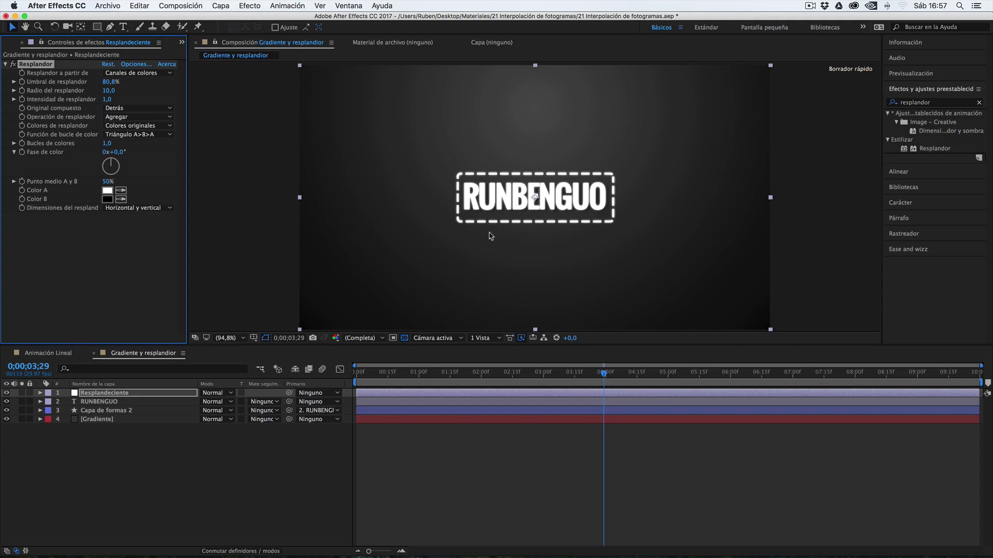
Step: Cycle through the shape tools and choose the Ellipse tool
{"action": "left_click", "coordinate": [97, 29]}
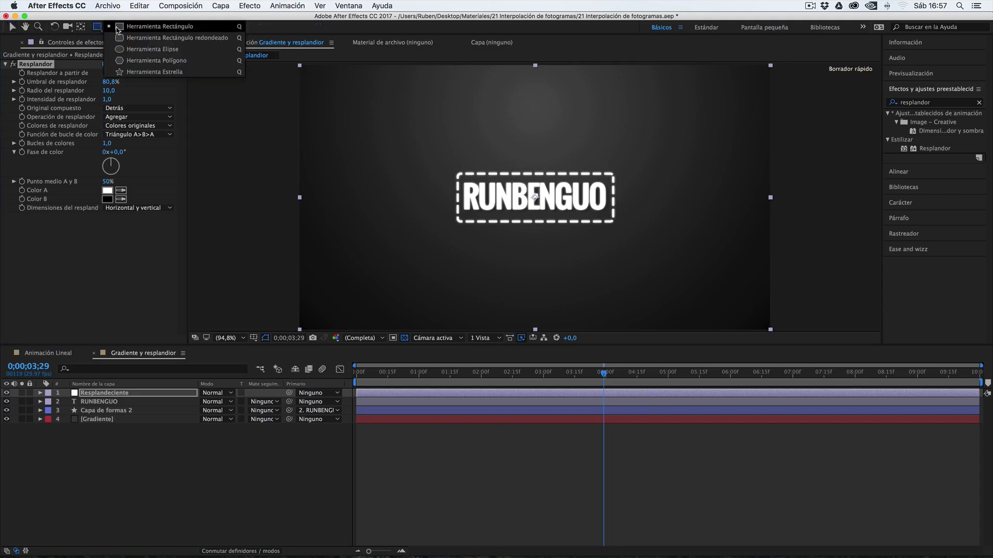
{"action": "left_click", "coordinate": [128, 52]}
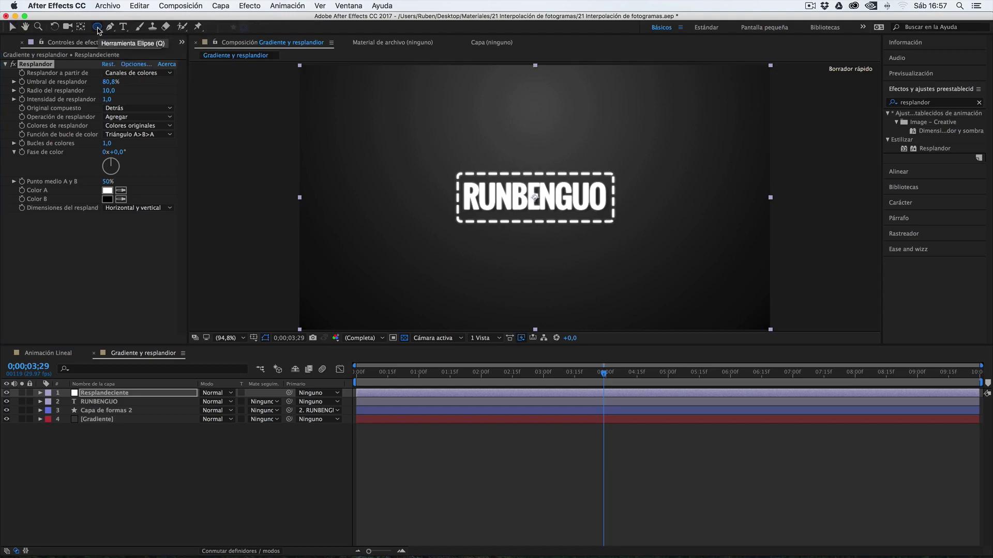
{"action": "key", "text": "q"}
{"action": "key", "text": "q"}
{"action": "key", "text": "q"}
{"action": "key", "text": "q"}
{"action": "key", "text": "q"}
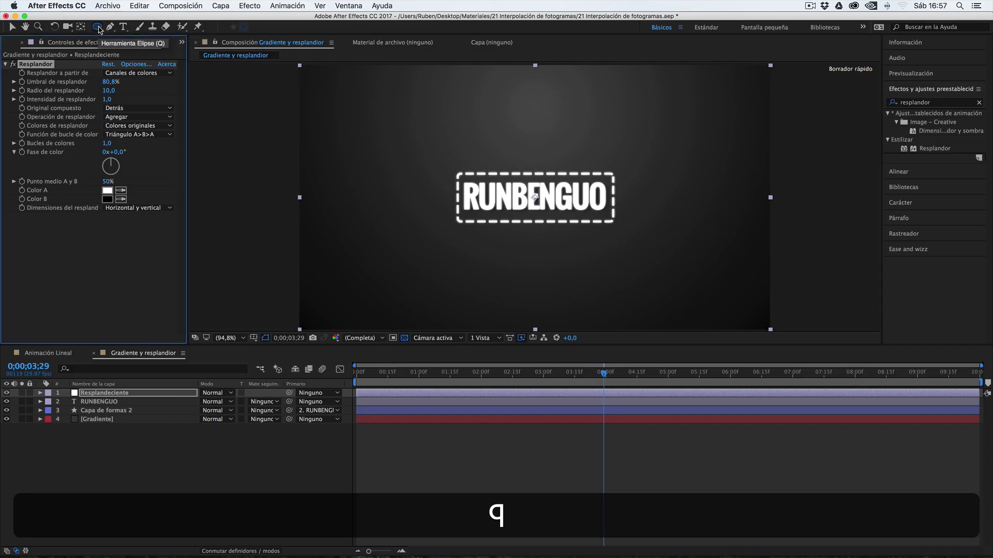
{"action": "left_click", "coordinate": [99, 29]}
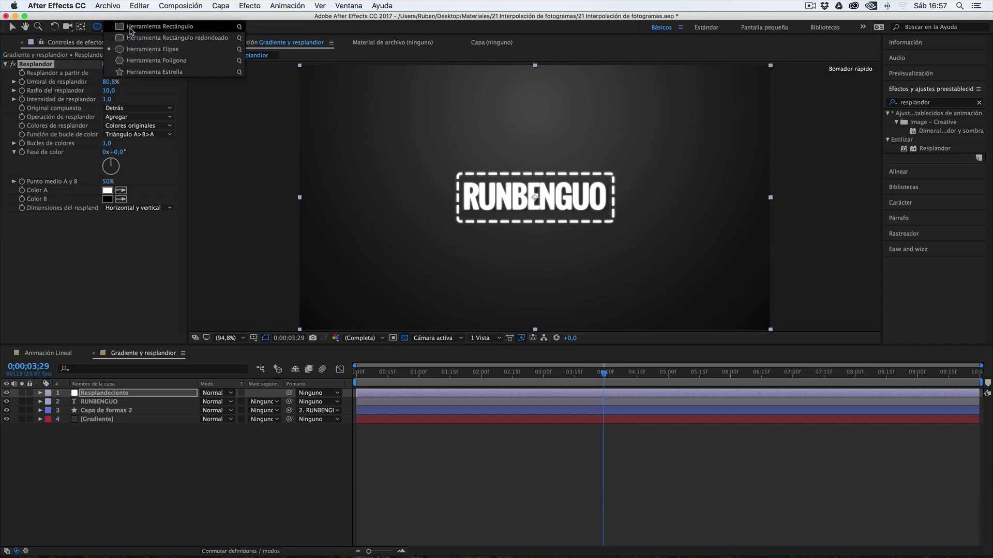
{"action": "left_click", "coordinate": [132, 49]}
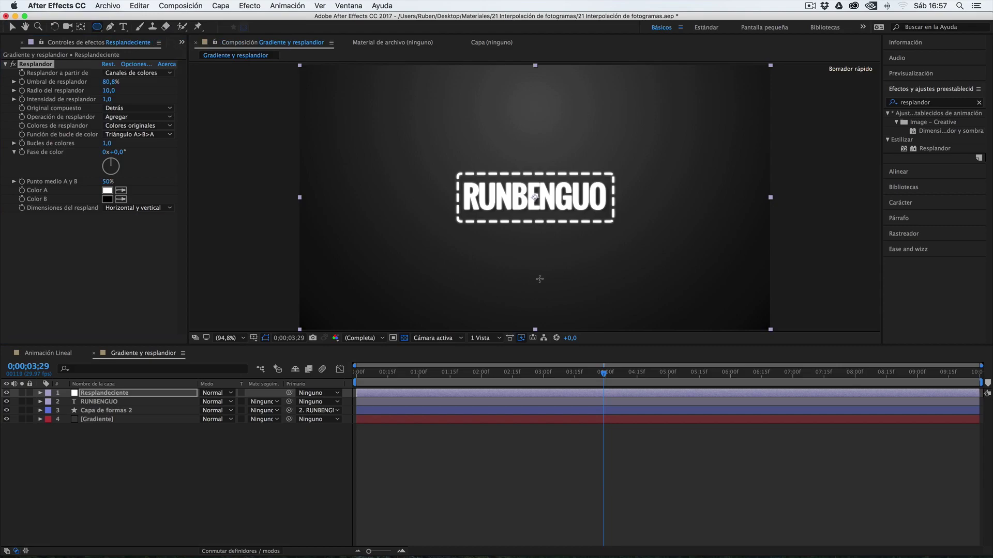
Step: Try drawing a flat ellipse below the title with the Resplandeciente layer selected, and undo the mask
{"action": "left_click_drag", "start_coordinate": [455, 238], "coordinate": [613, 251]}
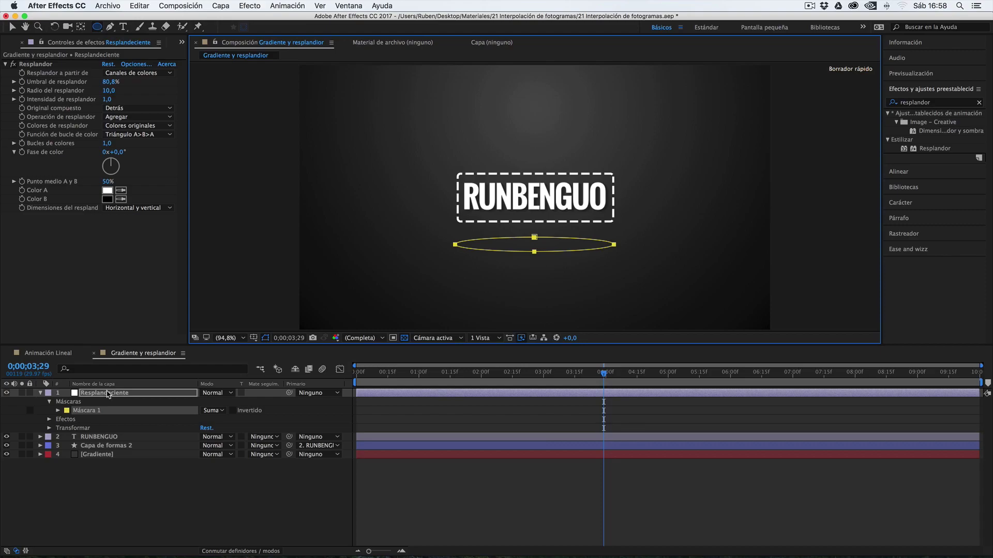
{"action": "key", "text": "super+z"}
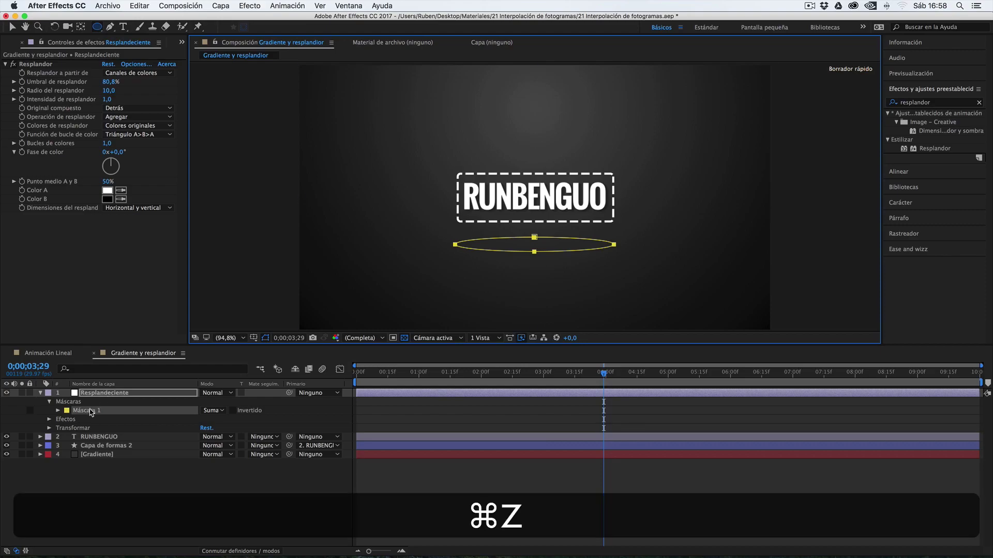
Step: With no layer selected, draw a flat ellipse shape below the title, about as wide as the dashed frame, and remove its stroke
{"action": "left_click", "coordinate": [116, 471]}
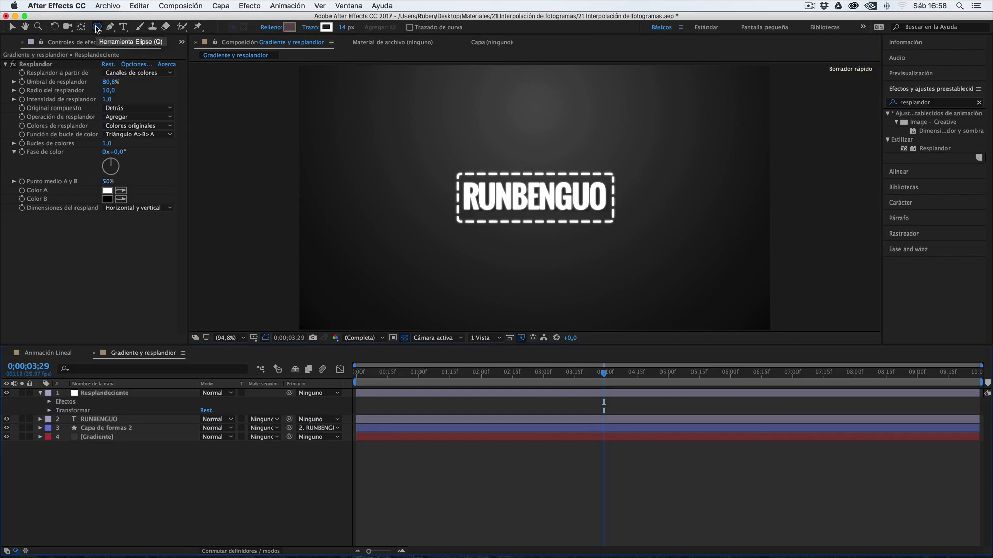
{"action": "left_click_drag", "start_coordinate": [501, 242], "coordinate": [606, 247]}
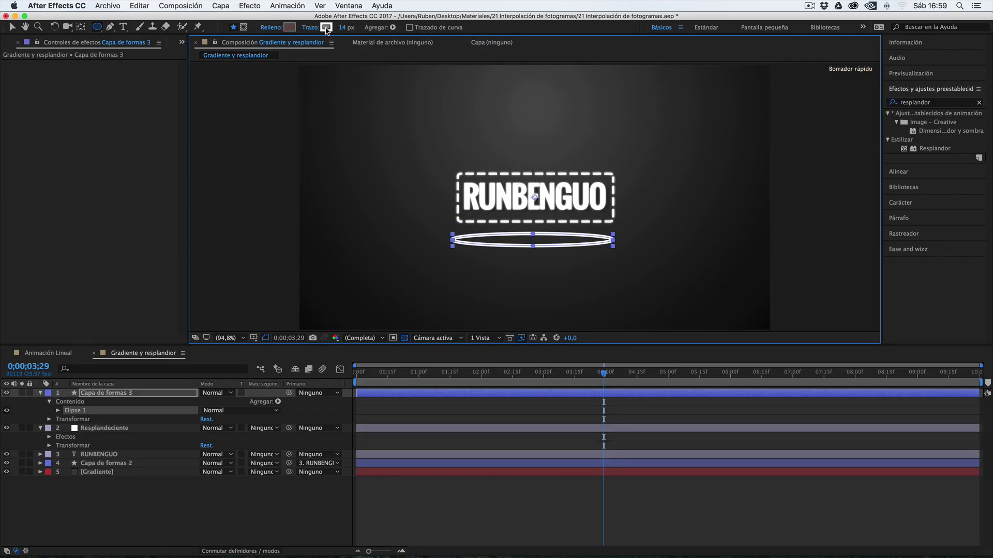
{"action": "key", "text": "alt"}
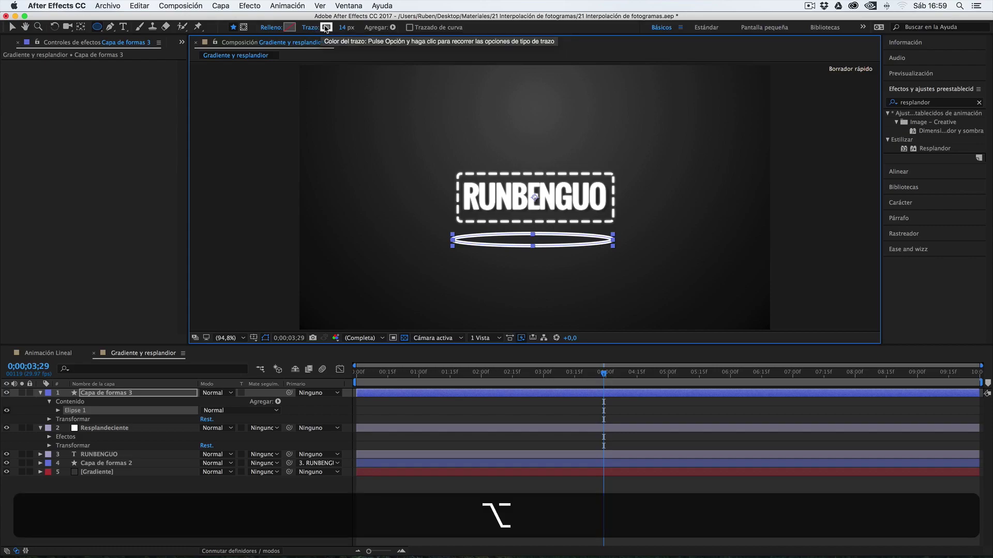
{"action": "left_click", "coordinate": [326, 28], "text": "alt"}
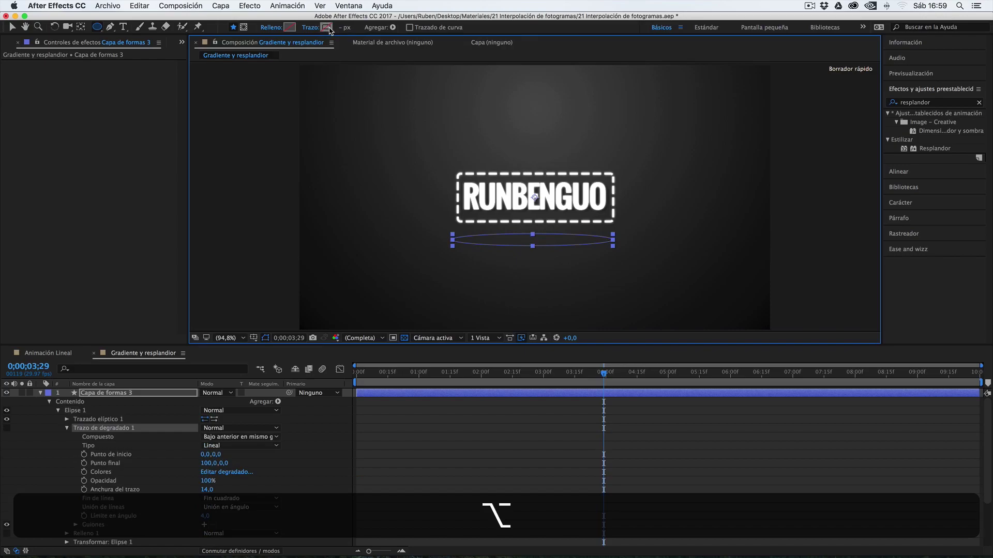
Step: Give the ellipse a solid fill in black, 000000
{"action": "left_click", "coordinate": [288, 28], "text": "alt"}
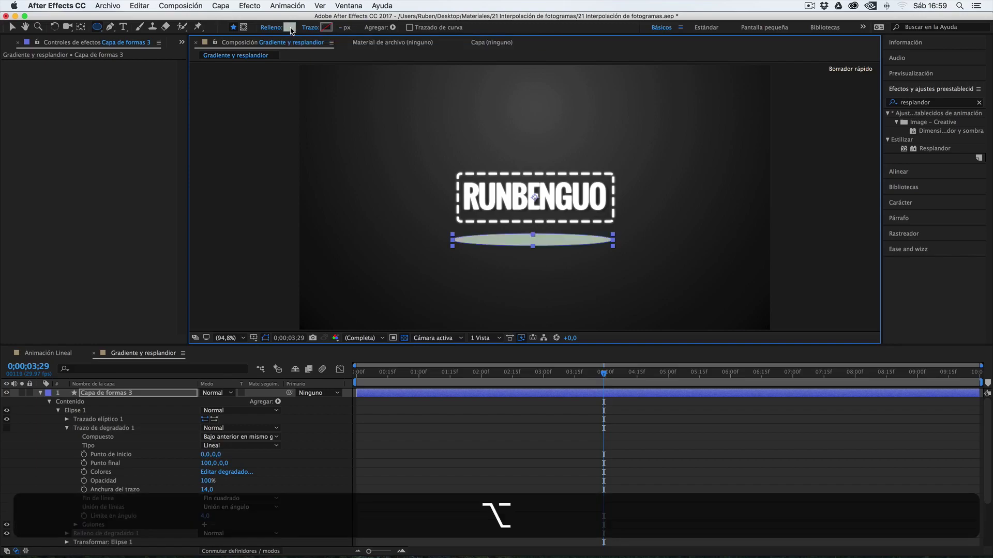
{"action": "left_click", "coordinate": [289, 27], "text": "alt"}
{"action": "left_click", "coordinate": [290, 27], "text": "alt"}
{"action": "left_click", "coordinate": [291, 28], "text": "alt"}
{"action": "left_click", "coordinate": [292, 28], "text": "alt"}
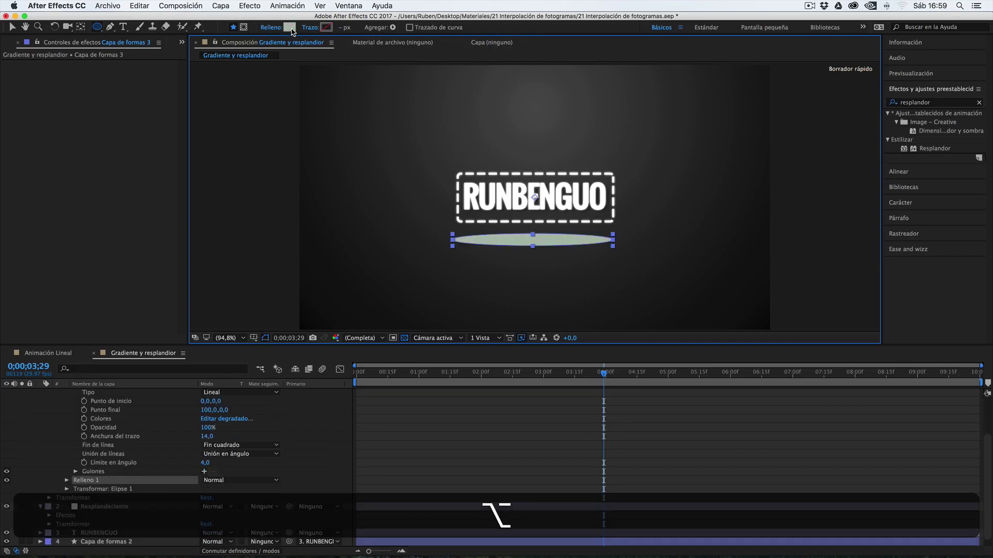
{"action": "left_click", "coordinate": [290, 27]}
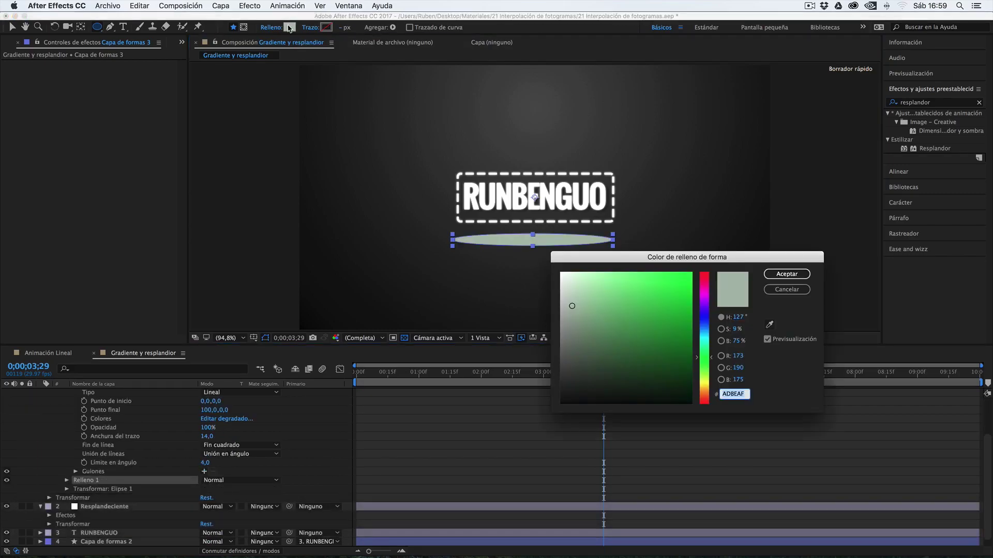
{"action": "type", "text": "000000"}
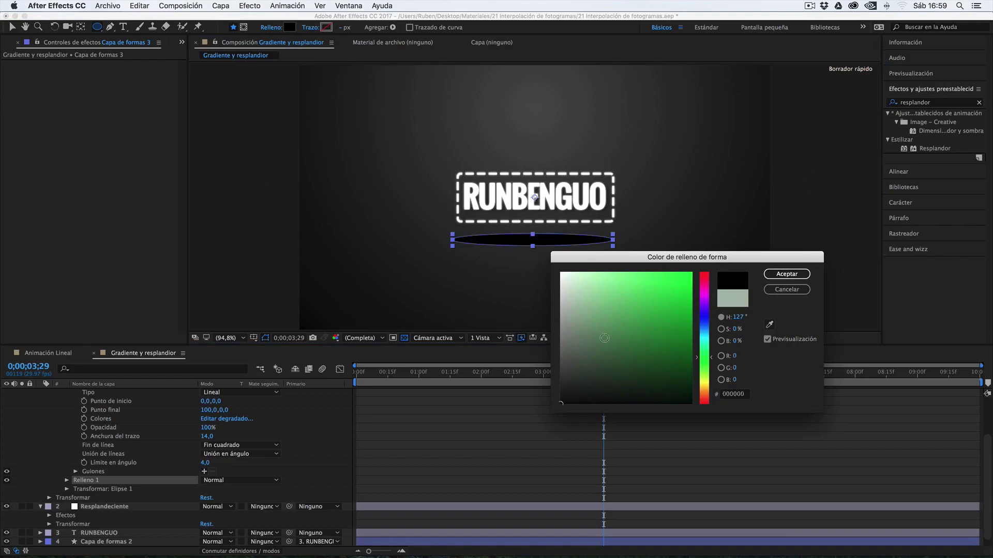
{"action": "left_click", "coordinate": [786, 275]}
Step: Collapse the ellipse layer's contents and lower the layer's opacity to 47%
{"action": "left_click", "coordinate": [56, 410]}
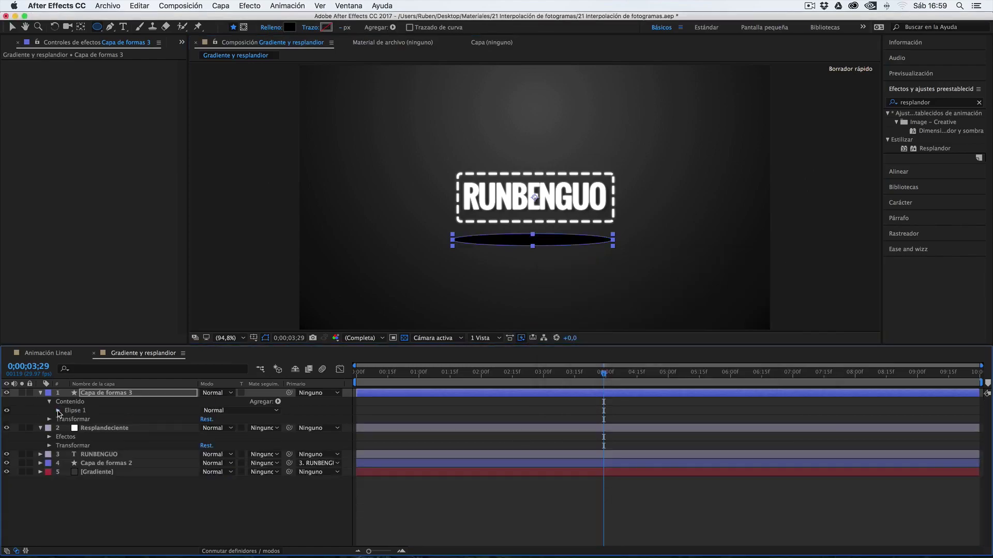
{"action": "left_click", "coordinate": [50, 403]}
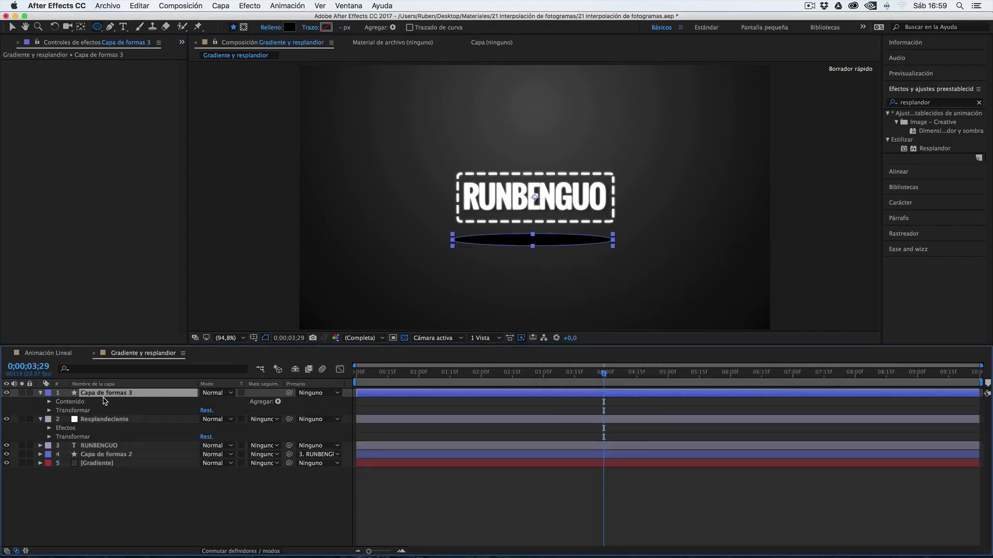
{"action": "key", "text": "t"}
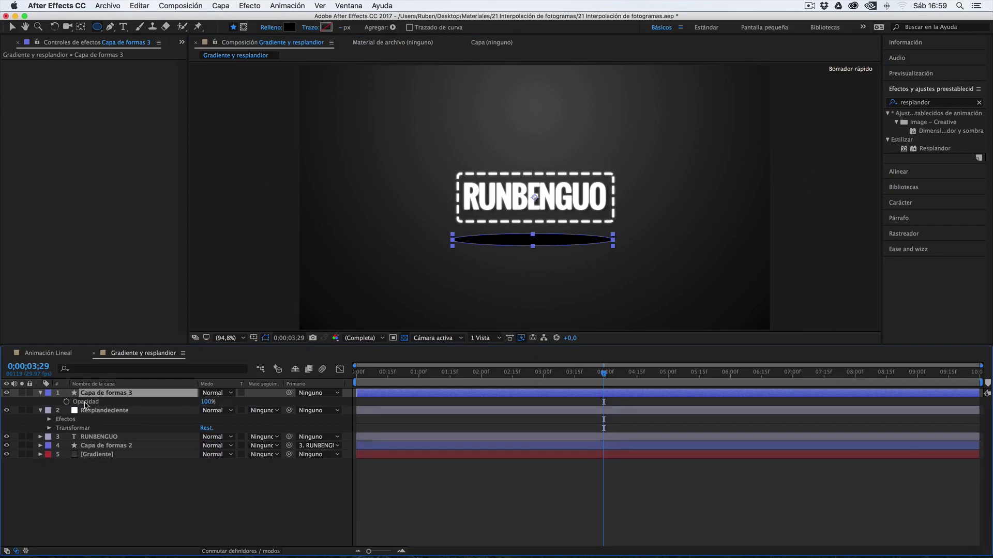
{"action": "left_click_drag", "start_coordinate": [208, 402], "coordinate": [186, 413]}
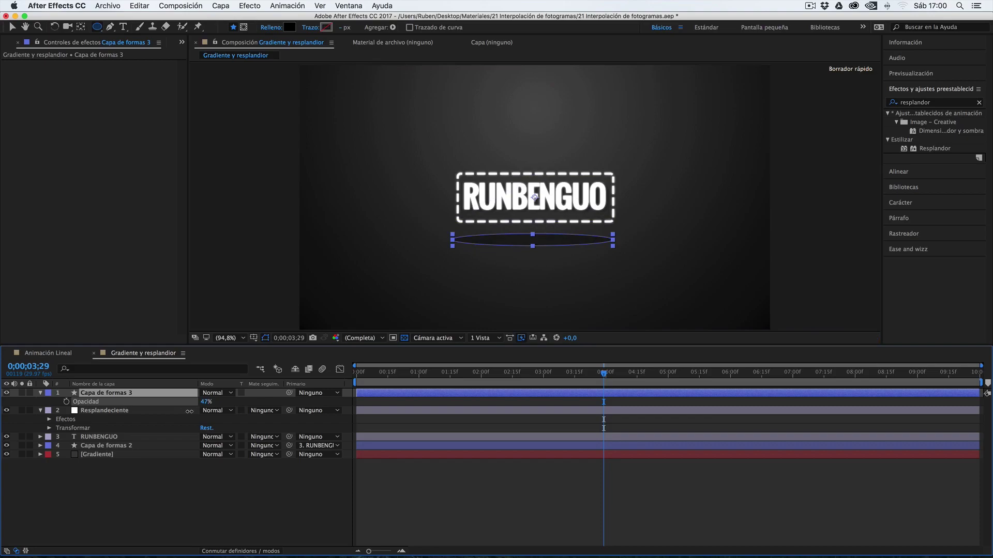
{"action": "left_click", "coordinate": [190, 474]}
Step: Search the effects for "desenfoque g", apply Desenfoque gaussiano to the ellipse layer and set its blur to 46,8
{"action": "left_click", "coordinate": [932, 103]}
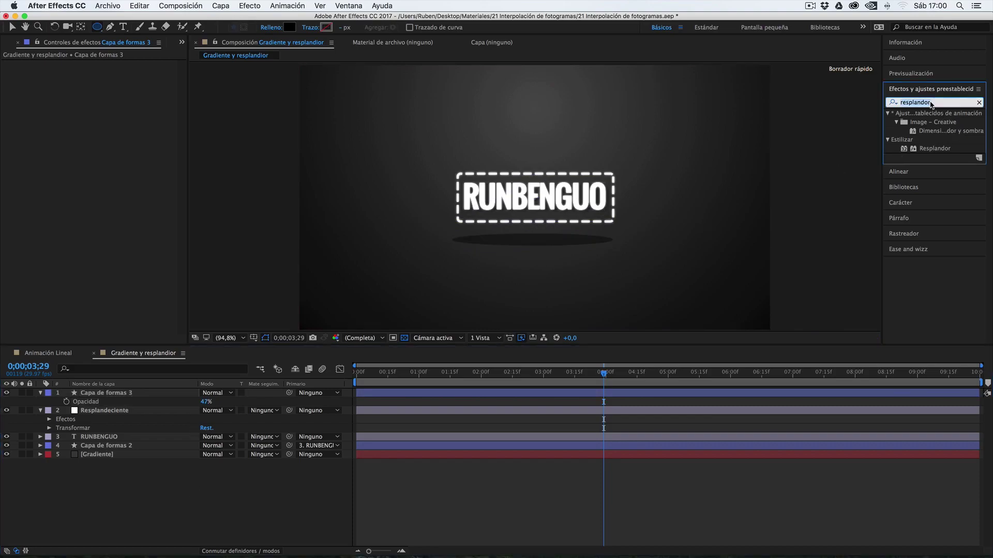
{"action": "type", "text": "desenfoq"}
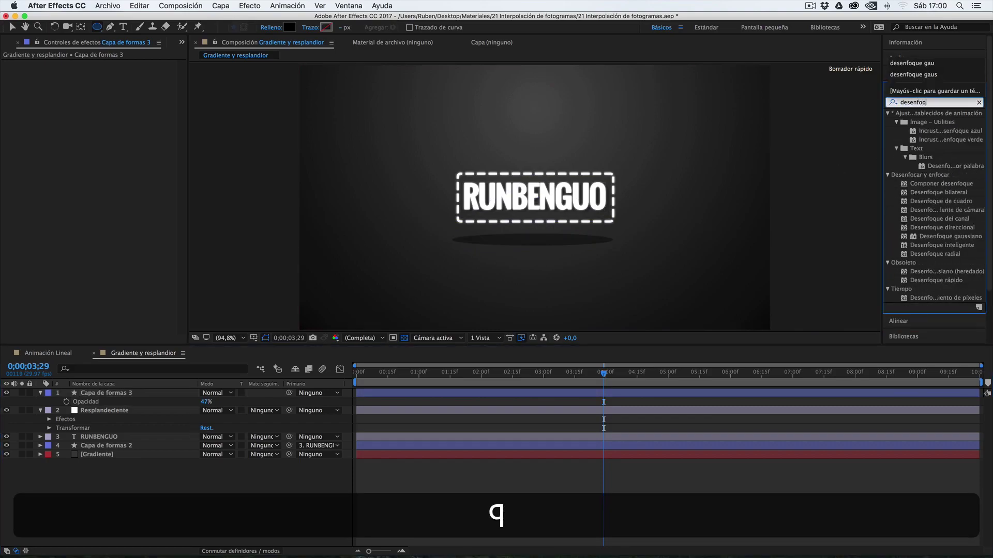
{"action": "type", "text": "ue g"}
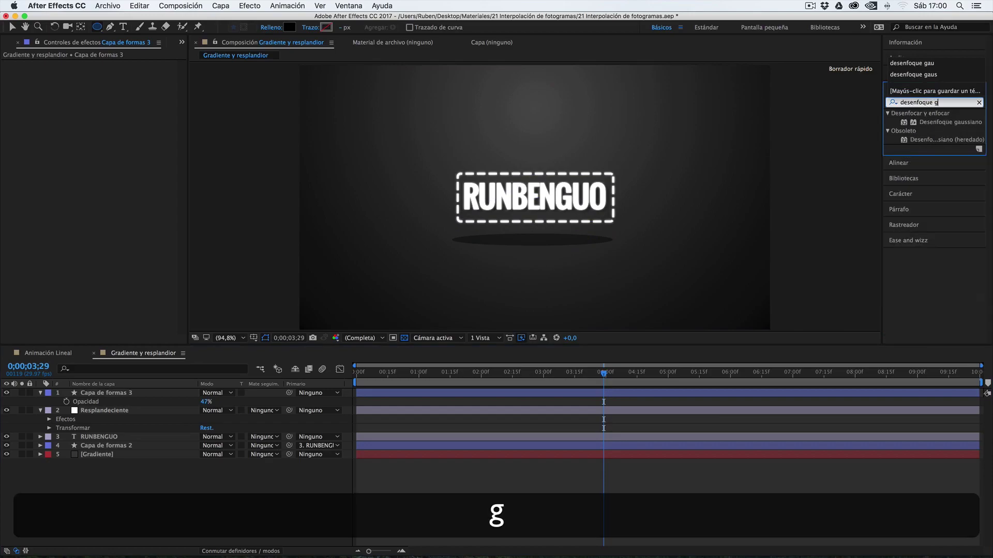
{"action": "left_click_drag", "start_coordinate": [951, 123], "coordinate": [149, 396]}
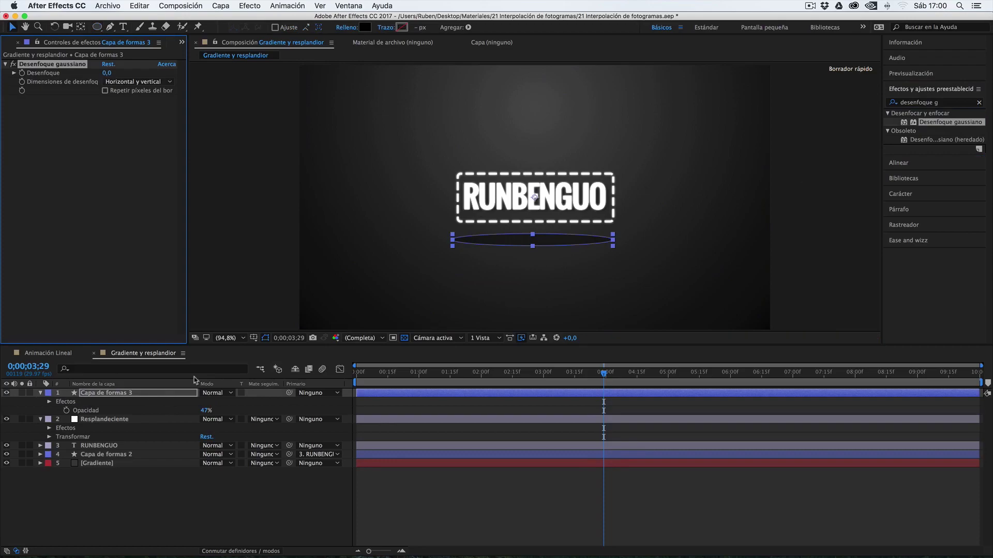
{"action": "left_click_drag", "start_coordinate": [126, 71], "coordinate": [345, 71]}
{"action": "left_click", "coordinate": [130, 496]}
{"action": "left_click", "coordinate": [104, 396]}
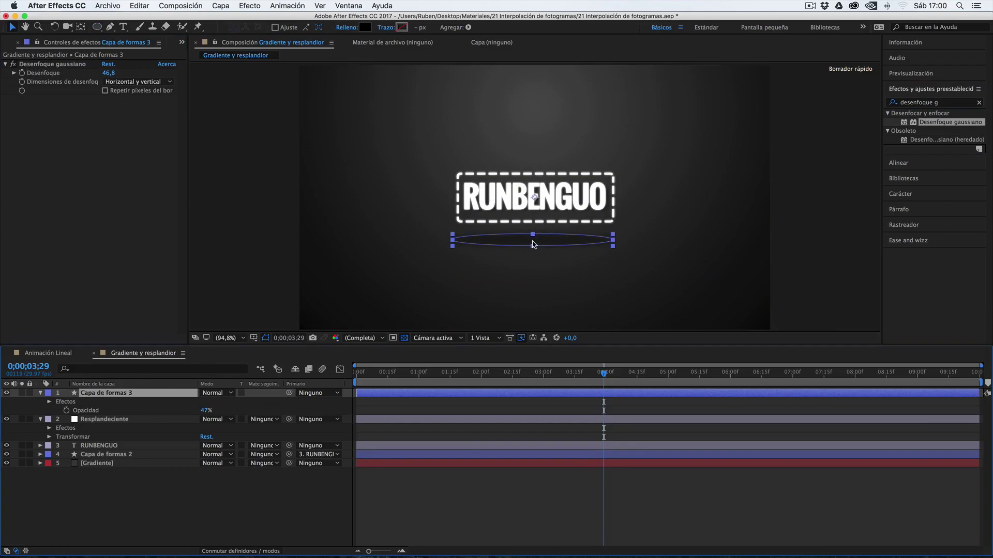
Step: Unlink the ellipse layer's scale proportions and flatten it to 100 % horizontally and 64 % vertically
{"action": "key", "text": "p"}
{"action": "key", "text": "s"}
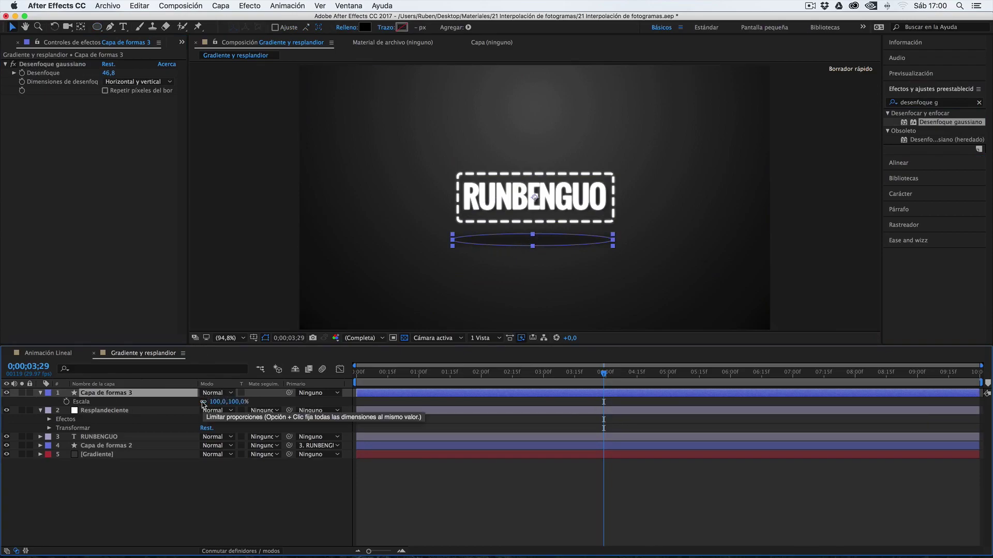
{"action": "left_click", "coordinate": [202, 403]}
{"action": "key", "text": "super+z"}
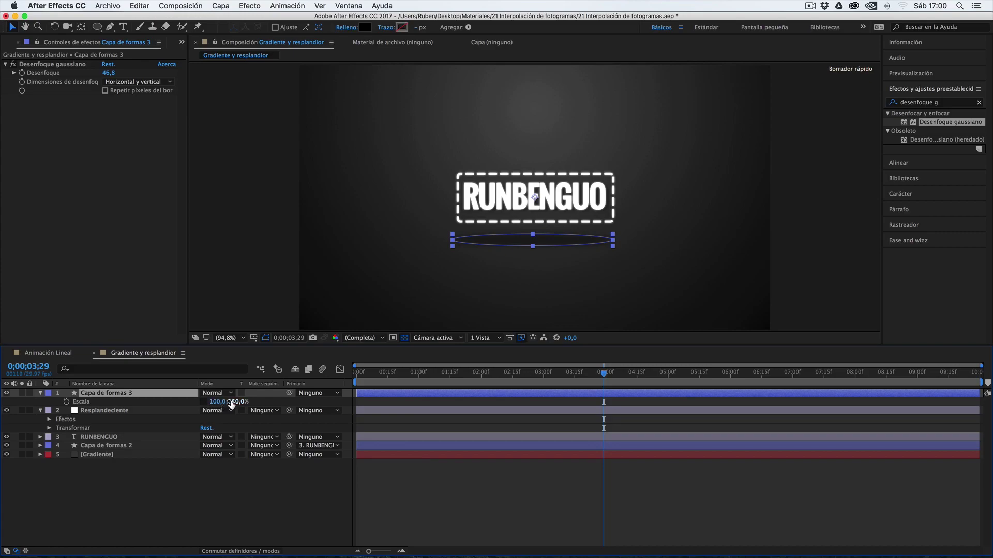
{"action": "left_click_drag", "start_coordinate": [231, 404], "coordinate": [226, 409]}
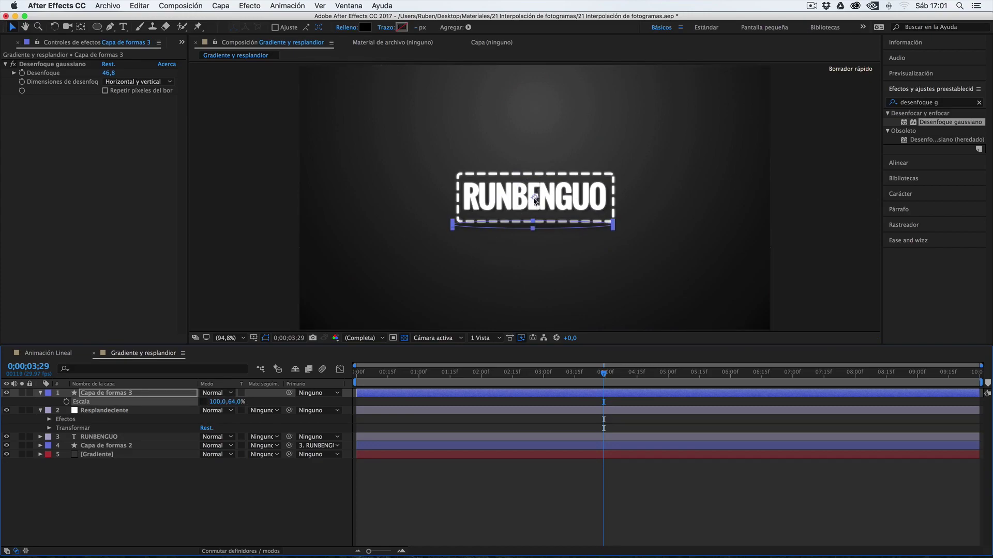
Step: Move the ellipse layer to position 972, 597 so it sits centred beneath the dashed frame, and deselect it
{"action": "left_click", "coordinate": [147, 395]}
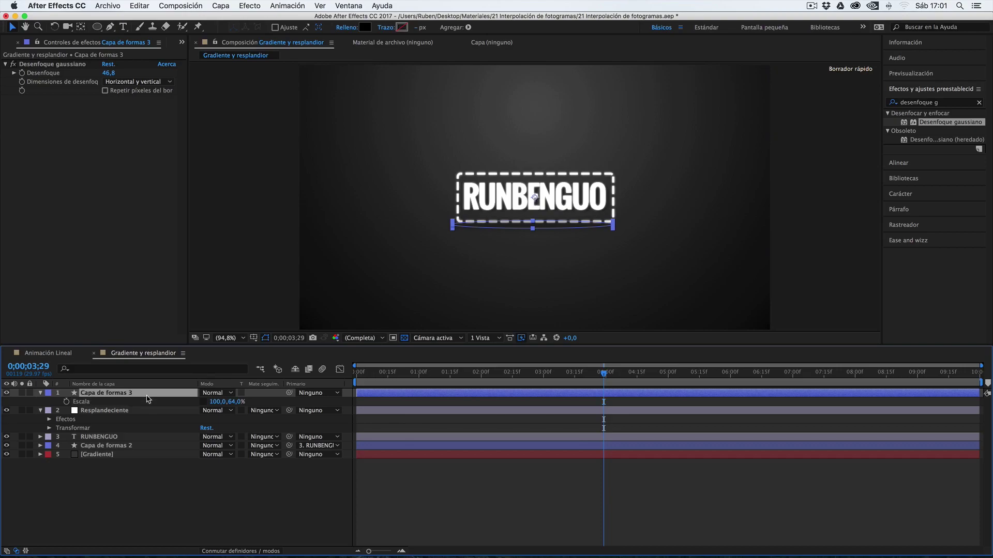
{"action": "key", "text": "p"}
{"action": "left_click_drag", "start_coordinate": [229, 402], "coordinate": [267, 393]}
{"action": "left_click_drag", "start_coordinate": [205, 402], "coordinate": [211, 401]}
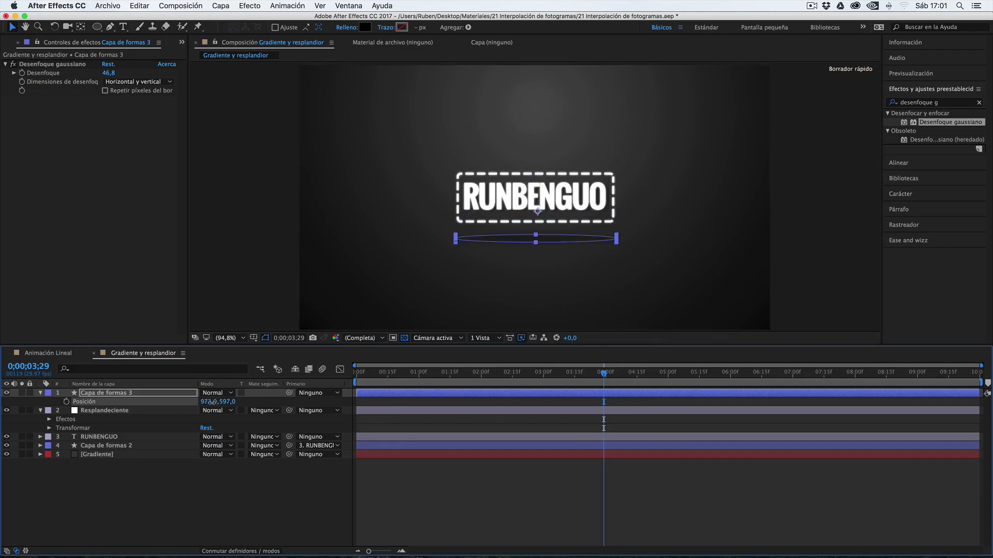
{"action": "left_click", "coordinate": [148, 524]}
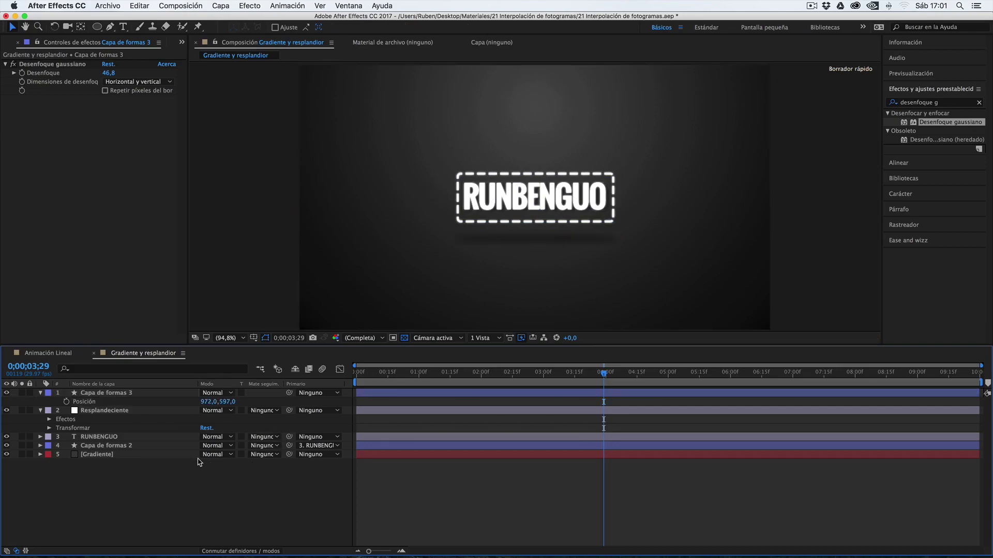